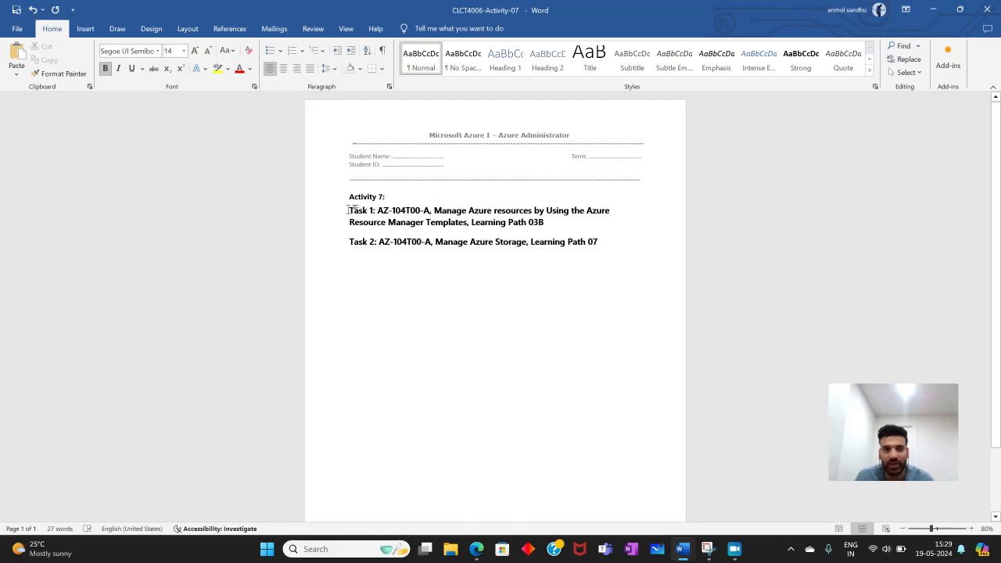
- Read the Task 1 line in the Word activity document, then switch to the Azure lab window in Edge
left_click_drag(350, 210, 547, 224)
left_click(548, 233)
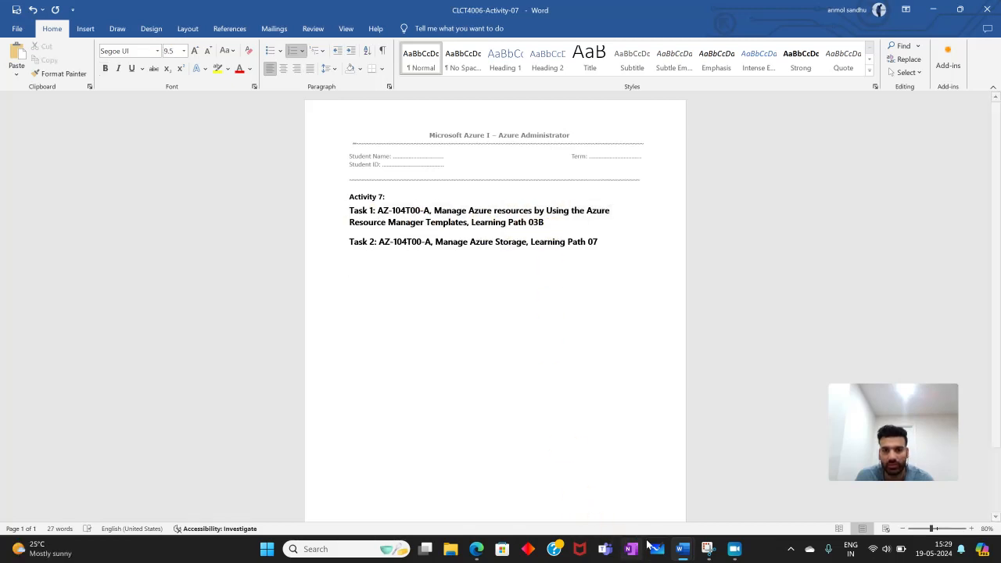
mouse_move(477, 549)
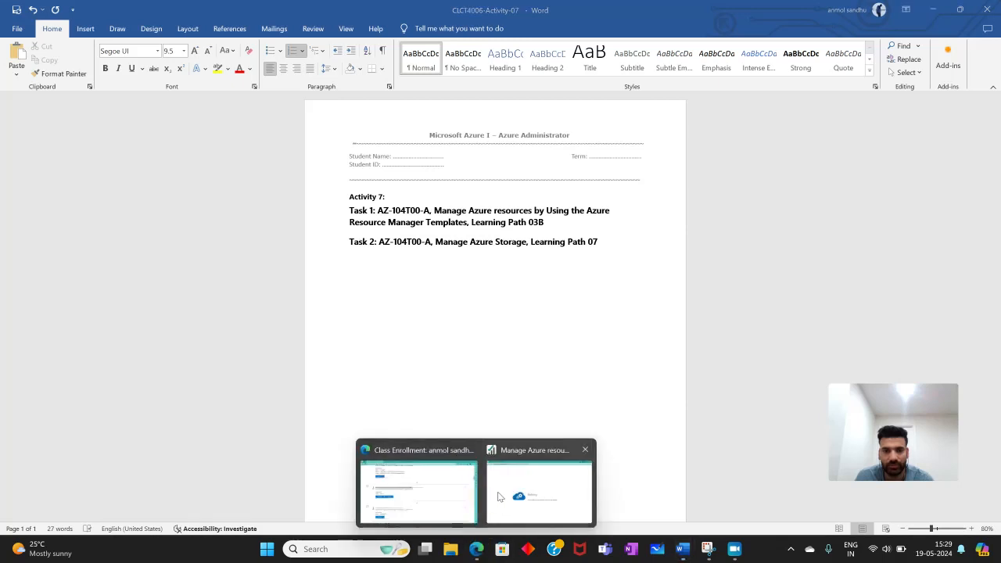
left_click(436, 485)
left_click(799, 9)
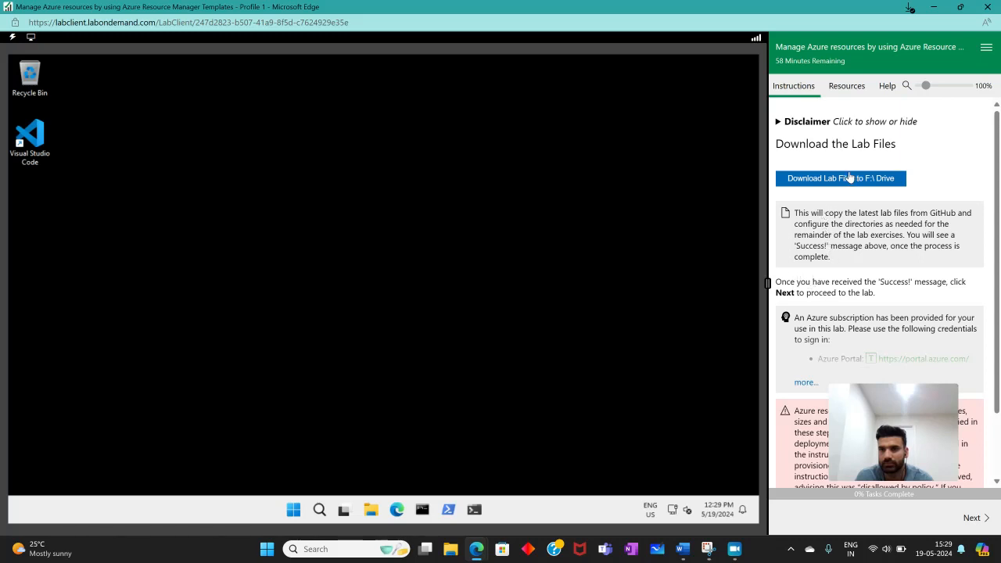
- Review the lab file download and sign-in notes, then advance to the Lab 03 instructions page
scroll(798, 195, "down", 1)
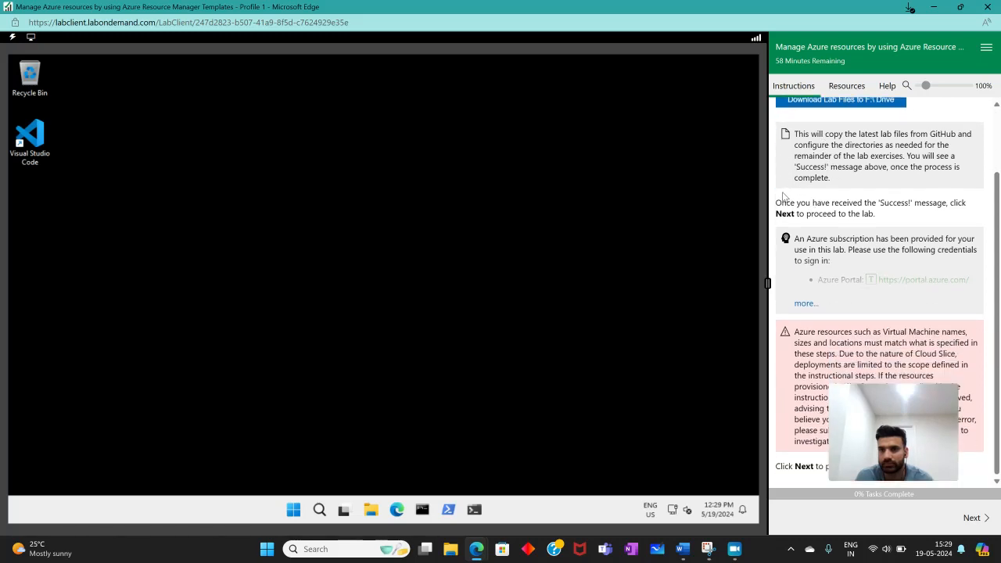
scroll(787, 197, "up", 1)
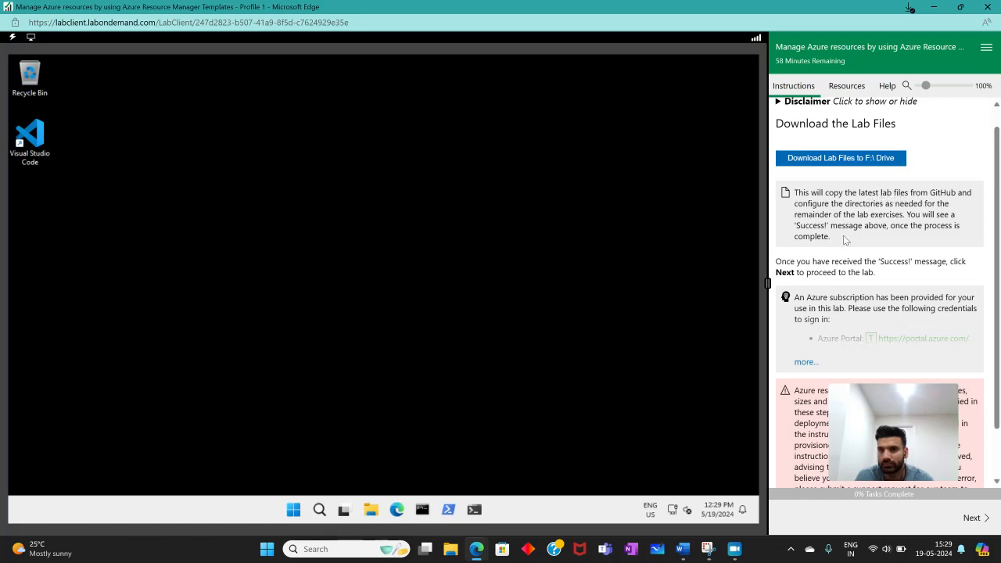
scroll(820, 277, "down", 1)
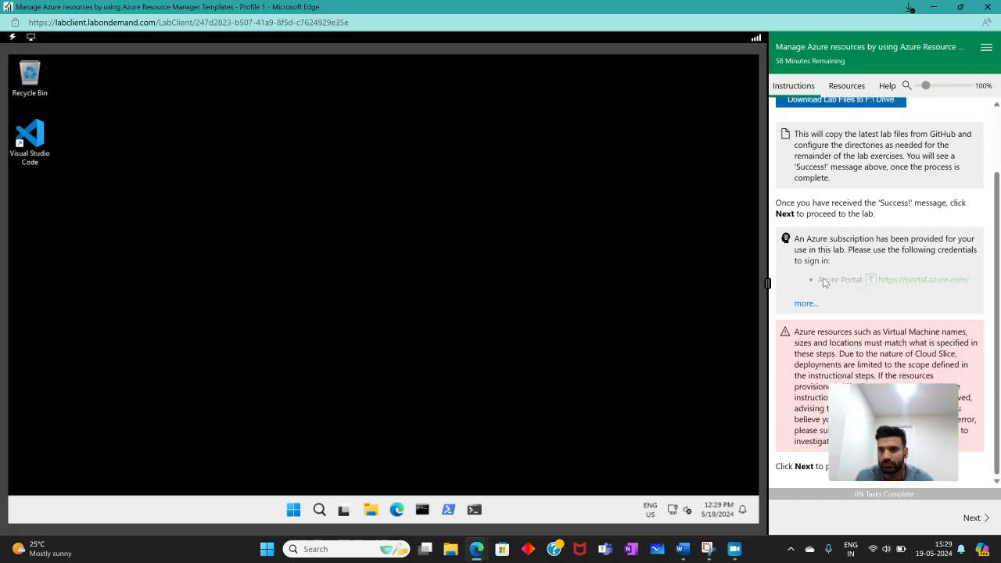
left_click(972, 518)
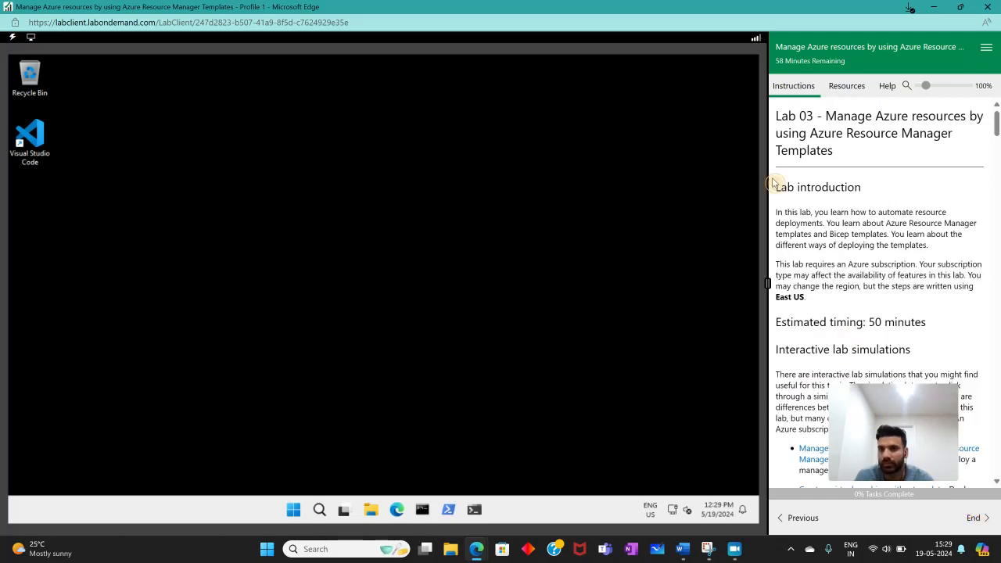
- Examine the Lab 03 introduction, scenario and enlarged architecture diagram, then close the diagram window
left_click_drag(773, 184, 862, 196)
left_click(871, 202)
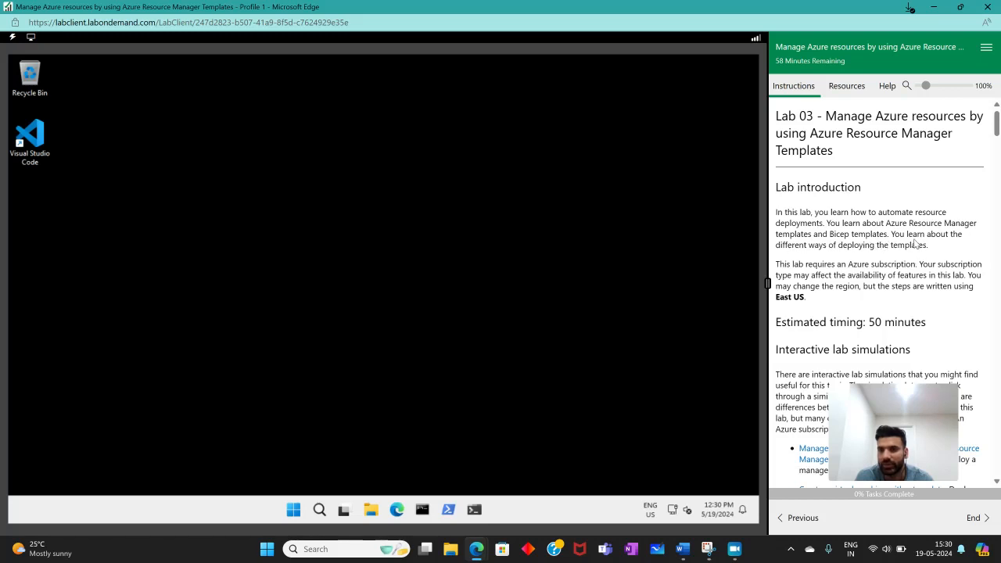
scroll(841, 263, "down", 3)
scroll(816, 224, "up", 1)
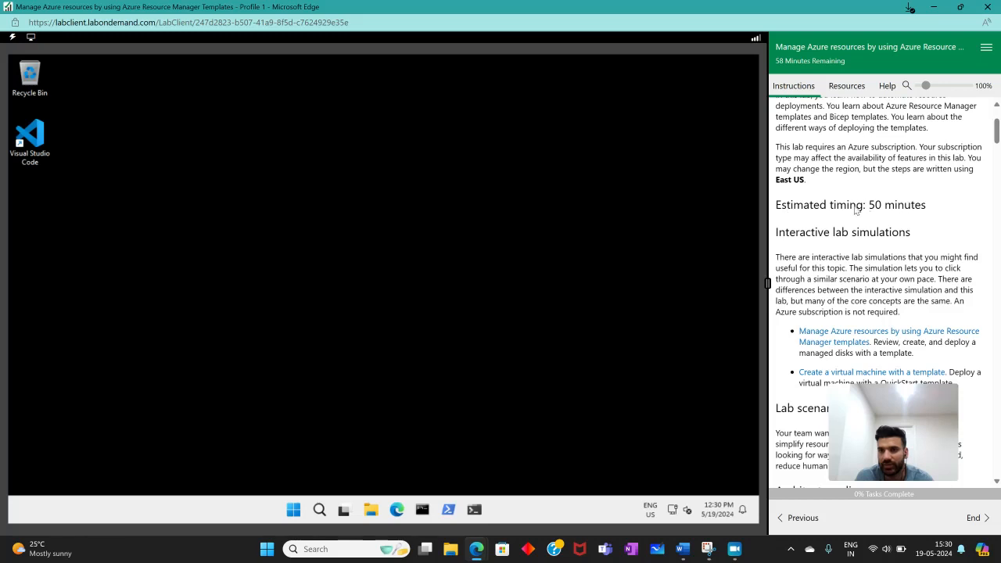
scroll(854, 220, "down", 4)
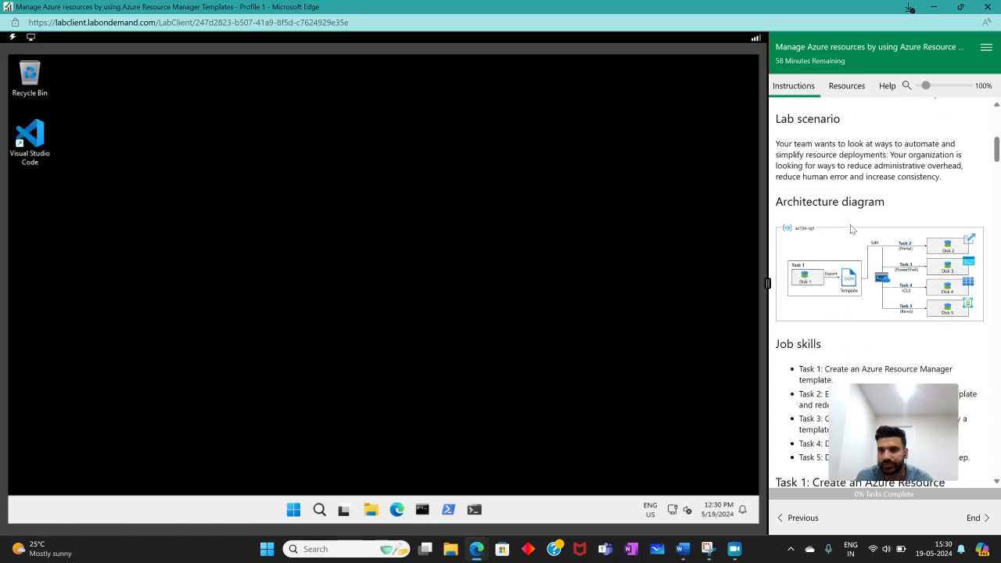
left_click(853, 228)
left_click_drag(355, 2, 542, 1)
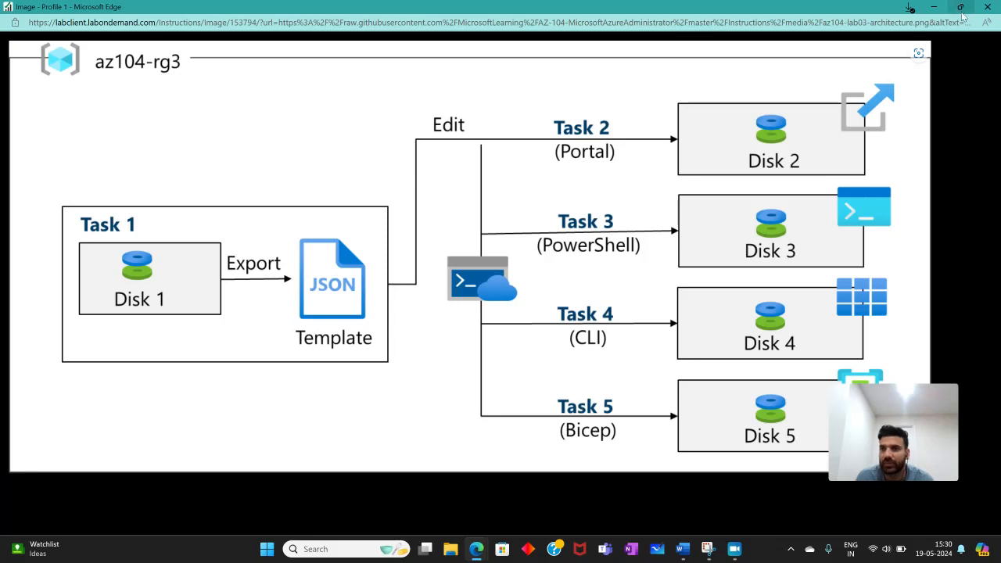
left_click(987, 7)
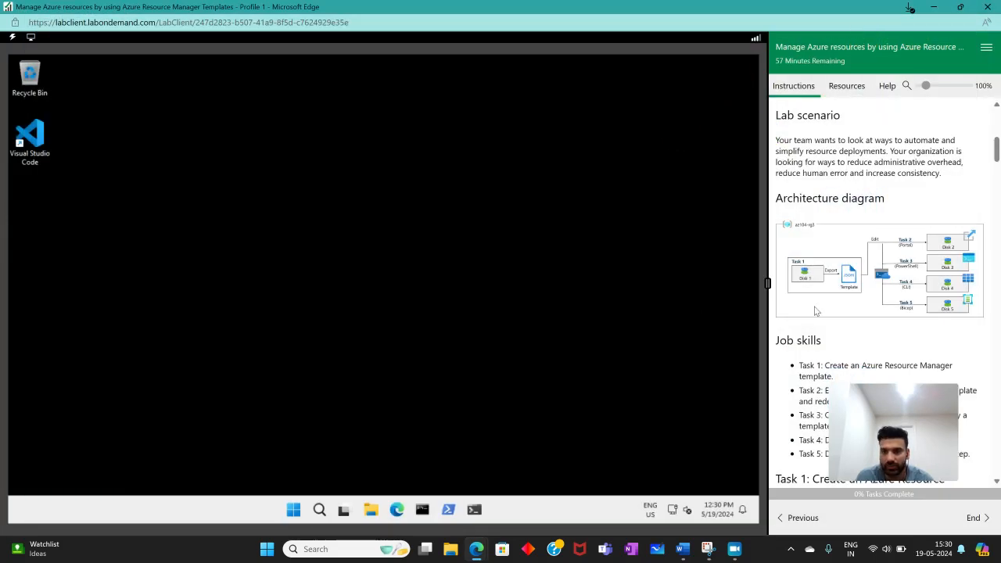
scroll(815, 311, "down", 2)
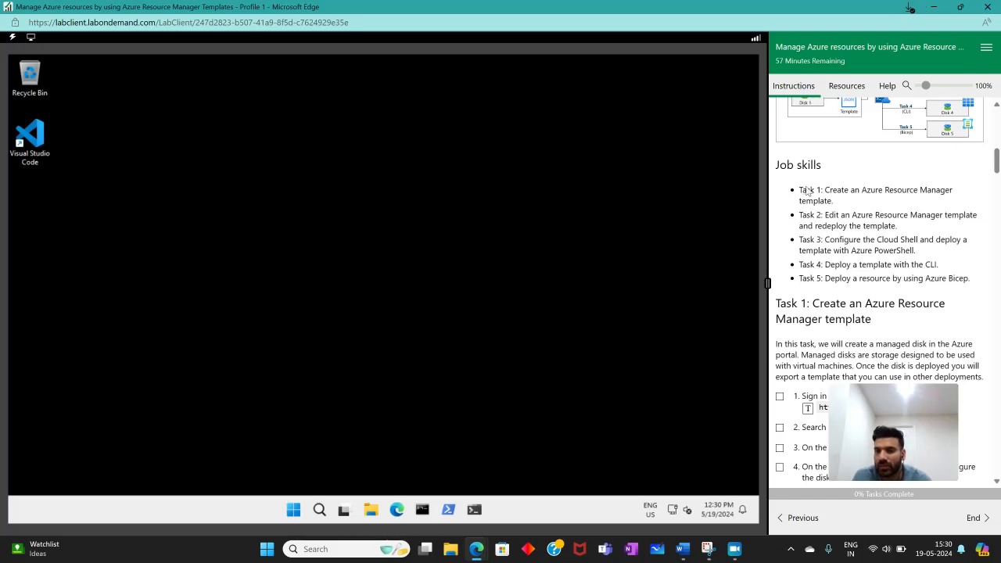
scroll(849, 250, "down", 2)
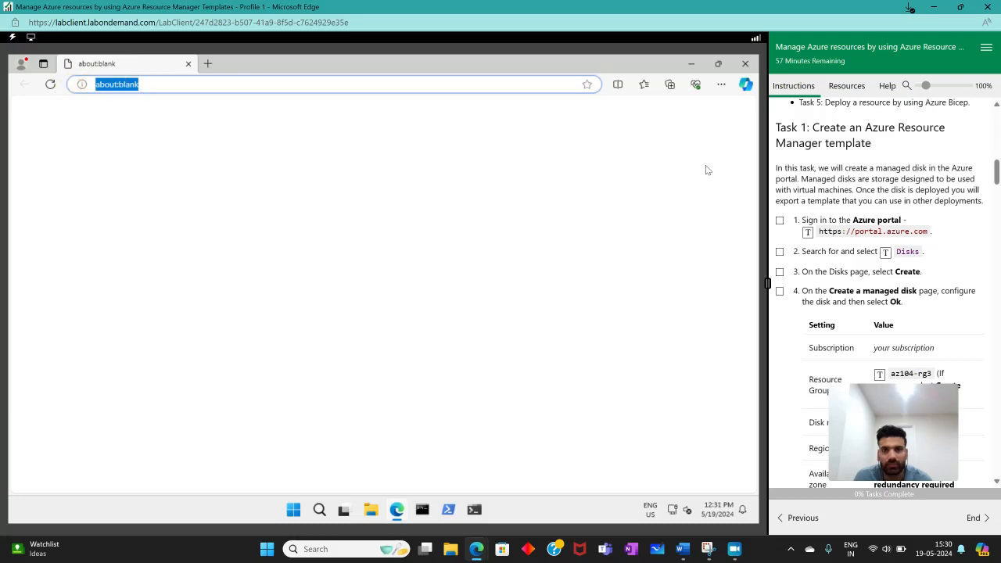
left_click(809, 235)
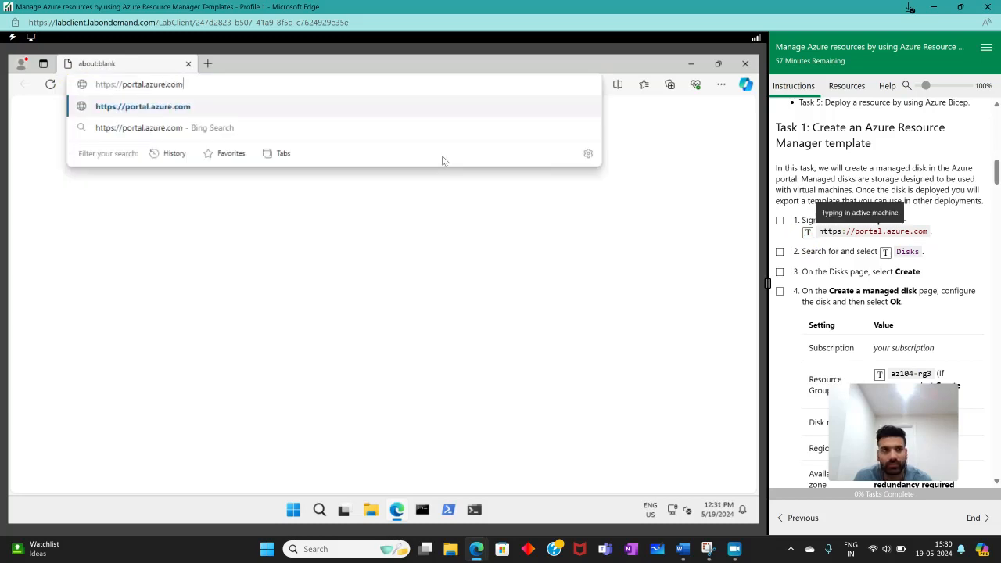
key("Return")
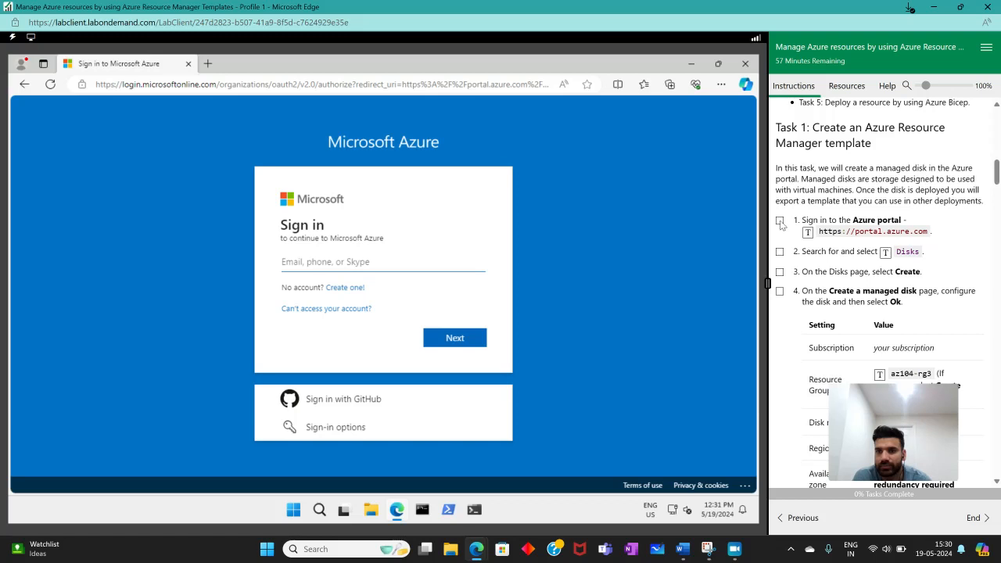
left_click(782, 225)
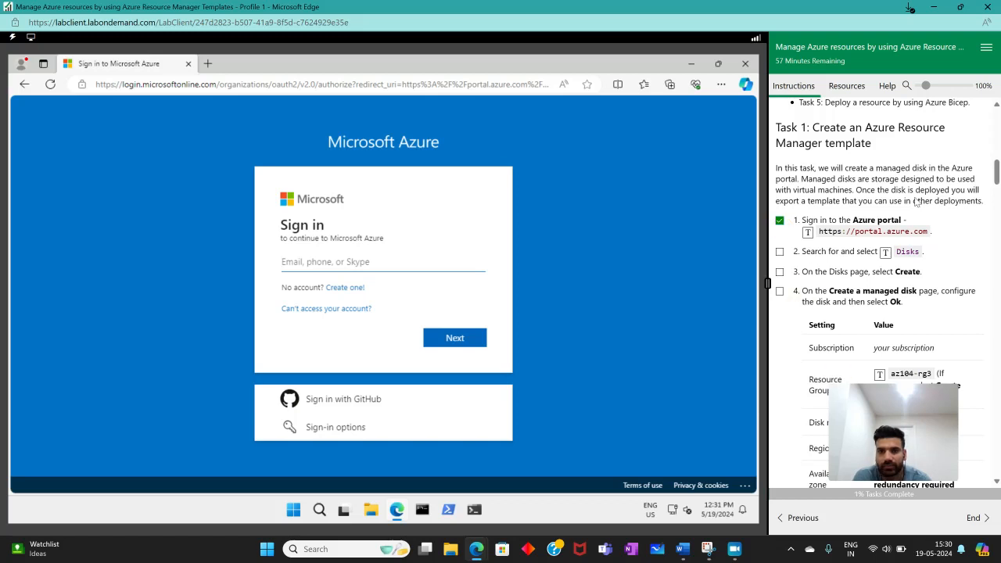
- Reveal the lab credentials on the previous instructions page and submit the lab username on the Azure sign-in form
scroll(844, 454, "up", 5)
left_click(799, 518)
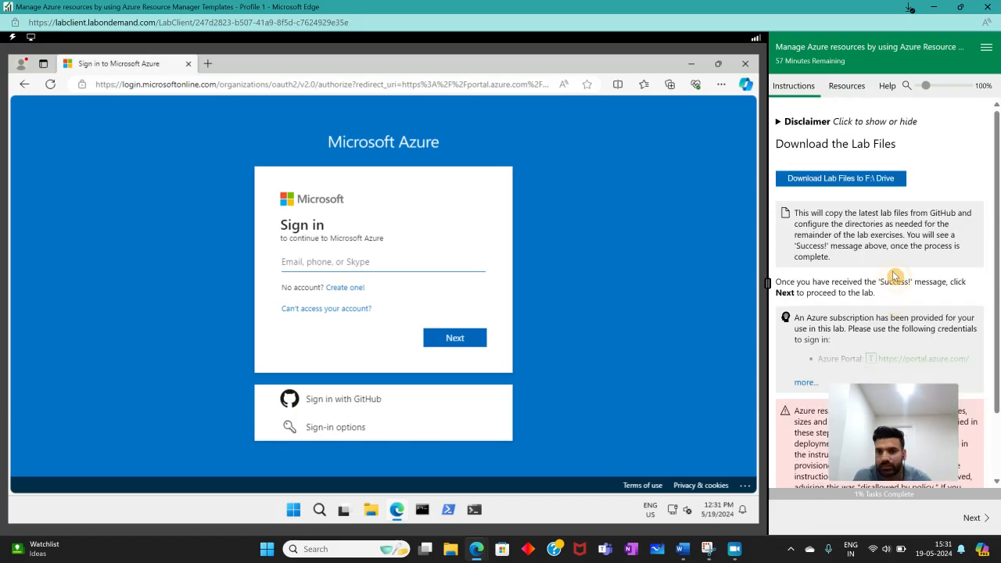
scroll(859, 270, "down", 2)
left_click(804, 304)
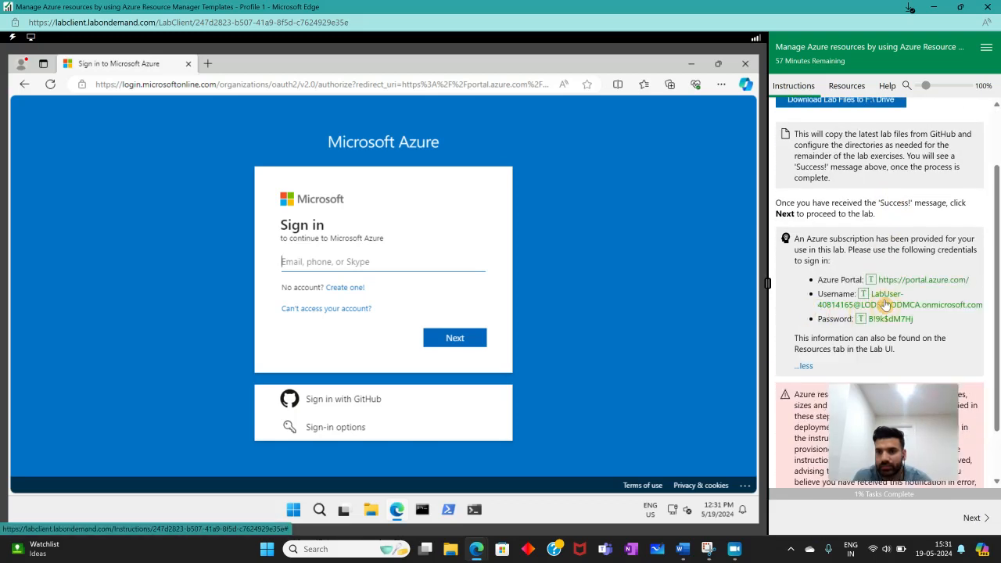
left_click(863, 293)
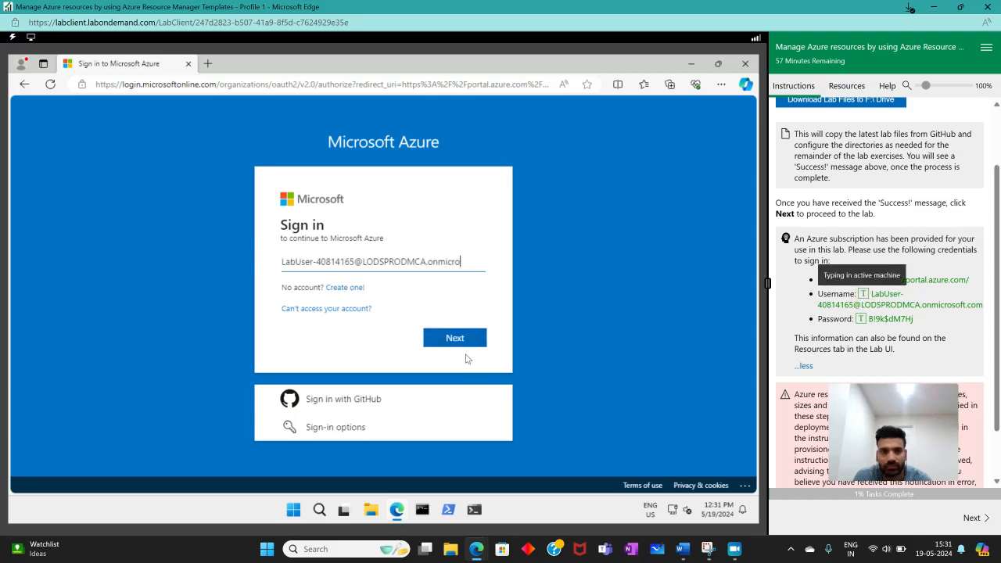
left_click(465, 339)
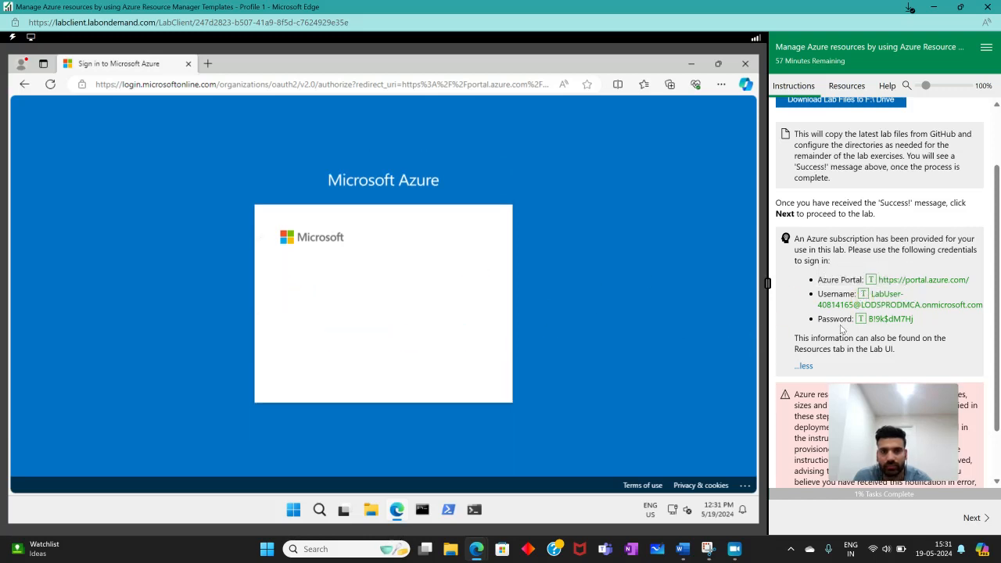
- Submit the lab account password on the sign-in form and choose to stay signed in
left_click(467, 329)
left_click(450, 372)
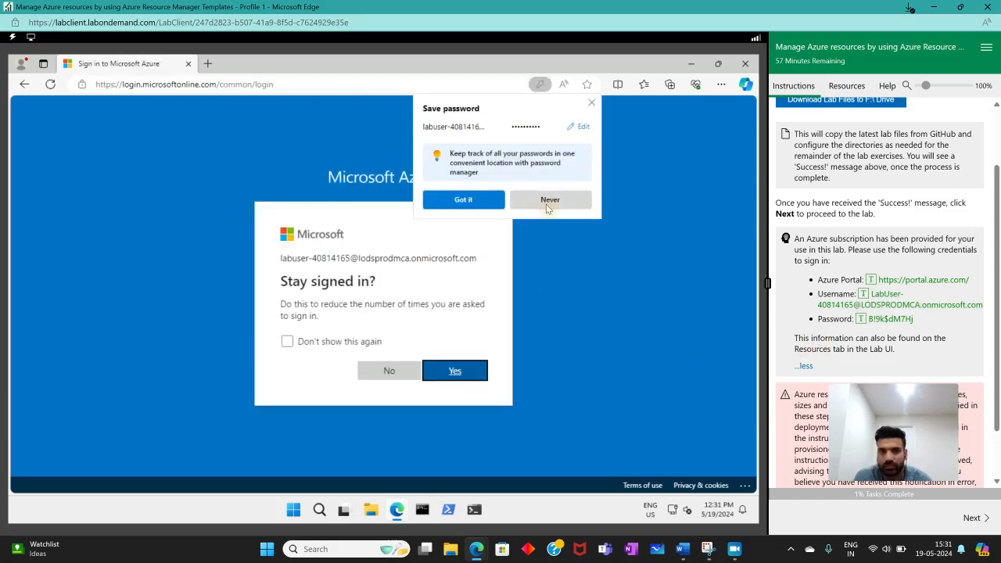
left_click(460, 368)
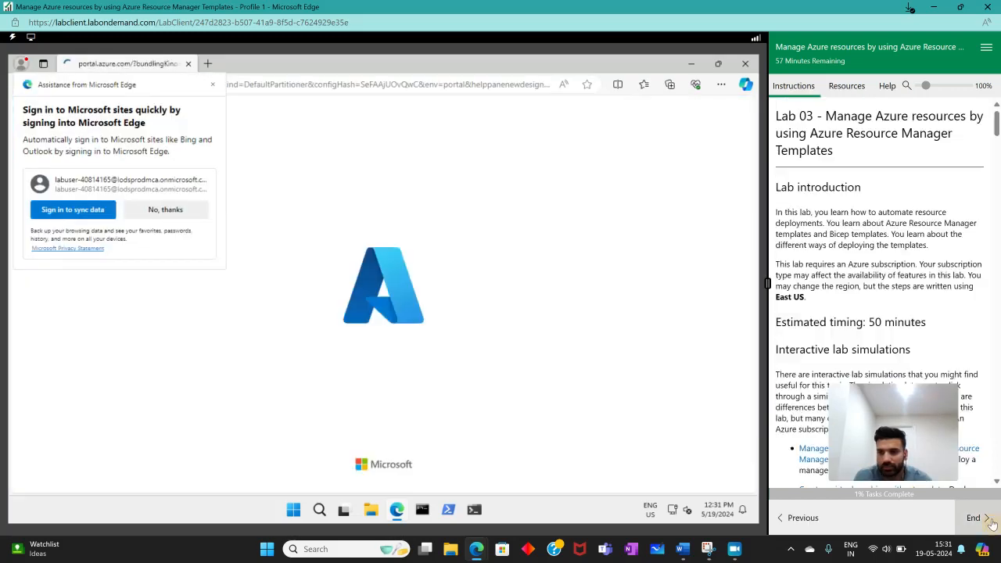
- Decline the browser sync offer, dismiss the Azure welcome tour and usage tip, and return to the Task 1 instructions
left_click(162, 212)
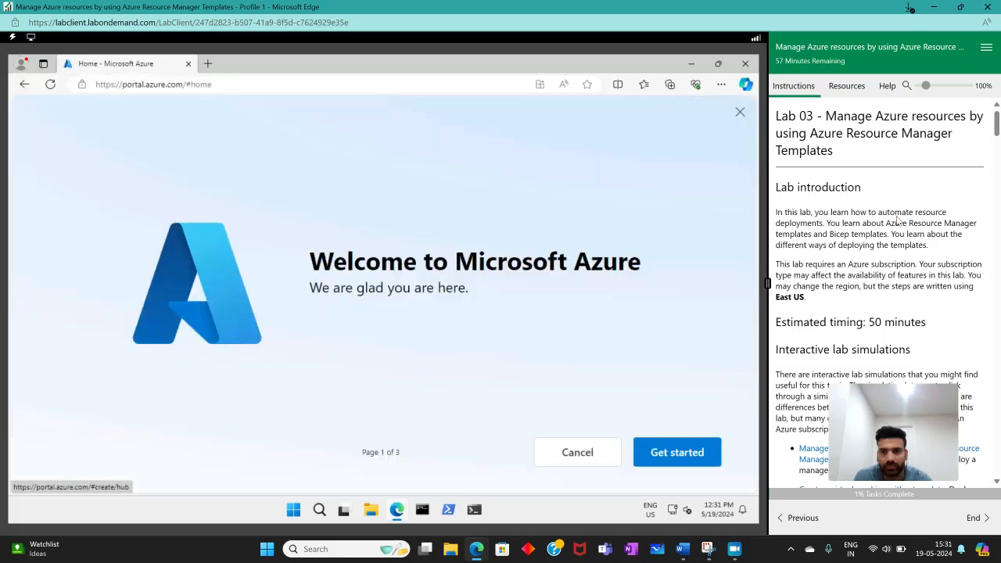
left_click(618, 452)
scroll(894, 249, "down", 10)
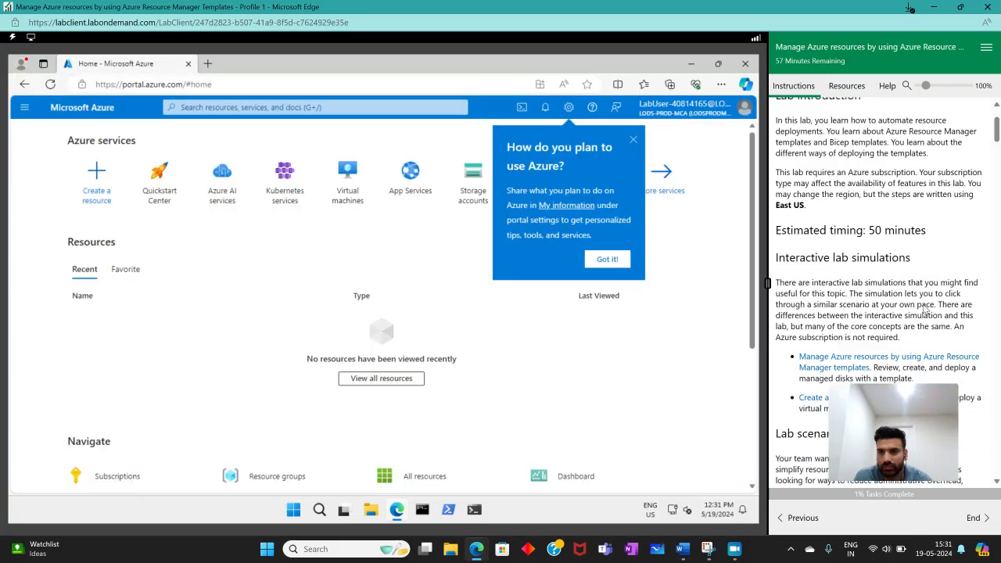
scroll(894, 249, "down", 3)
scroll(860, 219, "up", 1)
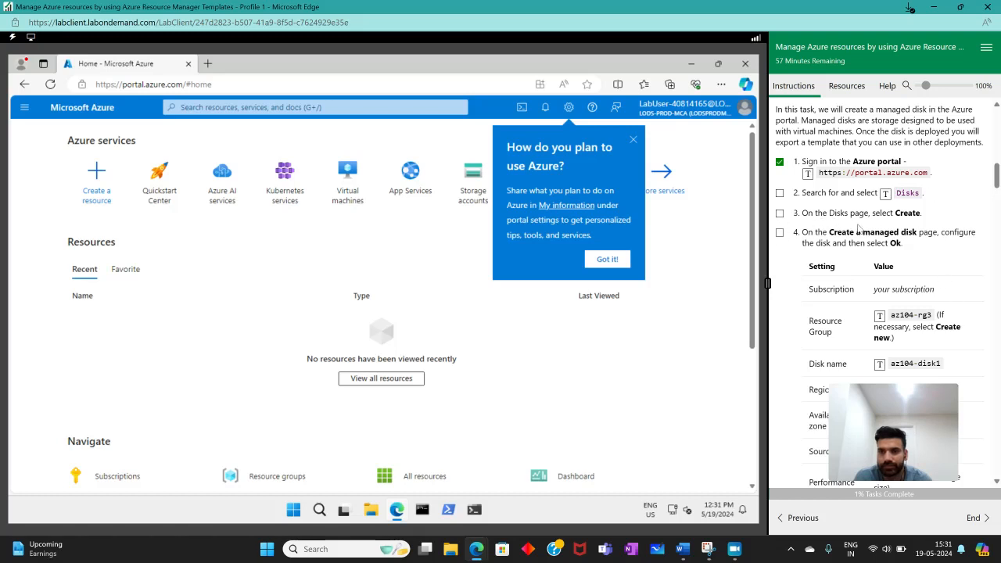
left_click(609, 260)
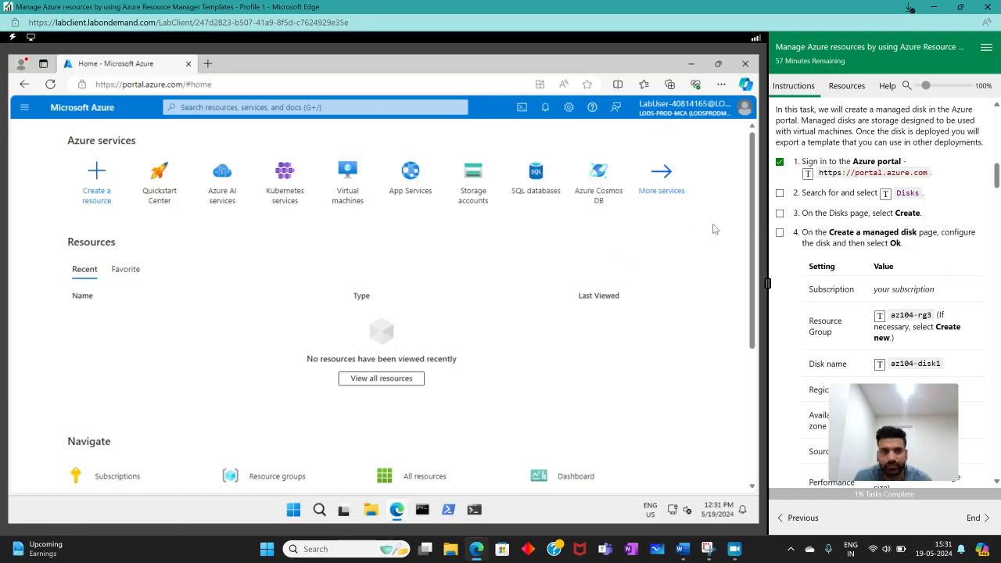
scroll(485, 272, "down", 3)
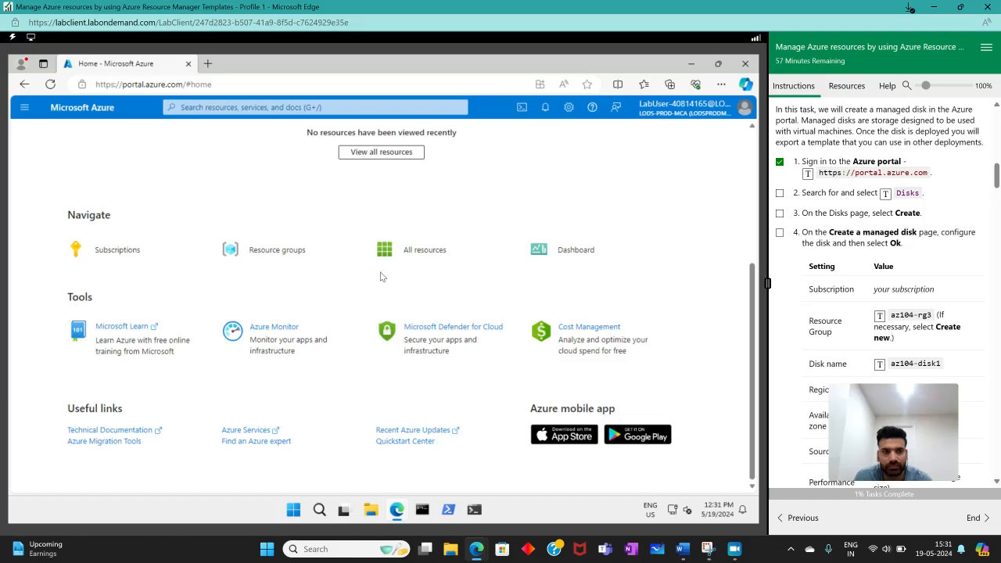
scroll(381, 277, "up", 3)
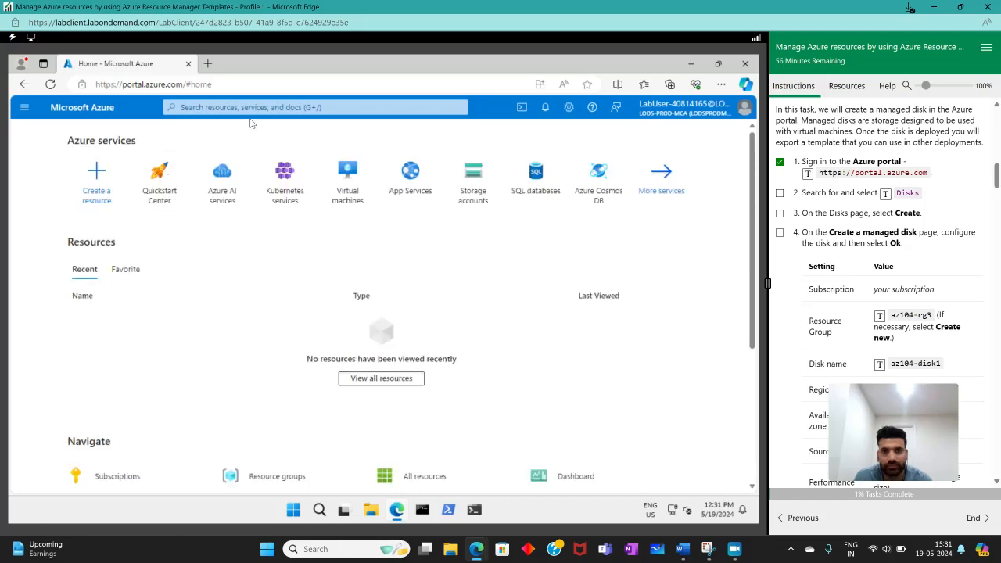
left_click(204, 104)
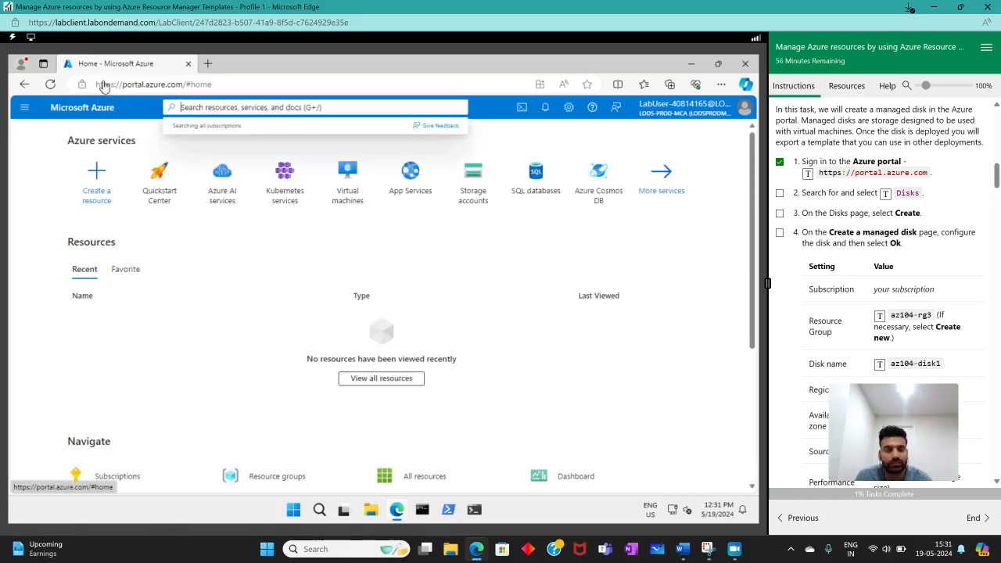
left_click(24, 108)
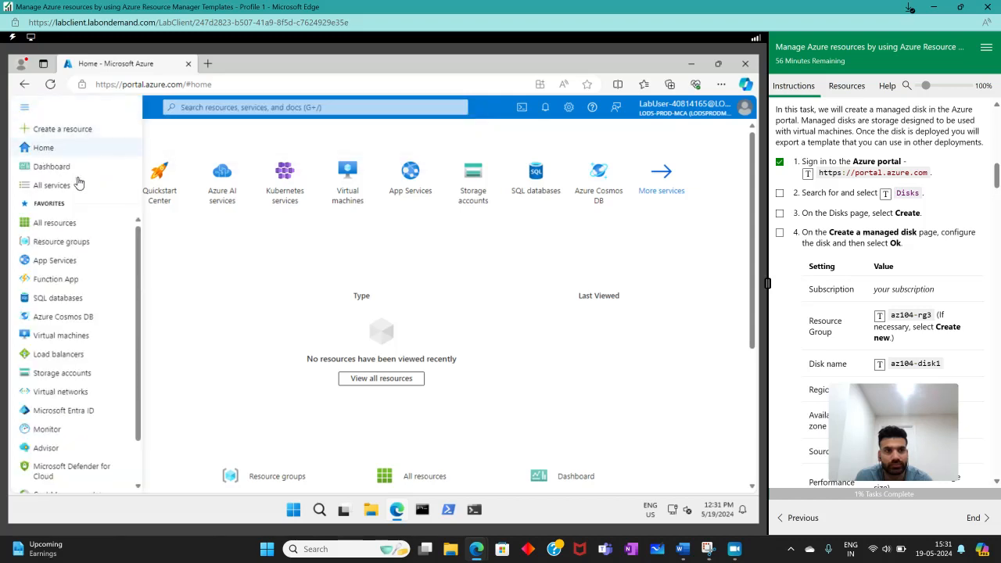
scroll(104, 230, "down", 2)
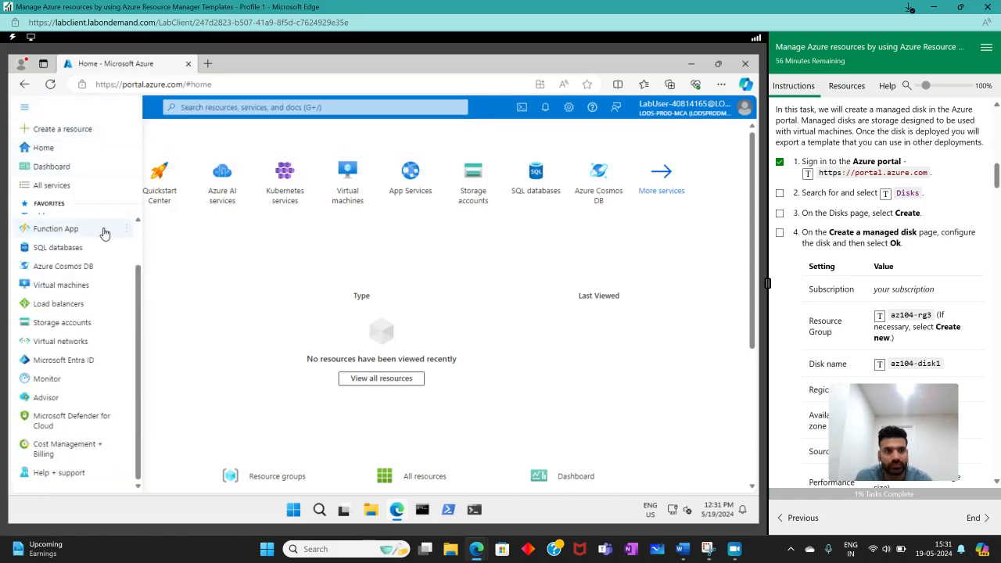
left_click(162, 257)
- Search the portal for "disk" and open the Disks service
left_click(268, 109)
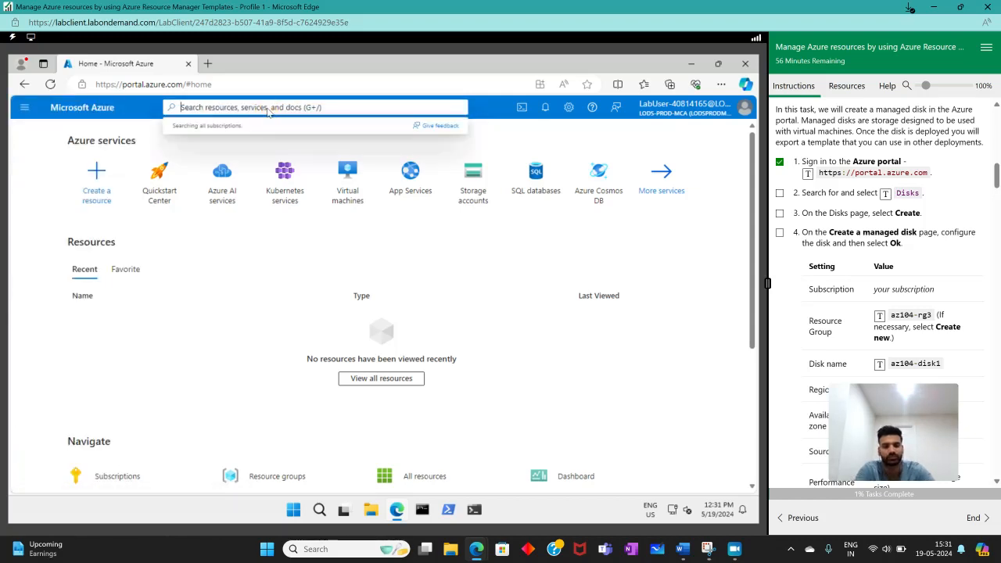
type("disk")
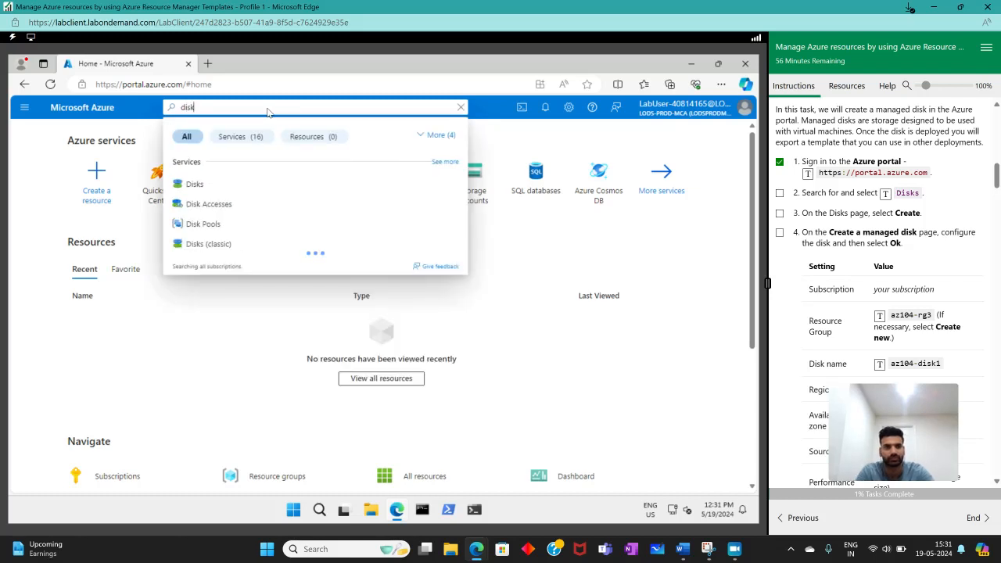
left_click(196, 185)
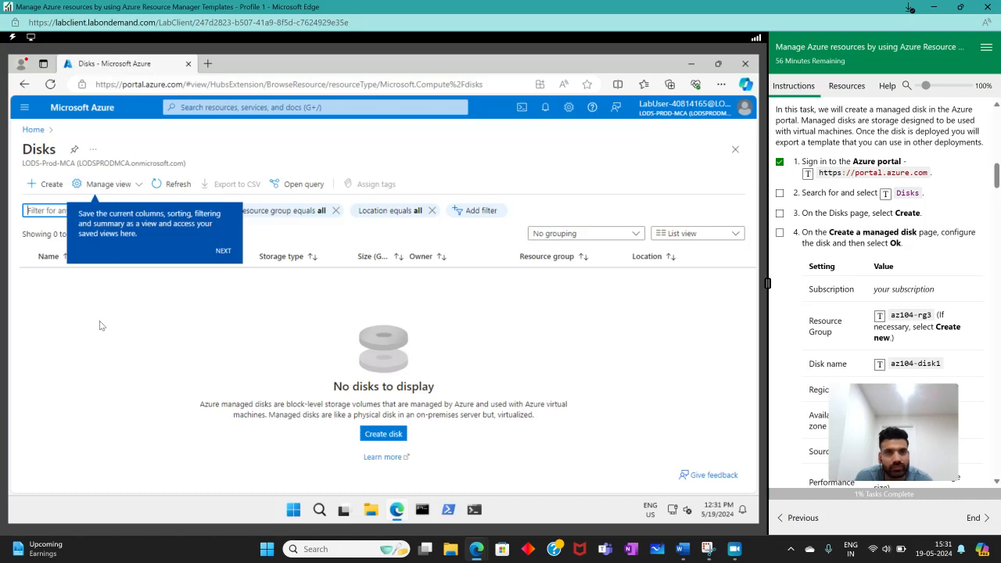
- Start creating a managed disk and mark lab instructions 2 through 4 as complete
left_click(779, 215)
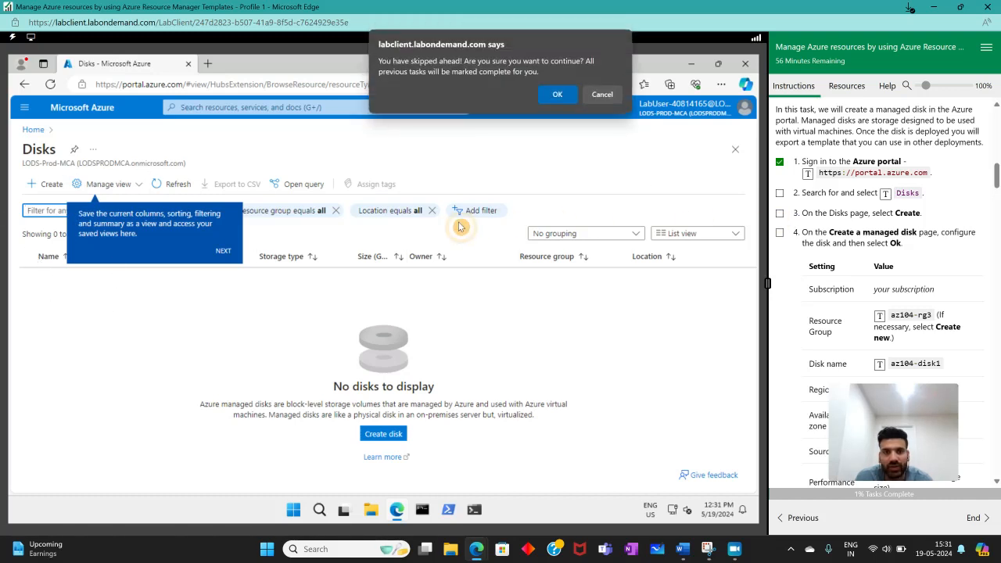
left_click(557, 95)
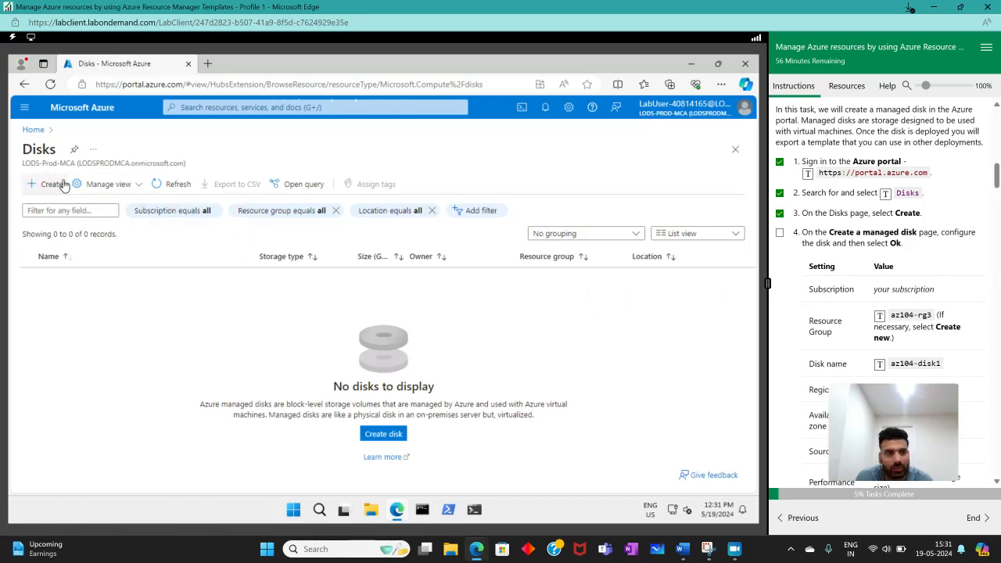
left_click(55, 184)
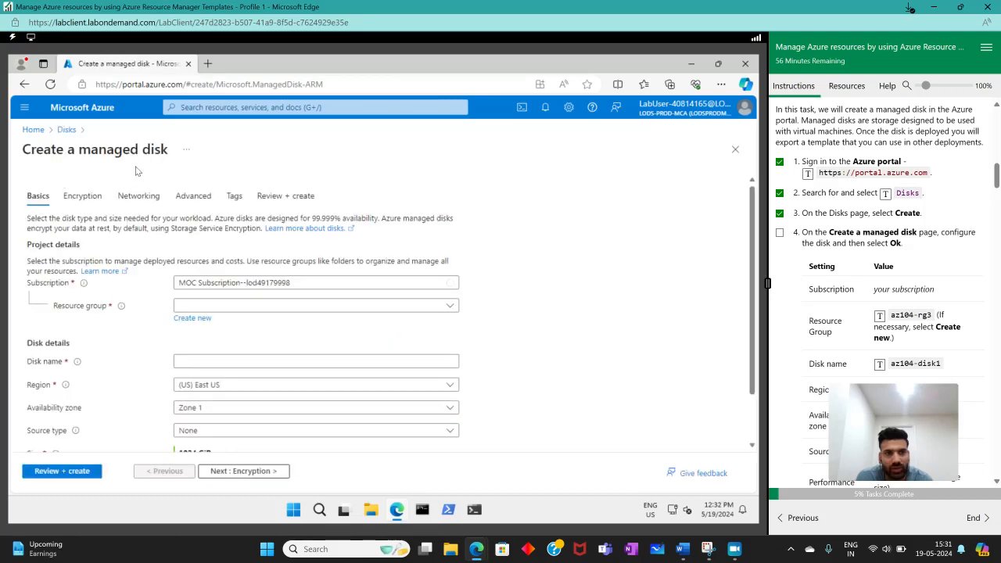
left_click(780, 233)
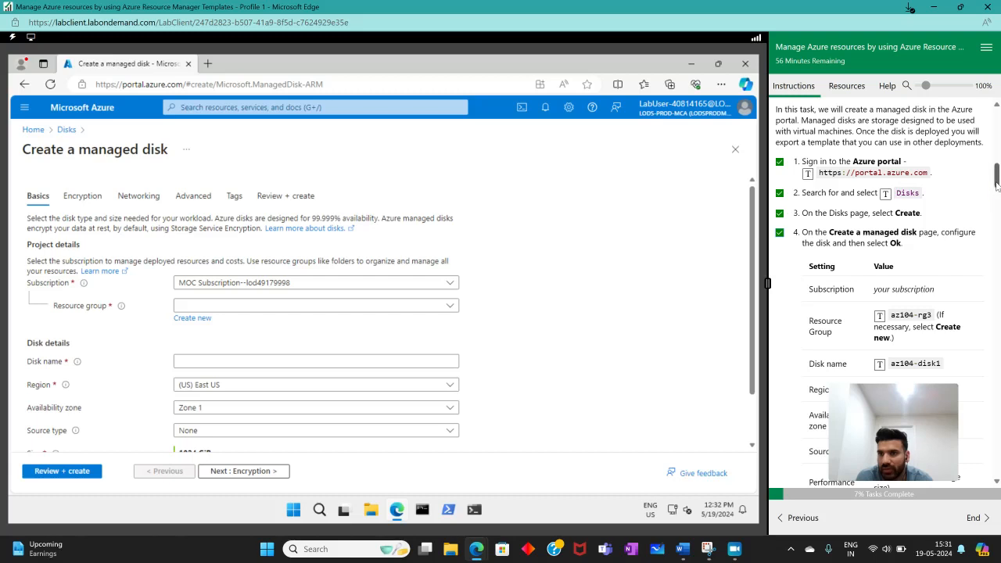
scroll(998, 184, "down", 2)
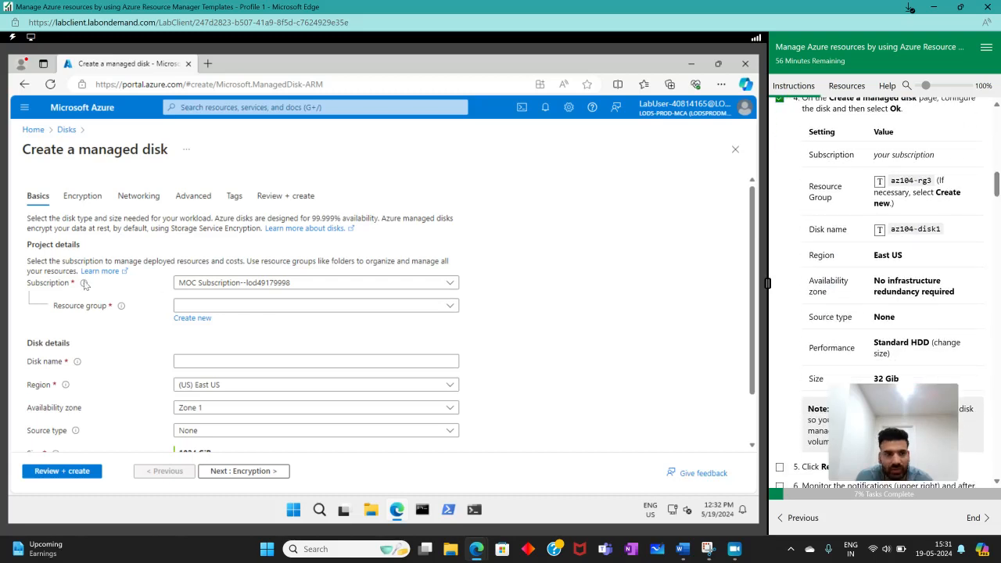
- Create a new resource group named az104-rg3 for the managed disk
left_click(241, 308)
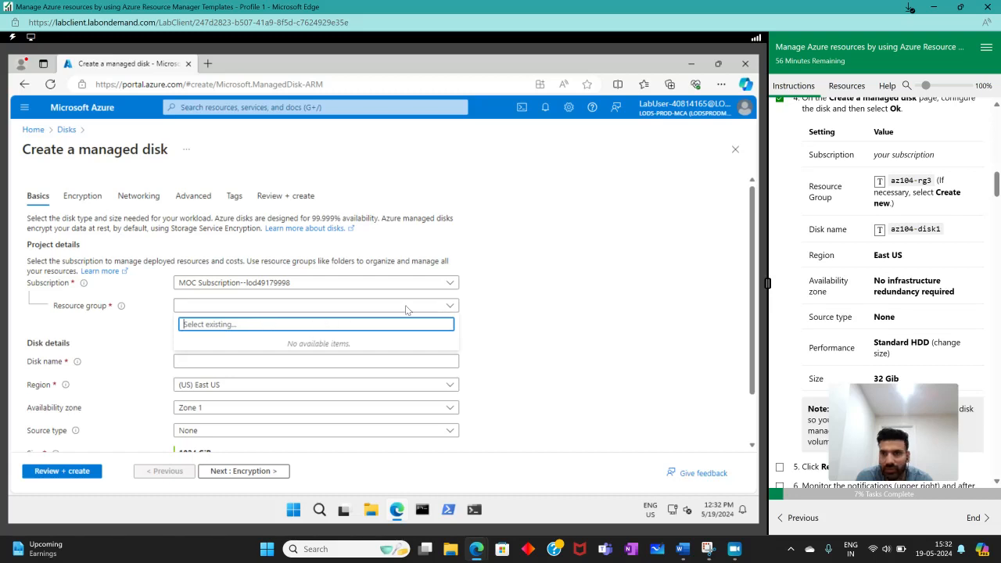
left_click(881, 183)
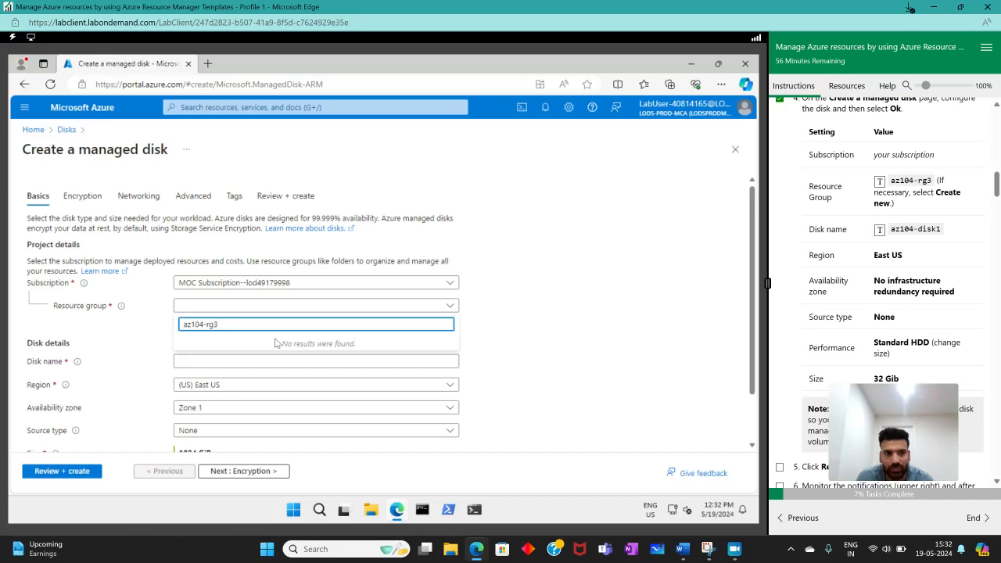
left_click(111, 361)
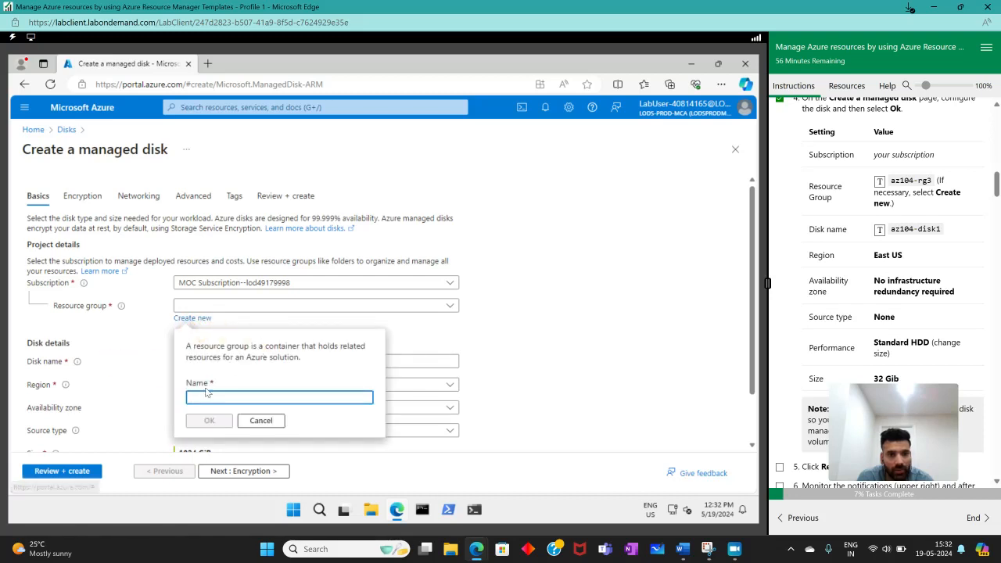
left_click(881, 185)
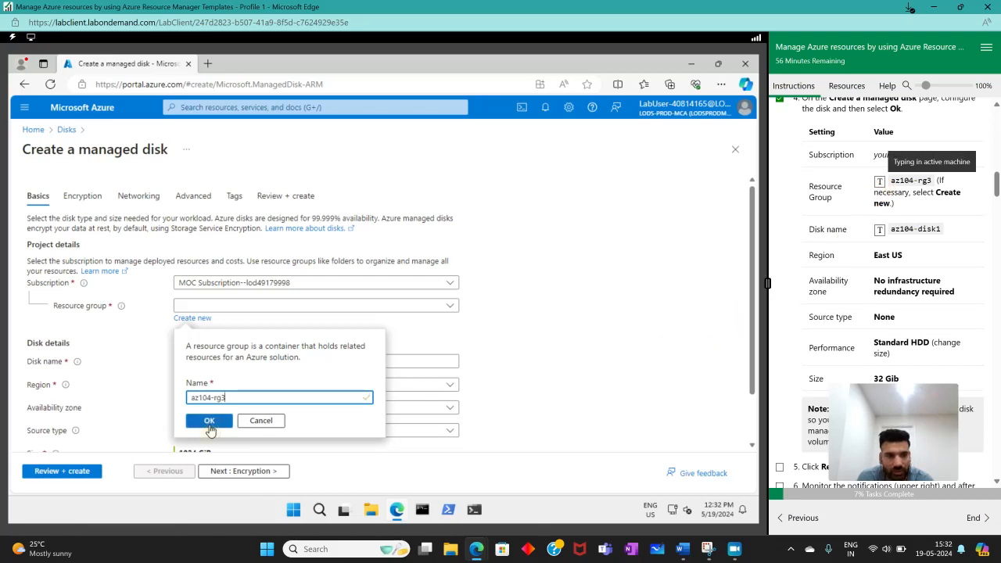
left_click(209, 421)
- Name the disk az104-disk1 and set its availability zone to No infrastructure redundancy required
scroll(583, 364, "down", 2)
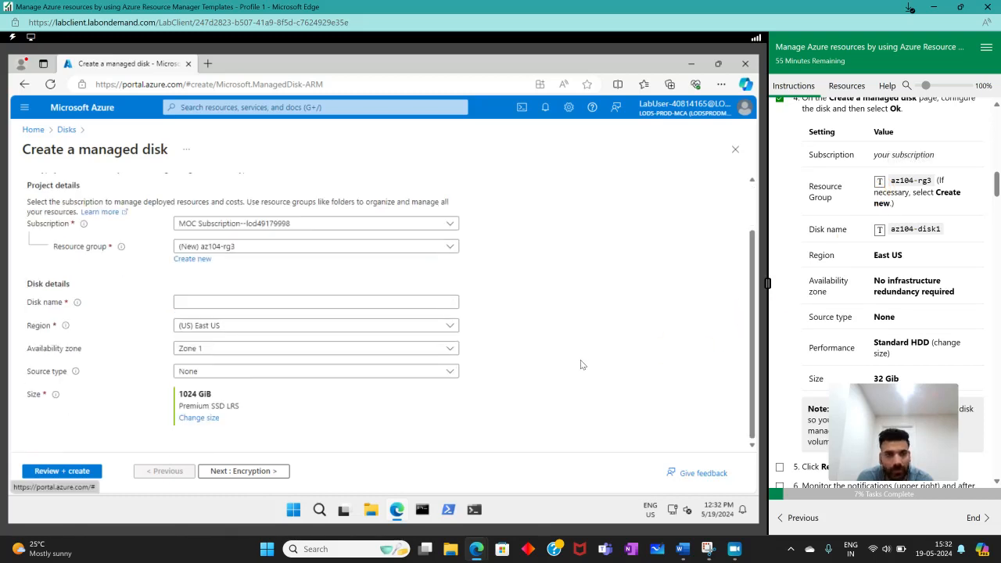
left_click(294, 304)
left_click(881, 229)
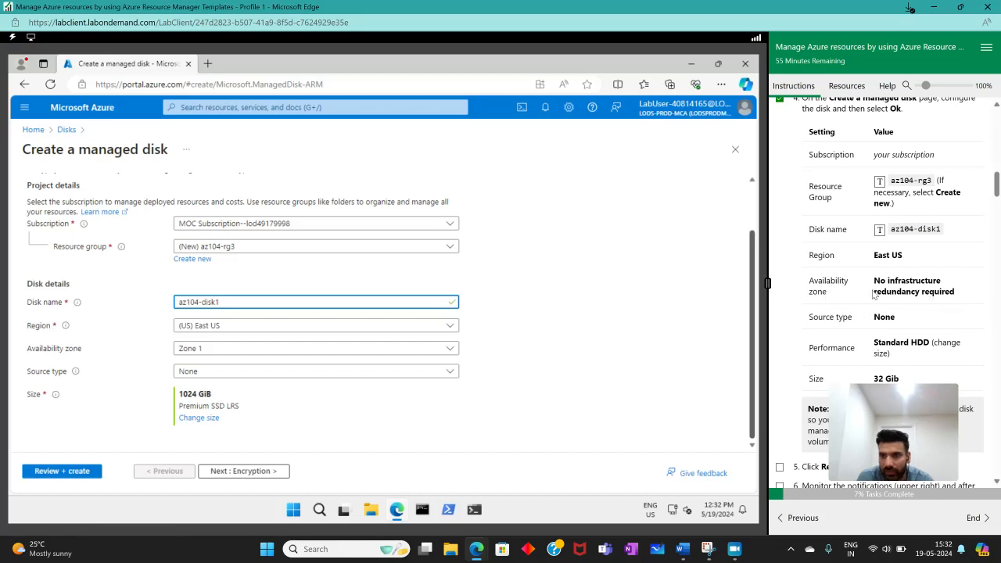
left_click(372, 330)
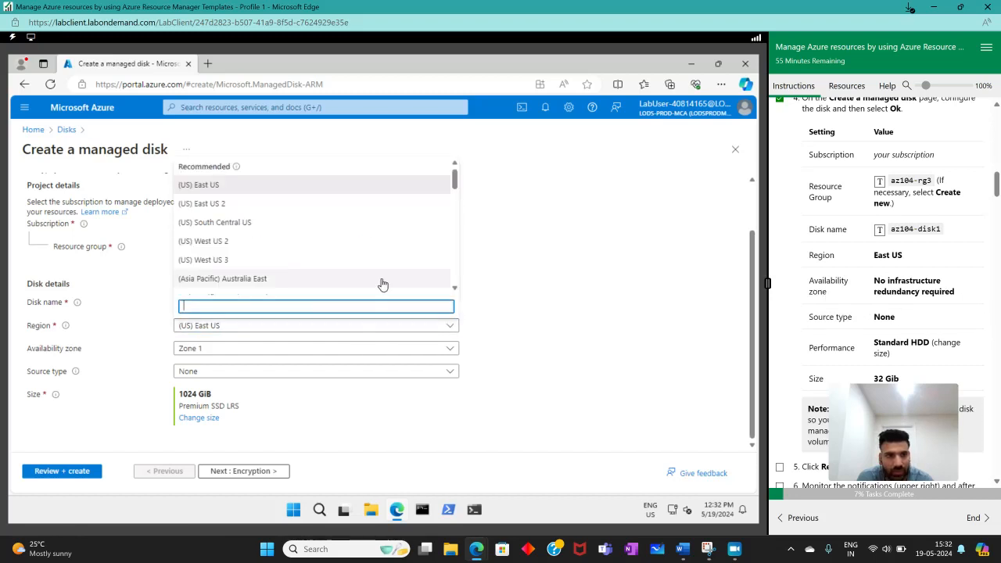
key("Escape")
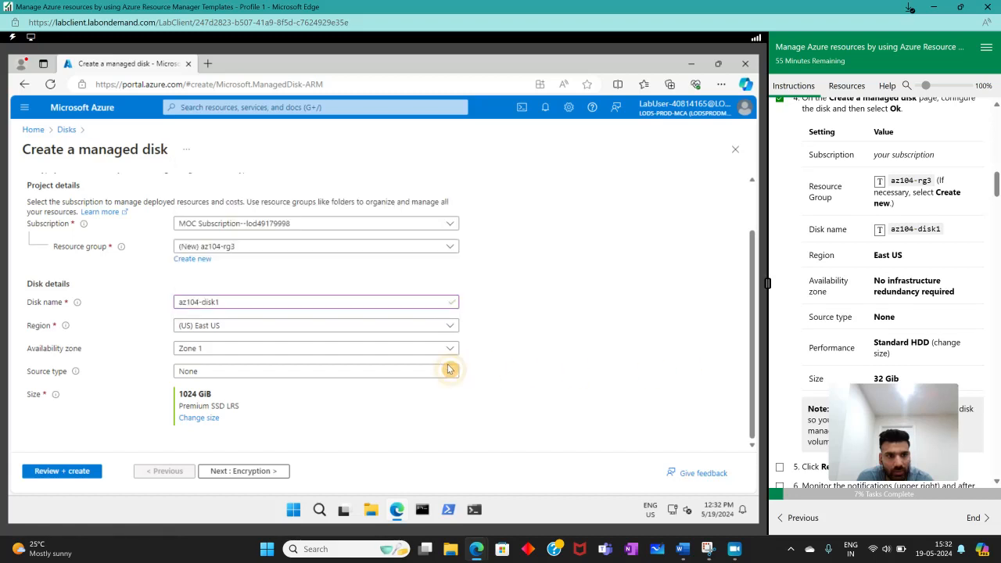
left_click(414, 354)
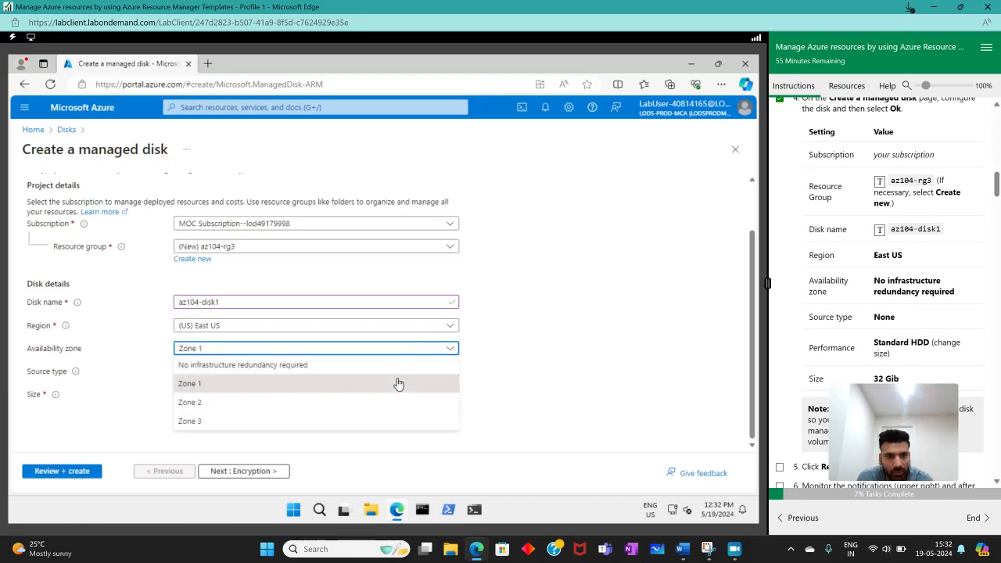
left_click(396, 365)
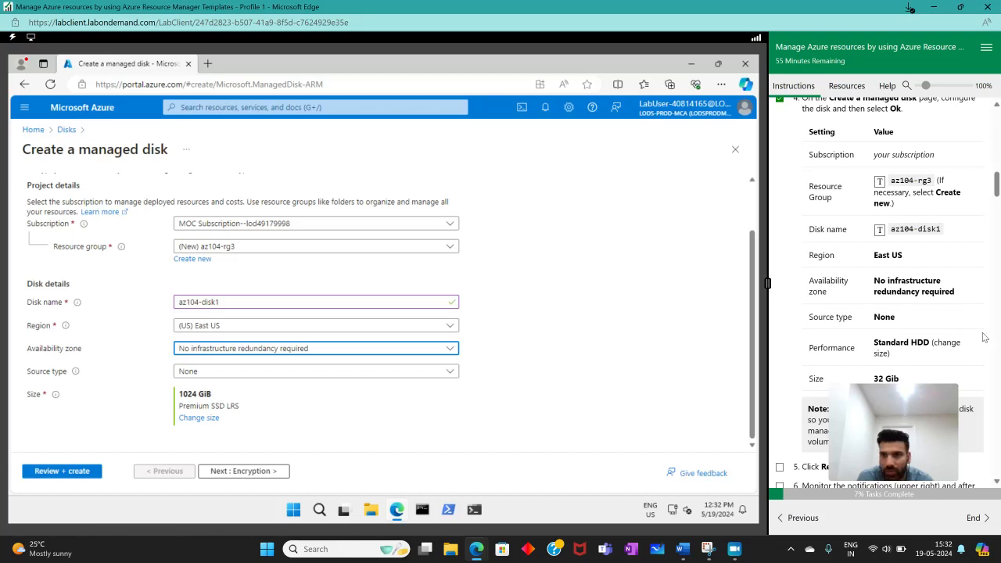
- Change the disk size to 32 GiB with the P4 performance tier
scroll(984, 336, "down", 1)
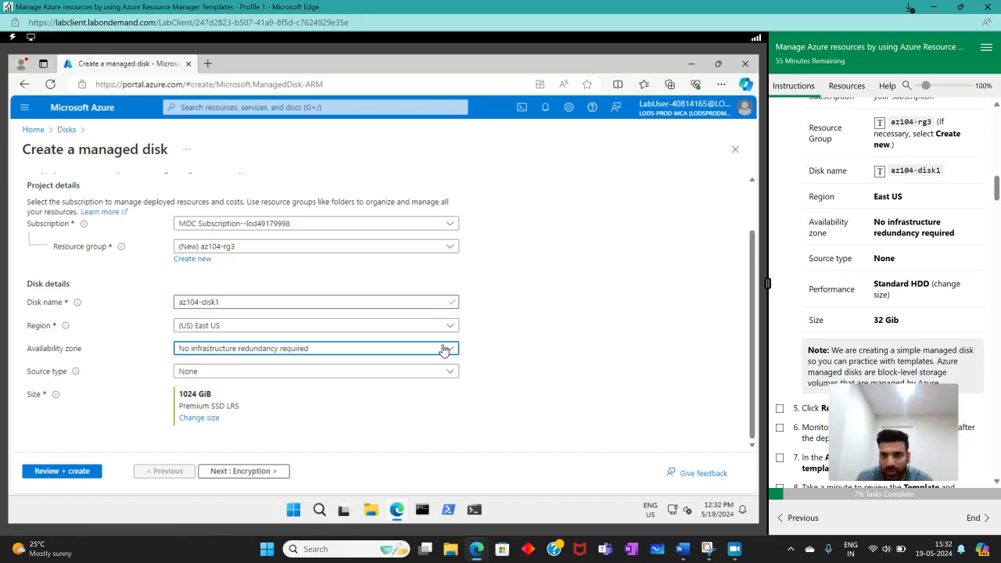
left_click(201, 418)
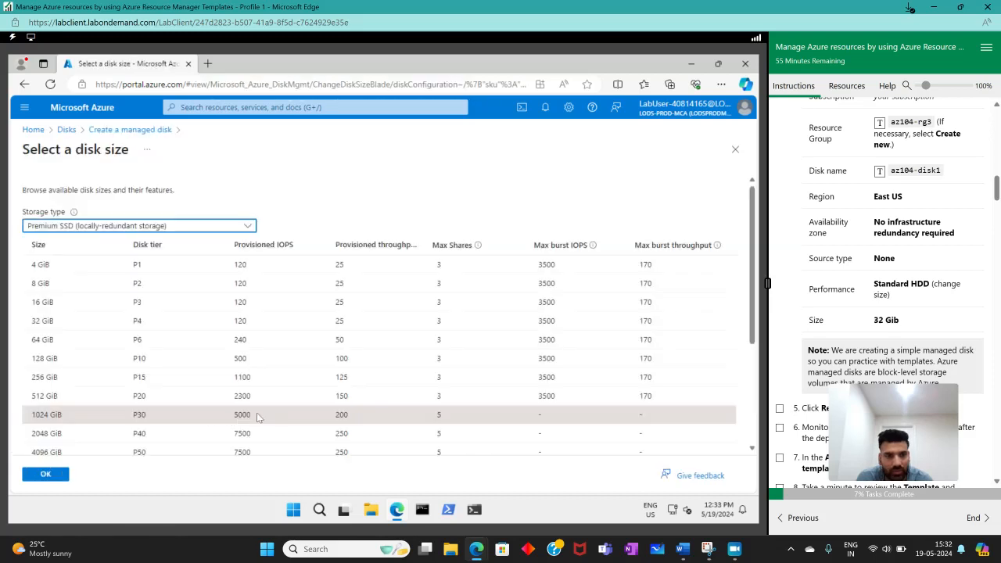
left_click(35, 321)
left_click(43, 474)
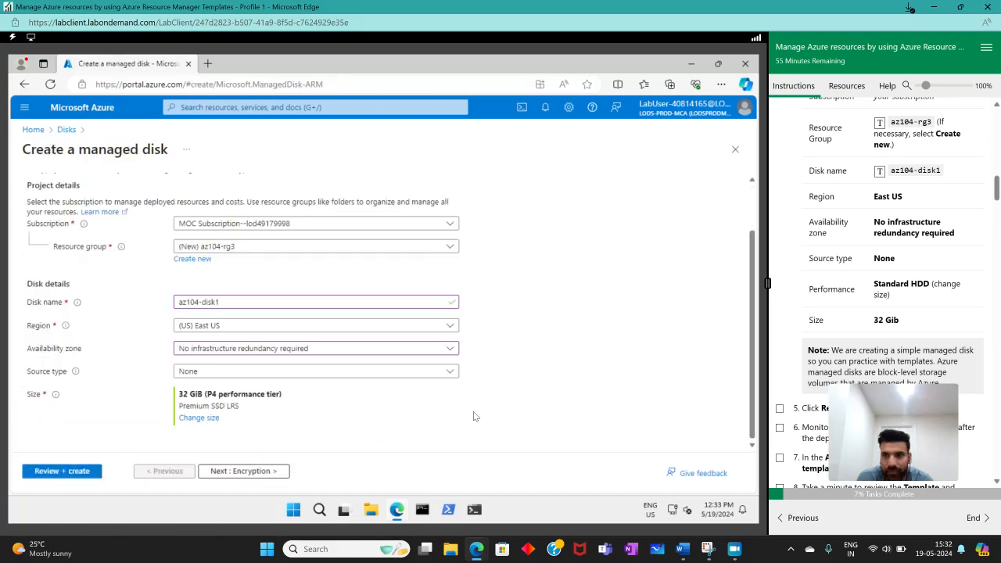
- Validate the managed disk configuration, mark lab instruction 5 as complete and deploy the disk
scroll(846, 349, "down", 3)
scroll(846, 348, "down", 1)
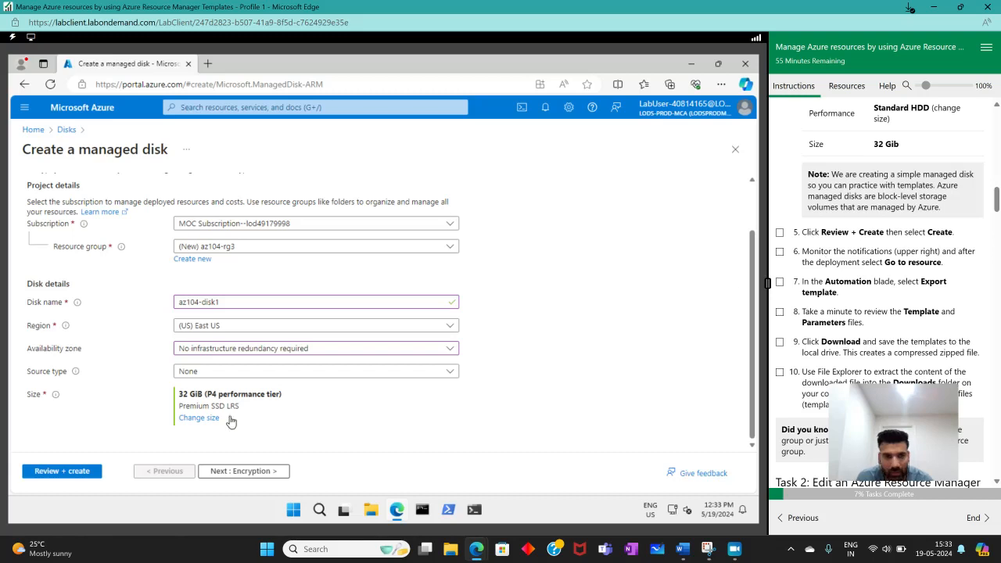
left_click(69, 471)
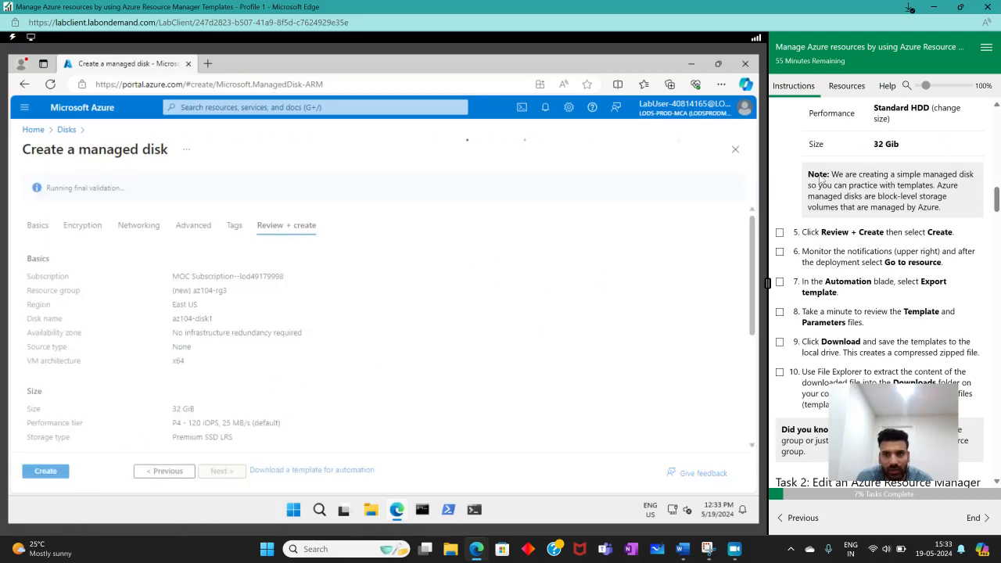
left_click(780, 232)
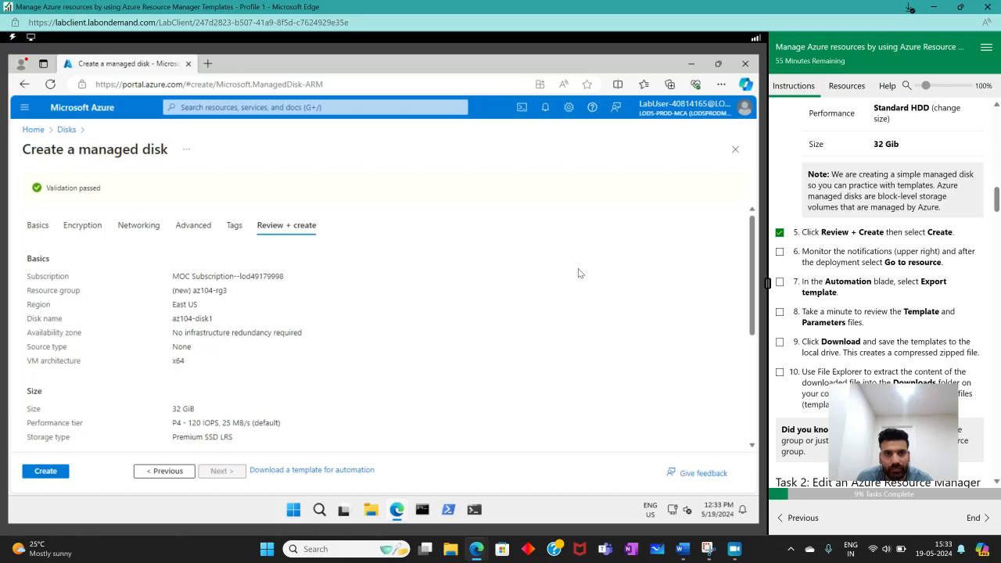
left_click(38, 480)
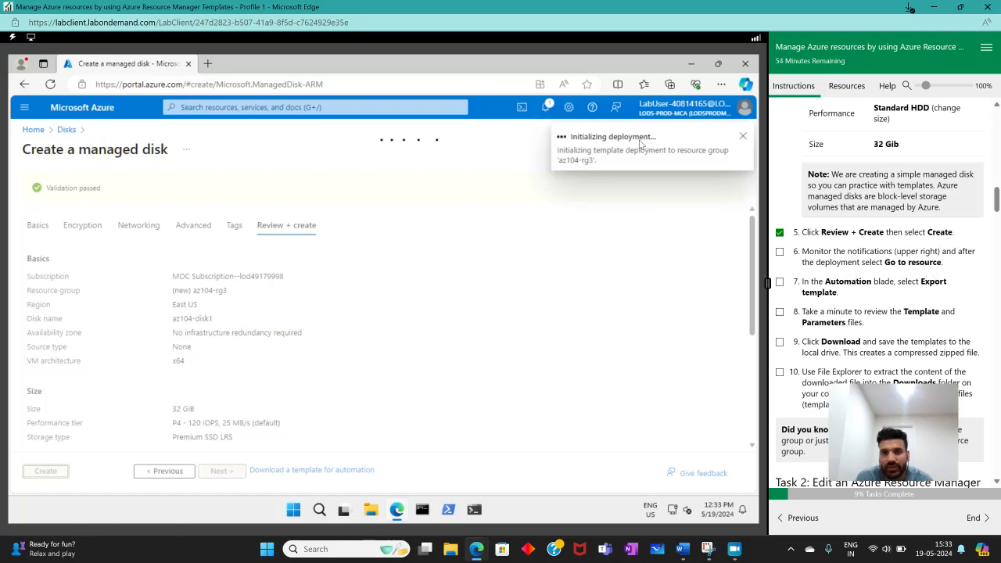
- Mark lab instruction 6 as complete, then open the deployed az104-disk1 resource and examine its essentials and properties
left_click(780, 252)
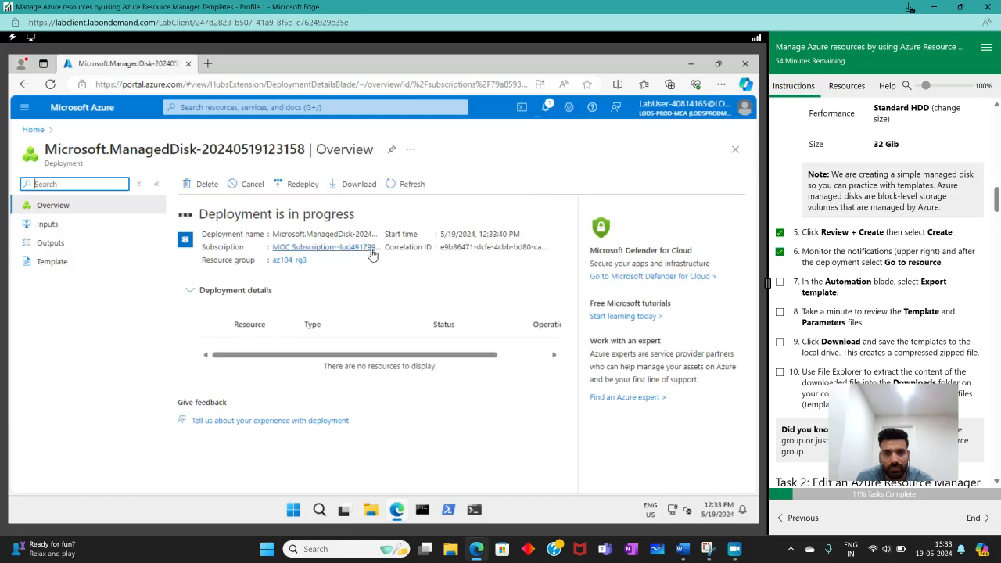
left_click(589, 180)
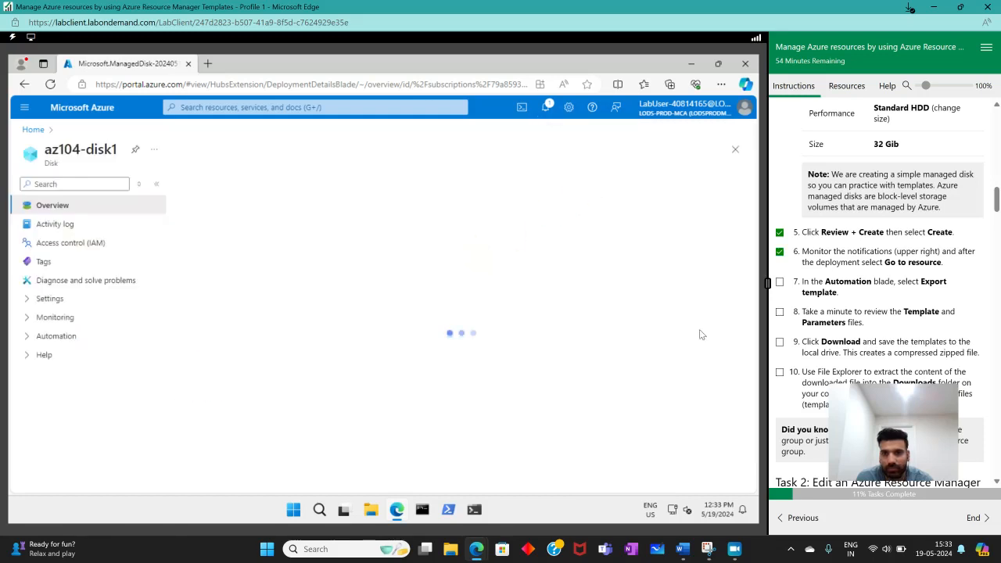
scroll(883, 298, "down", 2)
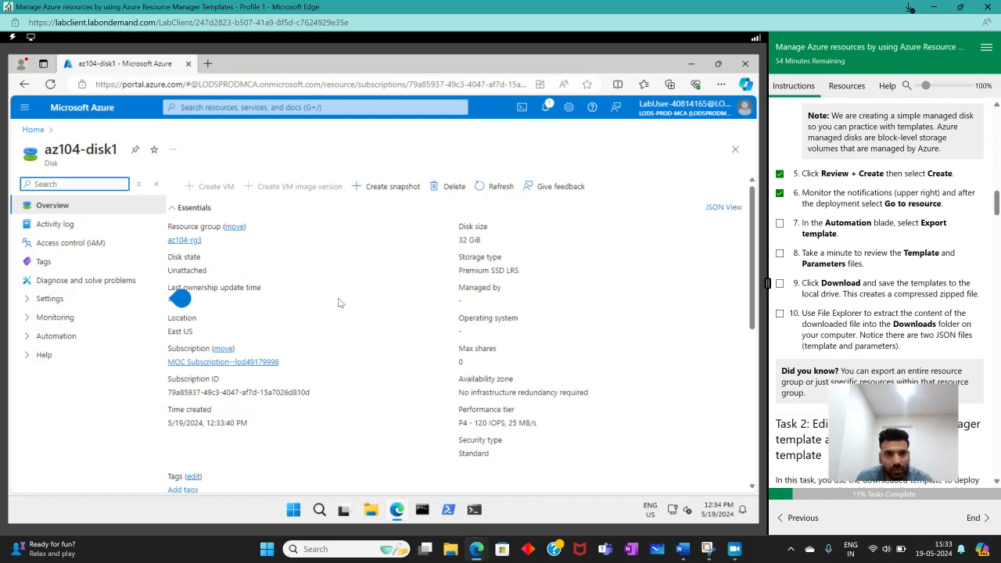
scroll(340, 303, "down", 2)
scroll(340, 303, "down", 3)
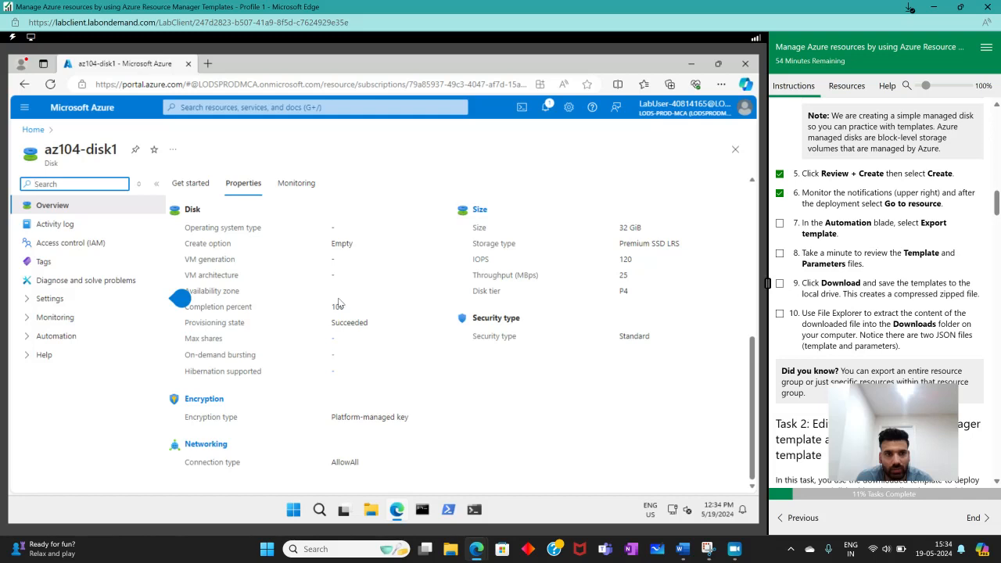
scroll(339, 303, "up", 5)
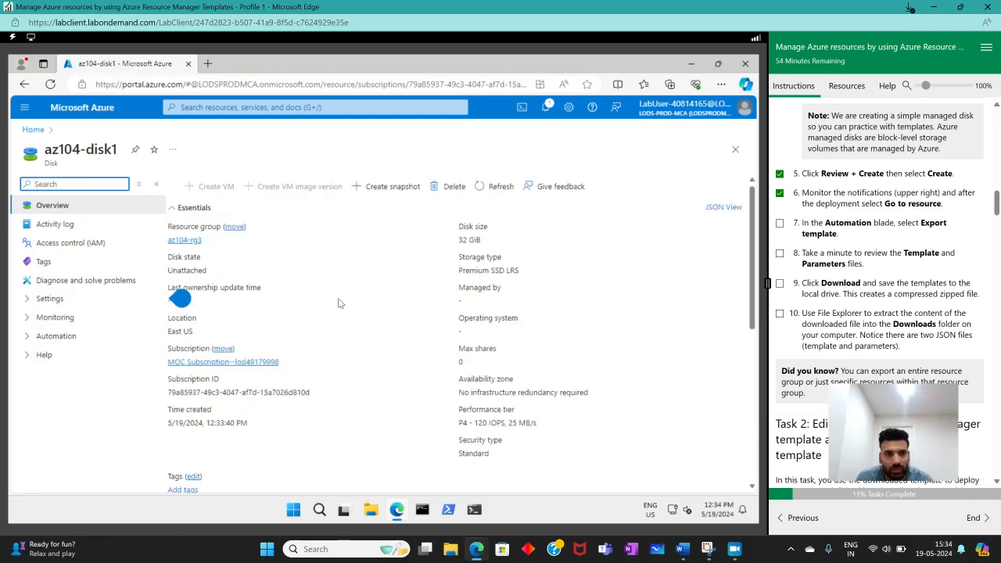
scroll(338, 303, "down", 5)
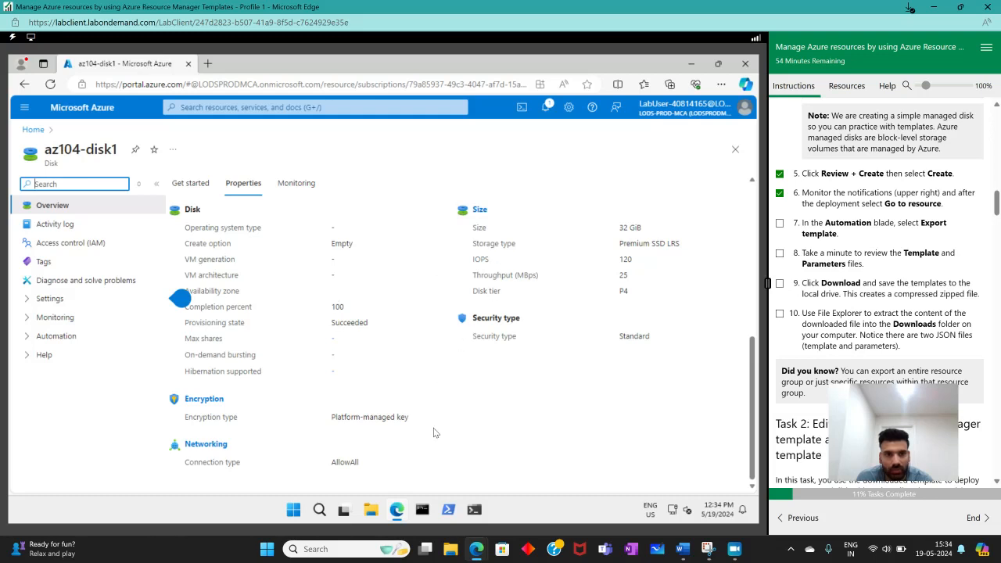
scroll(203, 450, "up", 4)
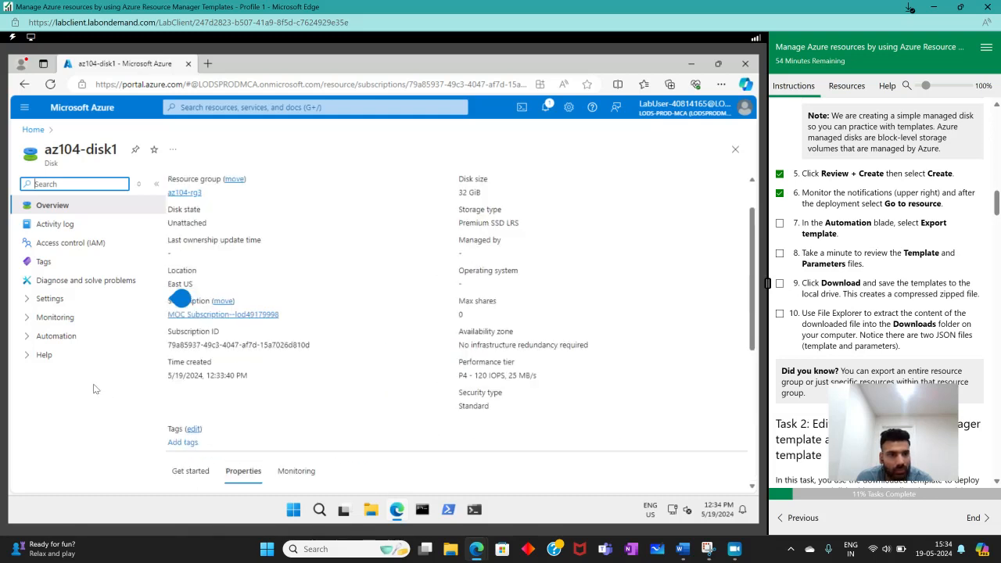
- Open the template export page for az104-disk1 and mark lab instruction 7 as complete
left_click(24, 304)
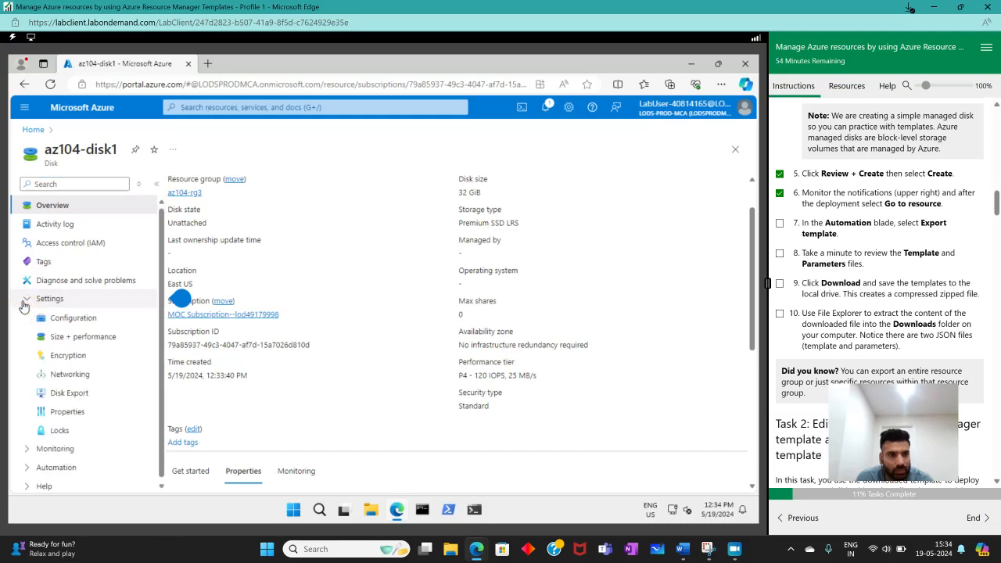
left_click(25, 301)
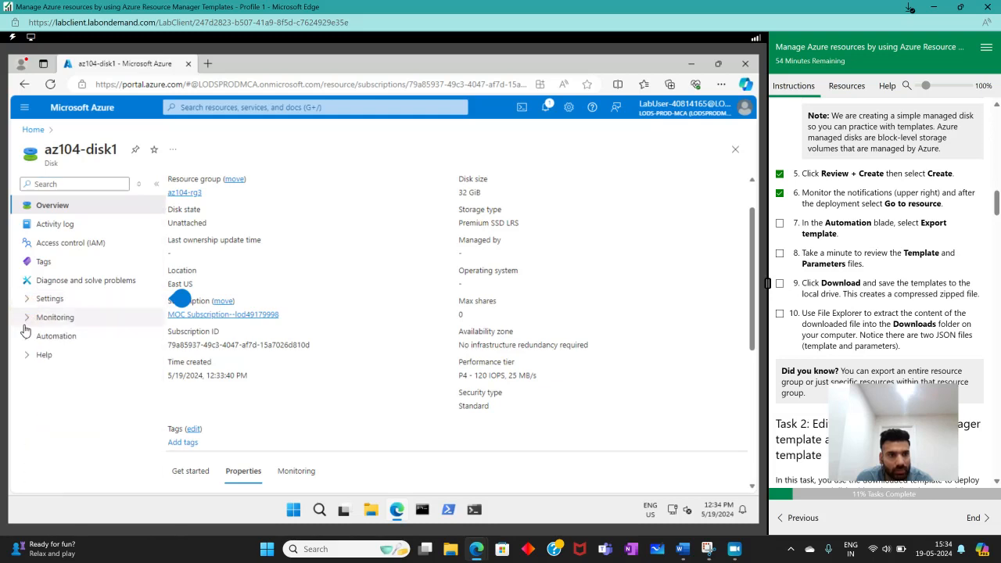
left_click(25, 323)
left_click(25, 321)
left_click(26, 336)
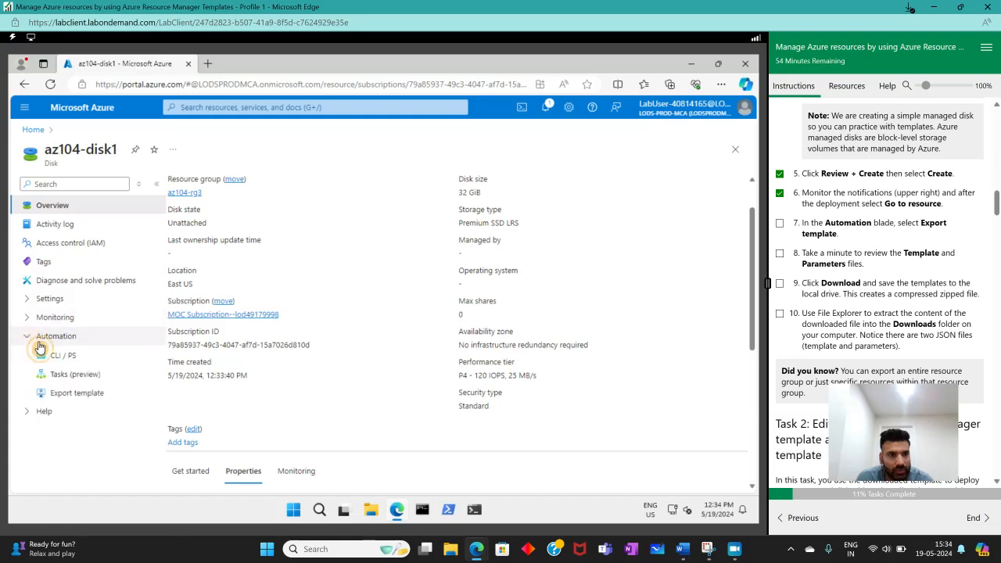
left_click(76, 394)
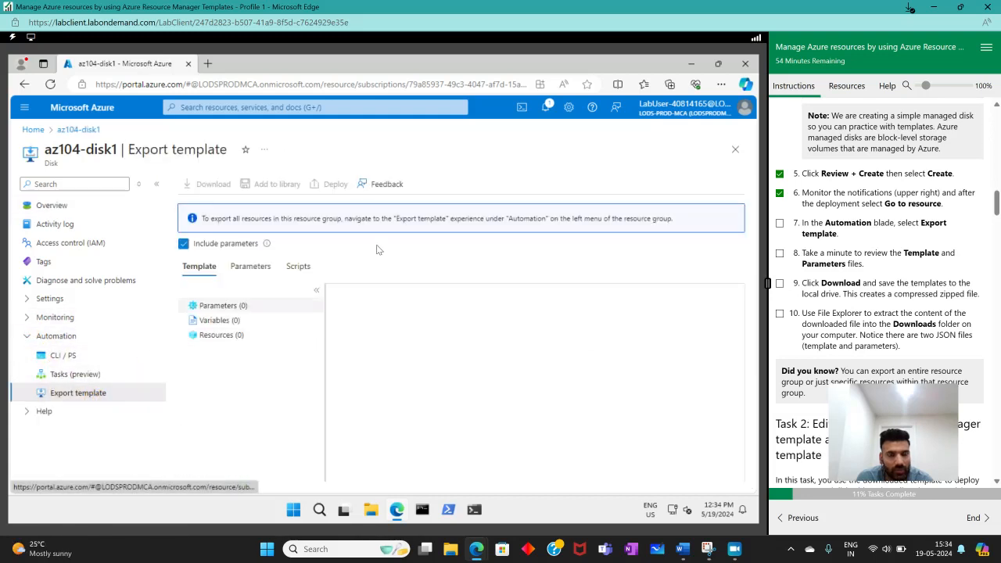
left_click(780, 223)
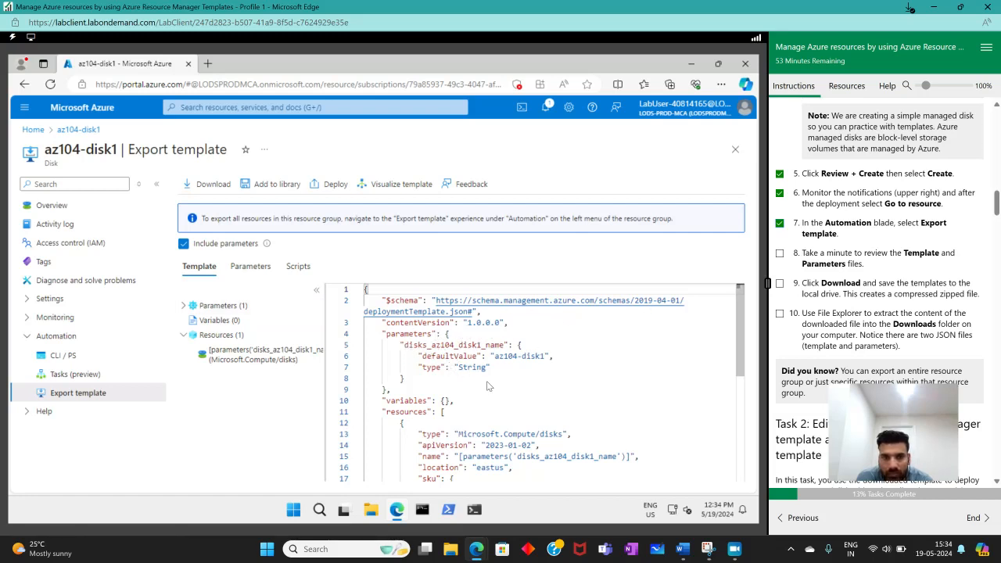
- Review the exported template code for az104-disk1 from parameters to disk properties, and mark lab instruction 8 as complete
scroll(493, 388, "down", 5)
scroll(491, 387, "up", 3)
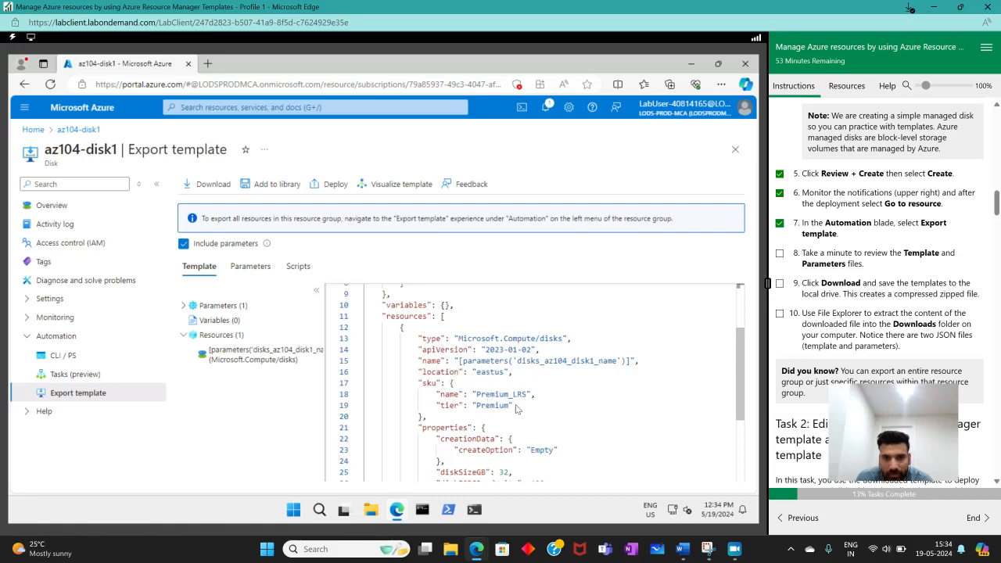
scroll(517, 410, "down", 3)
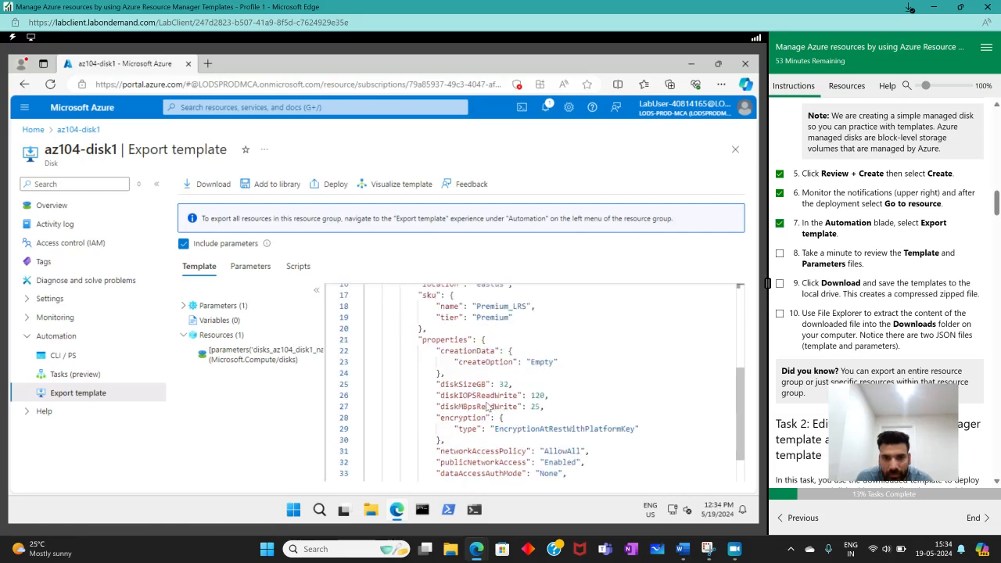
scroll(493, 412, "down", 2)
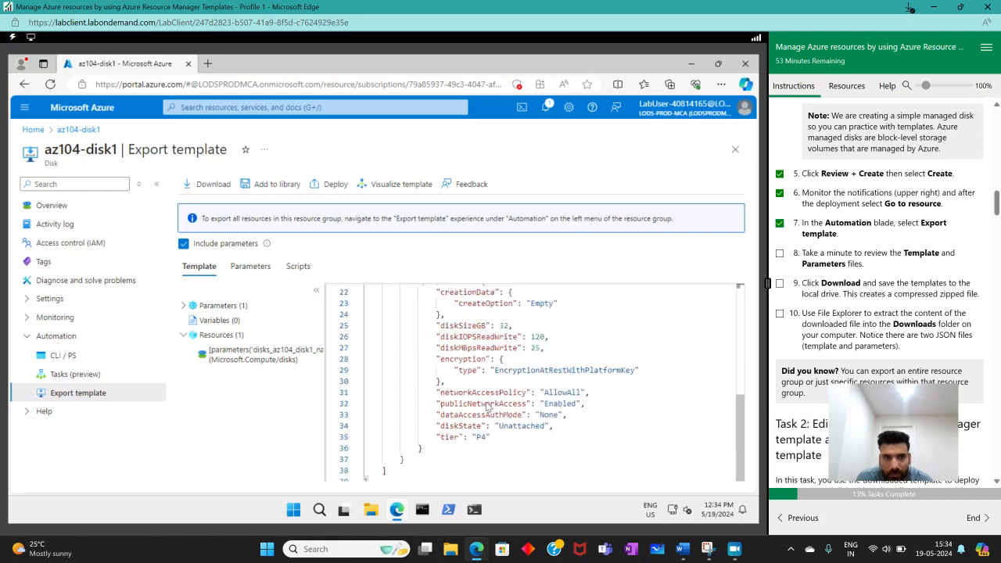
scroll(487, 406, "up", 7)
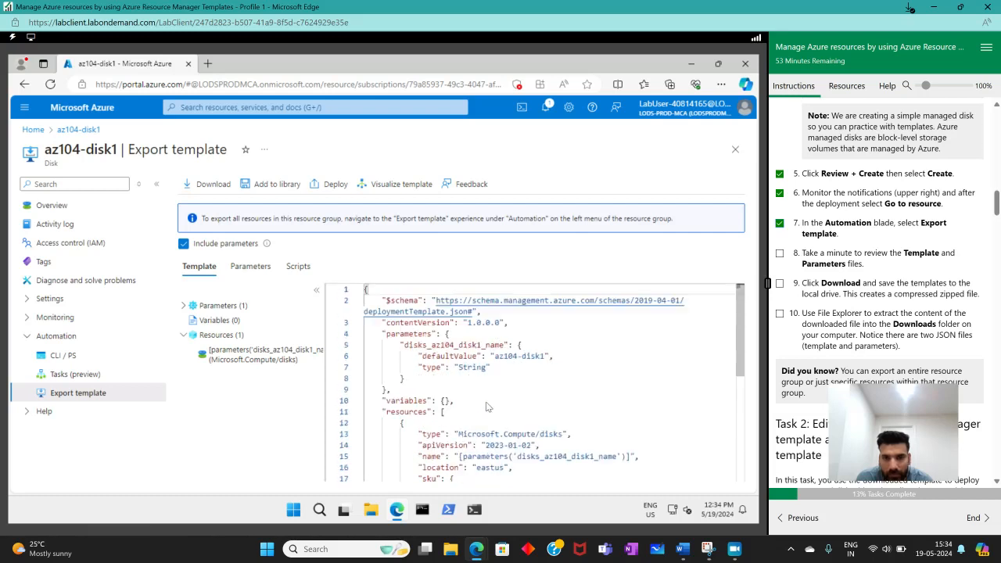
scroll(860, 343, "up", 5)
scroll(860, 343, "up", 4)
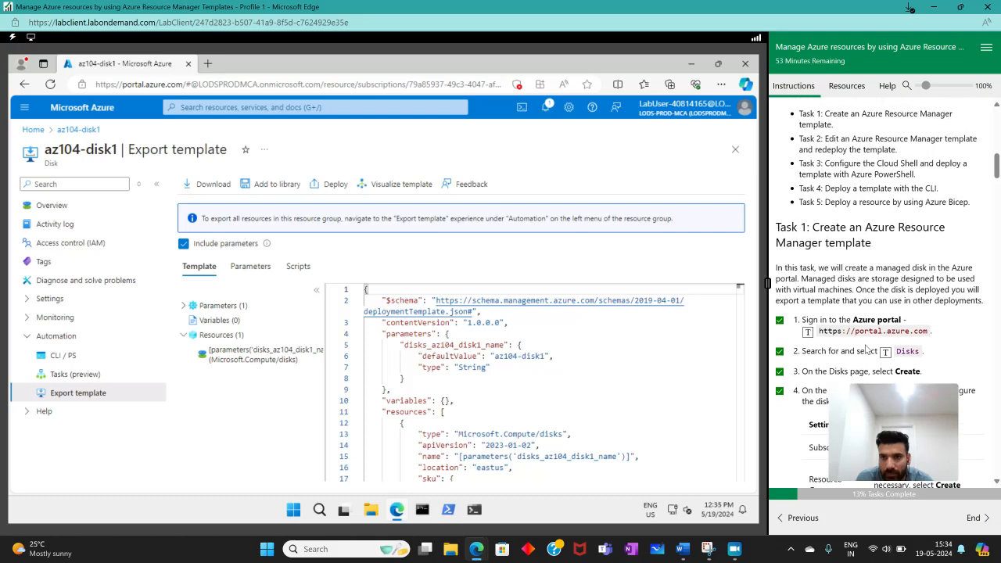
scroll(865, 347, "down", 2)
scroll(866, 350, "down", 4)
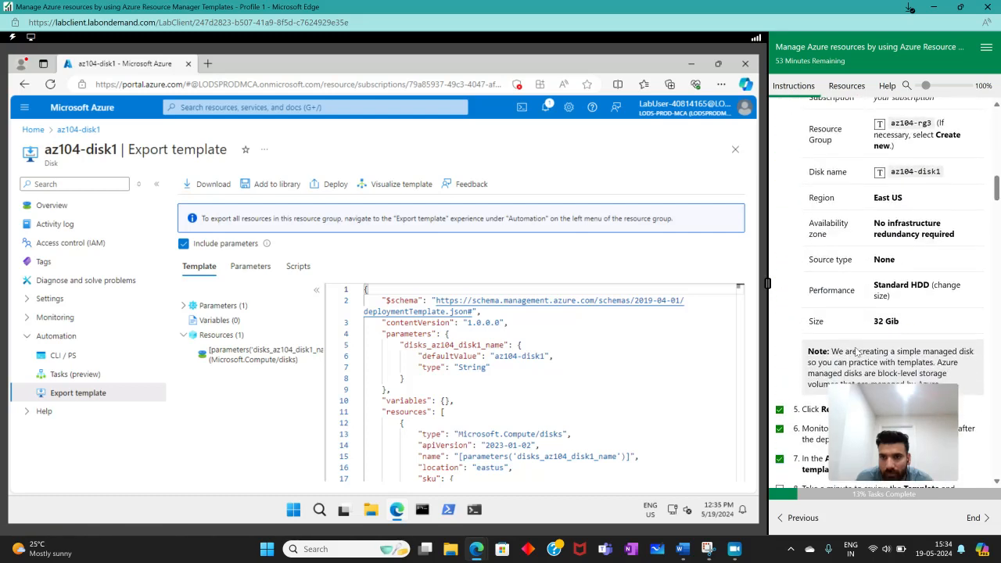
scroll(853, 350, "down", 2)
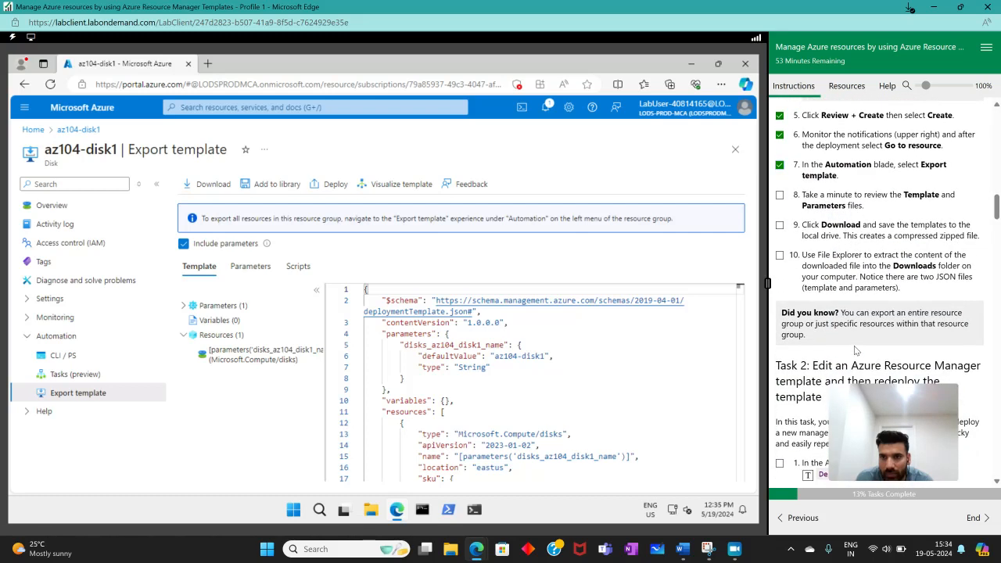
left_click(780, 197)
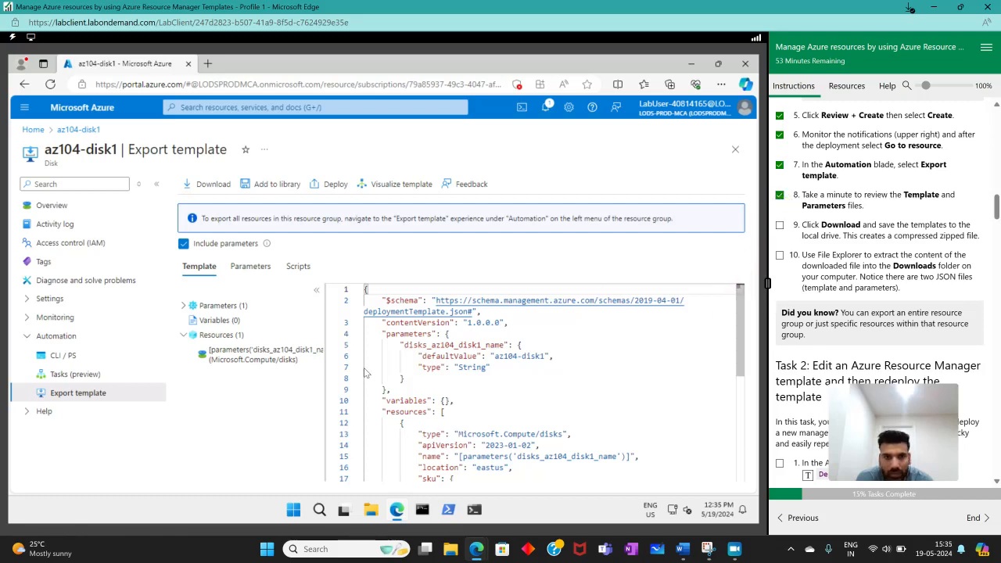
- Download the exported az104-disk1 template as a zip file and mark lab instructions 9 and 10 as complete
scroll(364, 367, "down", 5)
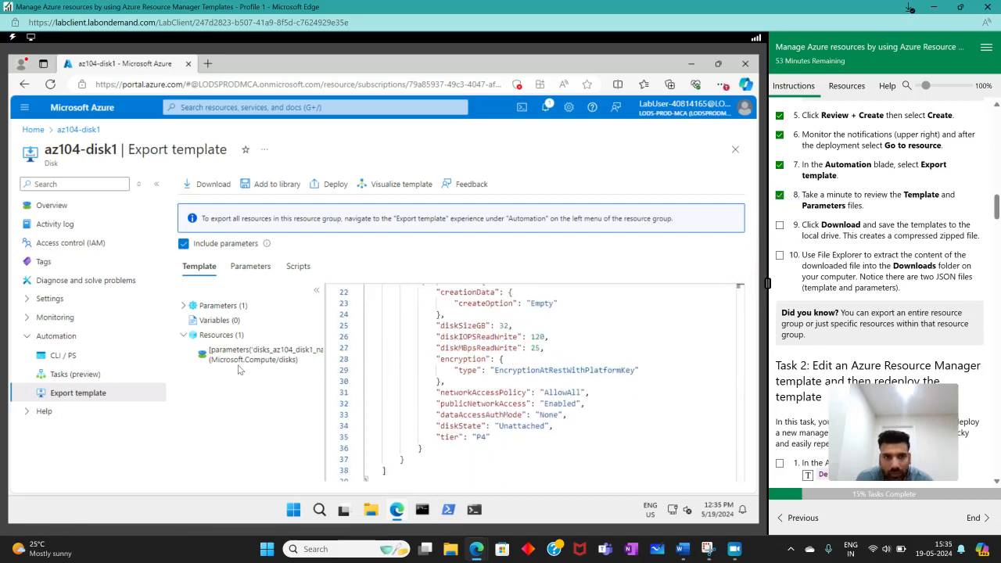
left_click(192, 185)
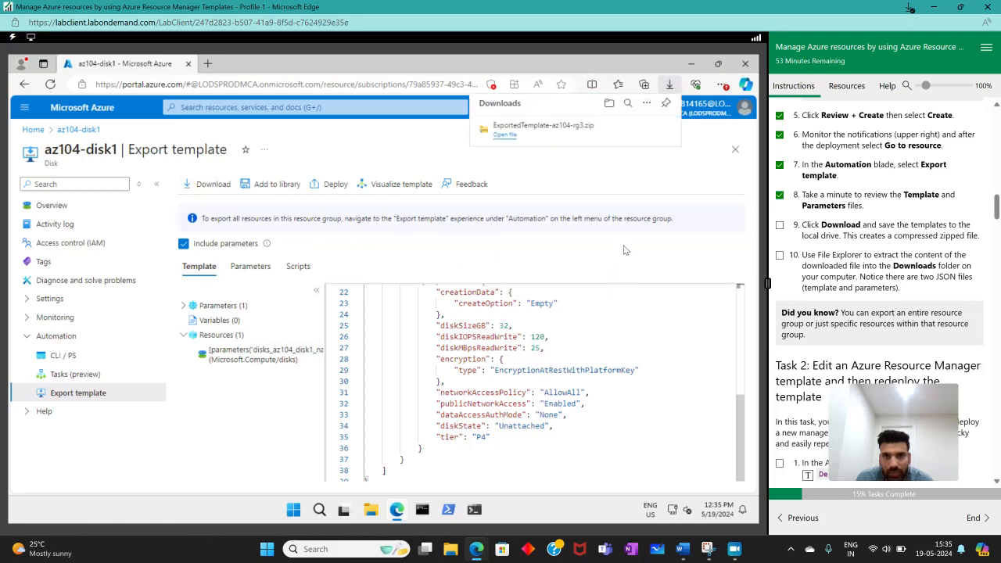
left_click(780, 226)
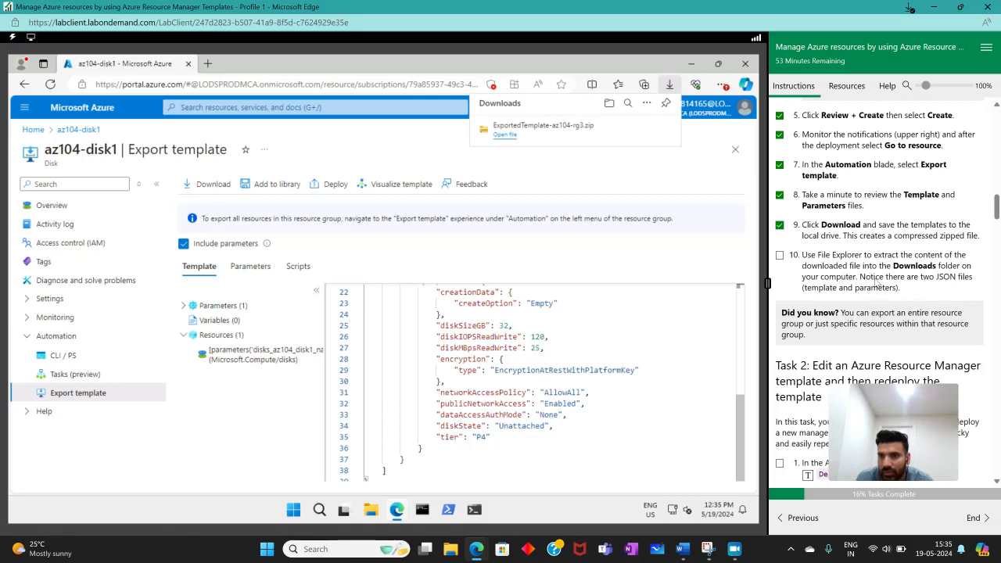
left_click(780, 258)
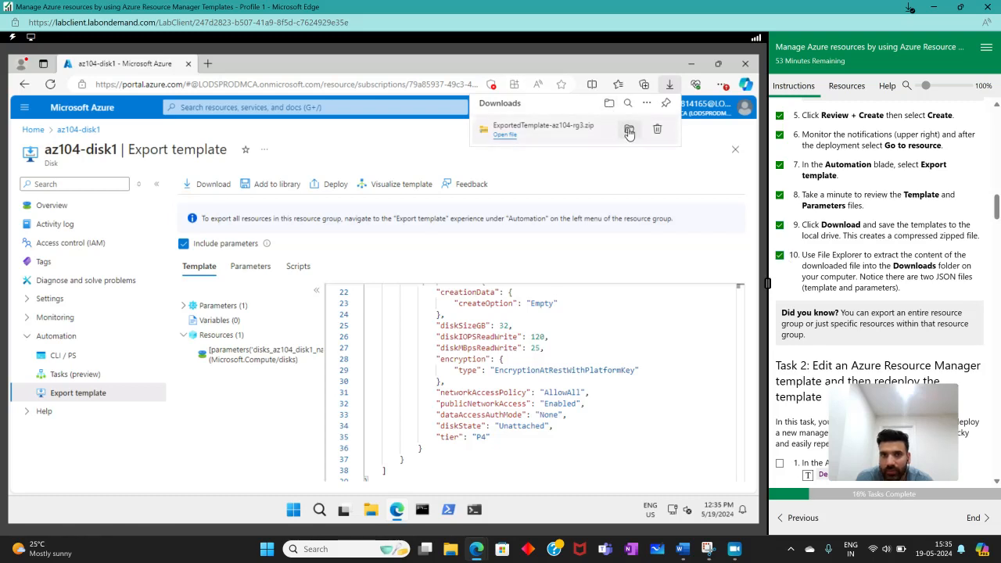
- Show the downloaded ExportedTemplate-az104-rg3.zip in its folder and extract it to the ExportedTemplate-az104-rg3 folder in Downloads
left_click(629, 129)
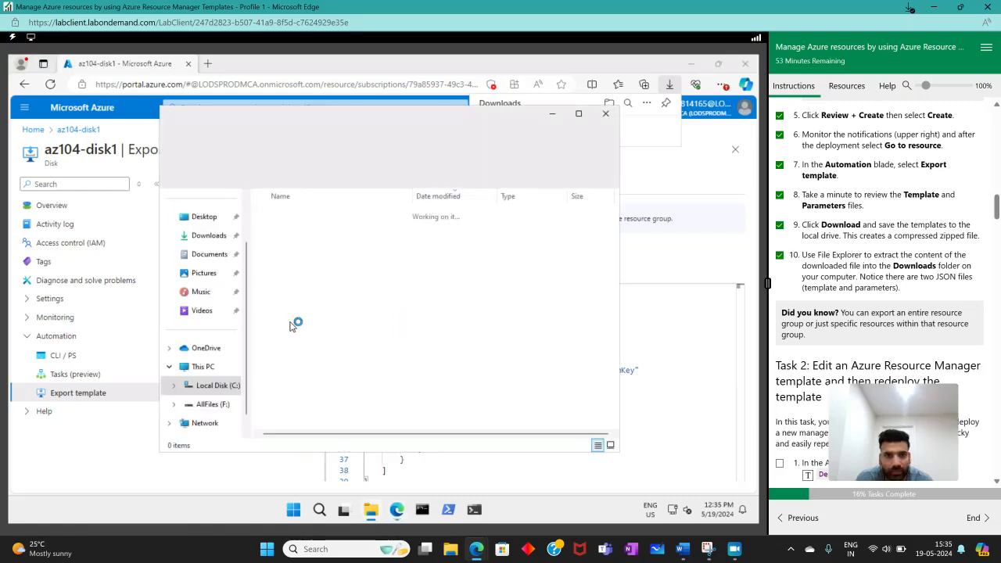
right_click(302, 235)
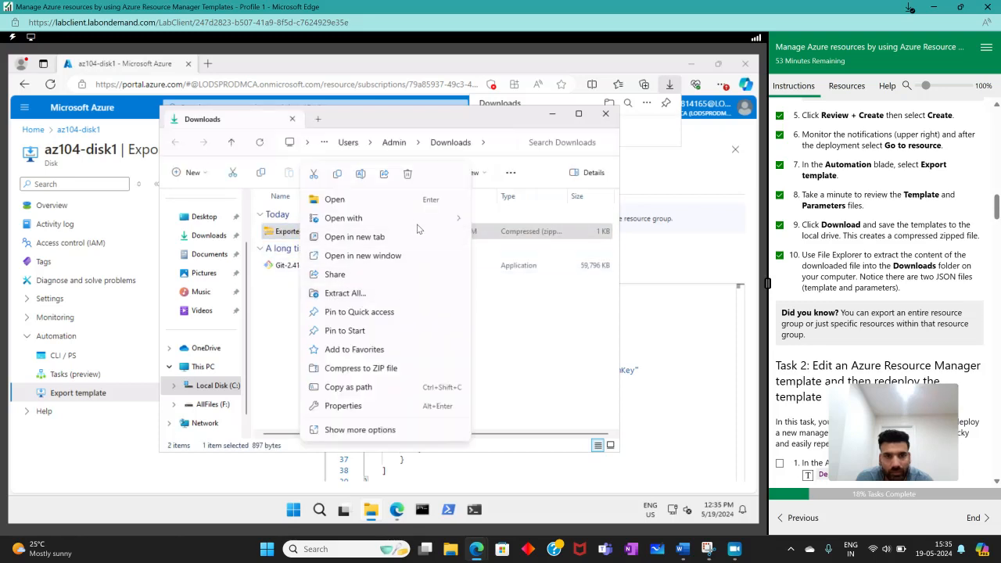
left_click(366, 294)
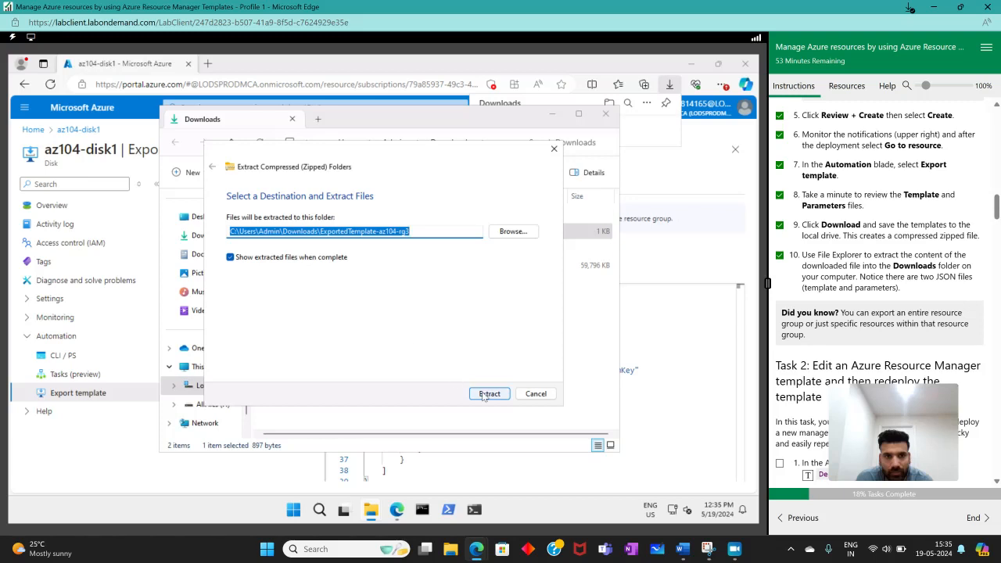
left_click(485, 395)
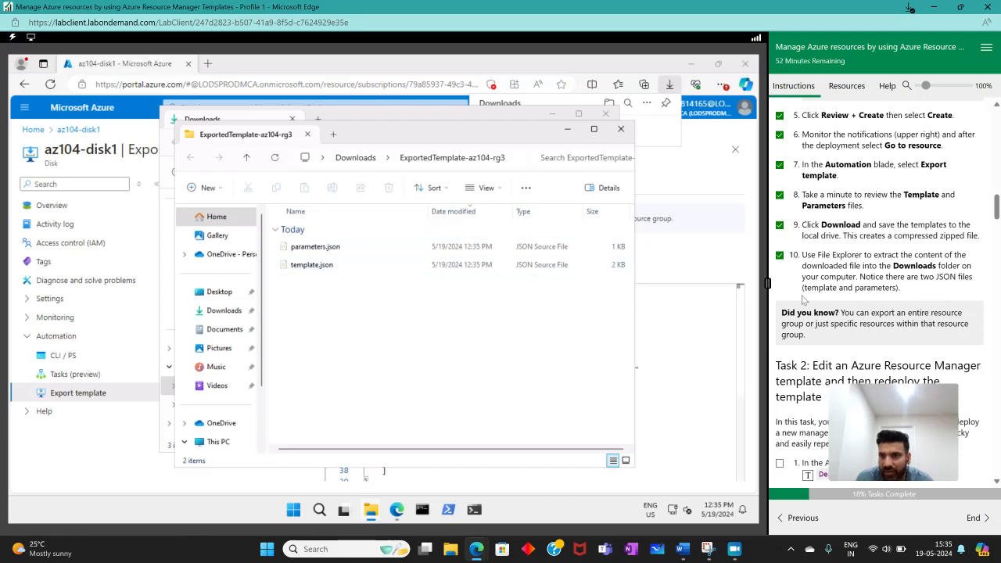
- Check the extracted JSON files against lab instruction 10, then close the extracted folder window and minimize the Downloads window
left_click_drag(805, 288, 906, 290)
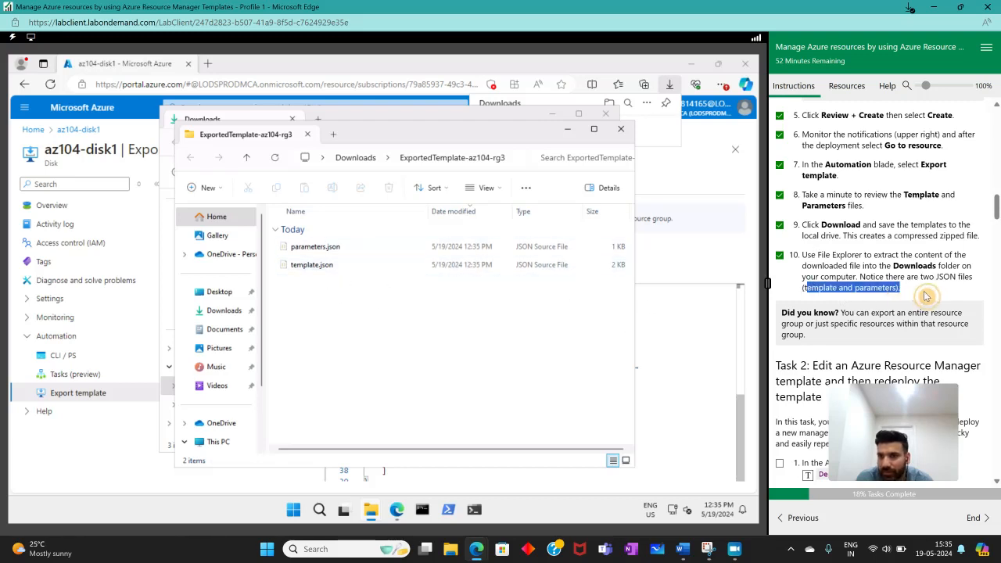
scroll(931, 250, "down", 3)
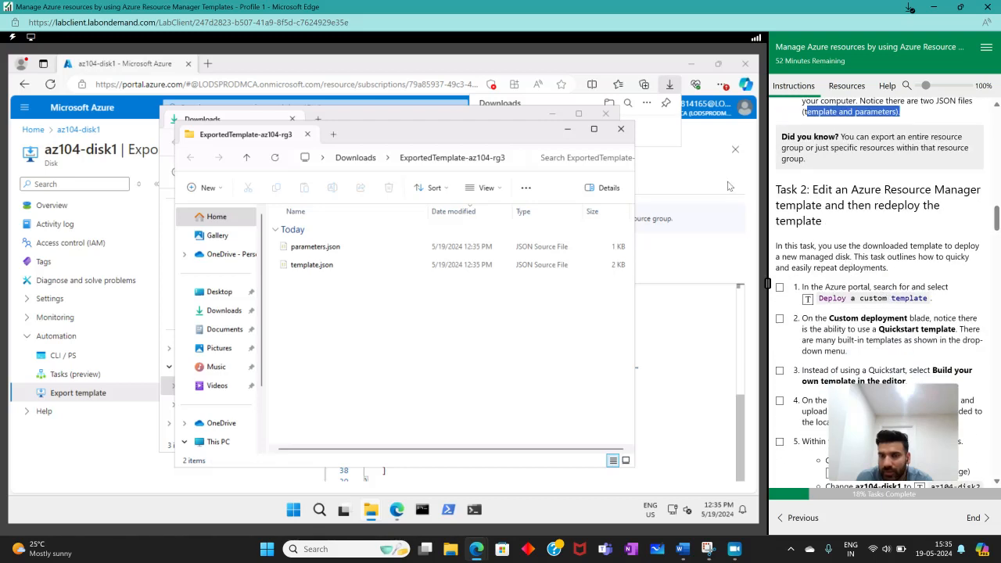
left_click(622, 129)
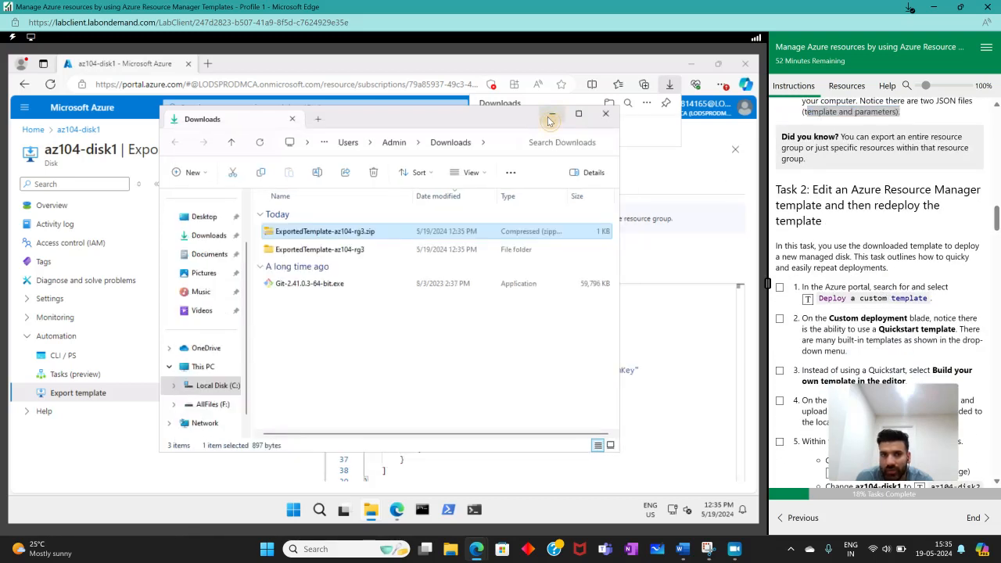
left_click(551, 117)
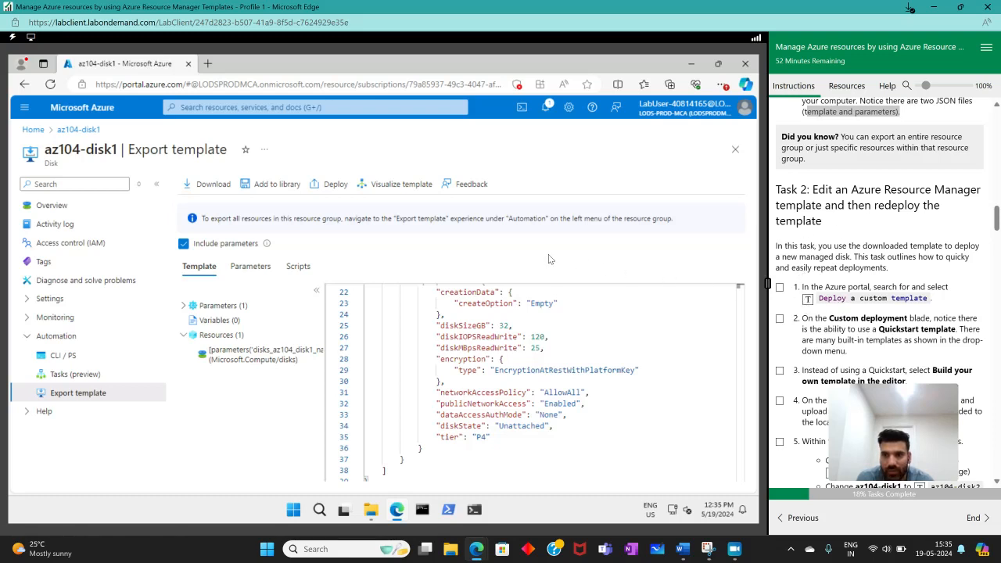
- Search the portal for "Deploy a custom template", open that service and mark Task 2 instruction 1 as complete
left_click(230, 107)
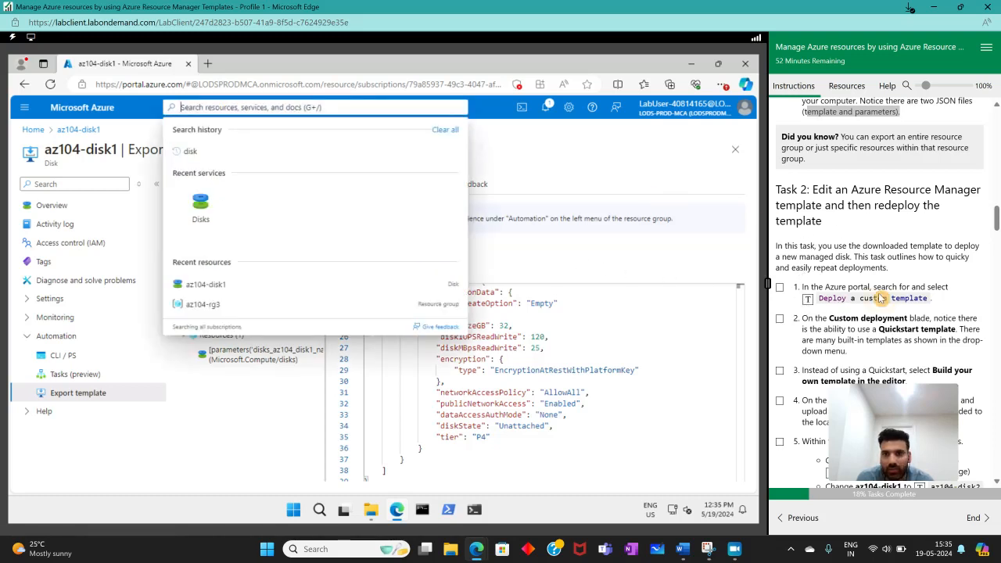
left_click(808, 299)
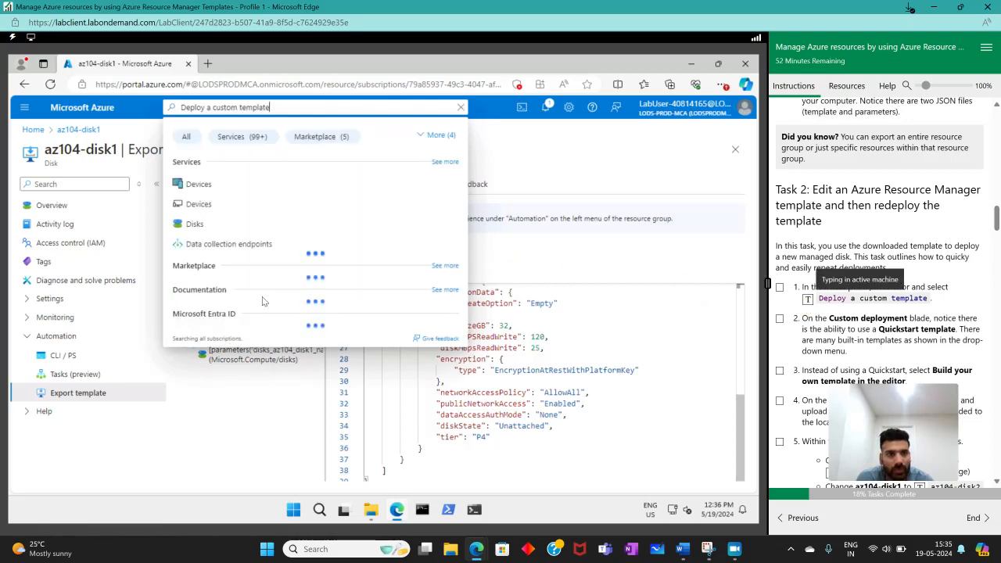
left_click(254, 188)
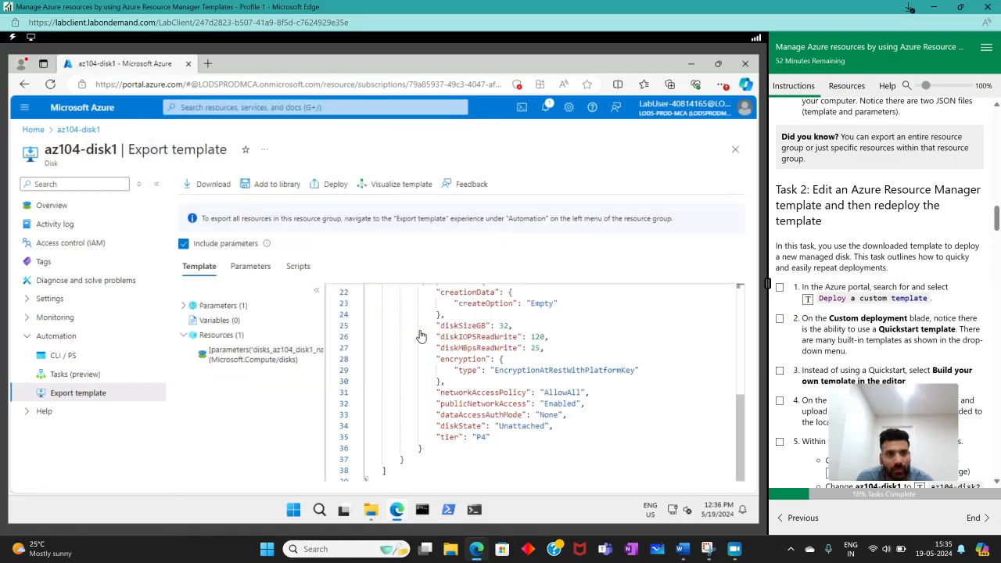
left_click(780, 288)
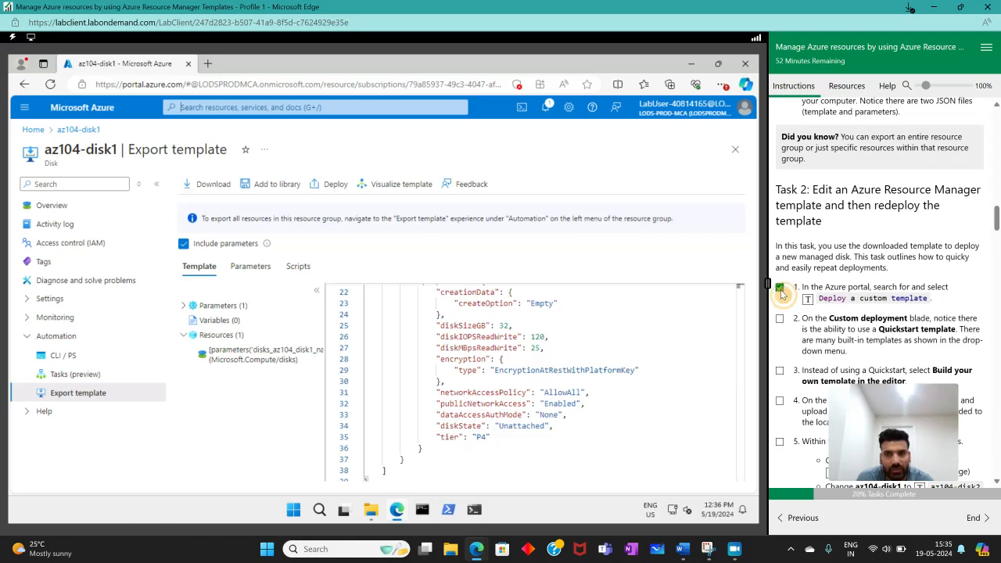
left_click(278, 109)
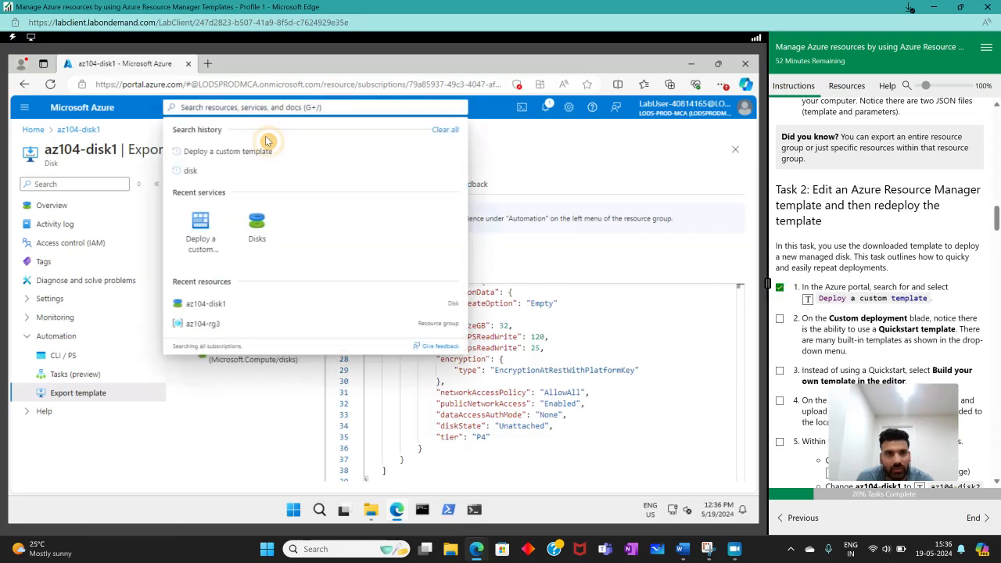
left_click(225, 151)
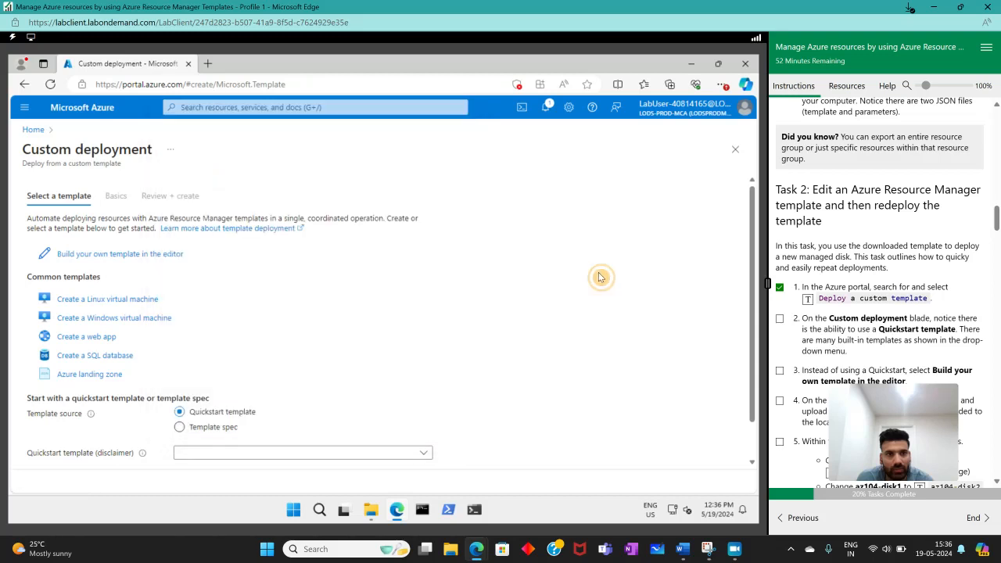
- Look through the available quickstart templates without choosing one, and mark Task 2 instructions 2 and 3 as complete
scroll(843, 252, "down", 3)
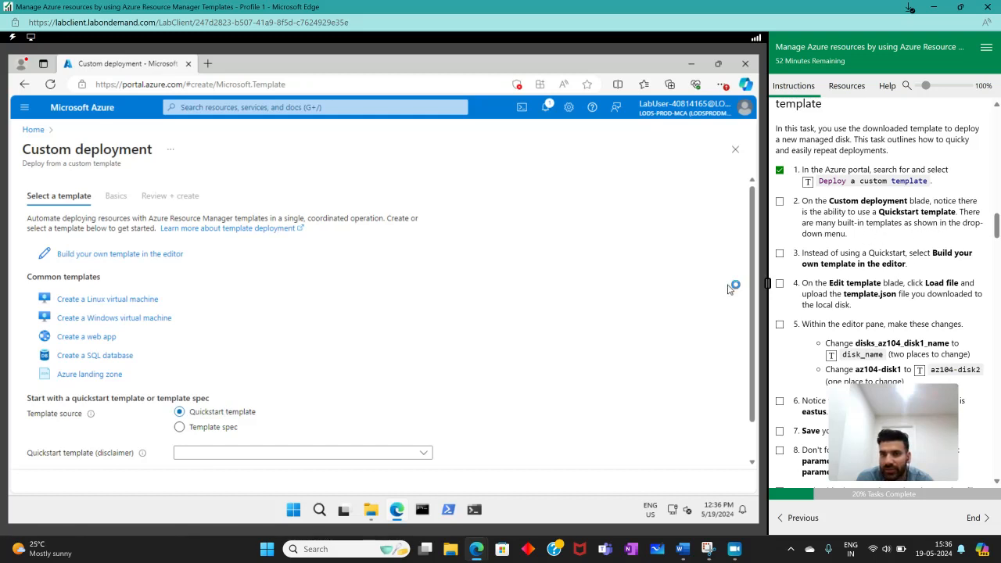
left_click(380, 458)
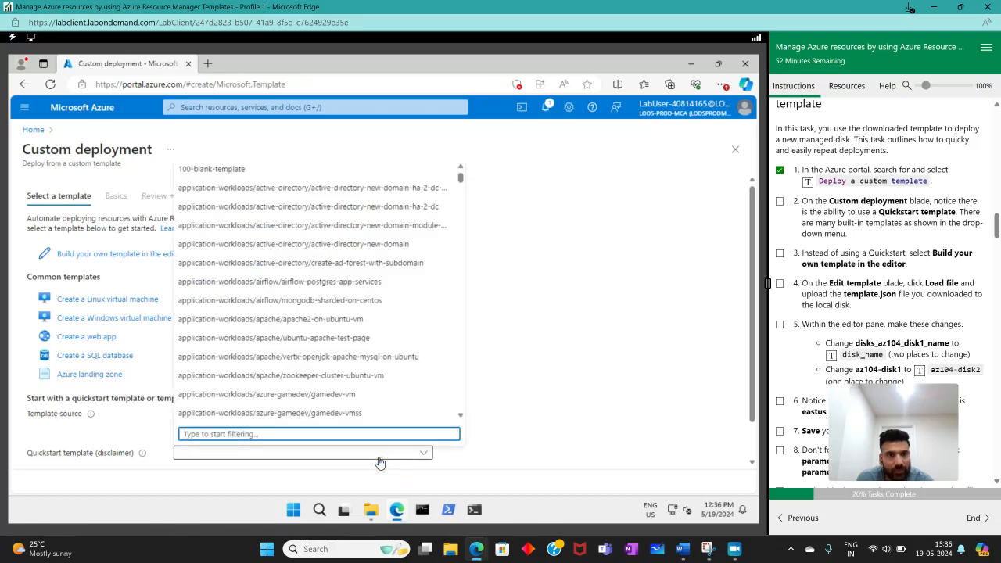
left_click(379, 460)
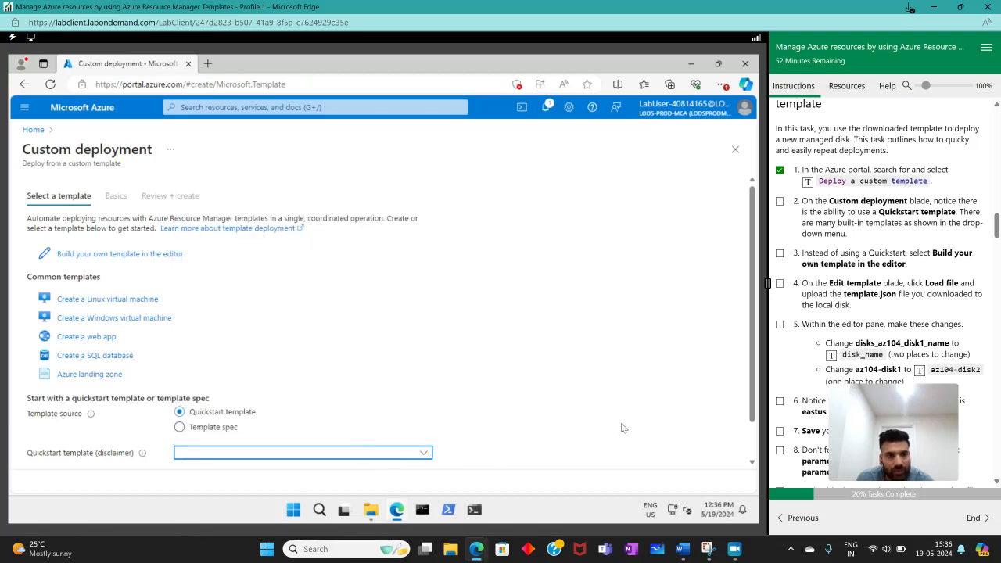
left_click(780, 253)
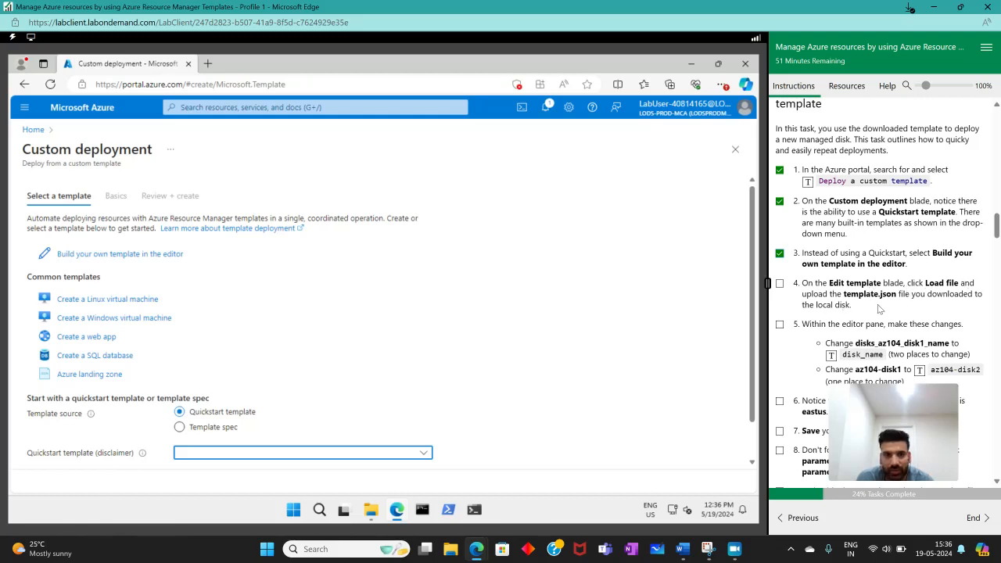
- Start building a custom template in the editor and load template.json from the ExportedTemplate-az104-rg3 folder in Downloads
scroll(756, 361, "down", 1)
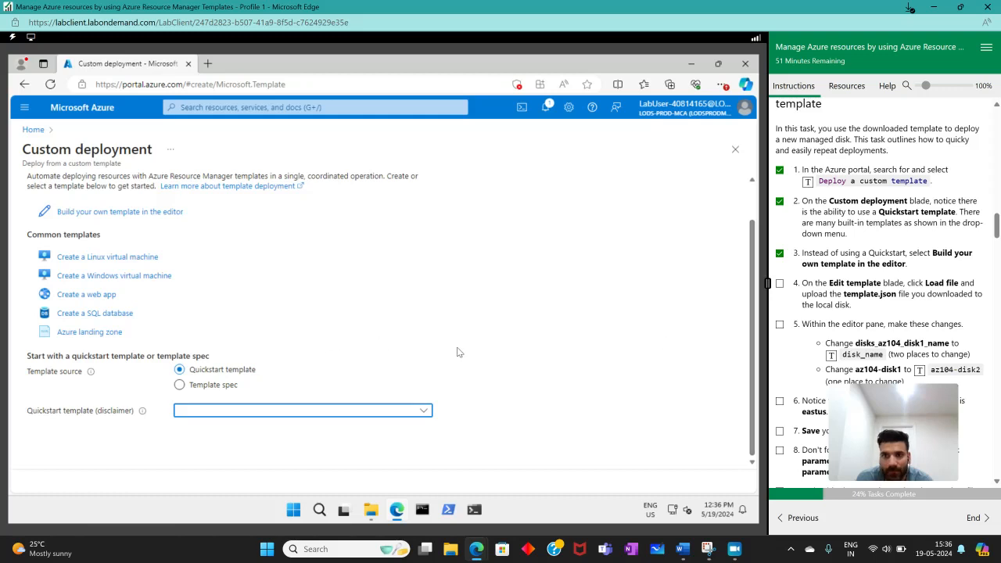
left_click(78, 212)
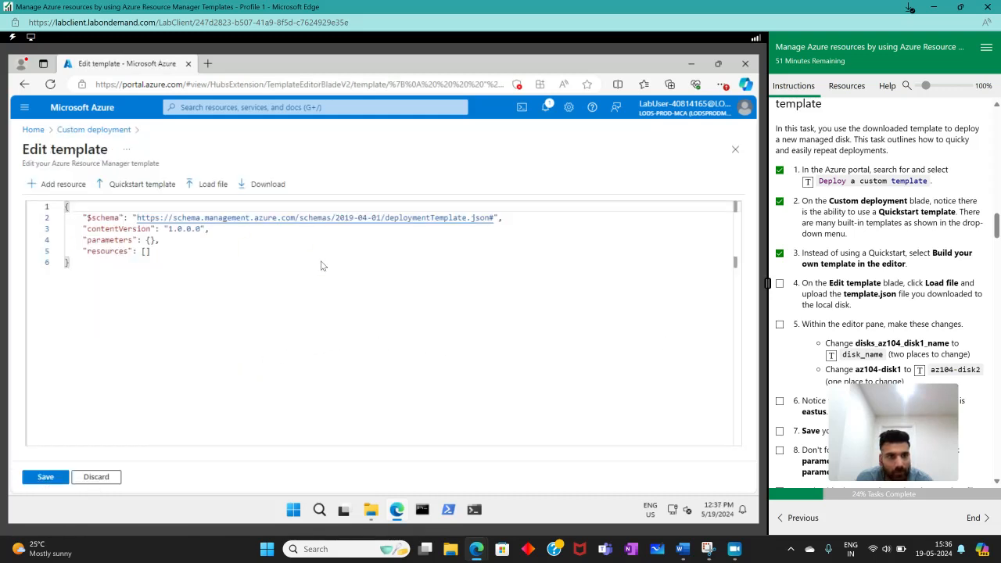
left_click(205, 184)
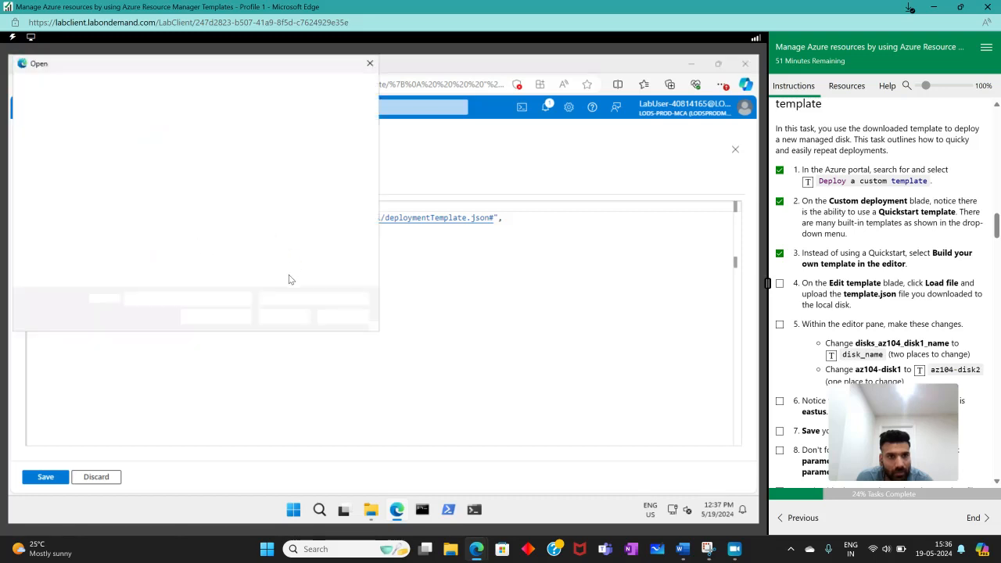
left_click(48, 191)
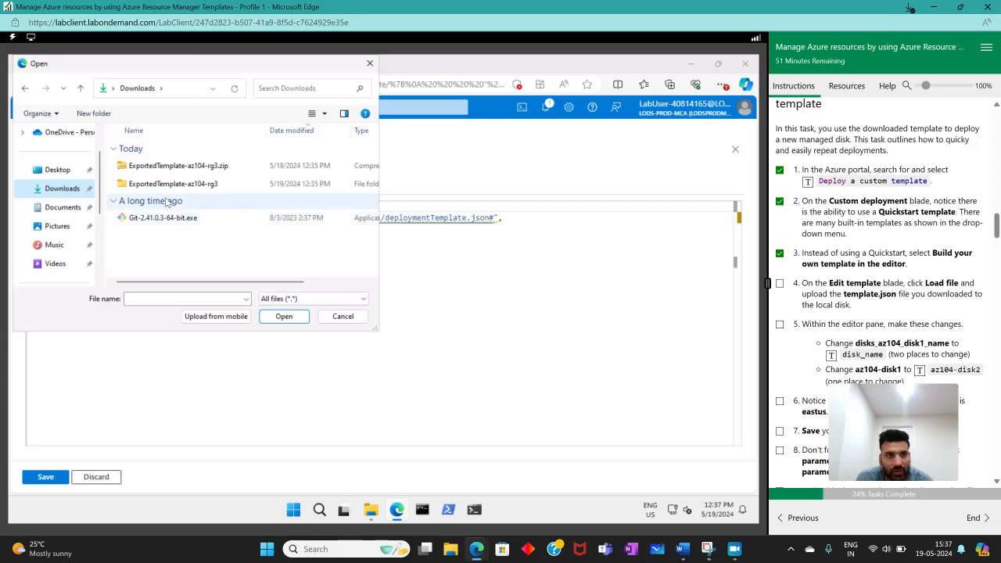
double_click(153, 185)
left_click(150, 184)
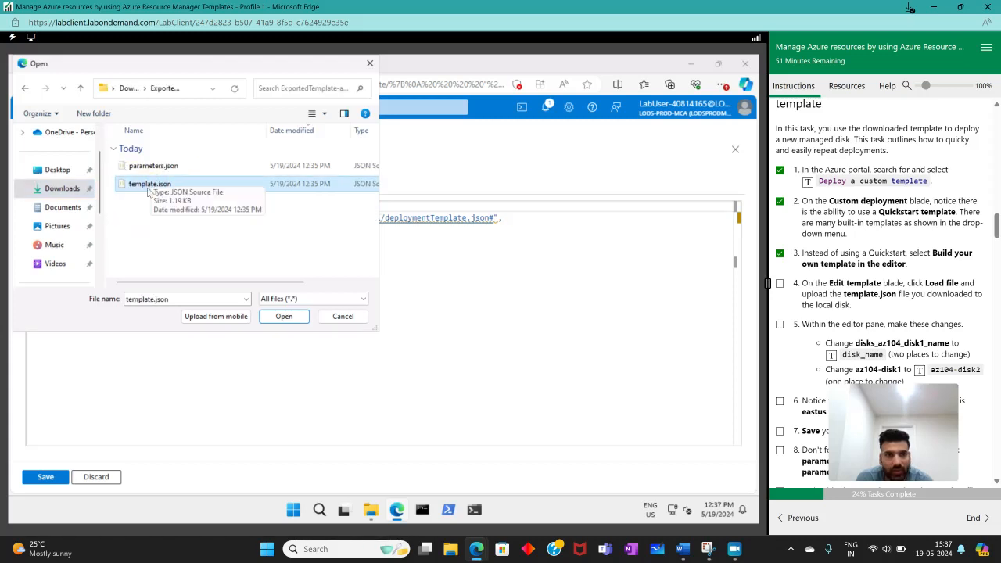
double_click(148, 188)
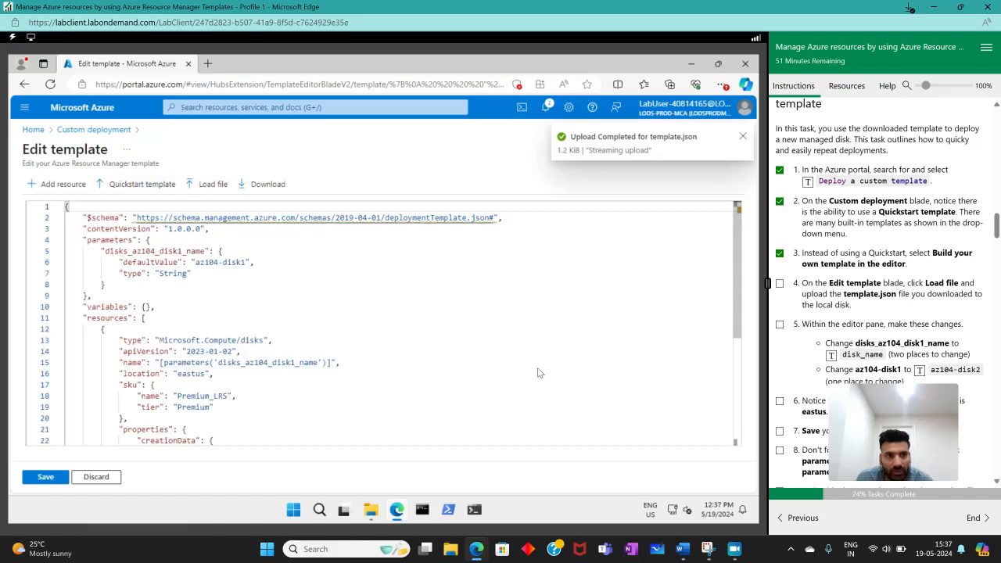
- Mark Task 2 instruction 4 as complete and rename the template's parameter definition disks_az104_disk1_name to disk_name
left_click(780, 285)
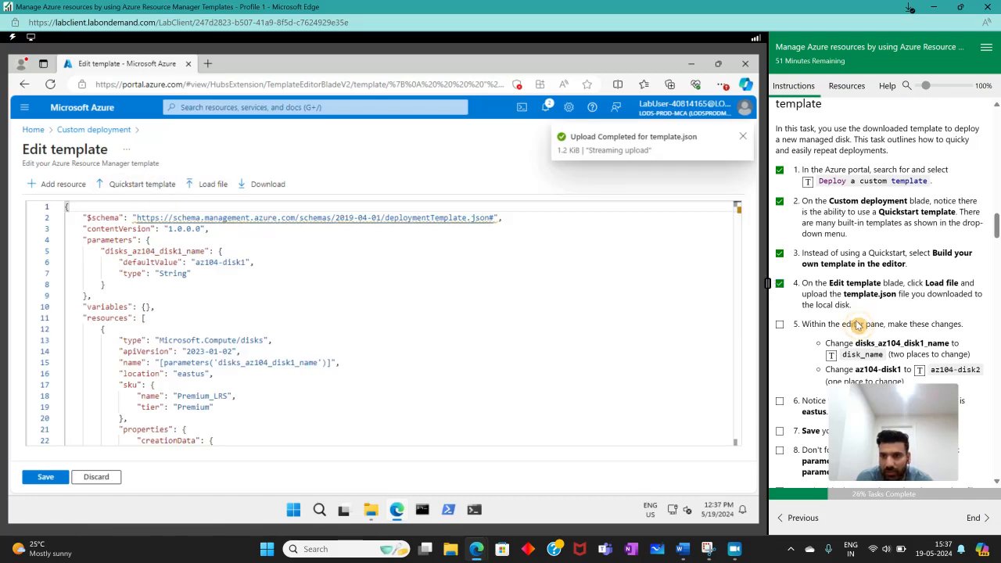
scroll(787, 281, "down", 3)
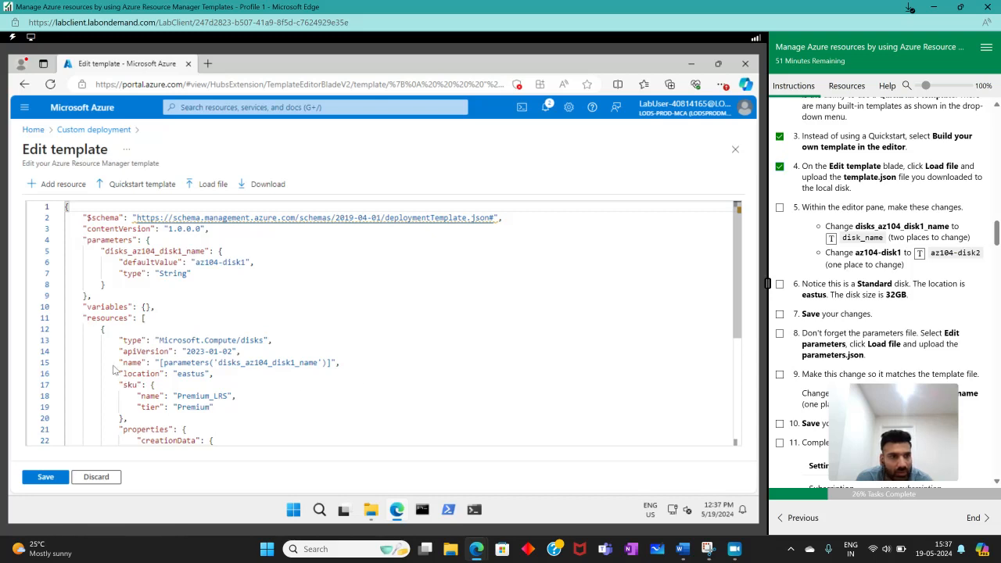
scroll(163, 293, "down", 5)
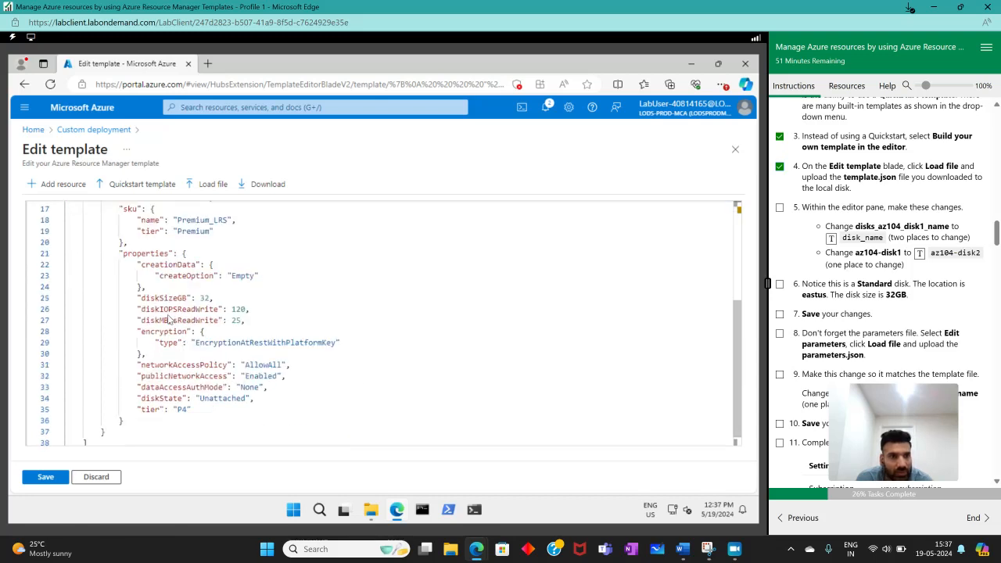
scroll(168, 320, "up", 5)
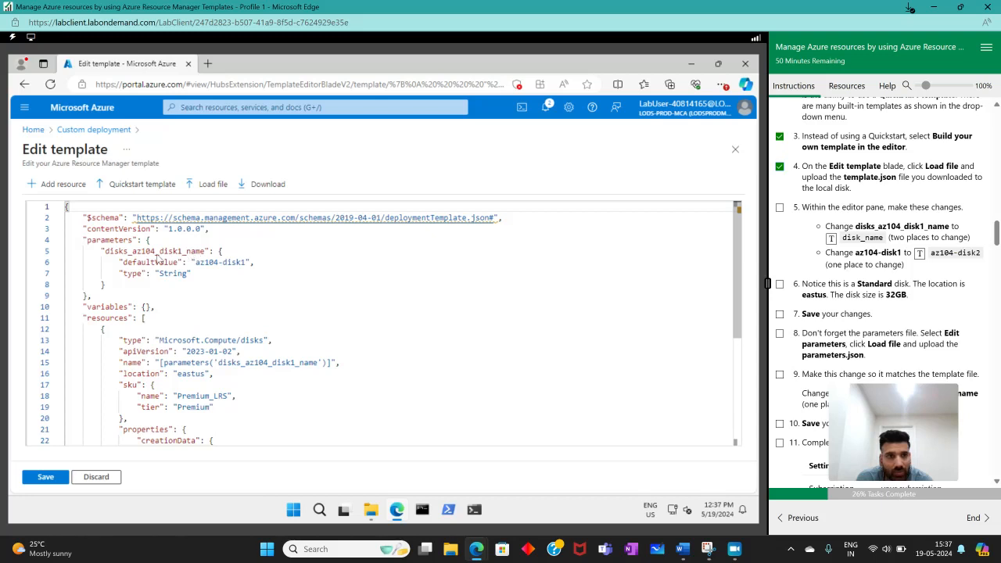
left_click_drag(205, 251, 181, 251)
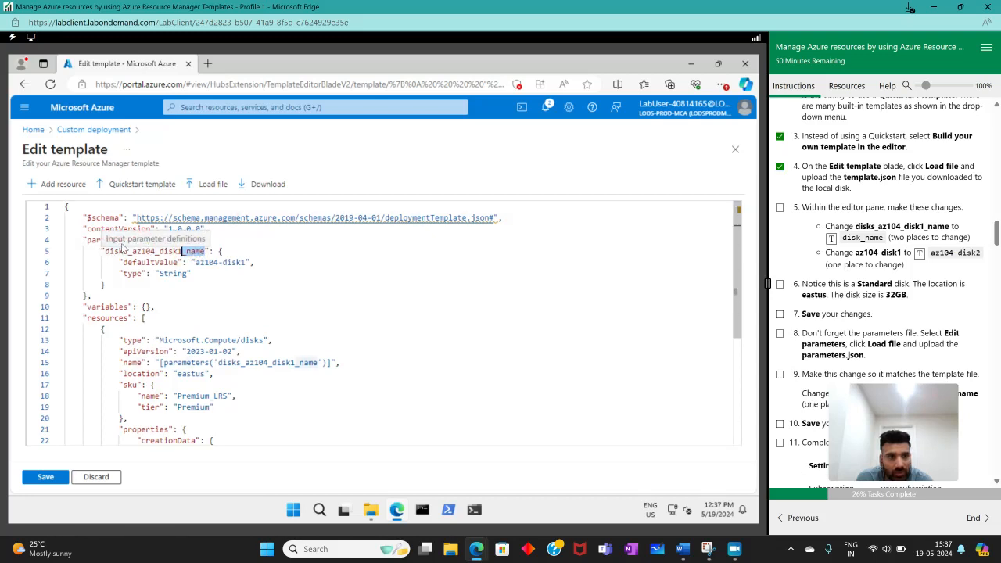
left_click(114, 250)
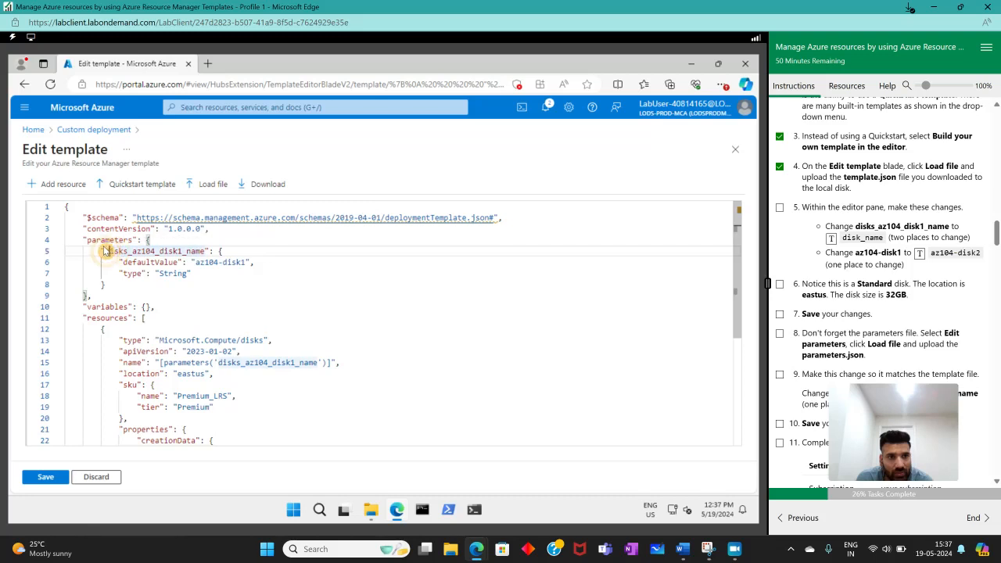
left_click_drag(103, 251, 201, 250)
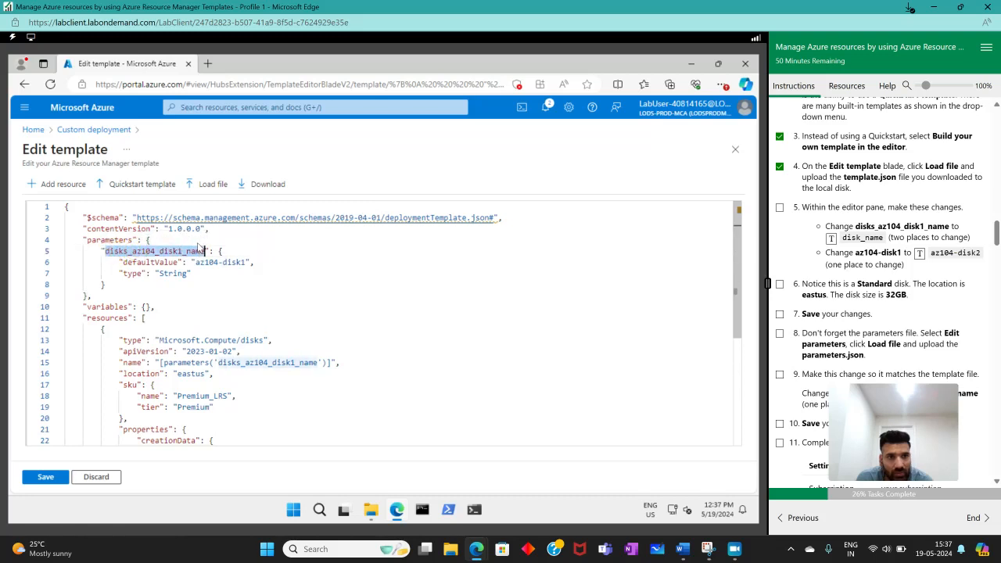
left_click(830, 239)
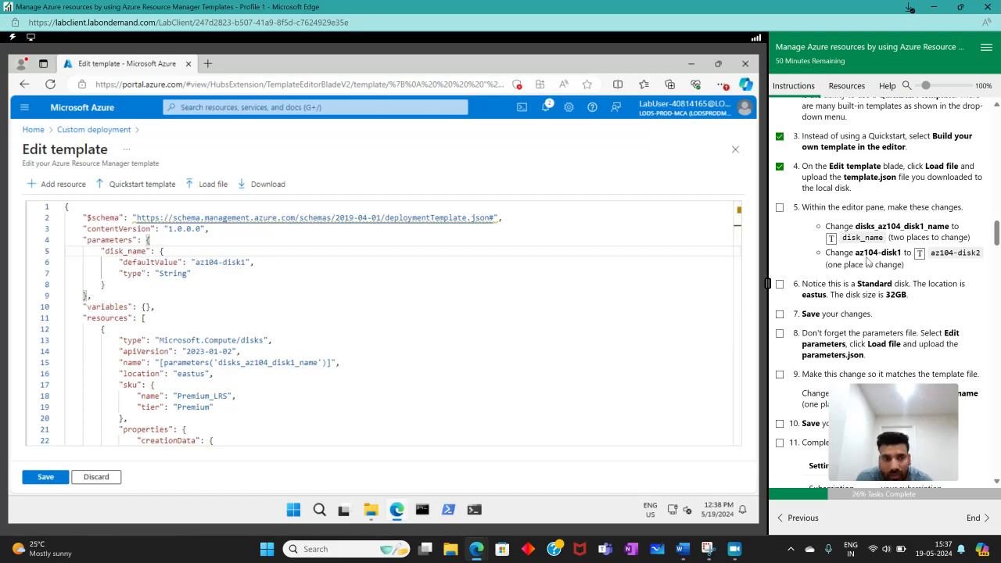
- Set the disk_name parameter's default value to az104-disk2 in the template and mark instruction 5 as complete
scroll(328, 333, "down", 3)
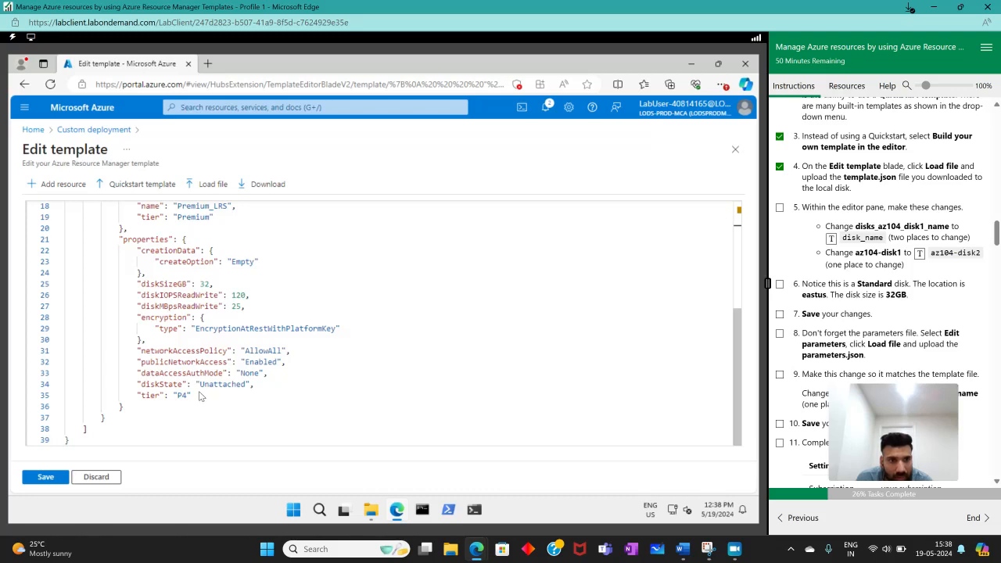
scroll(199, 397, "up", 3)
scroll(199, 397, "down", 2)
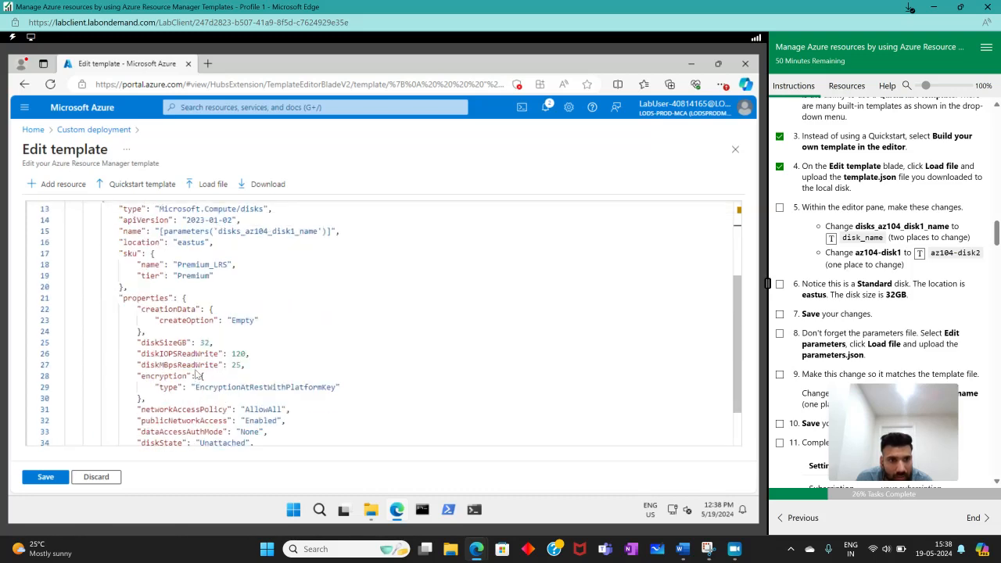
scroll(197, 377, "up", 2)
scroll(197, 376, "down", 3)
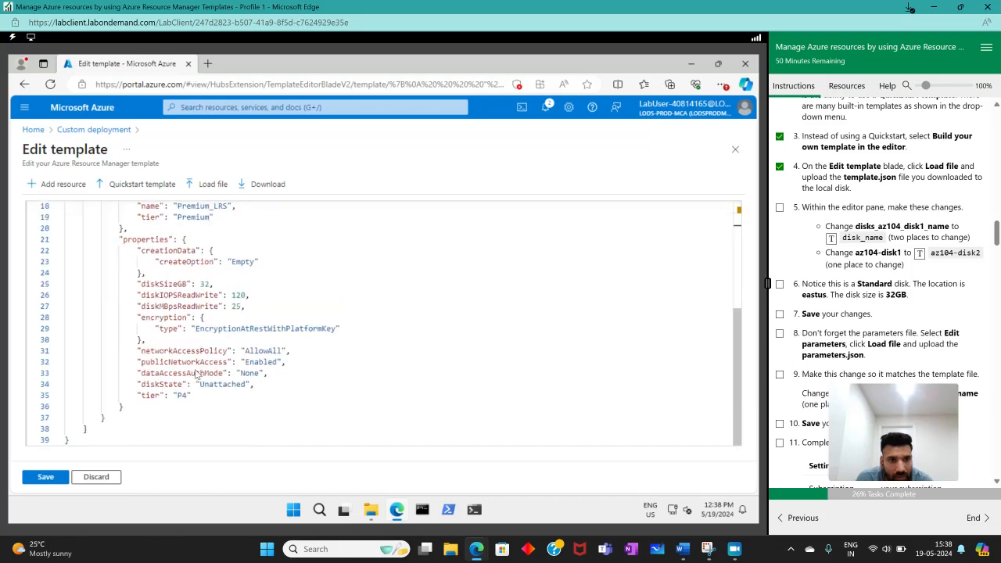
scroll(274, 360, "up", 2)
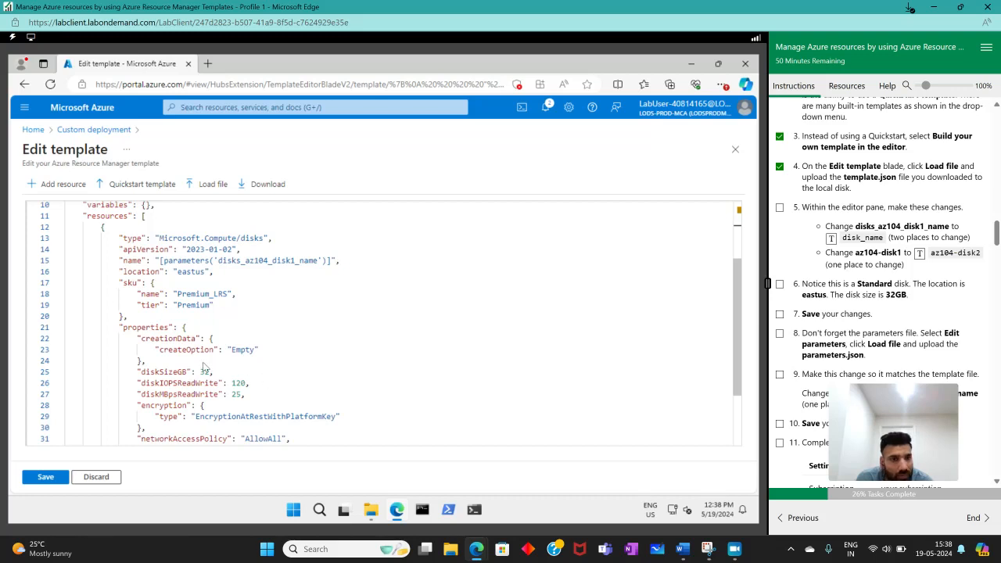
scroll(205, 367, "up", 3)
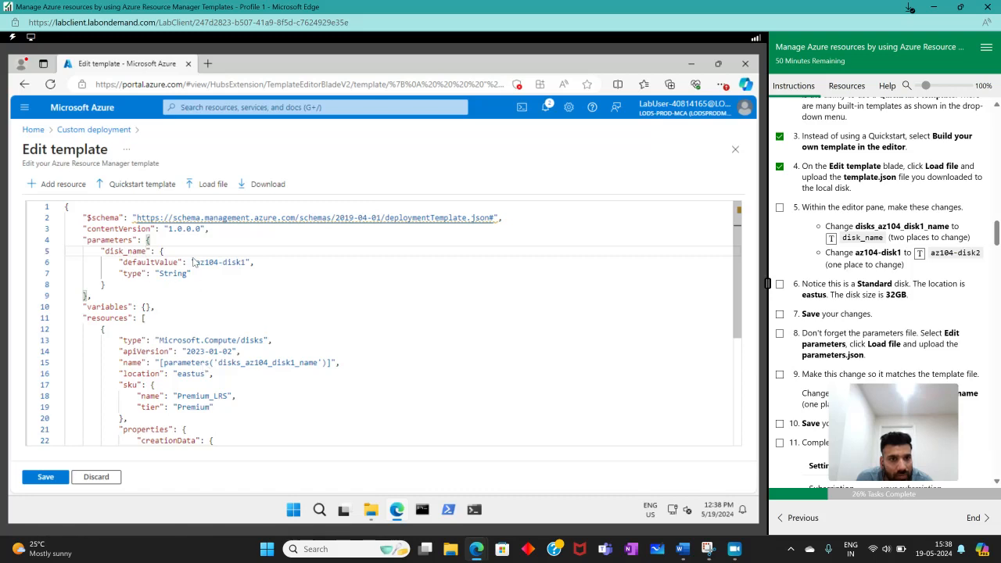
left_click_drag(195, 262, 247, 263)
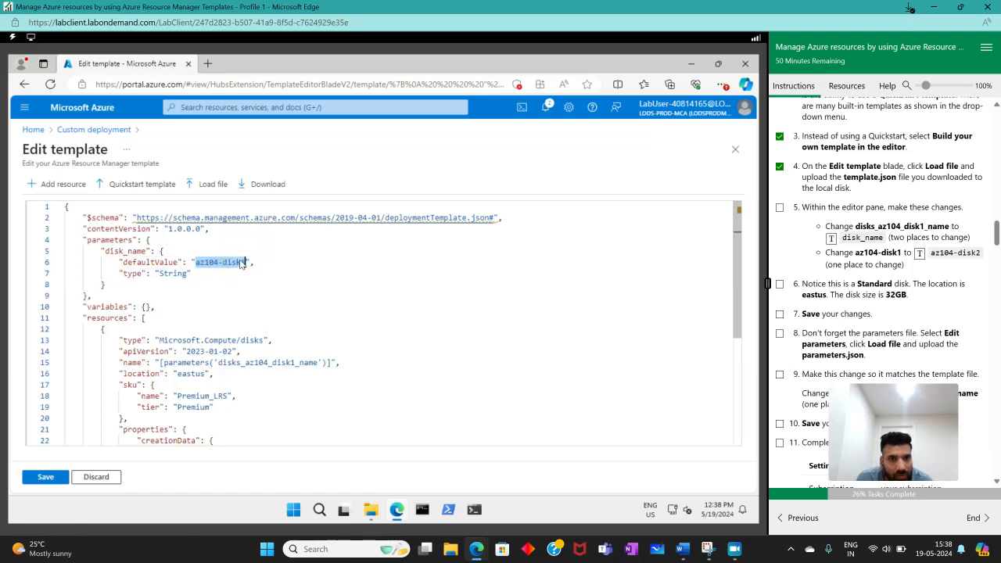
left_click(920, 254)
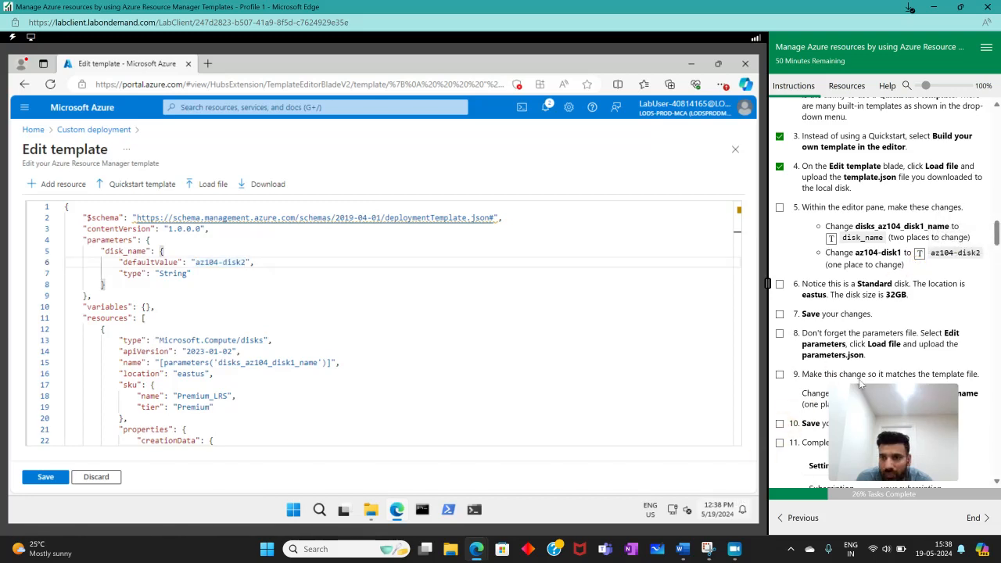
left_click(780, 207)
- Check the template's location and disk size against instruction 6, then save the template, marking instructions 6 and 7 as complete
scroll(865, 286, "down", 1)
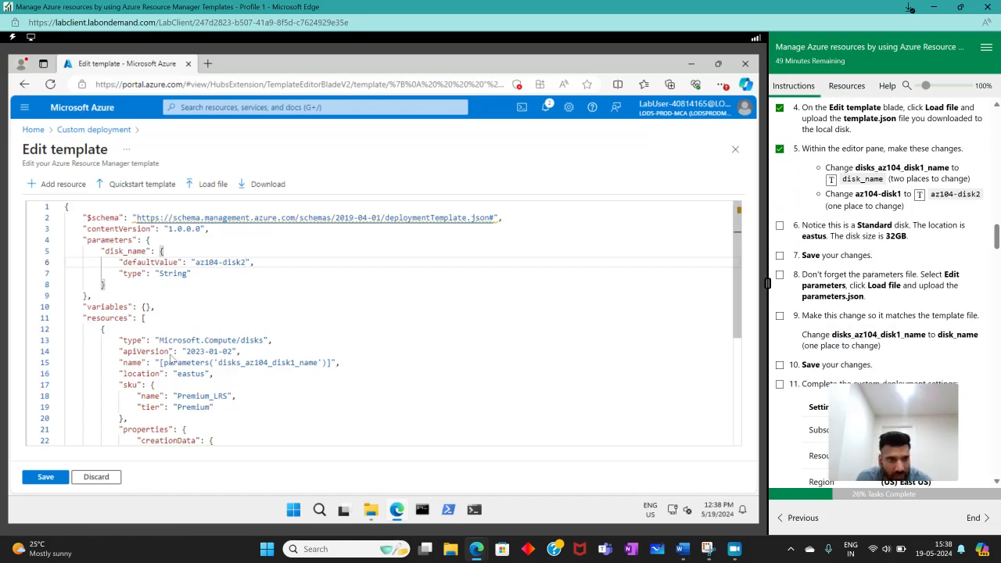
double_click(182, 374)
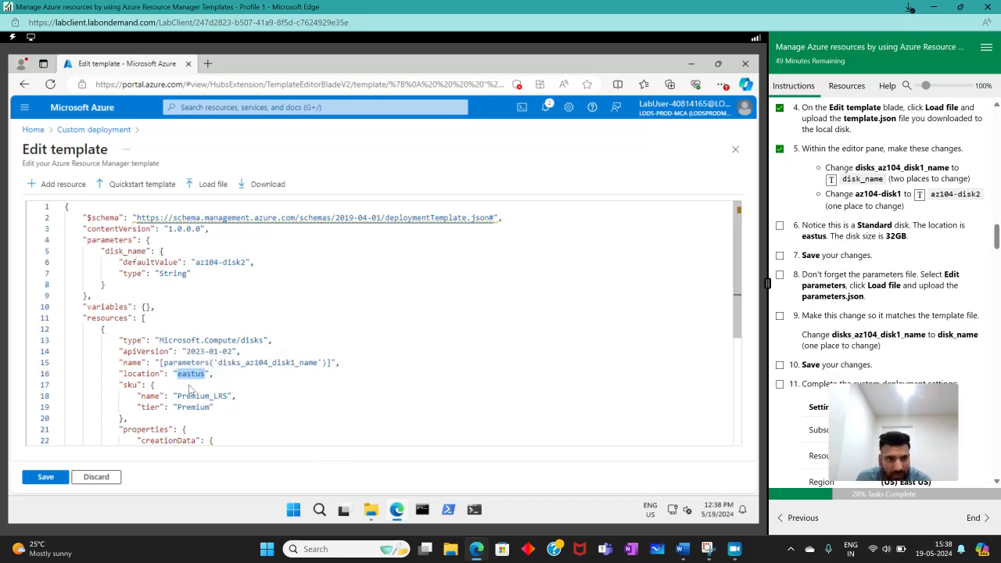
scroll(190, 389, "down", 2)
left_click_drag(178, 299, 213, 298)
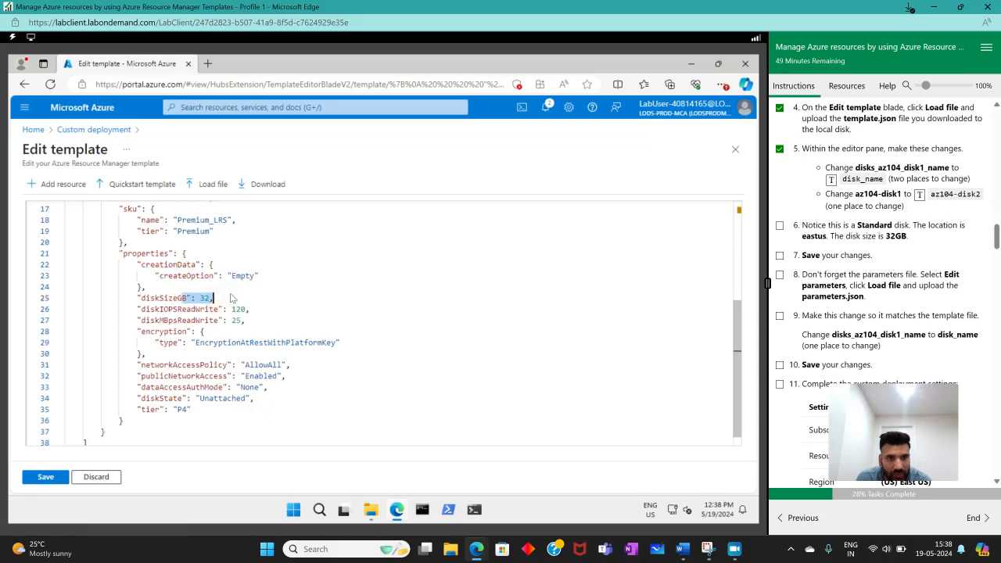
left_click(779, 225)
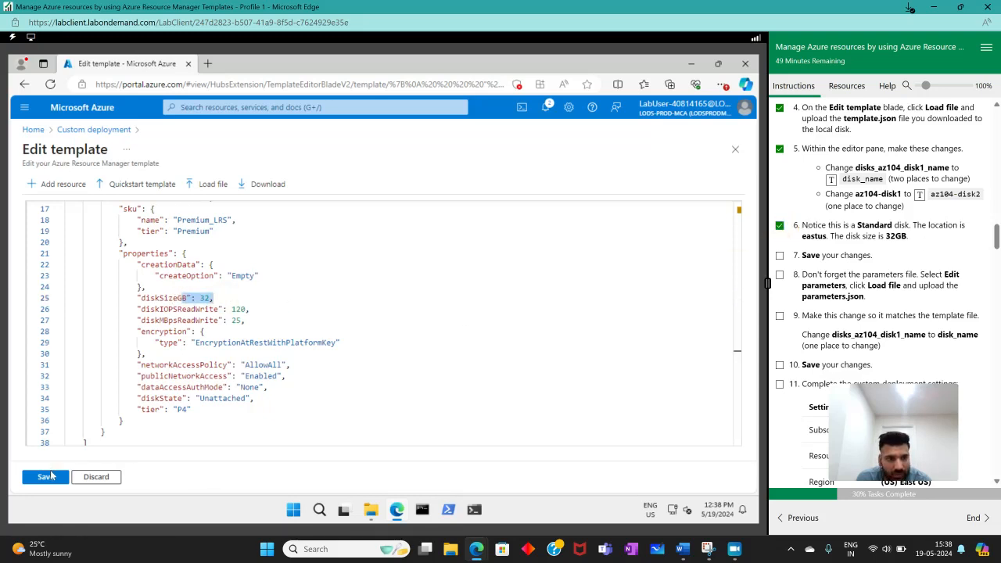
left_click(48, 478)
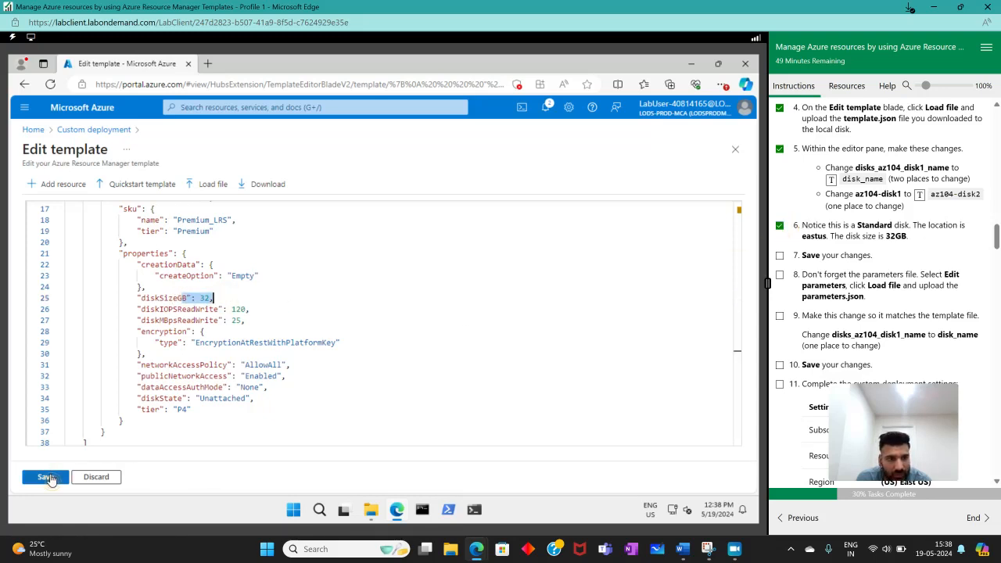
left_click(779, 255)
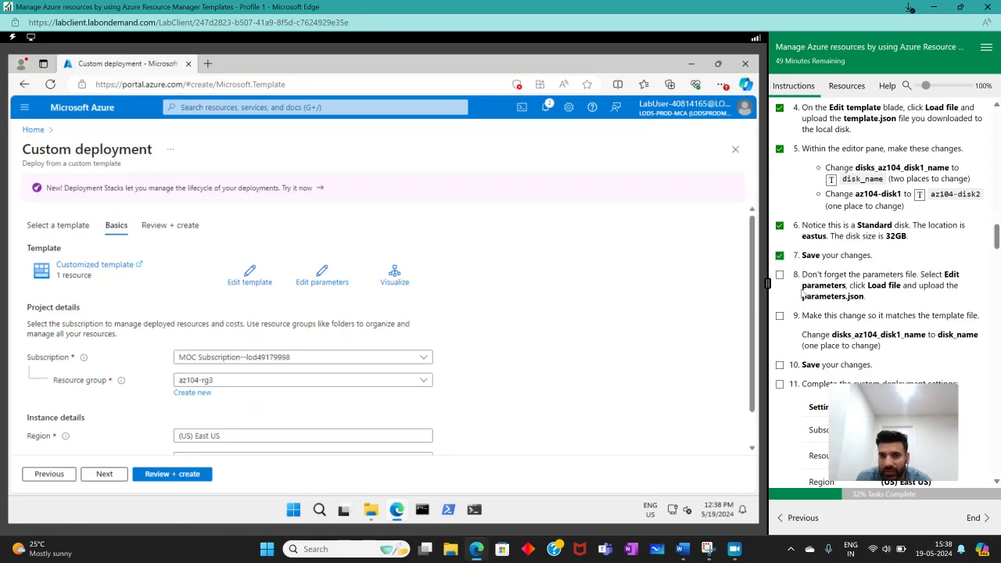
- Load parameters.json into the deployment's parameters editor and mark instruction 8 as complete
left_click(347, 282)
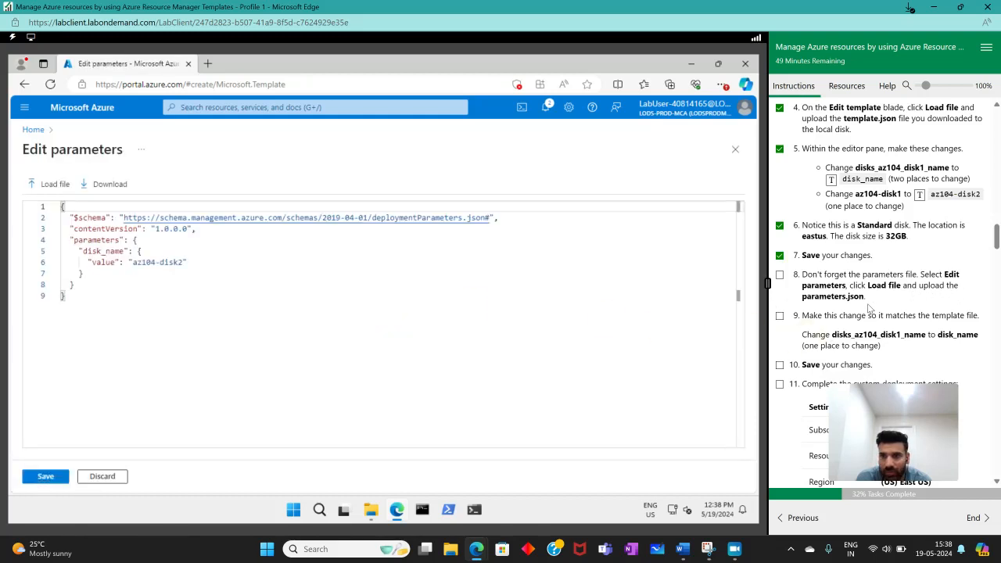
left_click(59, 197)
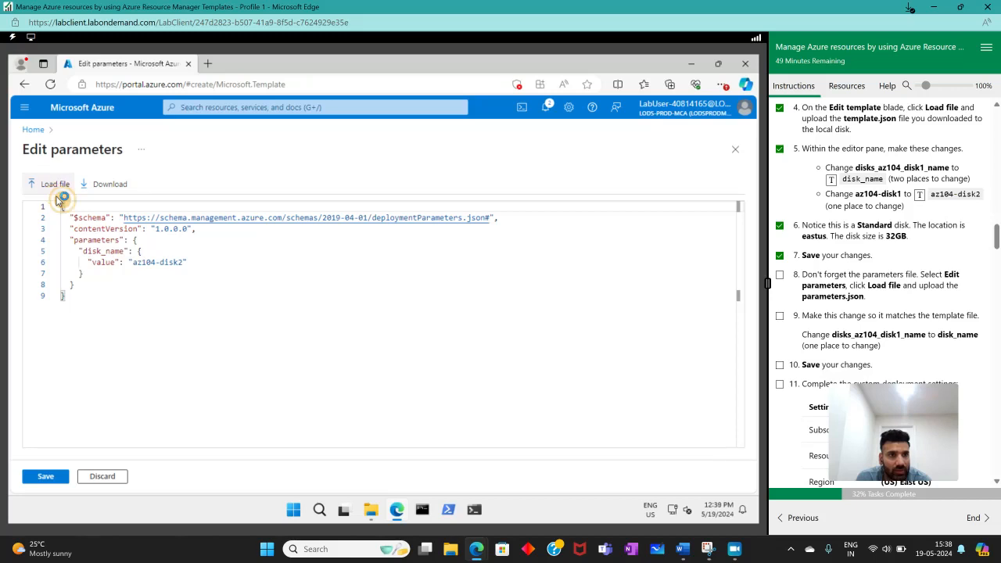
double_click(155, 172)
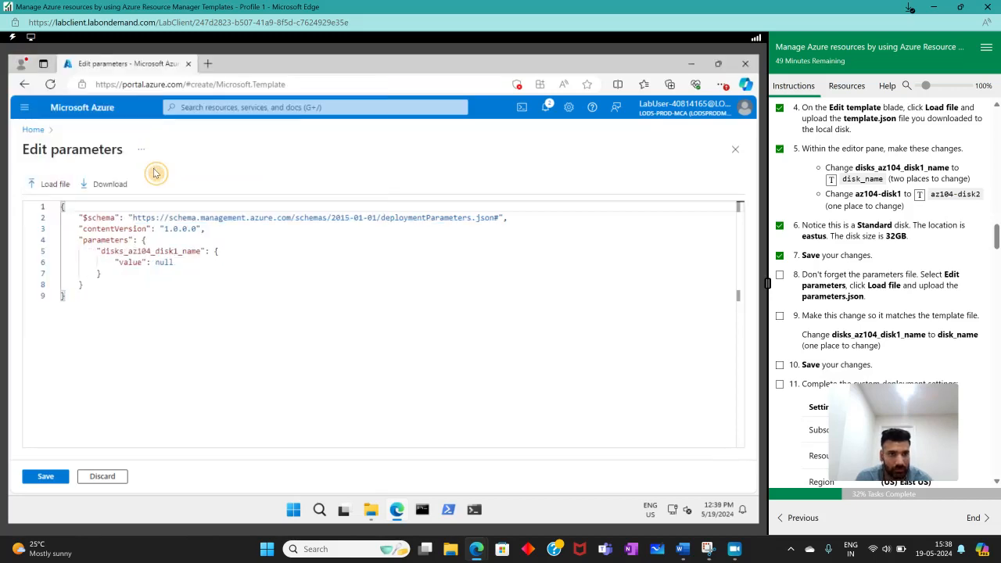
left_click(780, 275)
- Rename disks_az104_disk1_name to disk_name in the parameters file and mark instruction 9 as complete
scroll(893, 308, "down", 1)
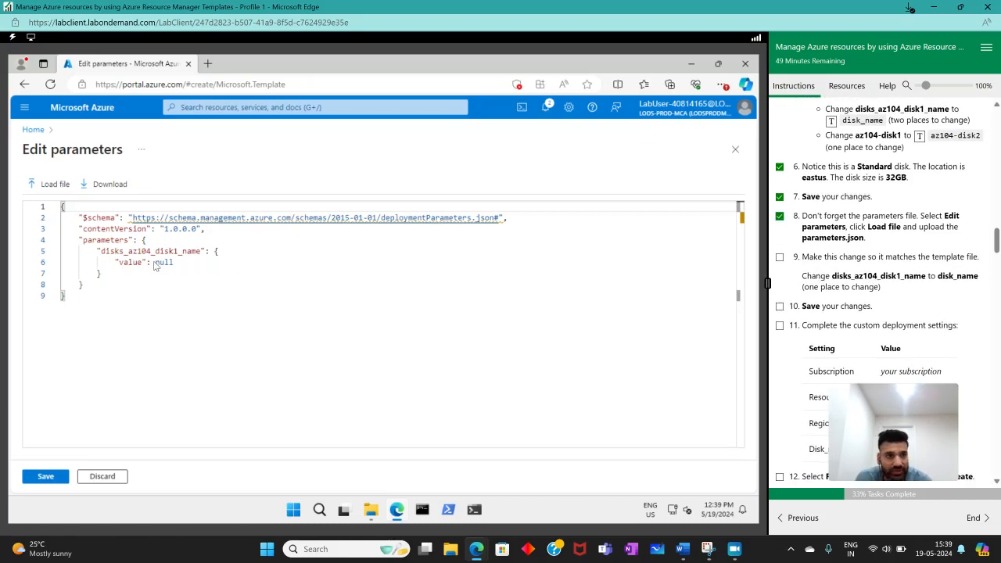
mouse_move(100, 251)
left_mouse_down()
mouse_move(201, 251)
mouse_move(94, 250)
left_mouse_up()
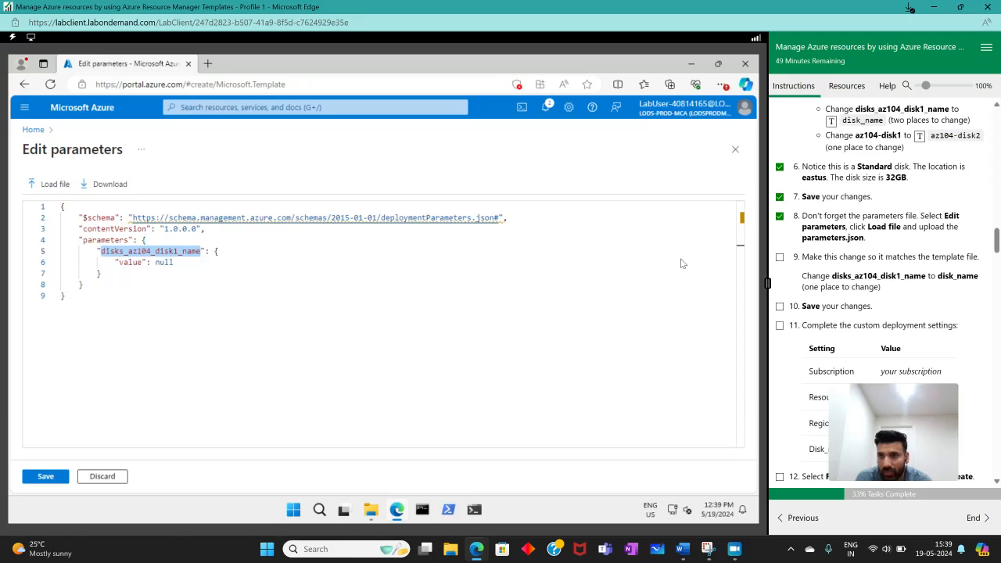
scroll(932, 279, "up", 4)
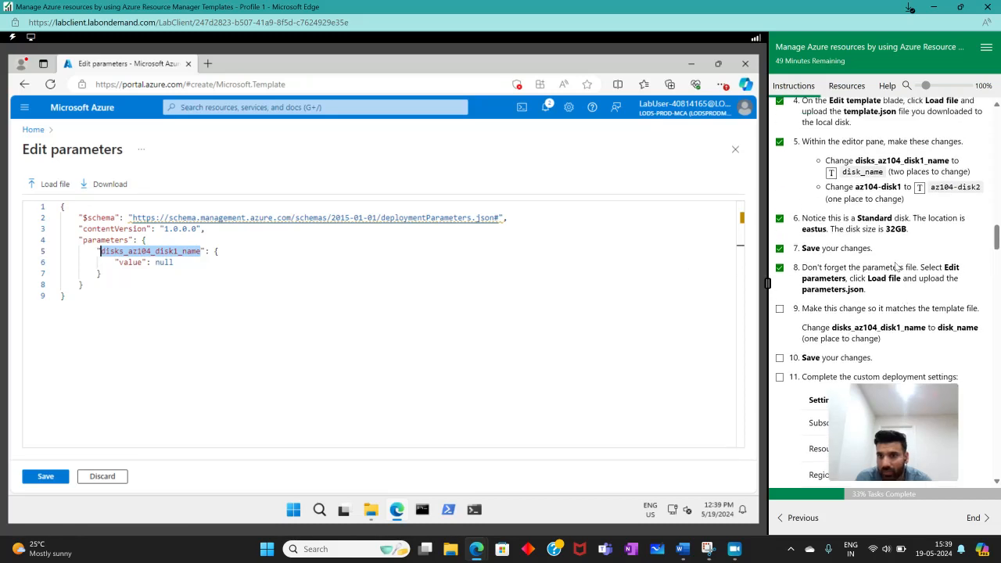
scroll(894, 268, "down", 3)
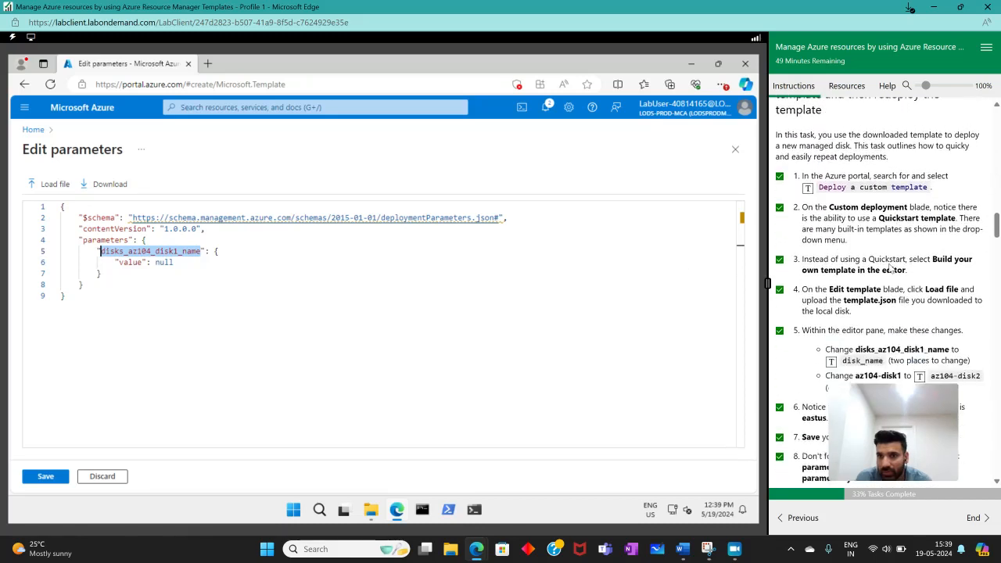
left_click(832, 301)
scroll(899, 313, "down", 4)
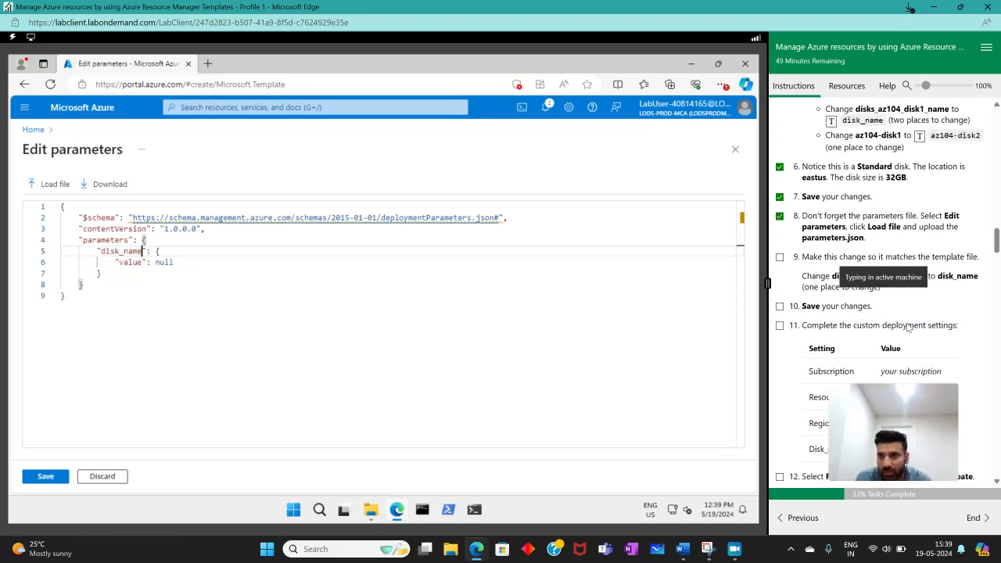
left_click(779, 257)
- Save the edited deployment parameters and mark instruction 10 as complete
scroll(806, 325, "down", 1)
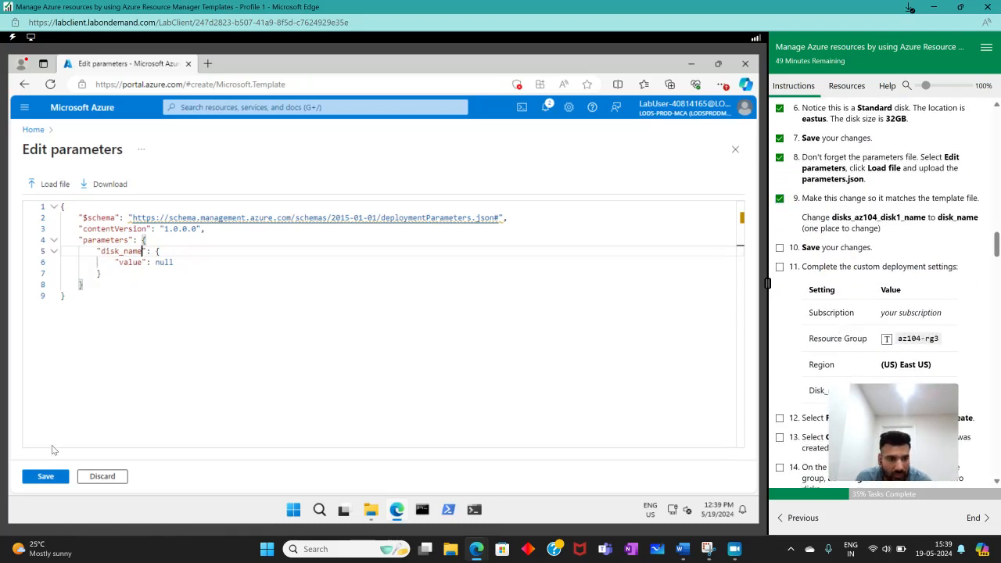
left_click(44, 477)
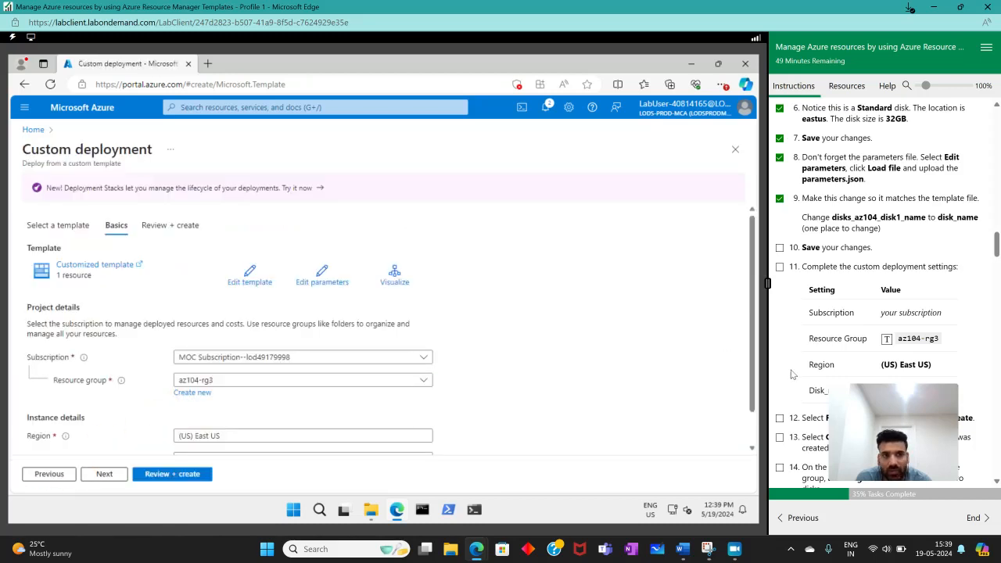
left_click(780, 248)
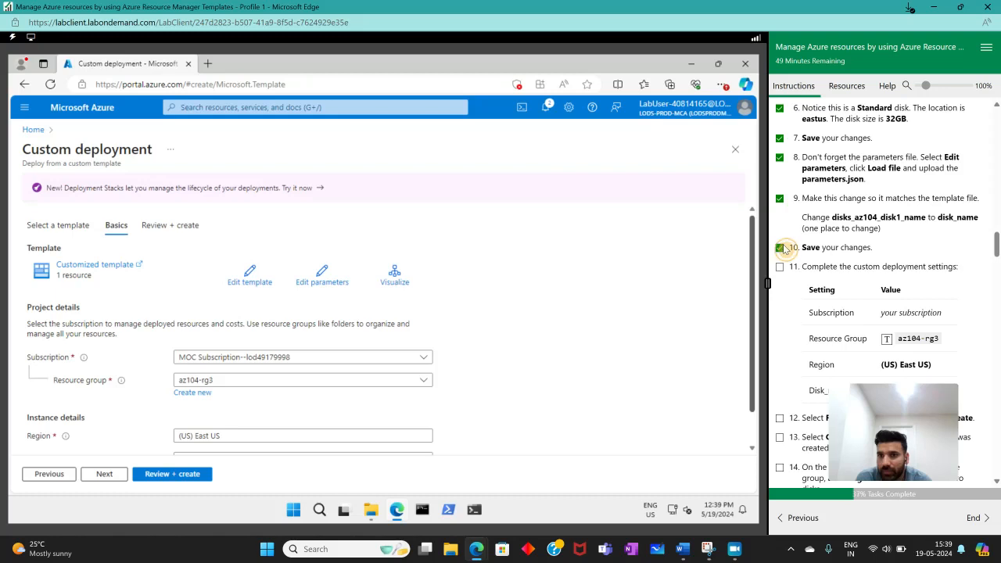
- Check the custom deployment settings against instruction 11, submit them for review and validation, and mark instructions 11 and 12 as complete
scroll(263, 349, "down", 2)
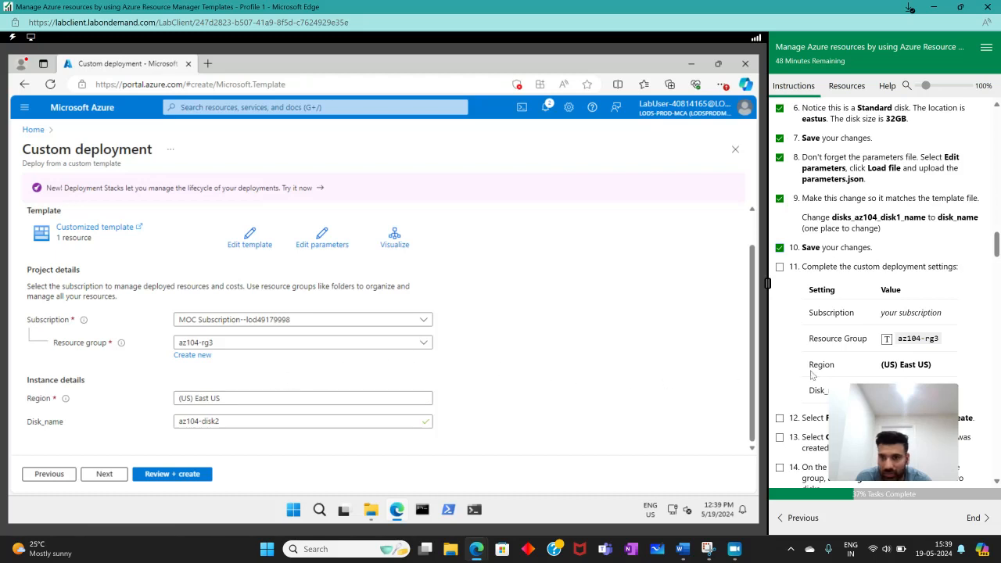
scroll(812, 375, "down", 3)
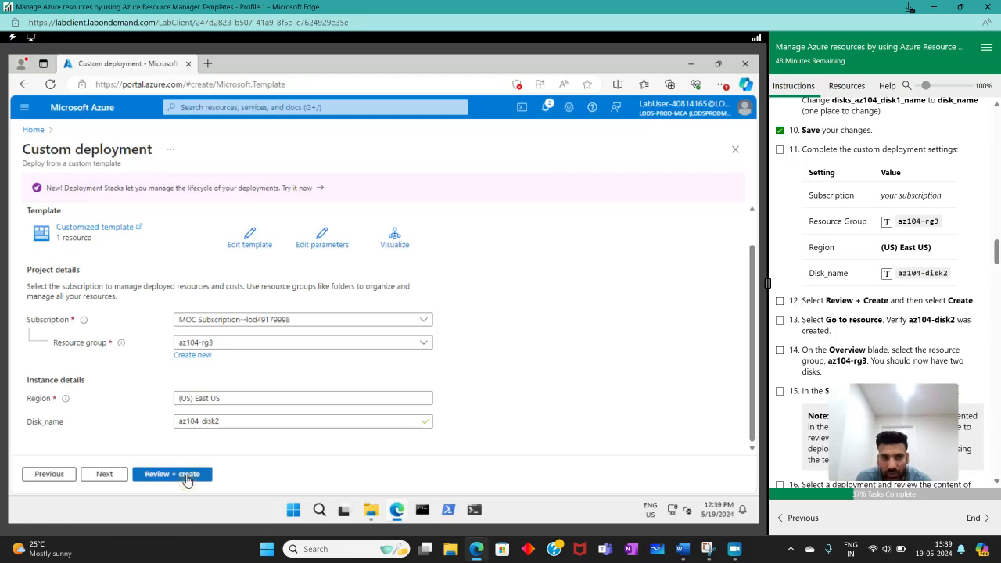
left_click(173, 474)
left_click(780, 301)
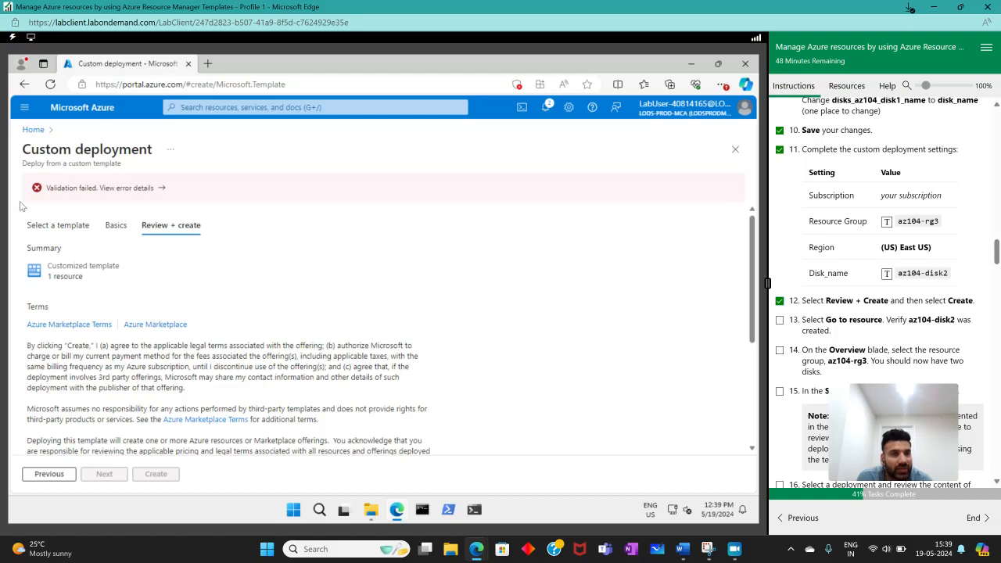
- Examine the validation error details of the custom deployment and compare them with the template-editing instructions
left_click(149, 189)
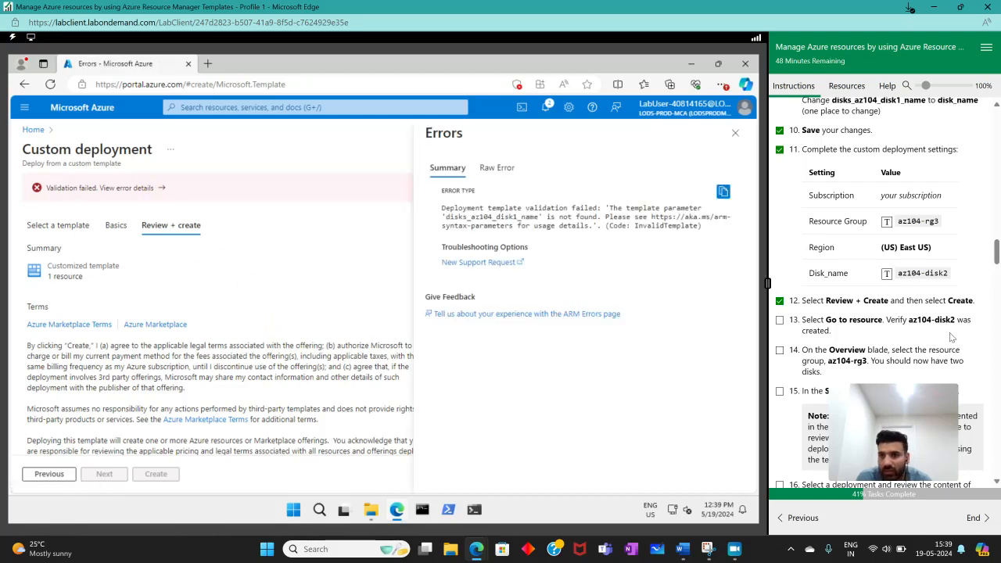
scroll(916, 339, "down", 3)
scroll(910, 333, "up", 2)
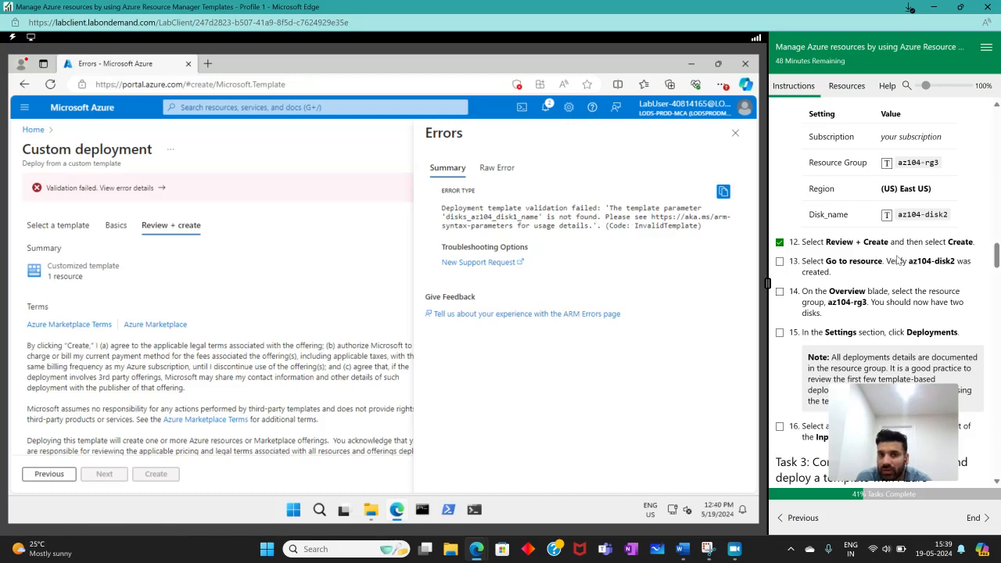
scroll(899, 260, "up", 4)
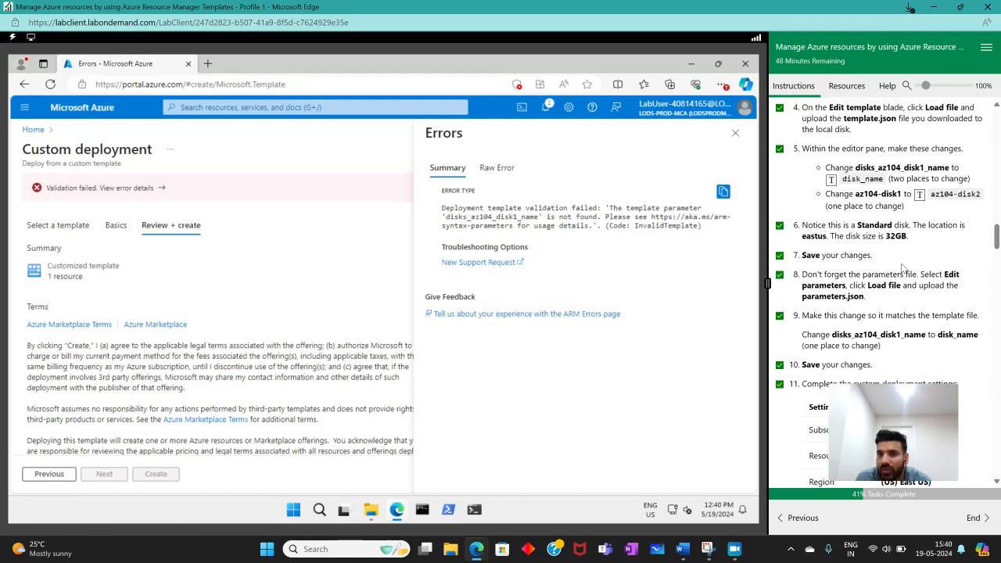
scroll(904, 268, "up", 3)
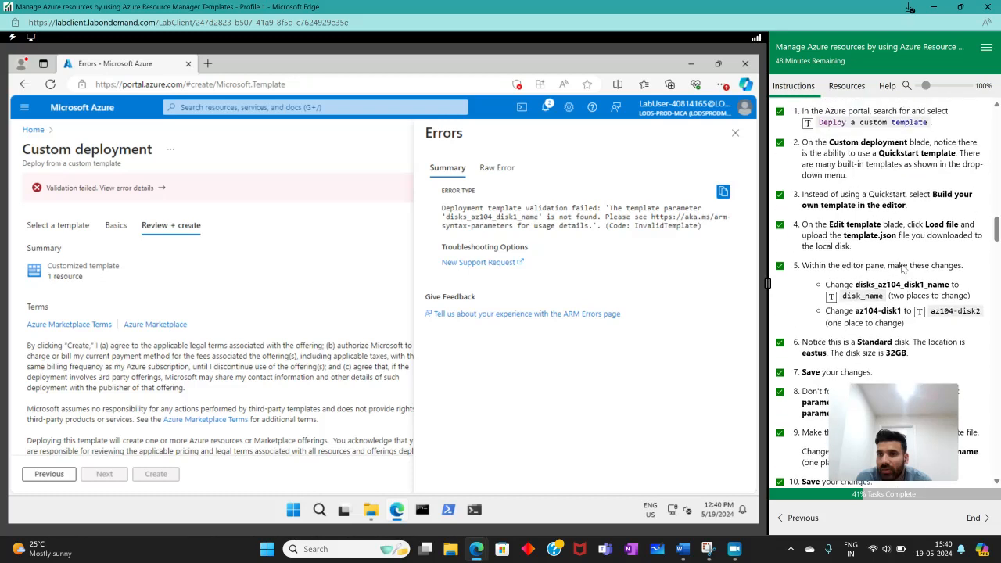
scroll(898, 266, "down", 4)
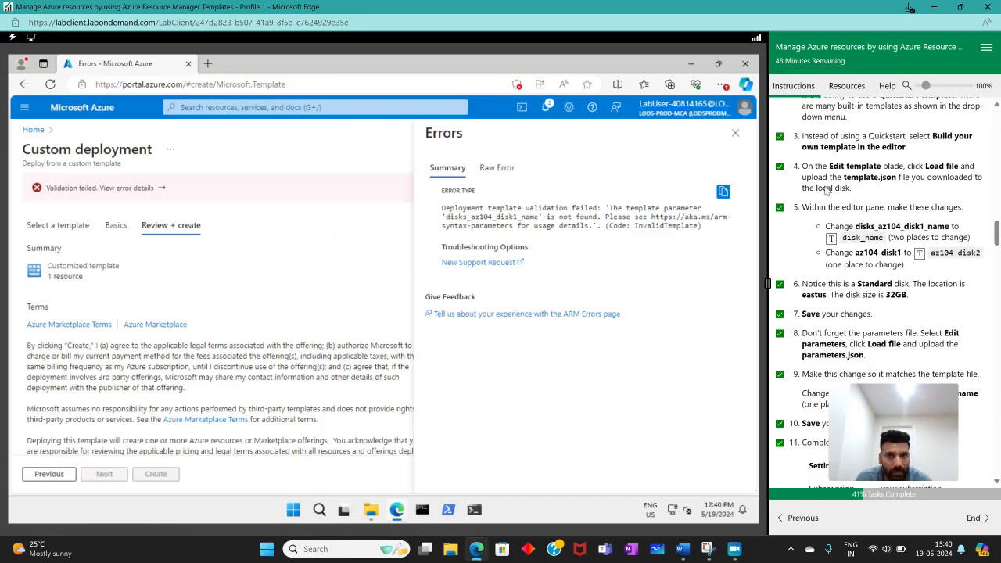
left_click(736, 133)
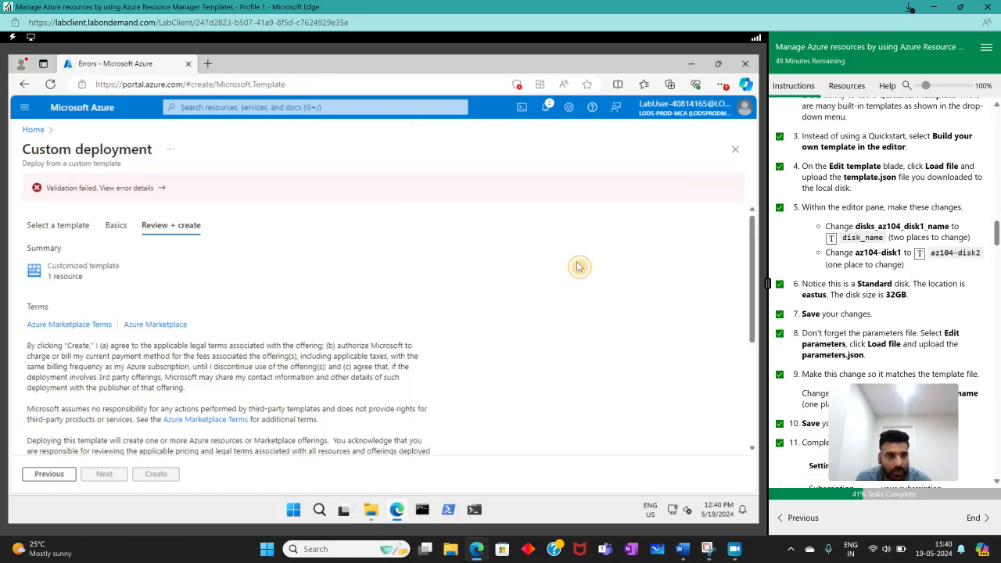
- Edit the deployment template so the disk resource's name references the parameter disk_name instead of disks_az104_disk1_name, and save it
left_click(68, 481)
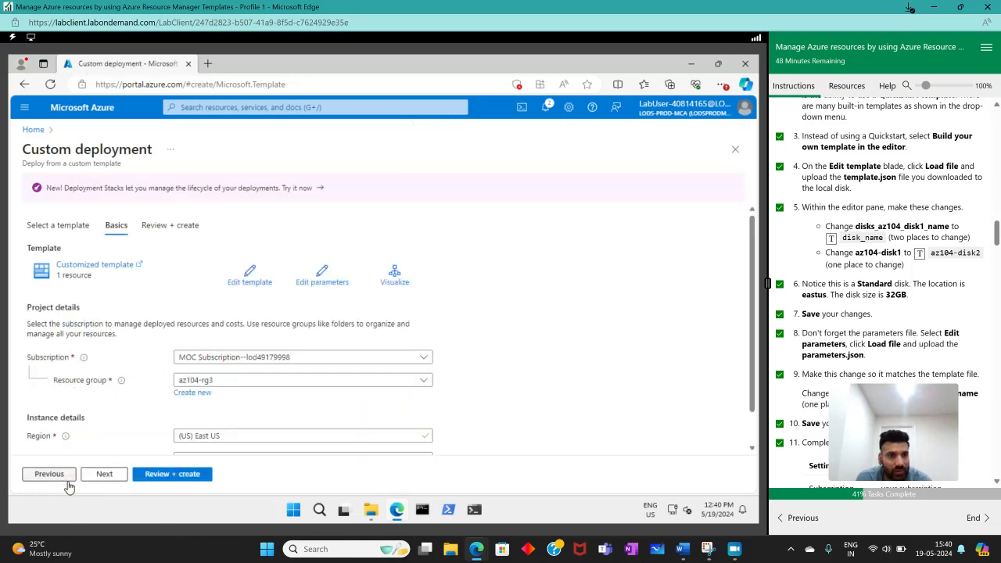
left_click(252, 276)
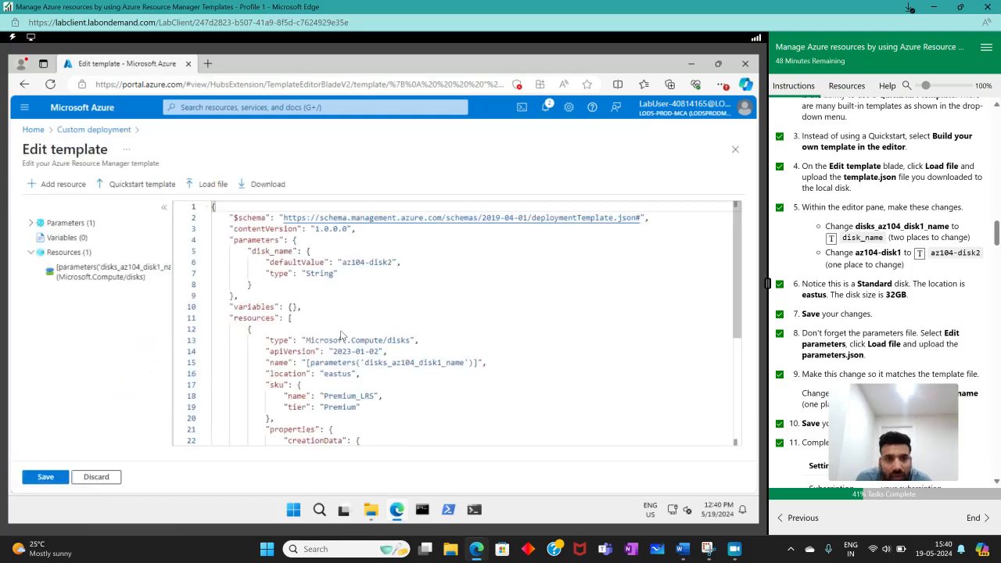
left_click(286, 251)
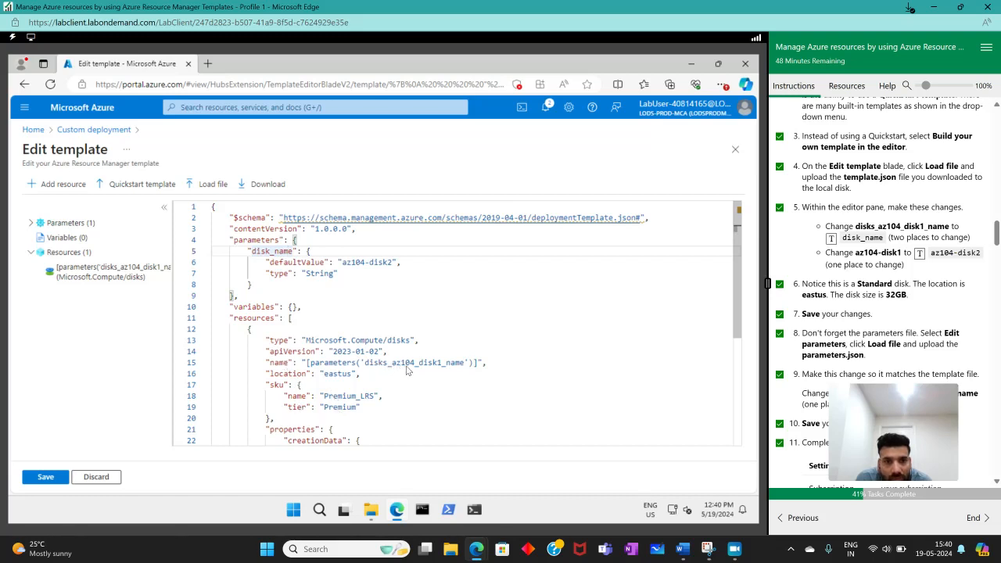
left_click_drag(364, 363, 458, 364)
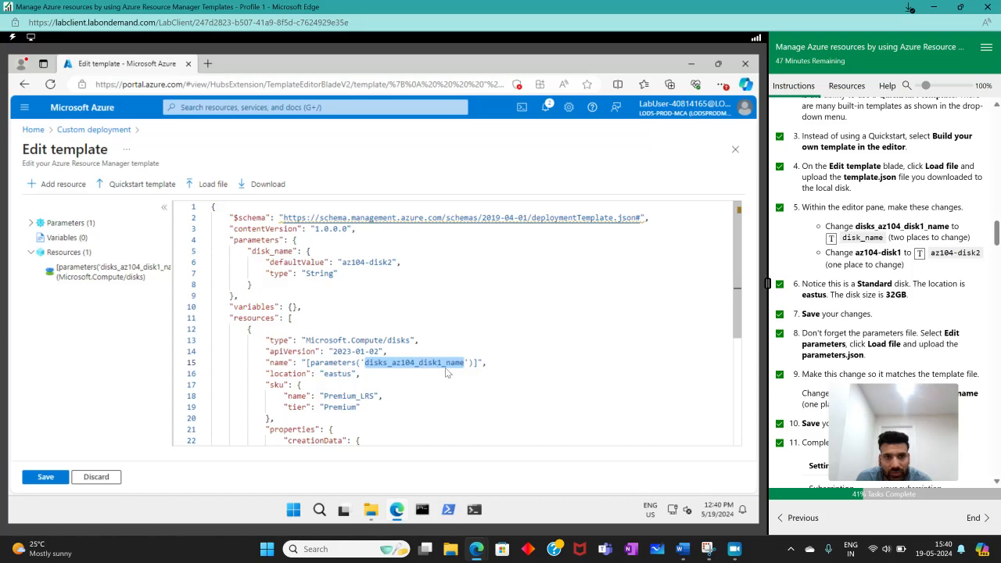
left_click(832, 237)
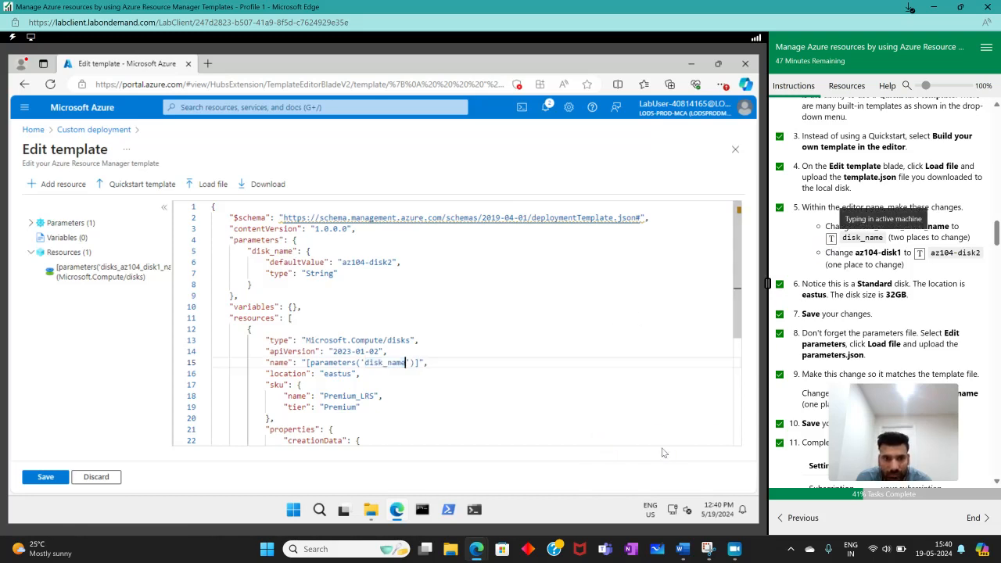
left_click(43, 484)
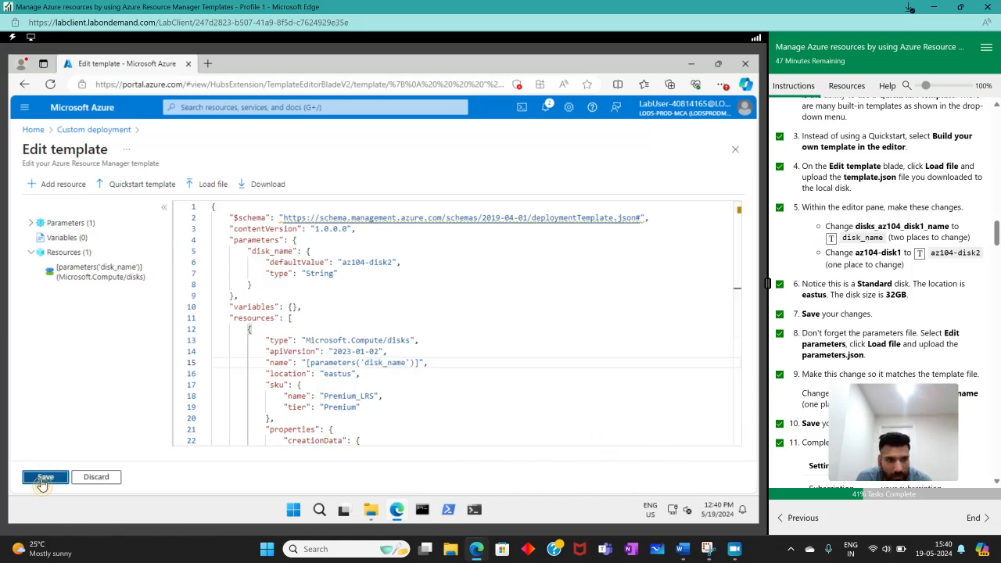
- Validate the custom deployment again, create it, and mark instruction 13 as complete
left_click(183, 477)
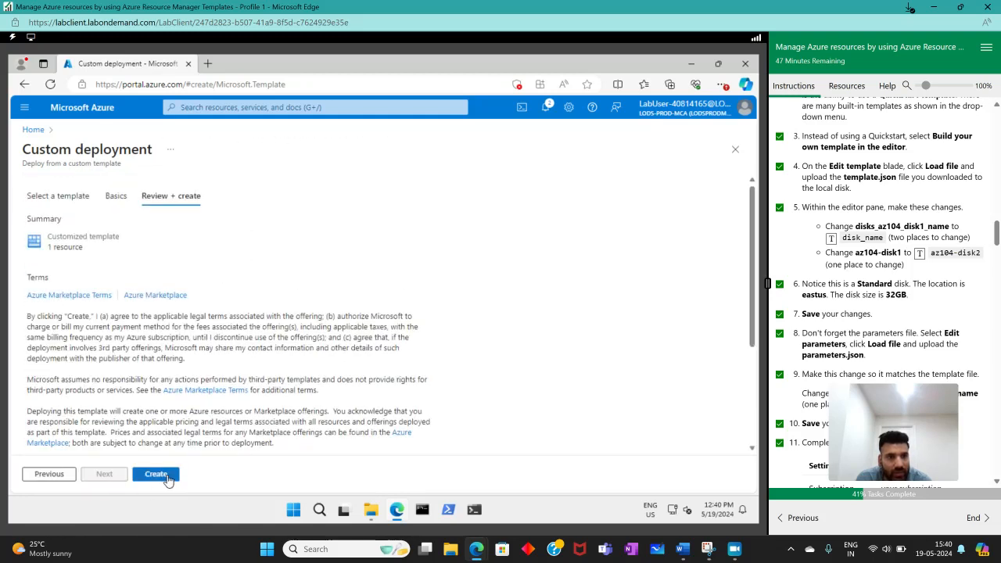
left_click(161, 474)
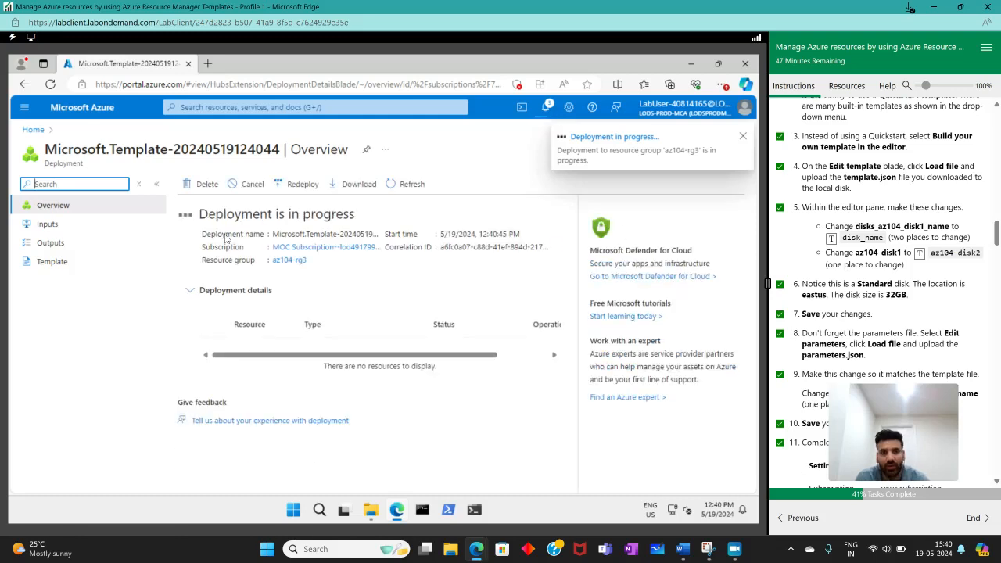
scroll(881, 226, "down", 5)
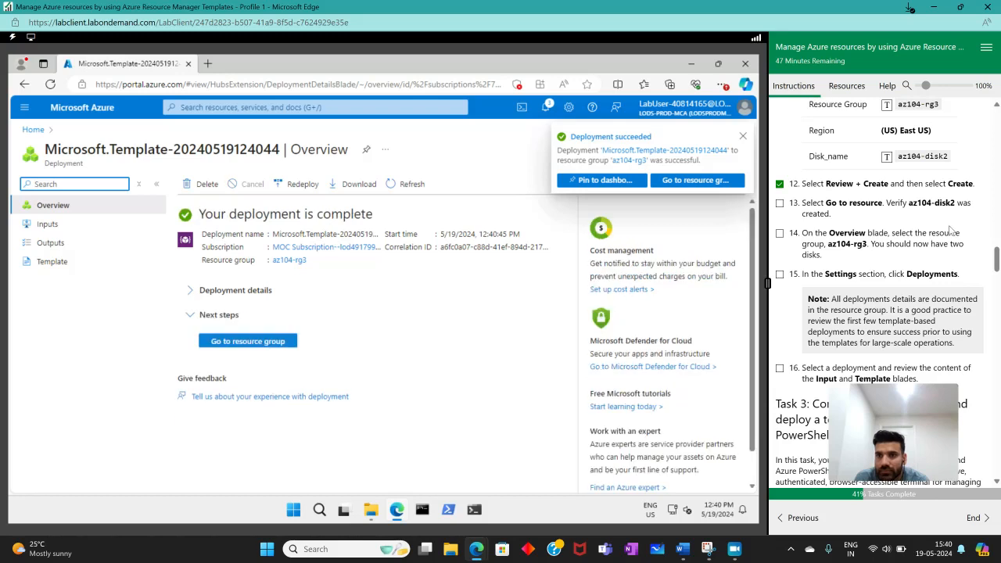
left_click(781, 204)
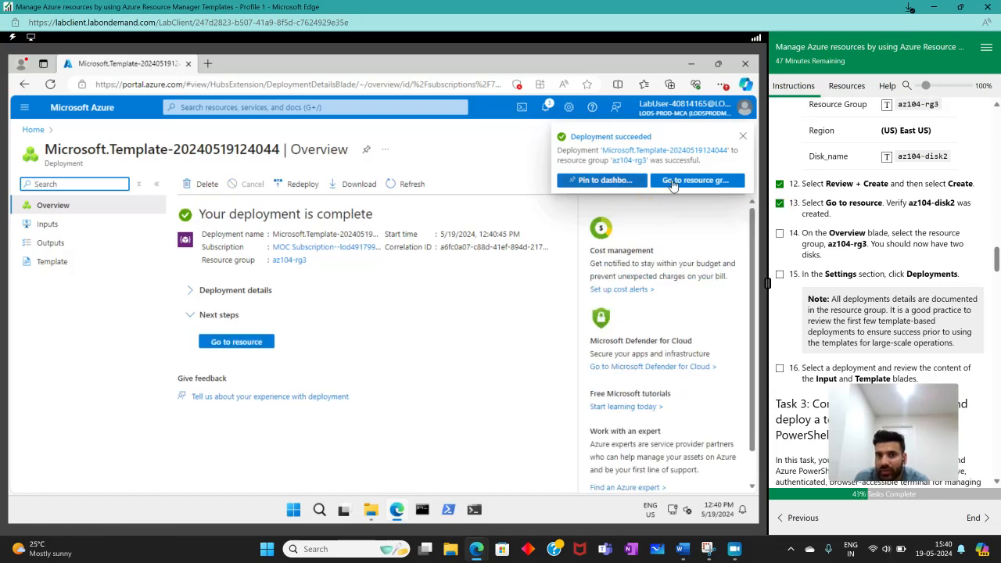
- Open the deployment's resource group, refresh its resource list to check for both disks, and mark instruction 14 as complete
left_click(683, 184)
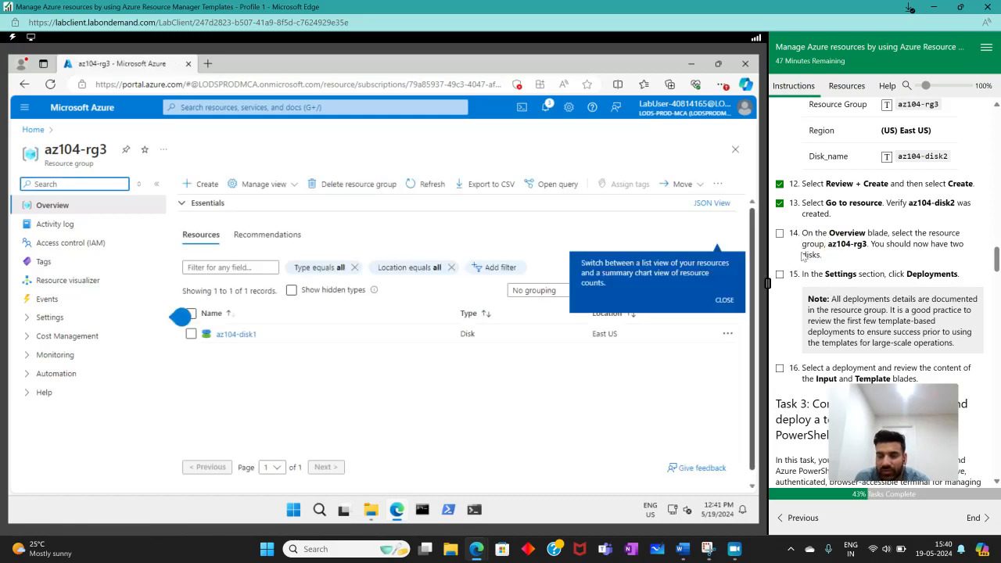
left_click(213, 336)
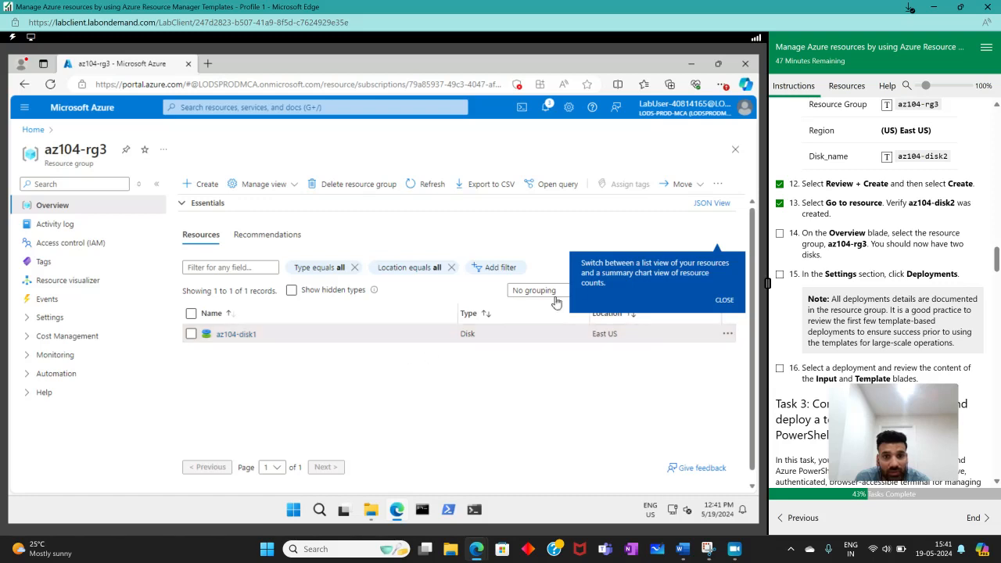
left_click(724, 300)
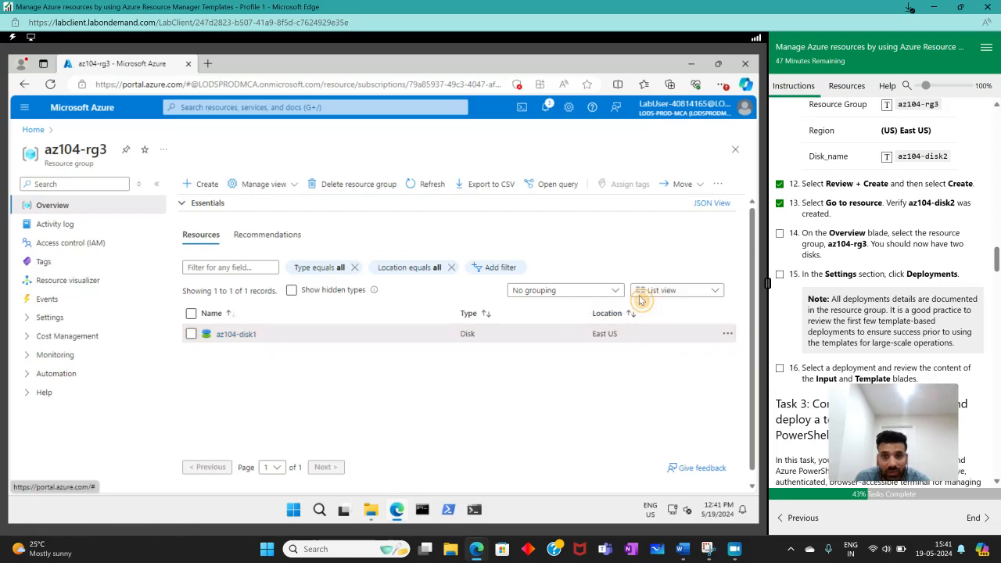
left_click(426, 184)
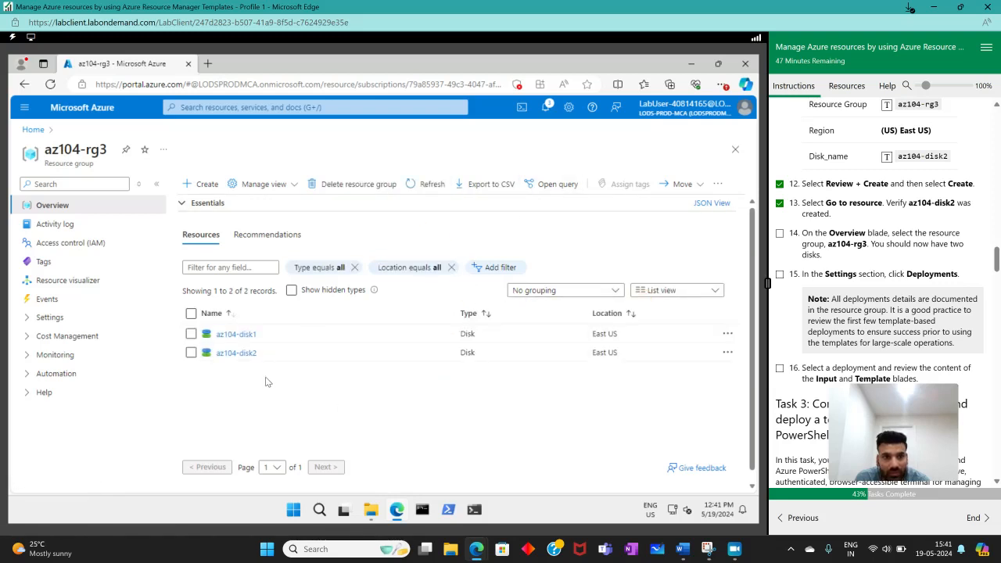
left_click(425, 185)
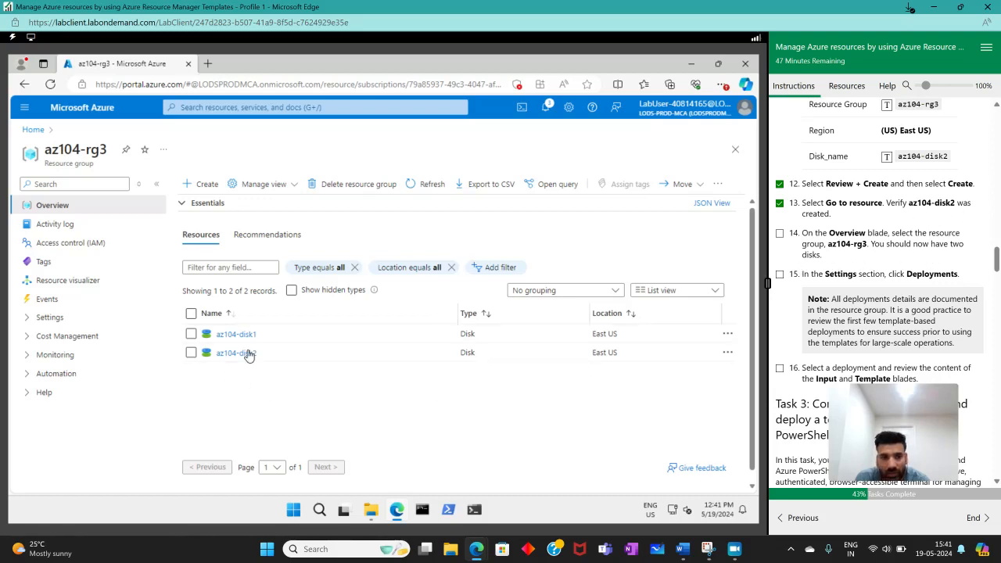
left_click(780, 233)
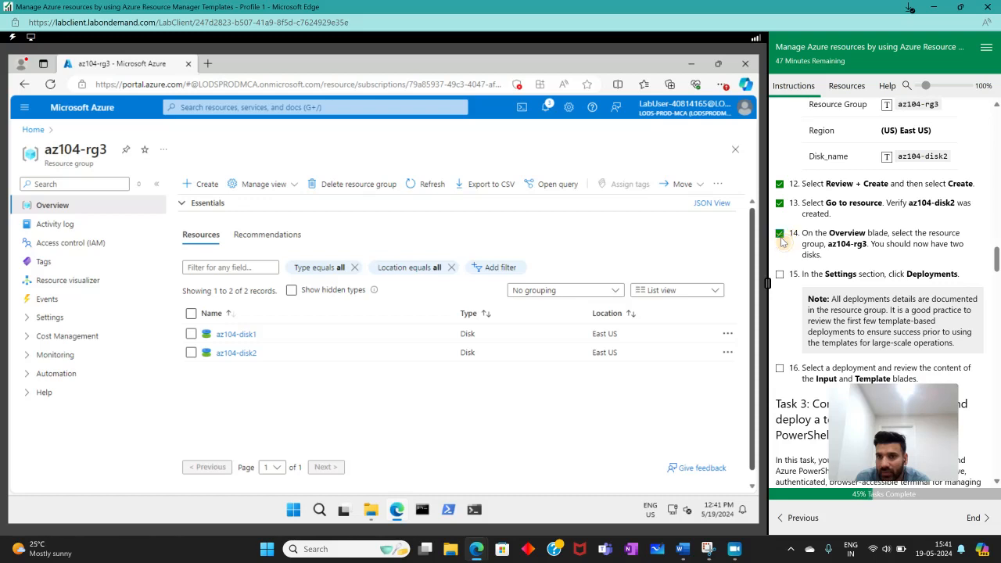
- Show the deployments of the resource group az104-rg3 and mark instruction 15 as complete
scroll(845, 243, "down", 1)
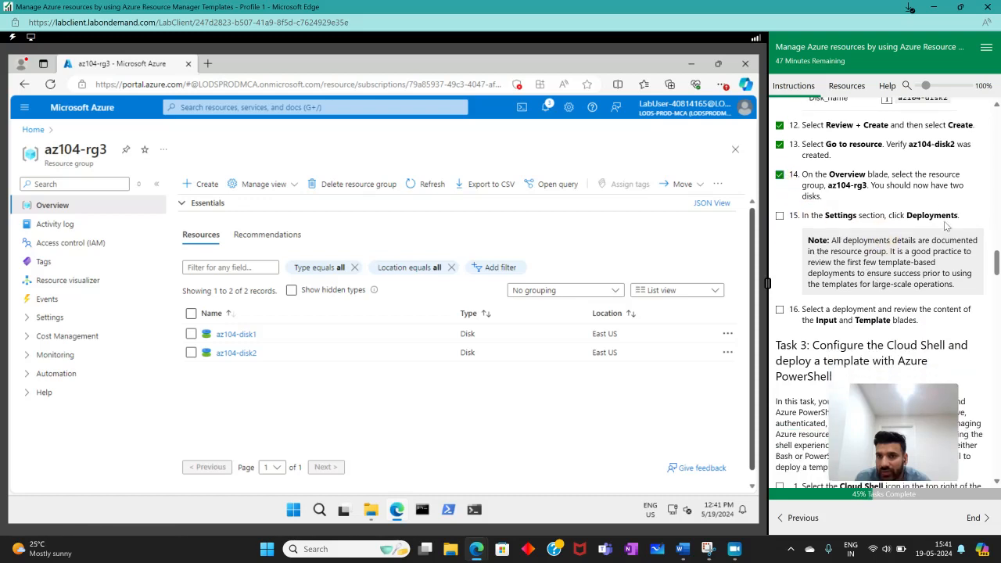
left_click(34, 322)
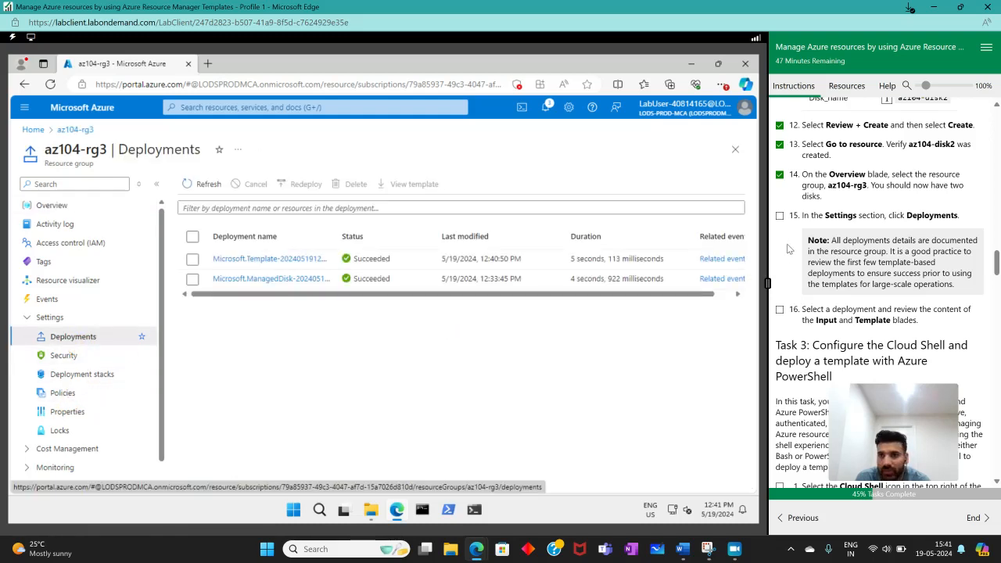
left_click(780, 216)
- Select only the Microsoft.ManagedDisk deployment, view its template, and mark instruction 16 as complete
scroll(830, 266, "down", 1)
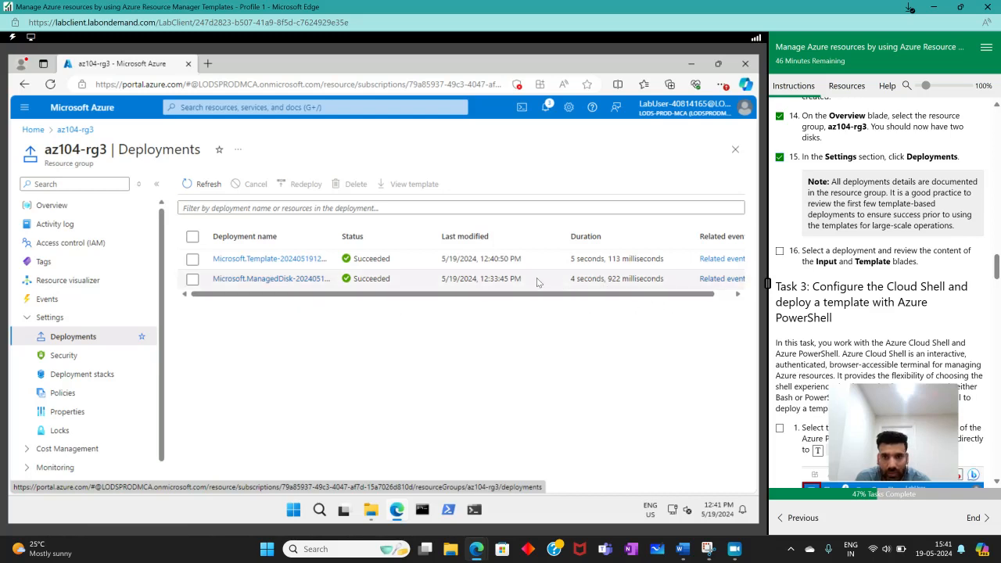
left_click(192, 261)
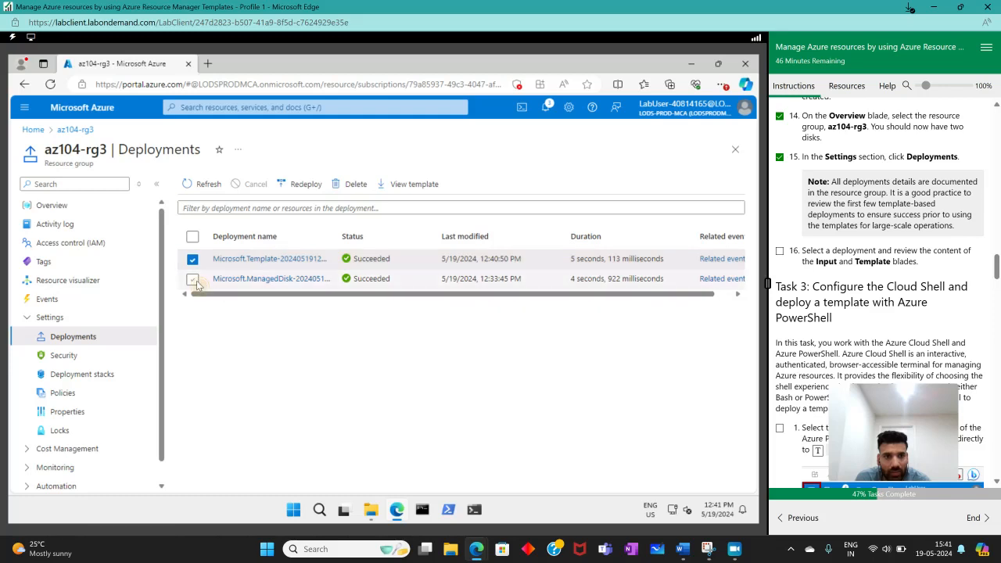
left_click(193, 279)
left_click(193, 259)
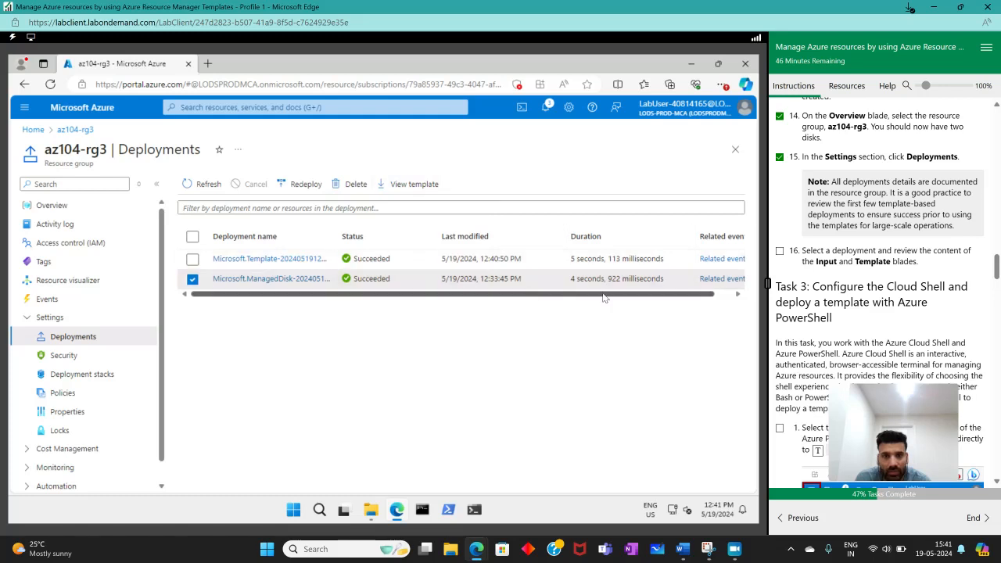
left_click_drag(682, 296, 501, 303)
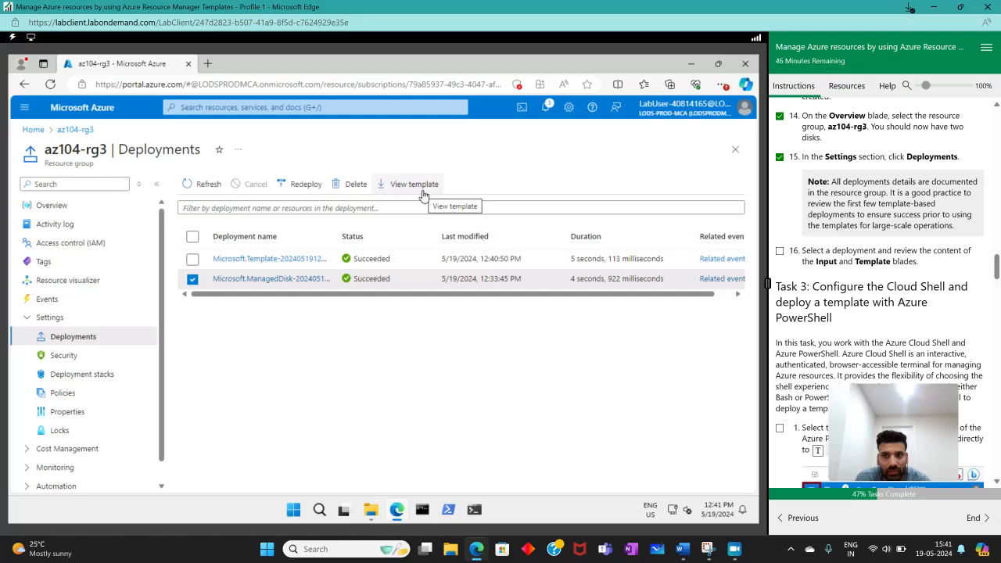
left_click(416, 185)
scroll(500, 392, "down", 2)
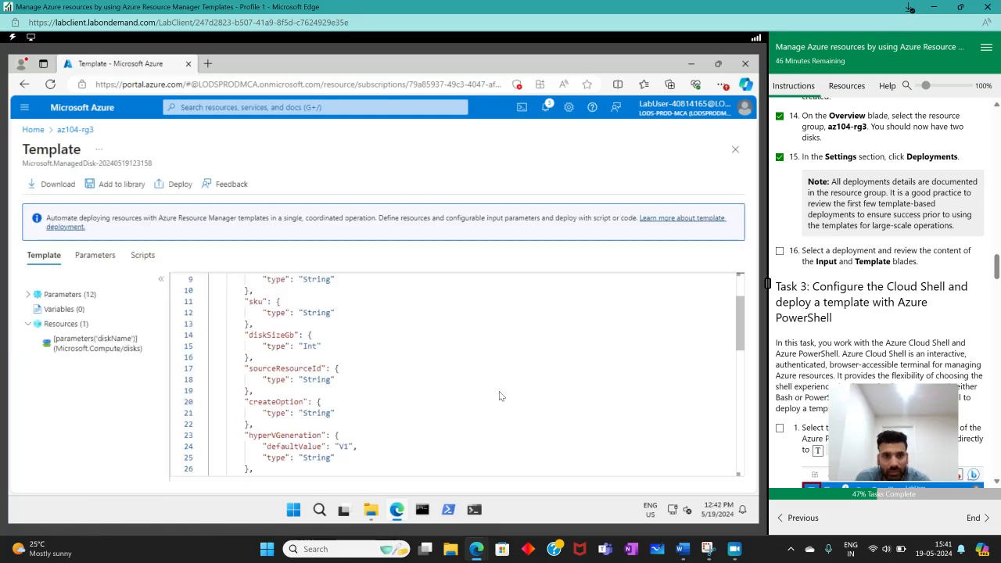
scroll(500, 391, "down", 3)
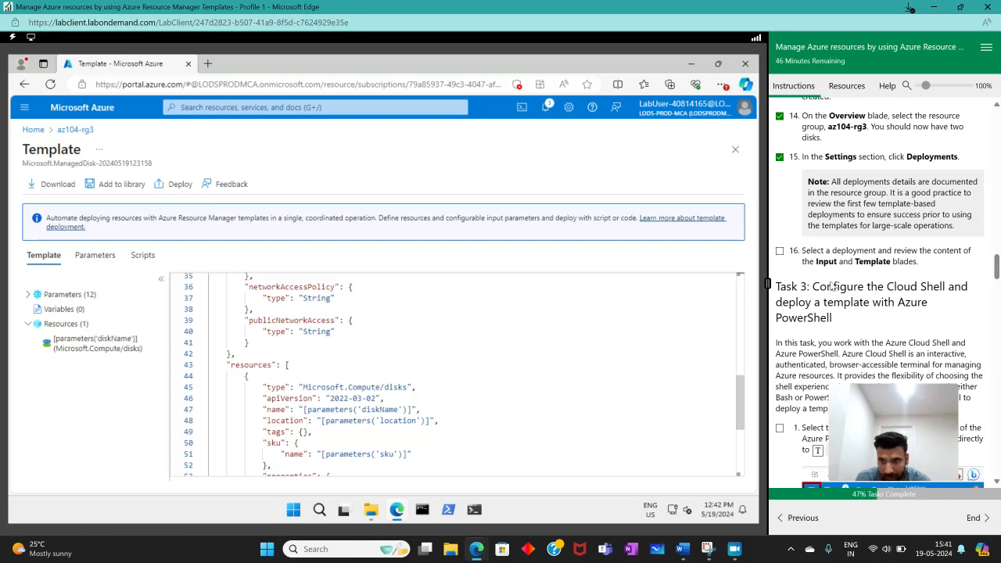
left_click(779, 251)
- Review the rest of the managed disk template, return to the az104-rg3 deployments, and read the Task 3 introduction
scroll(472, 361, "down", 3)
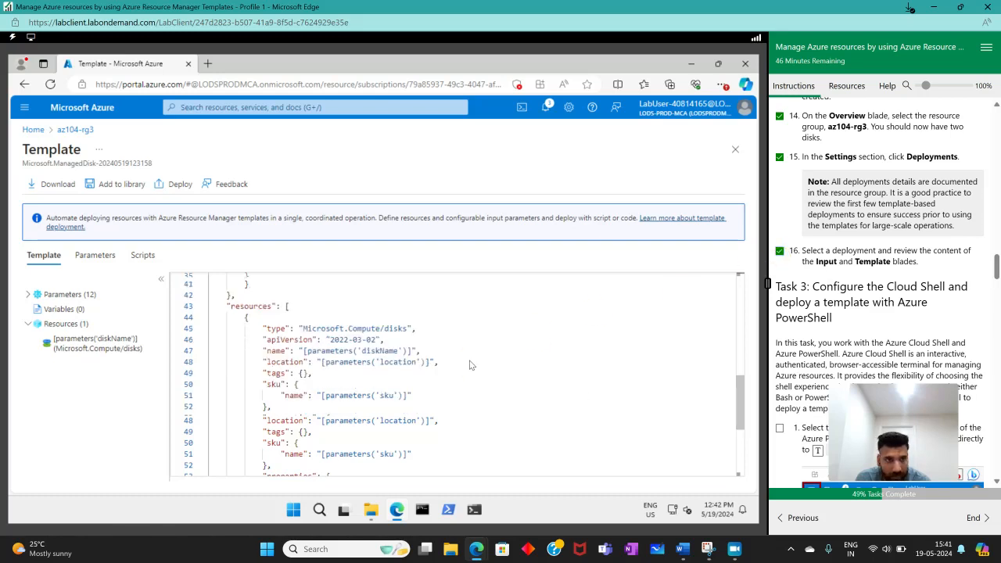
scroll(470, 361, "up", 3)
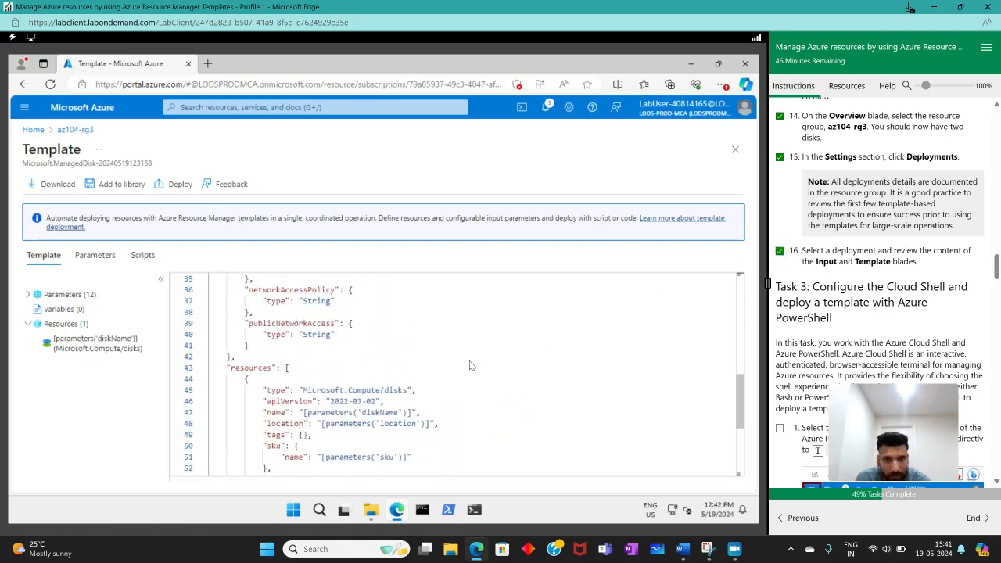
scroll(470, 360, "down", 3)
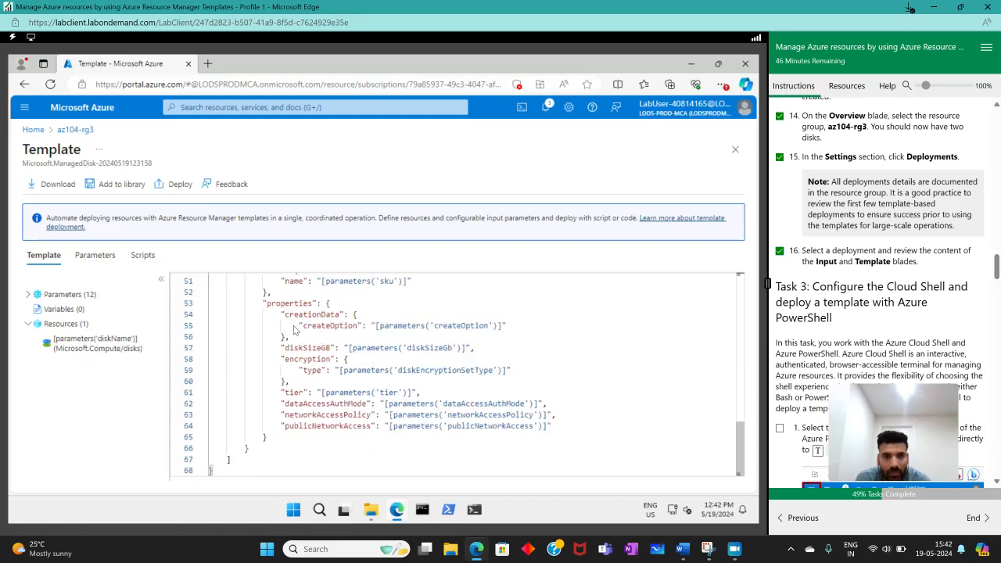
scroll(399, 376, "up", 10)
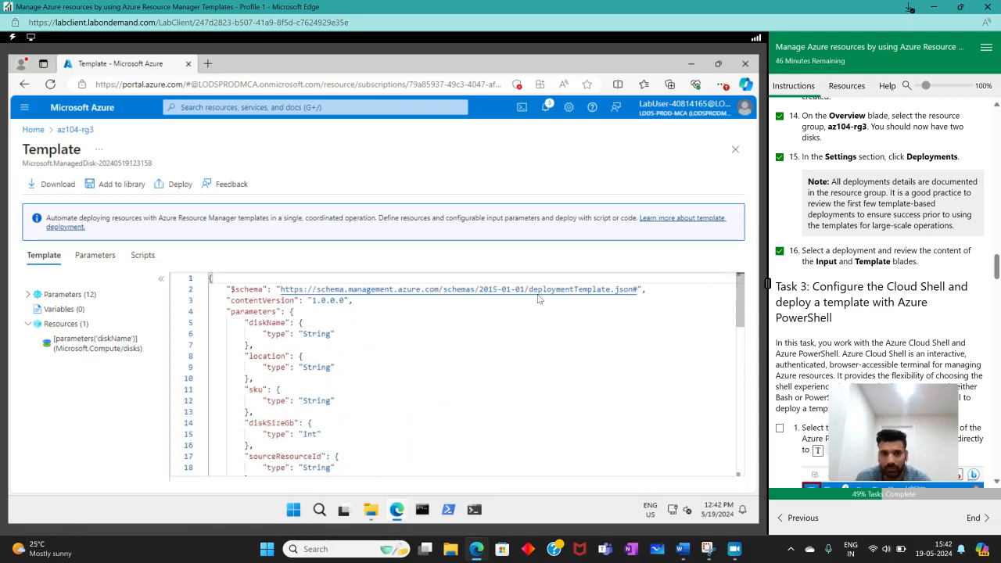
left_click(75, 130)
scroll(906, 314, "down", 1)
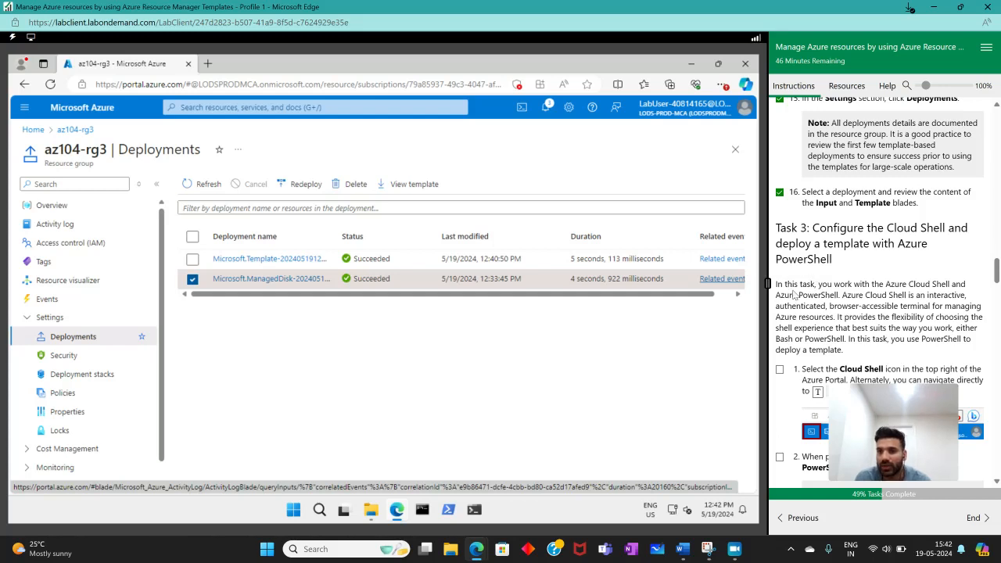
scroll(802, 285, "down", 3)
scroll(800, 289, "up", 2)
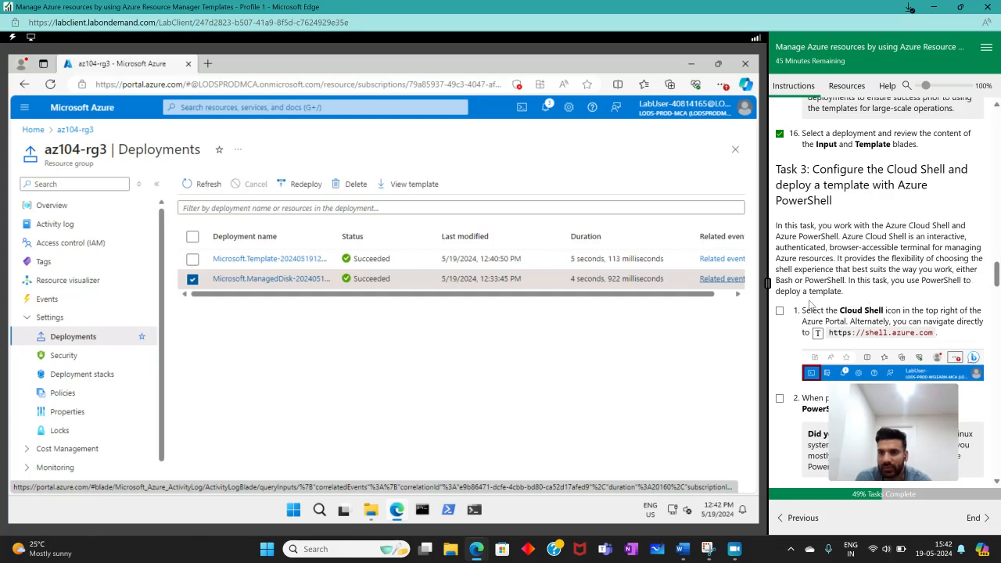
left_click(278, 84)
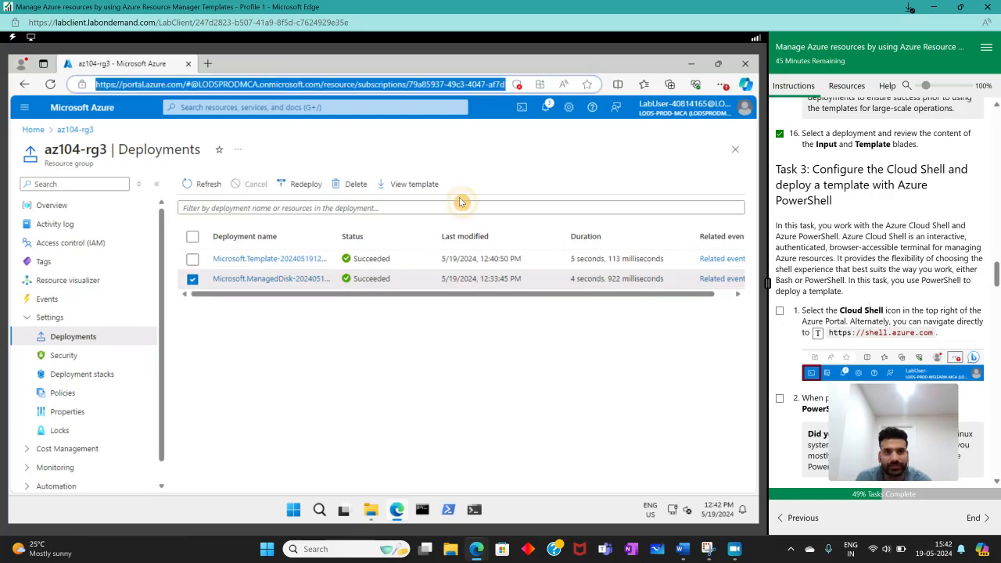
left_click(819, 333)
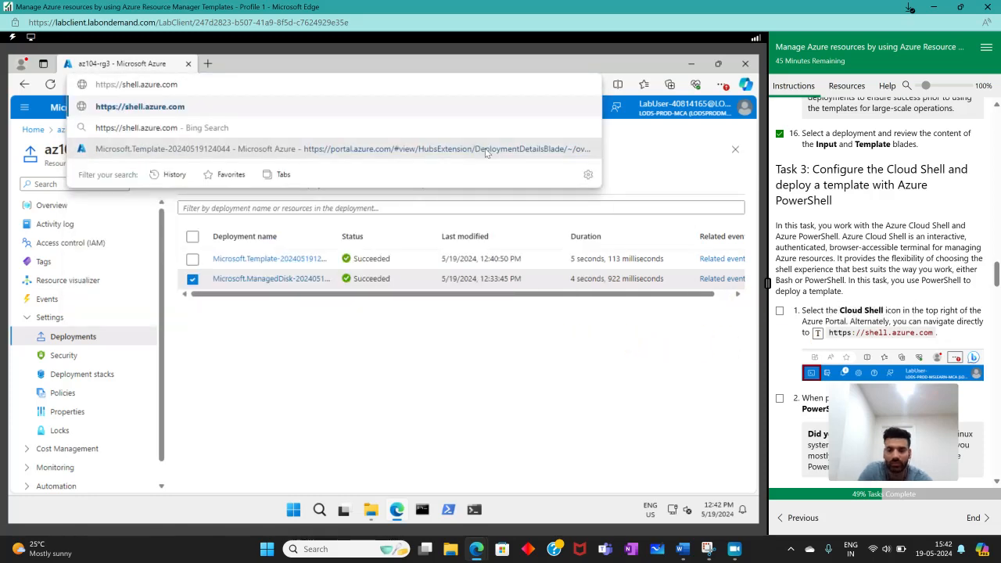
key("Return")
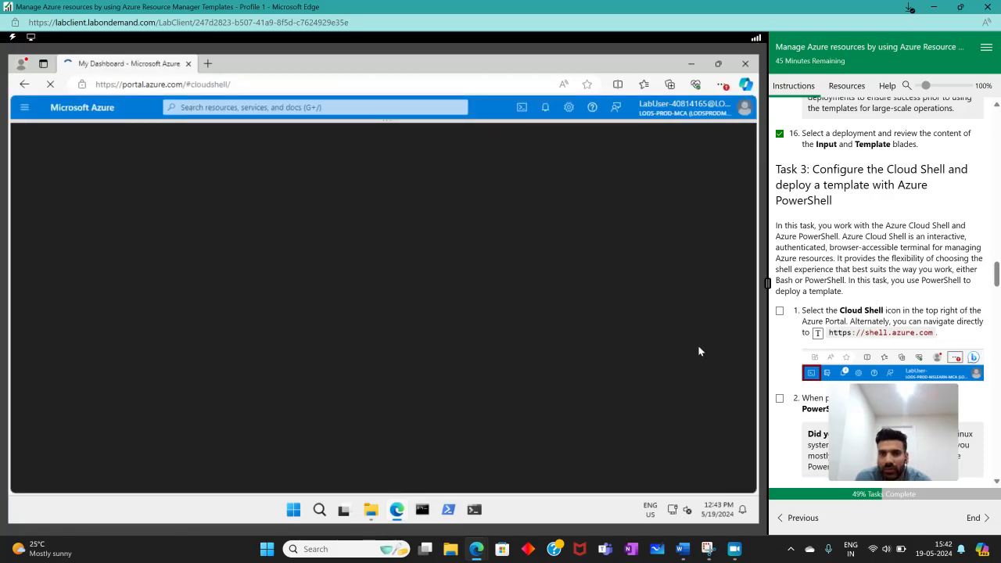
left_click(780, 313)
- Choose PowerShell as the Cloud Shell environment and mark instruction 2 as complete
scroll(900, 301, "down", 3)
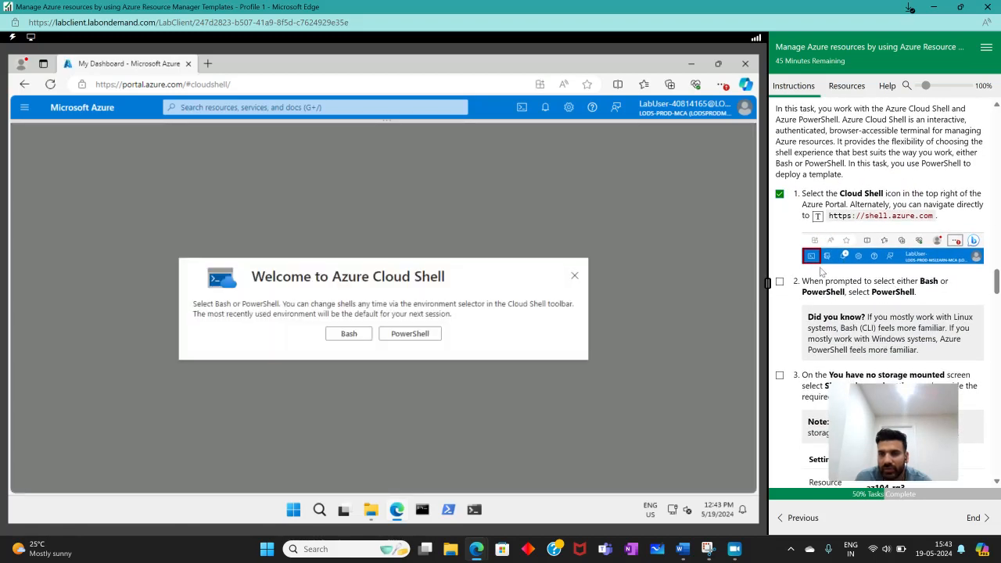
scroll(815, 262, "down", 3)
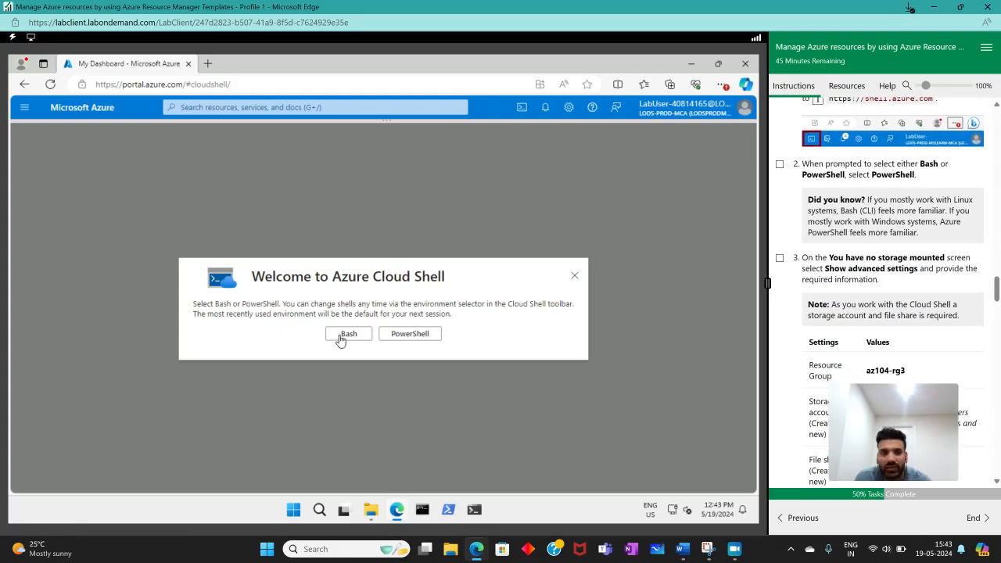
left_click(401, 338)
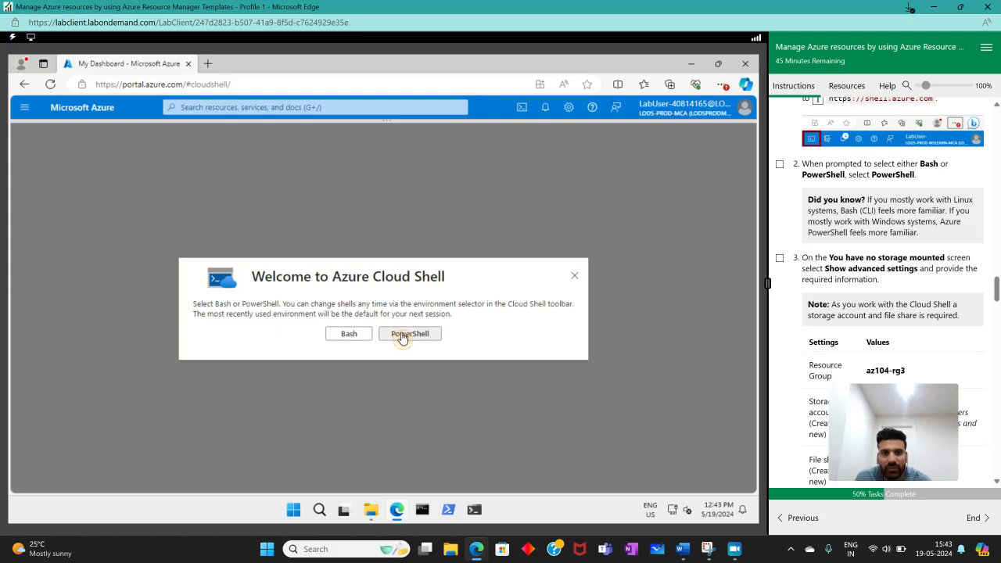
left_click(780, 164)
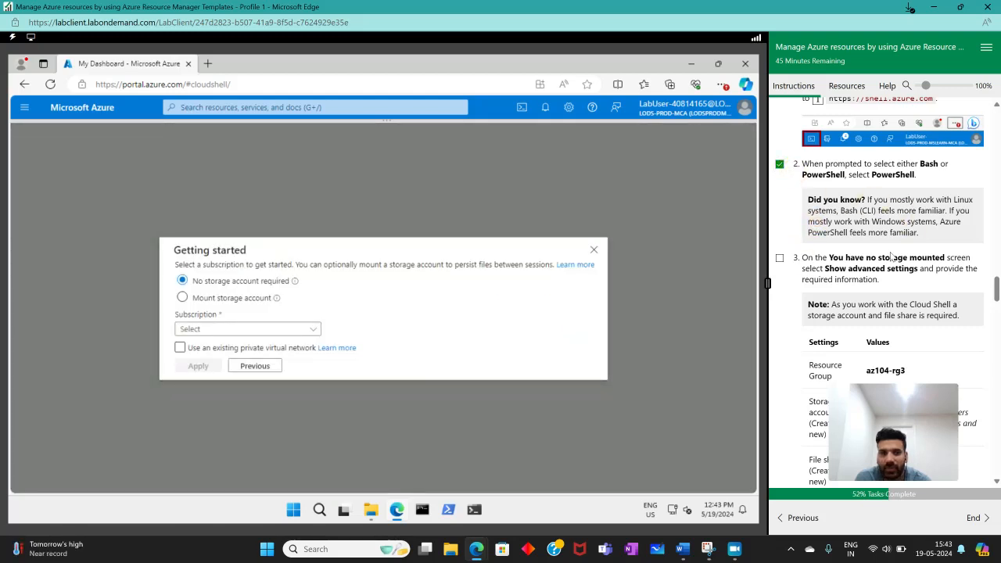
- Choose to mount a storage account, select the MOC Subscription, and apply the Cloud Shell settings
scroll(850, 243, "down", 3)
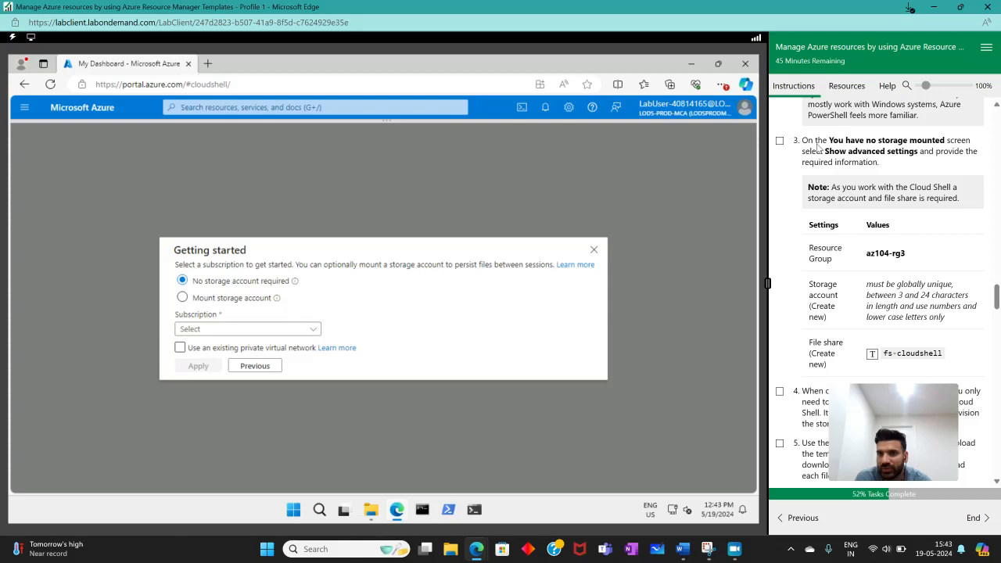
left_click_drag(824, 151, 916, 152)
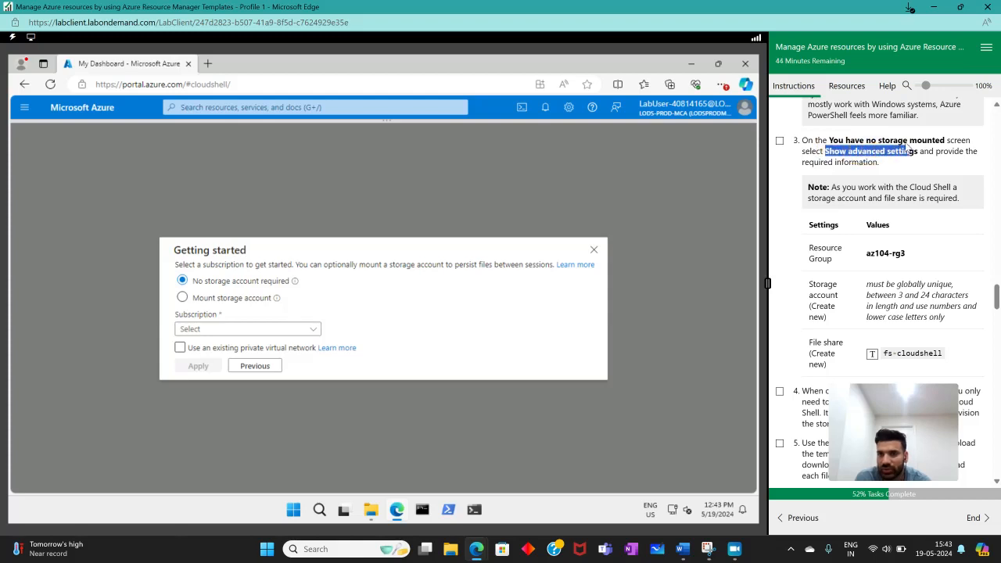
left_click(182, 298)
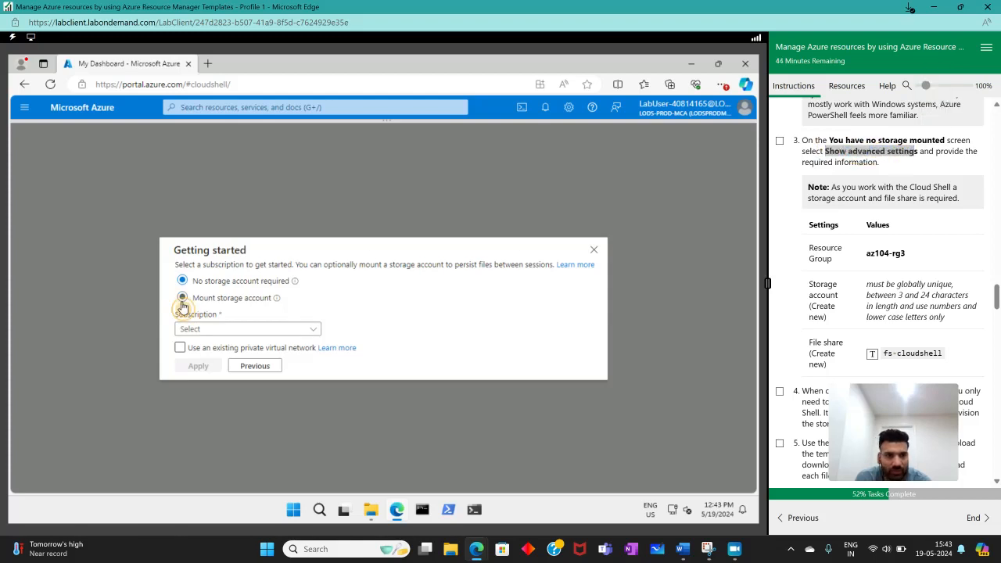
left_click(247, 342)
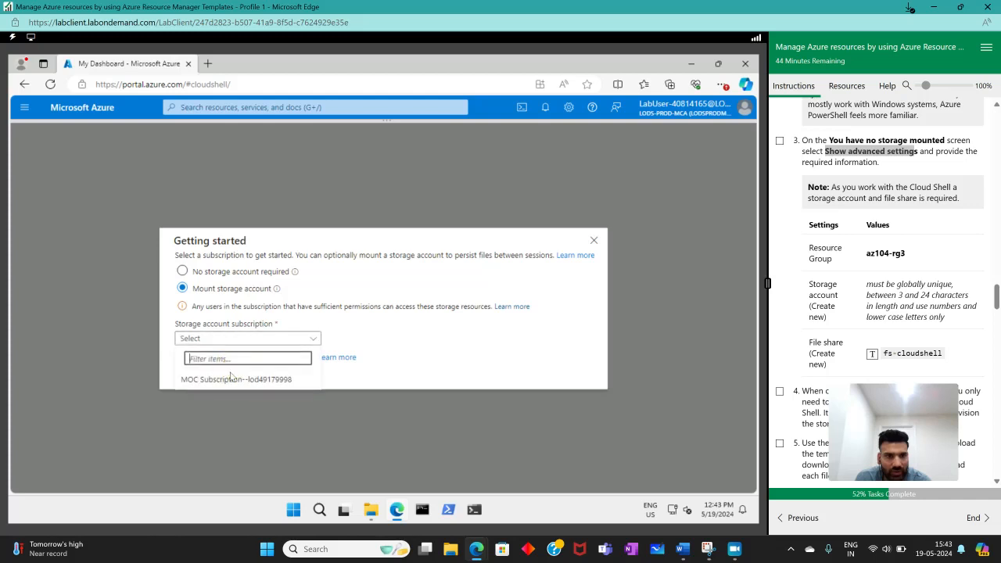
left_click(223, 380)
left_click(213, 377)
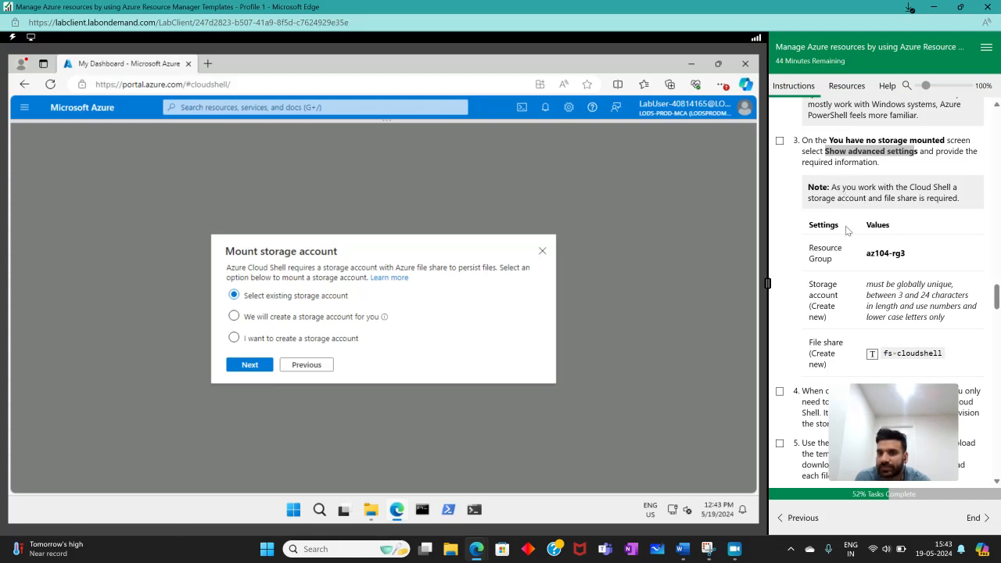
- Choose to create a storage account yourself and select az104-rg3 as its resource group
left_click(274, 346)
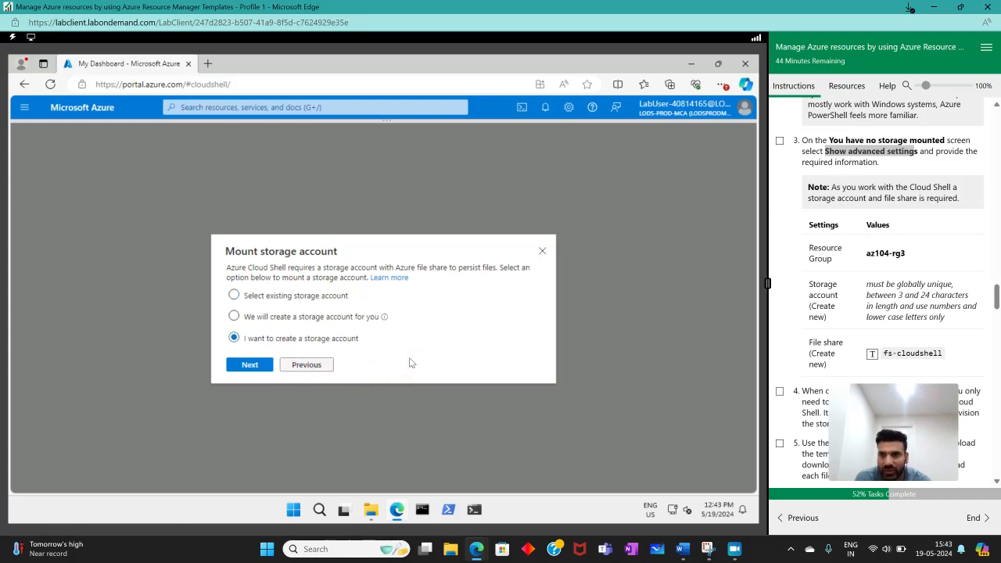
left_click(266, 366)
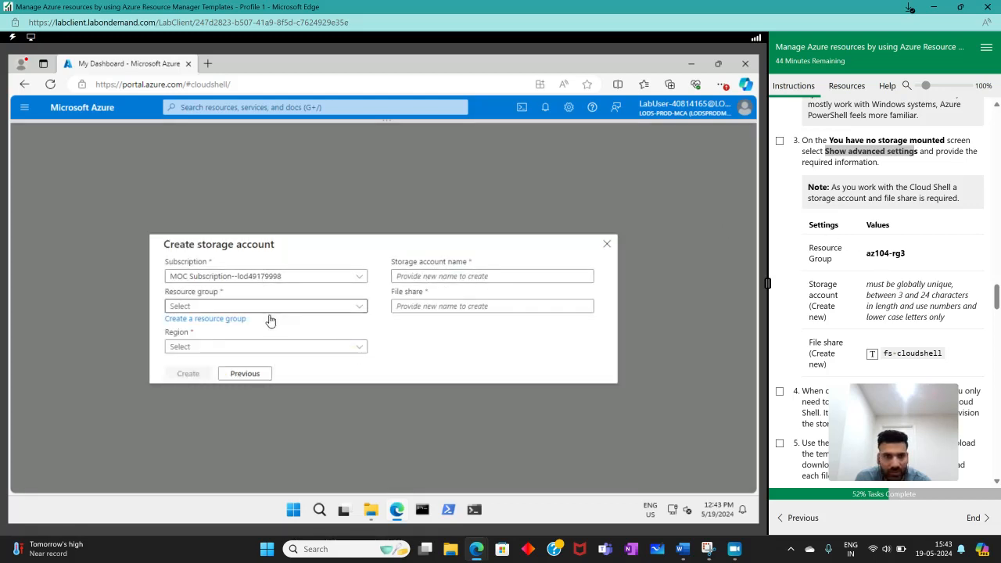
left_click(246, 307)
left_click(212, 346)
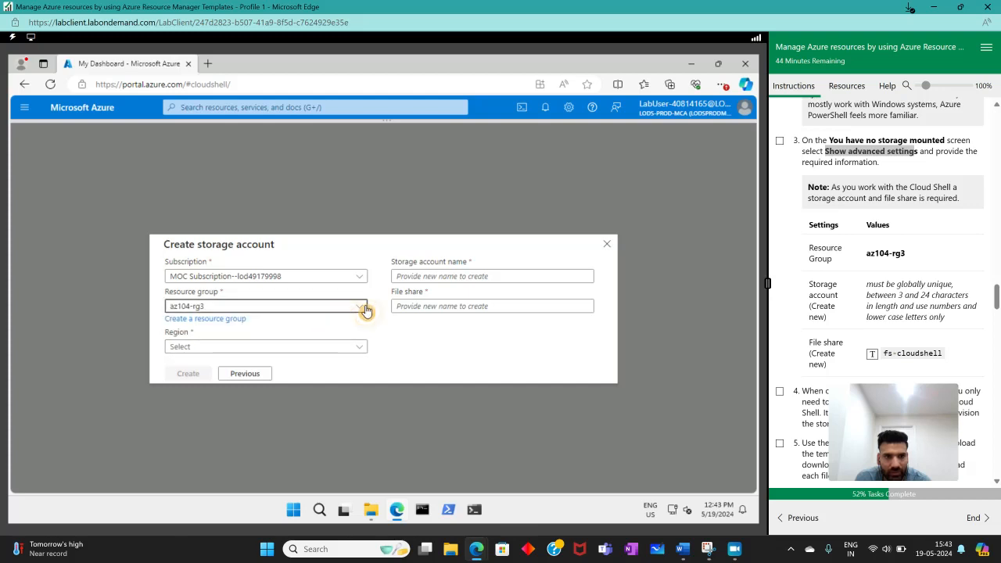
scroll(868, 305, "down", 1)
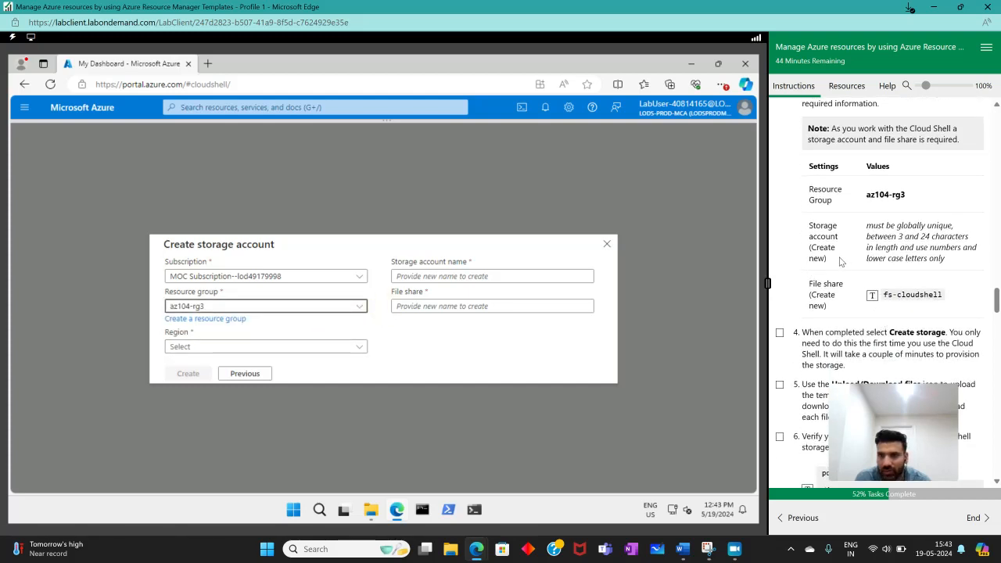
- Set the file share to fs-cloudshell and the storage account name to lab4
left_click(500, 276)
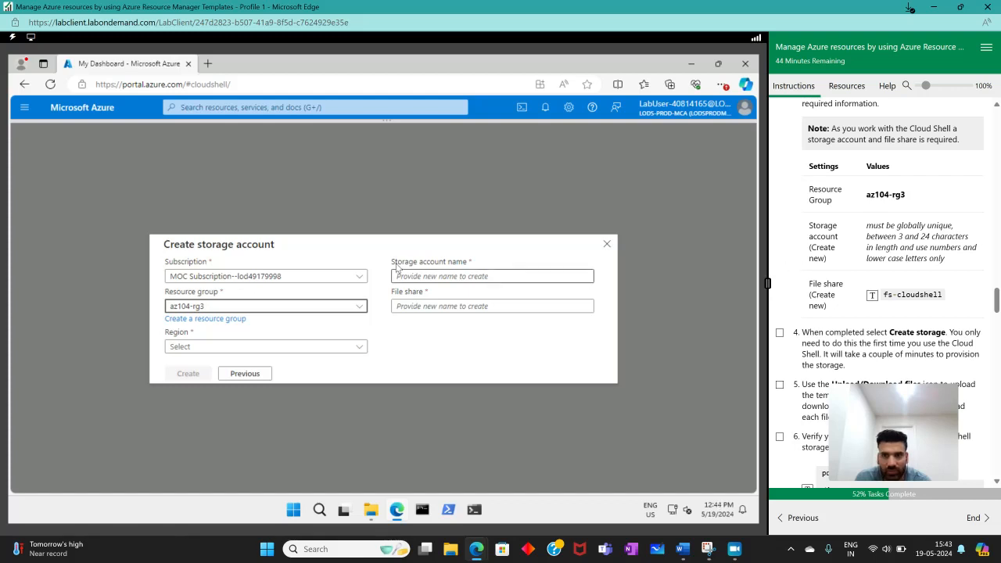
left_click(575, 305)
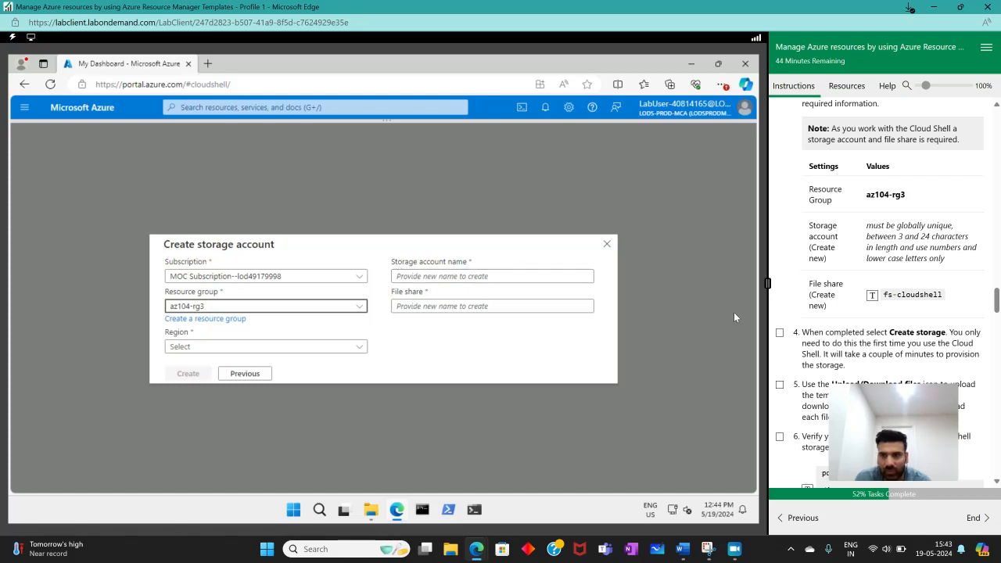
left_click(871, 295)
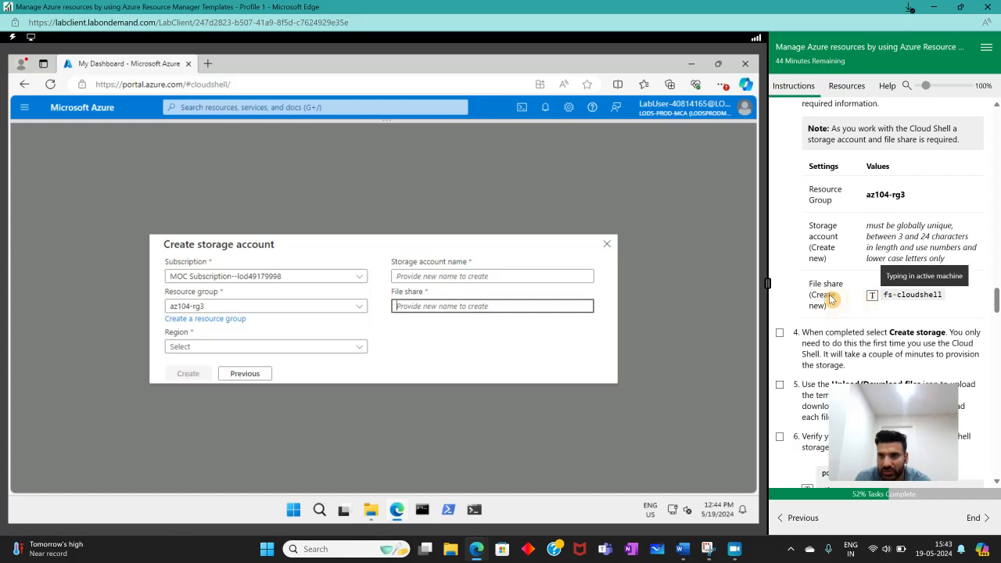
left_click(439, 274)
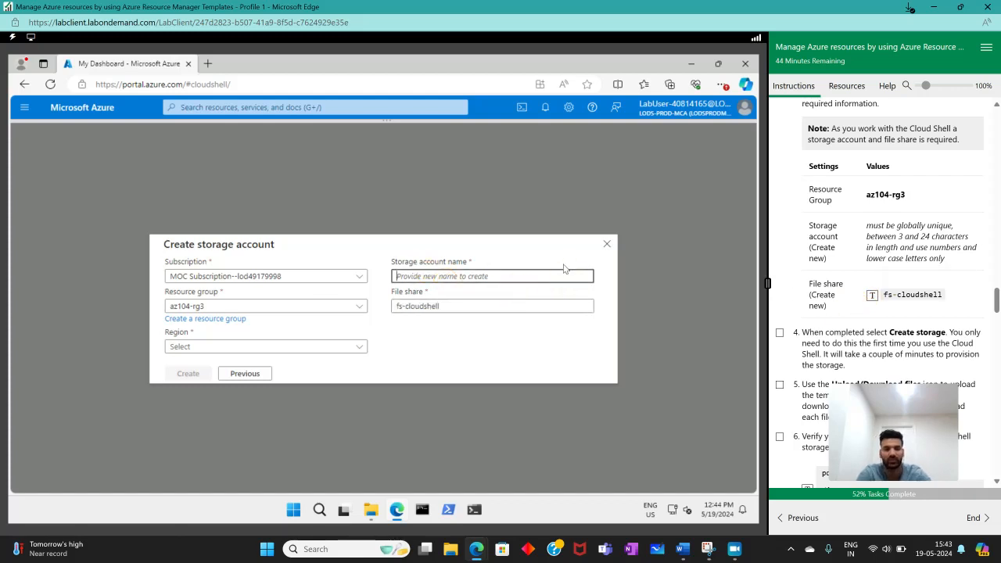
type("lab4")
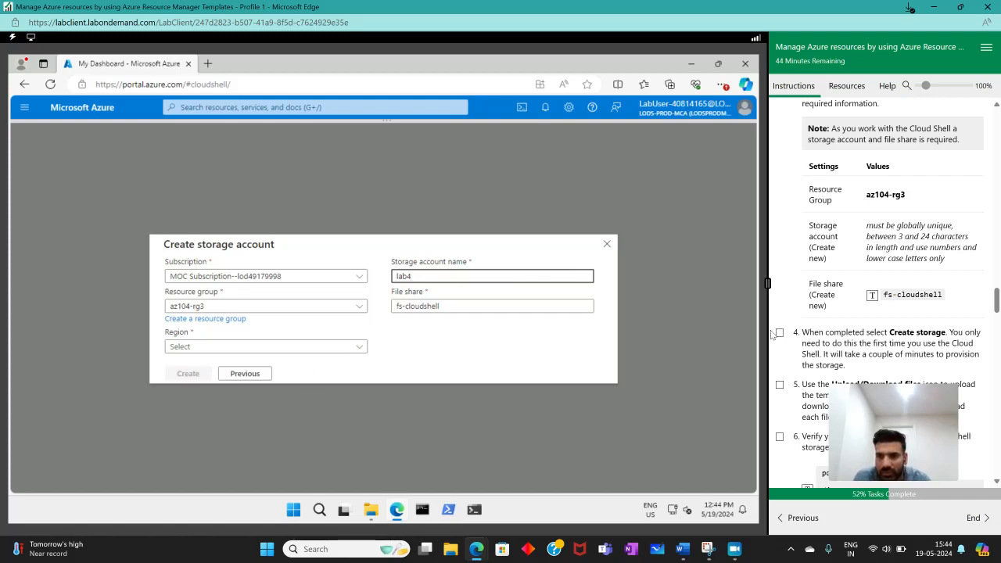
- Set the region to (US) East US, submit the storage account for creation, and mark instruction 3 as complete
left_click(304, 349)
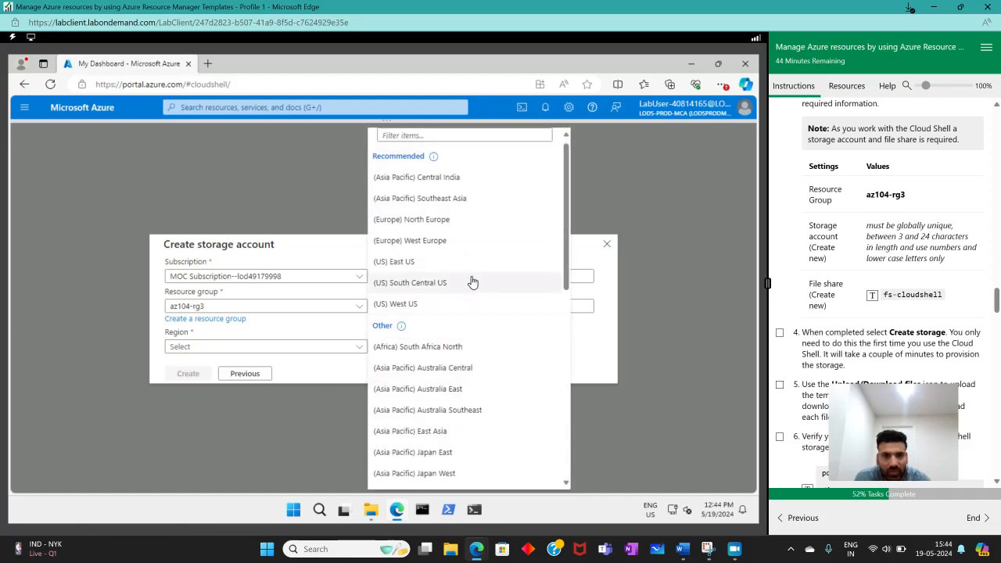
left_click(447, 263)
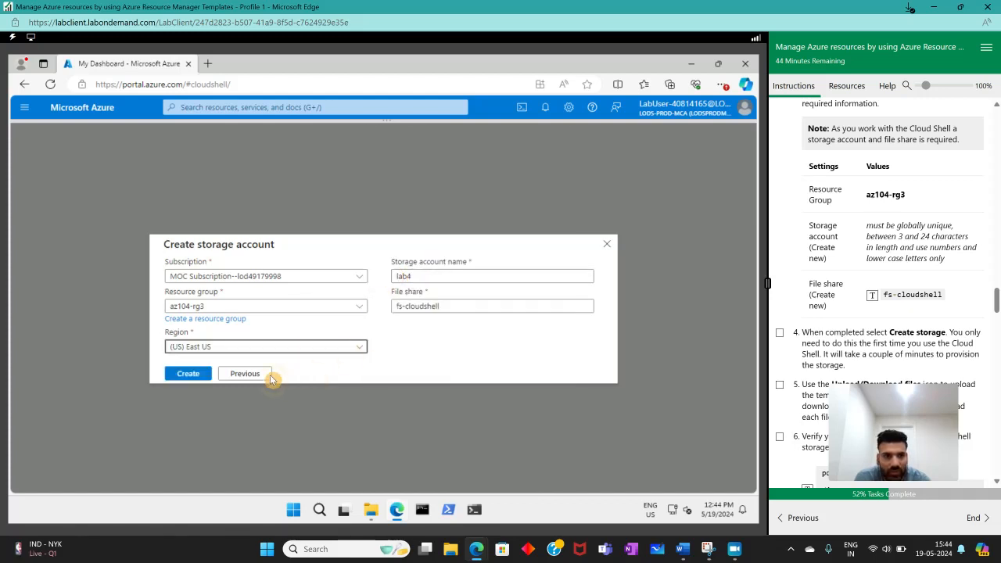
left_click(182, 374)
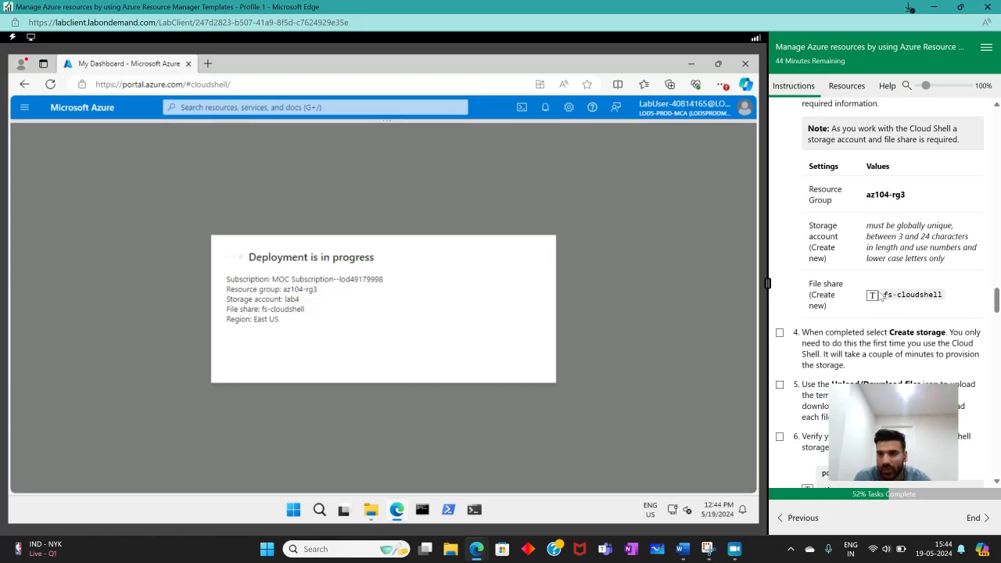
scroll(881, 295, "up", 2)
scroll(849, 285, "down", 1)
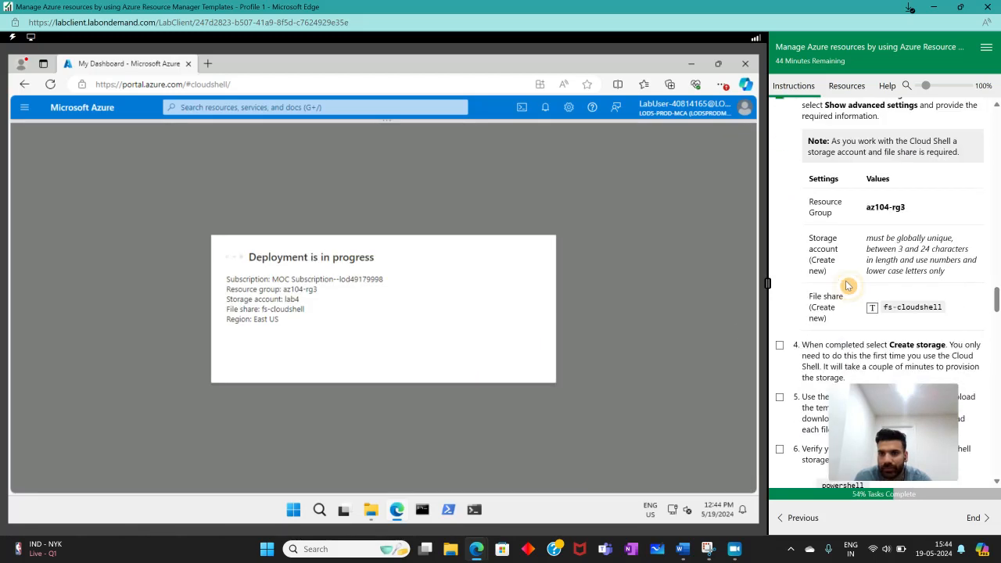
scroll(849, 285, "down", 3)
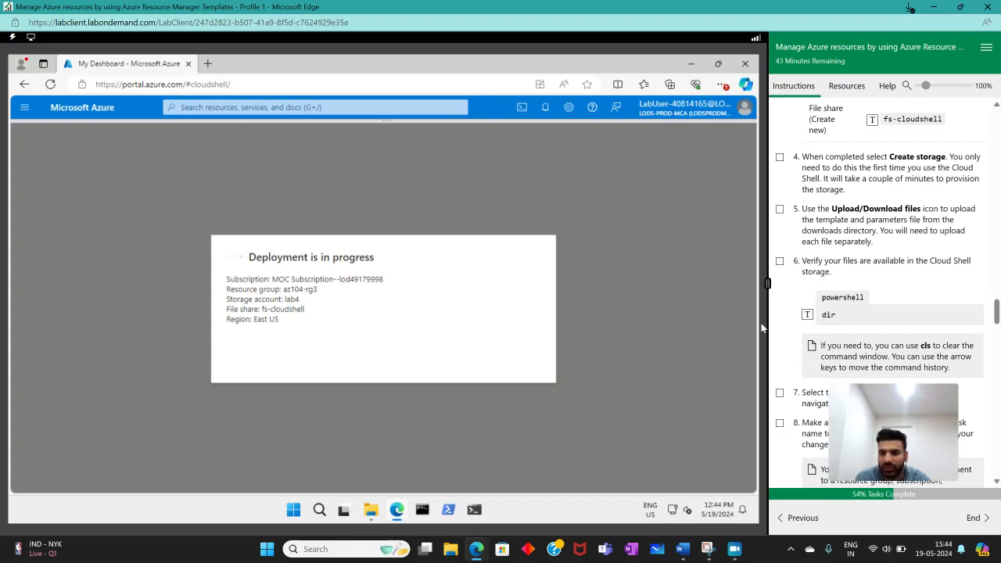
- Review the deployment's error details and return to the storage account creation form
left_click(735, 552)
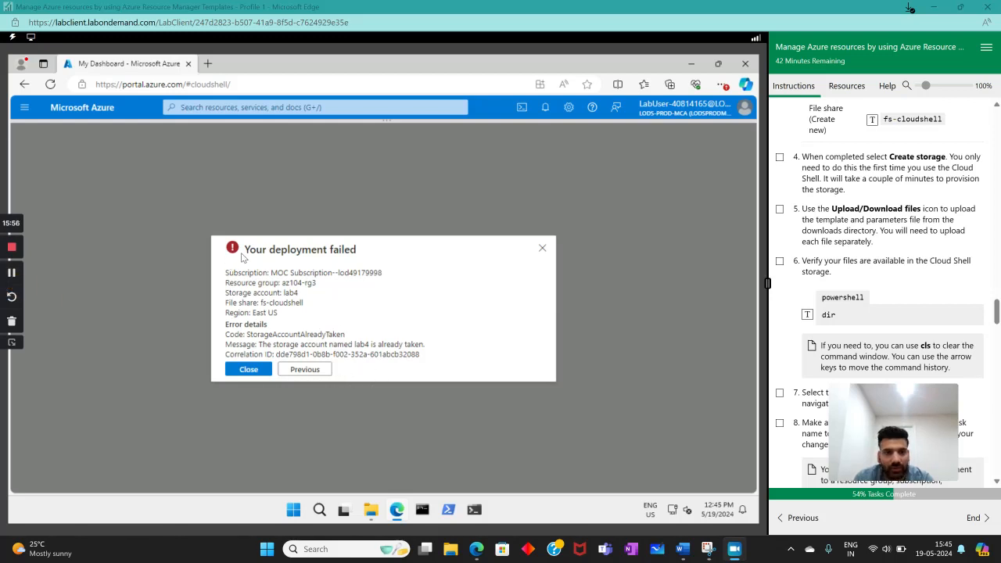
left_click_drag(243, 257, 368, 256)
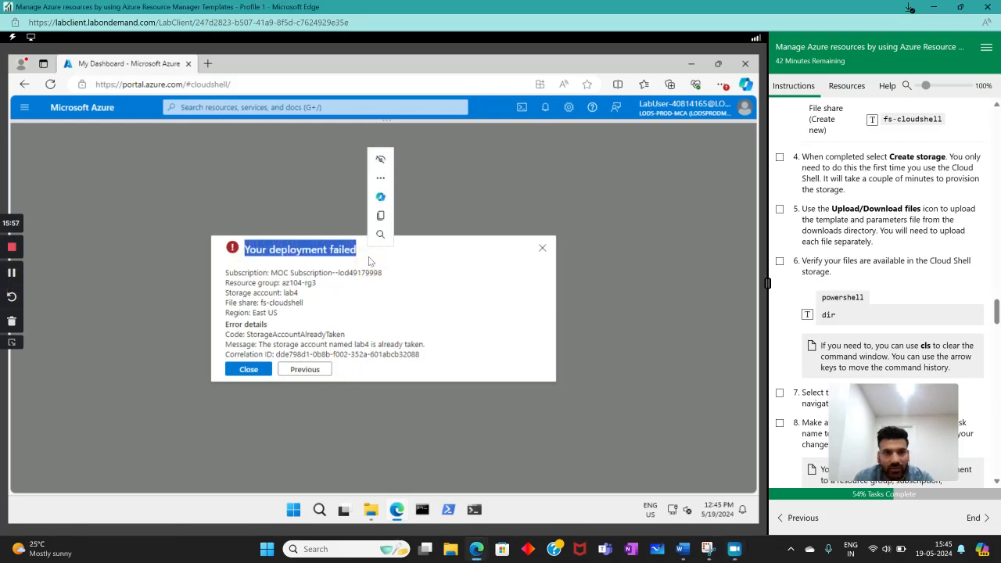
left_click(239, 331)
left_click_drag(259, 346, 424, 345)
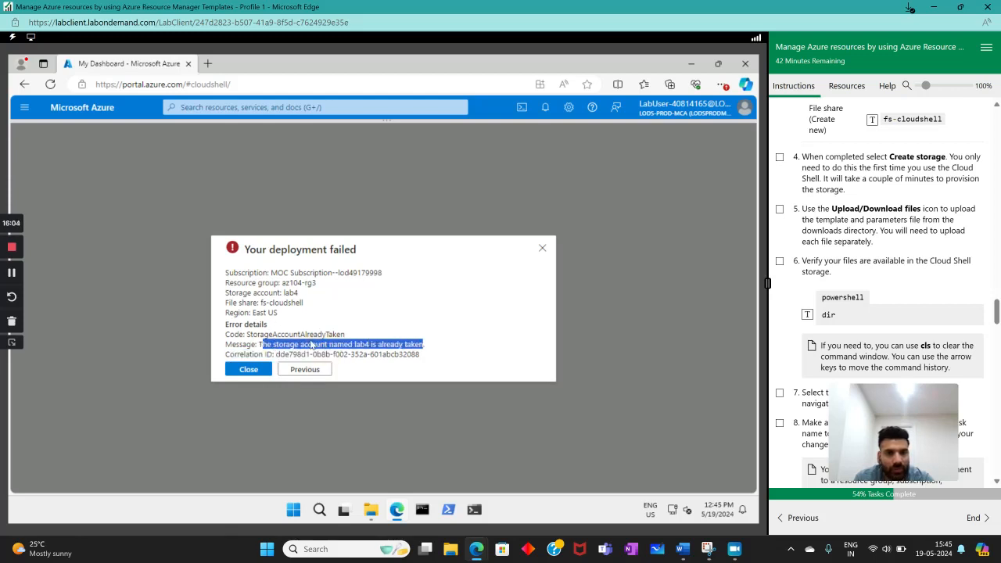
left_click(314, 370)
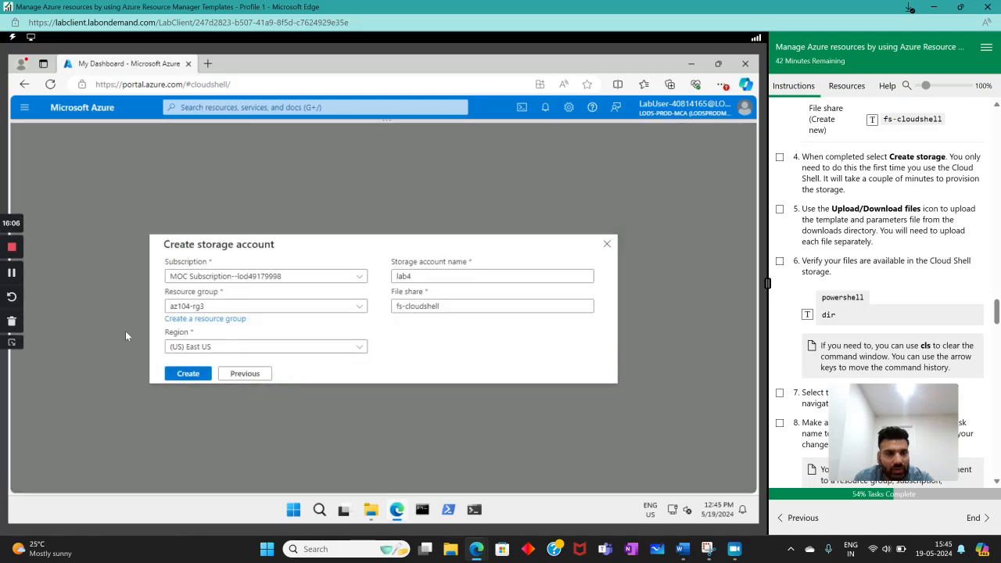
- Try storagelab4 as the new storage account name
double_click(404, 277)
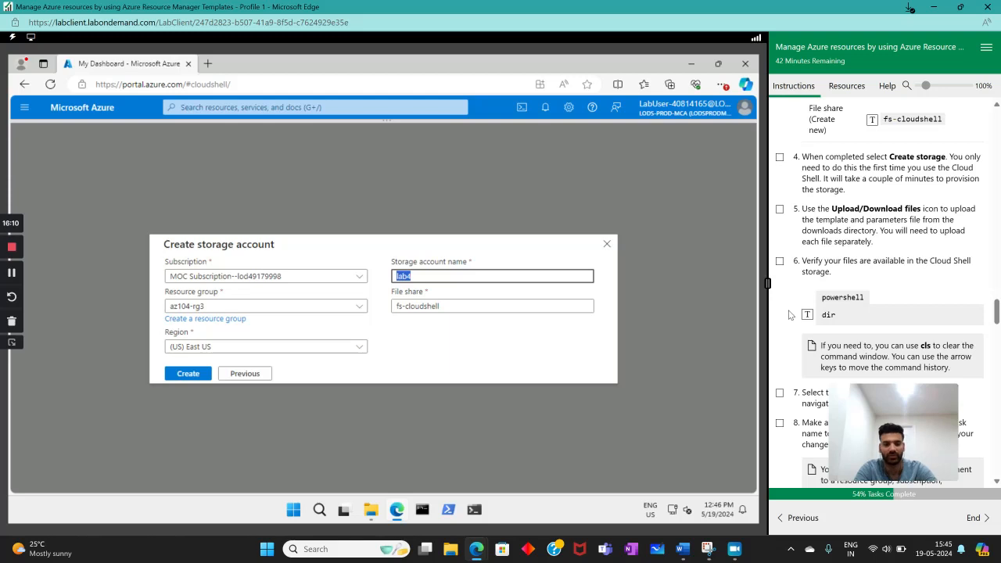
type("s")
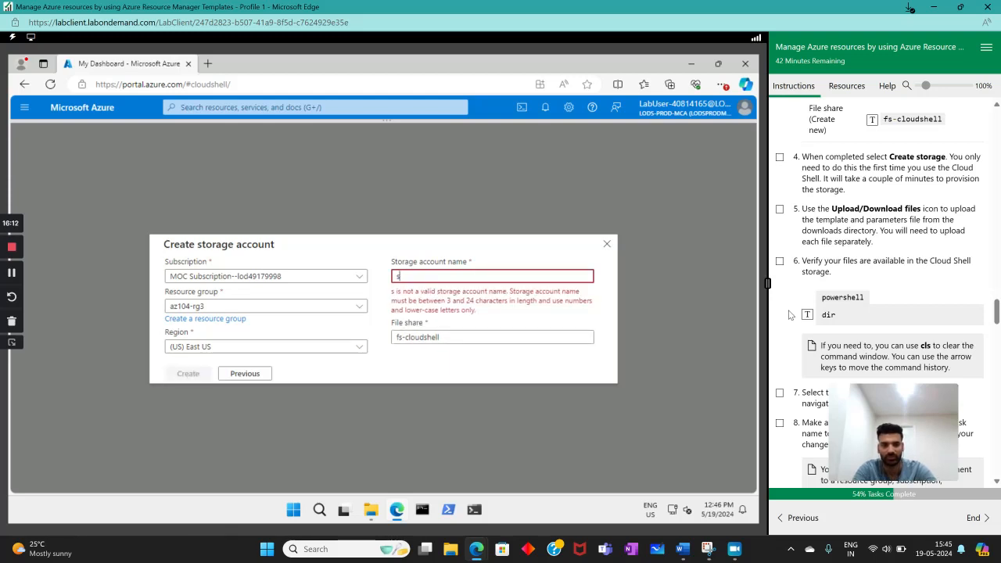
type("toragela")
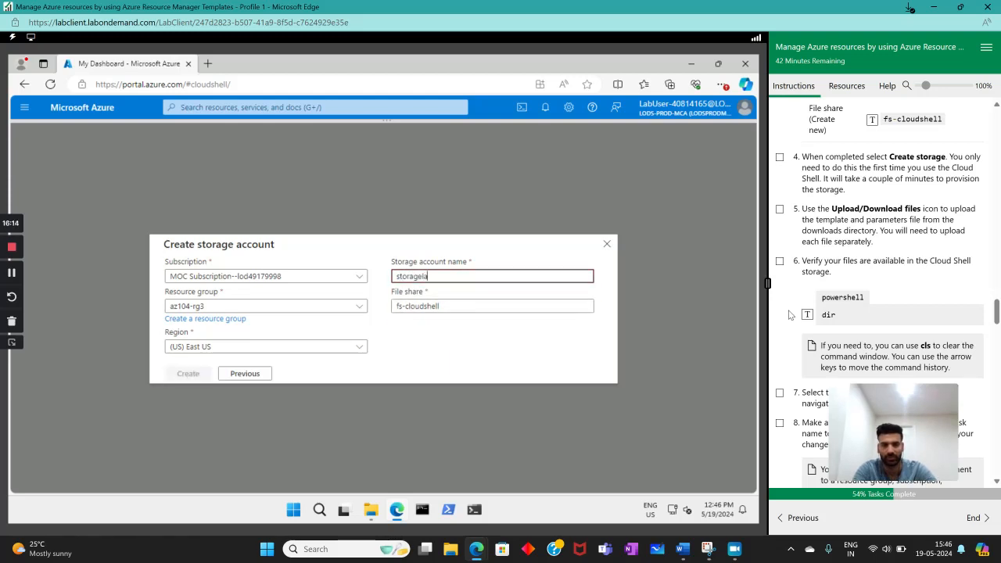
type("b4")
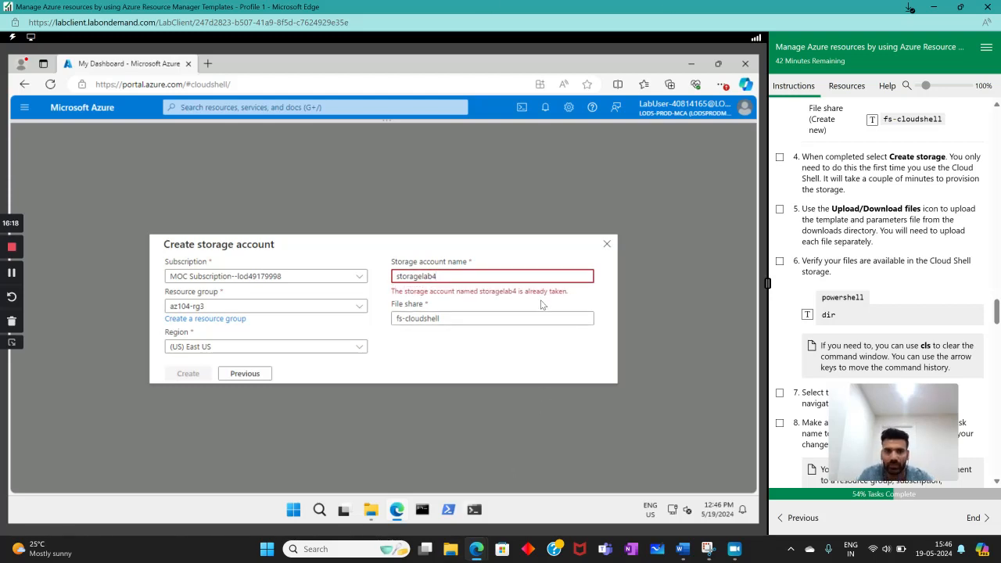
- Set the storage account name to storageoflab4, create the storage account, and mark instruction 4 as complete
key("BackSpace")
key("BackSpace")
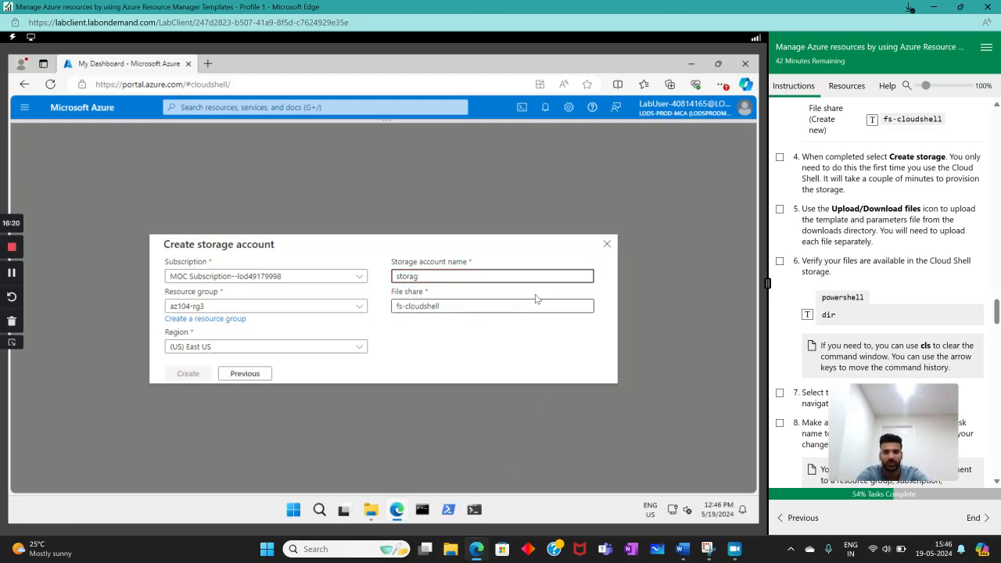
key("BackSpace")
type("st")
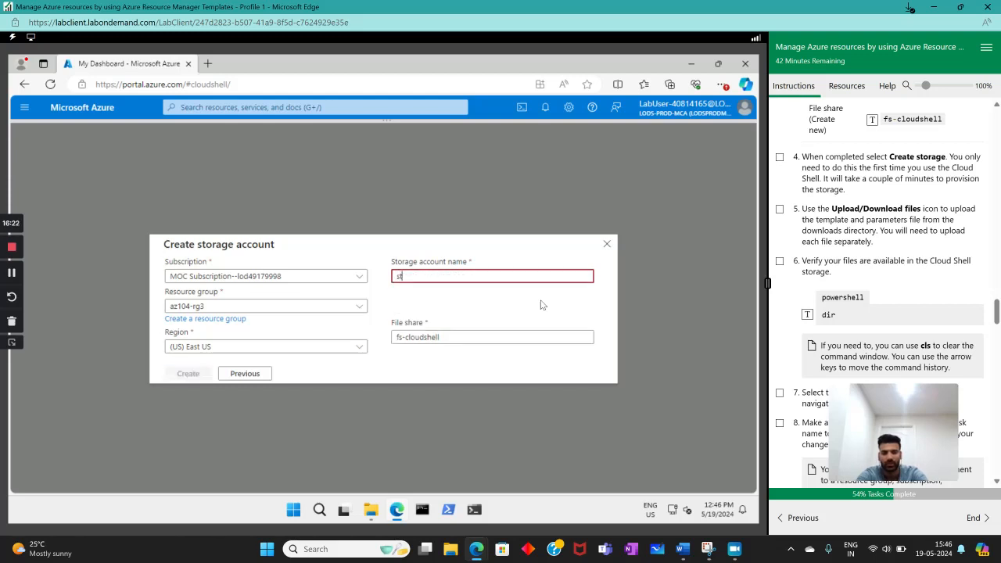
type("orageofla")
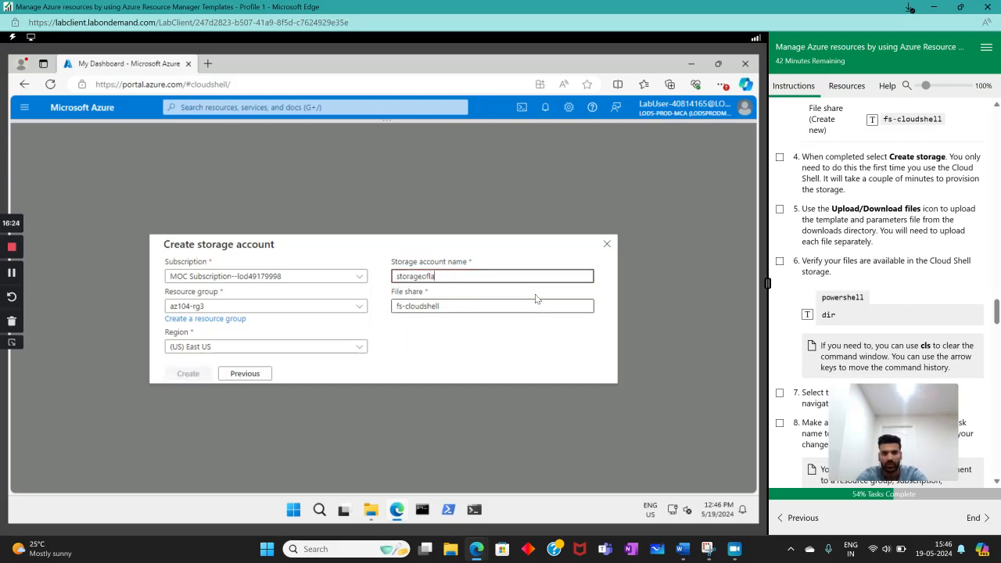
type("b4")
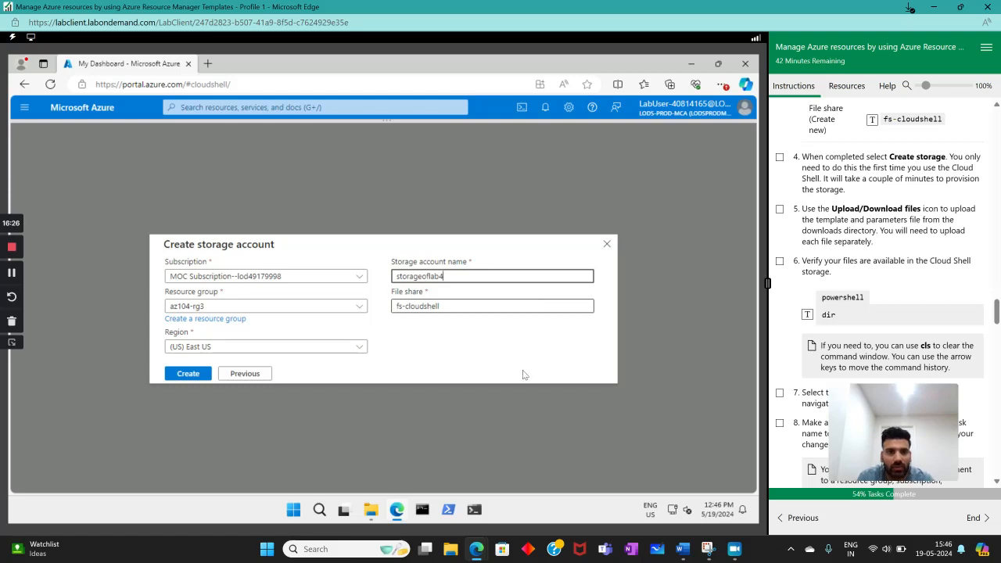
left_click(186, 373)
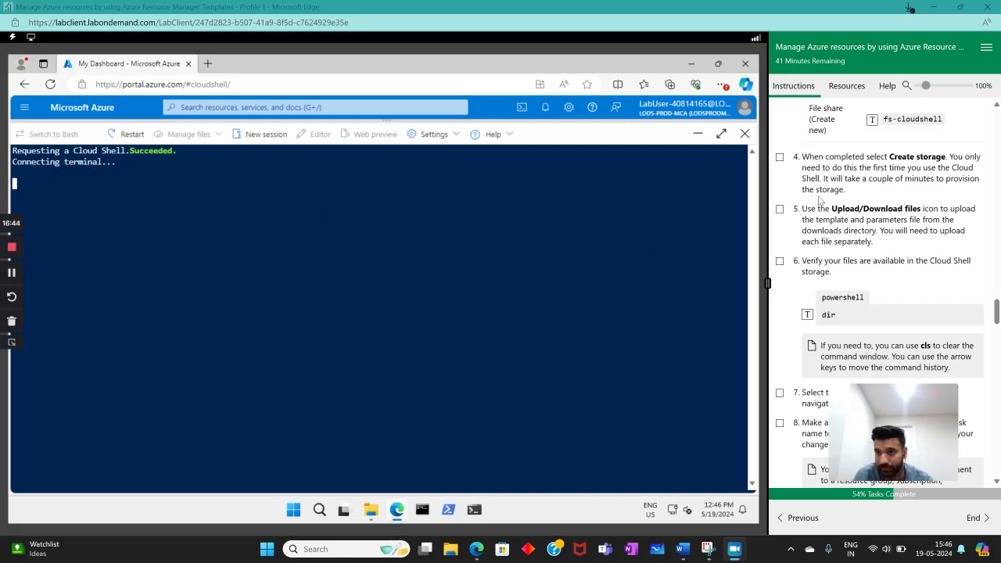
left_click(780, 158)
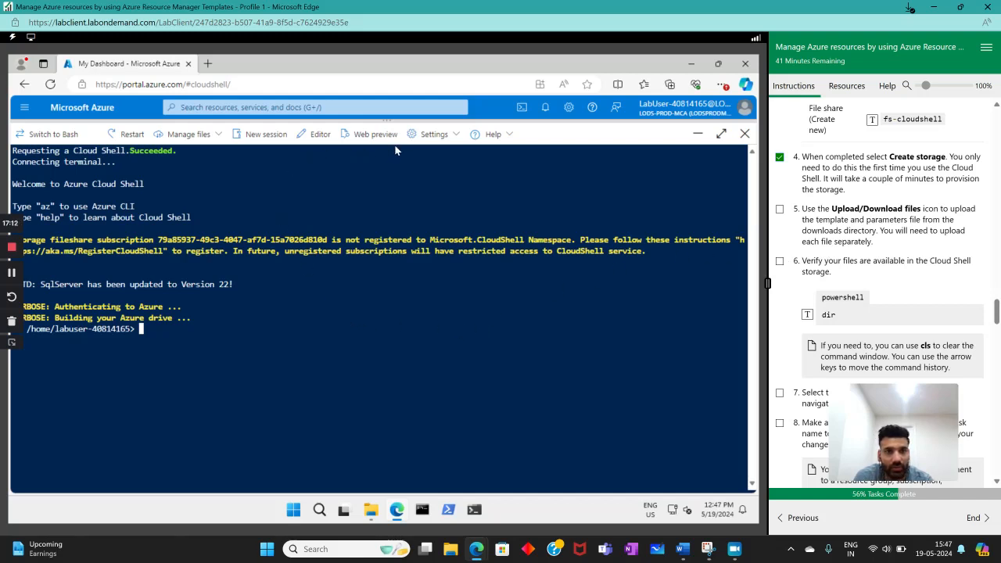
- Upload parameters.json from the exported template folder to the Cloud Shell storage
left_click(454, 139)
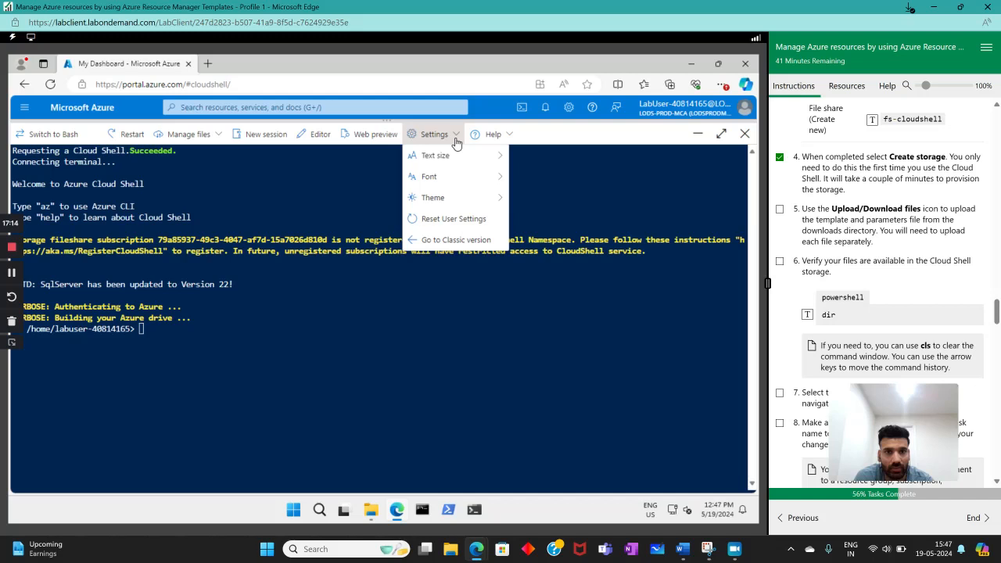
left_click(216, 136)
left_click(177, 155)
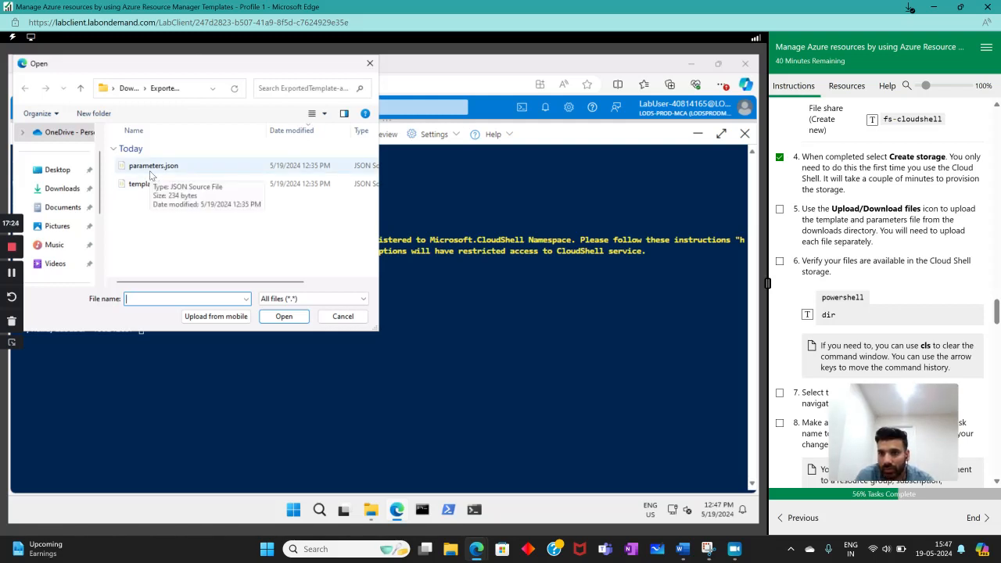
double_click(151, 168)
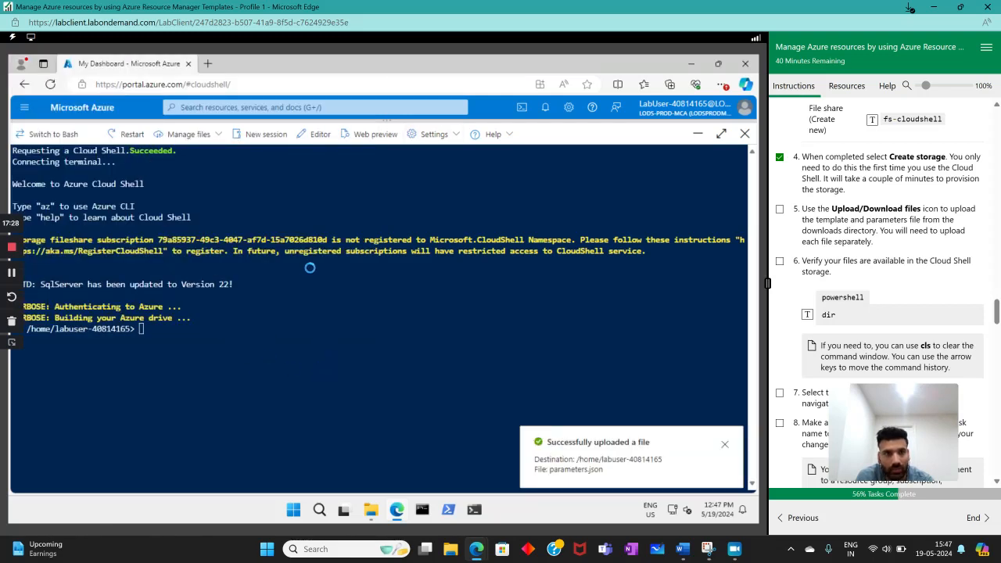
- Upload template.json from the exported template folder to Cloud Shell and mark instructions 5 and 6 as complete
left_click(188, 133)
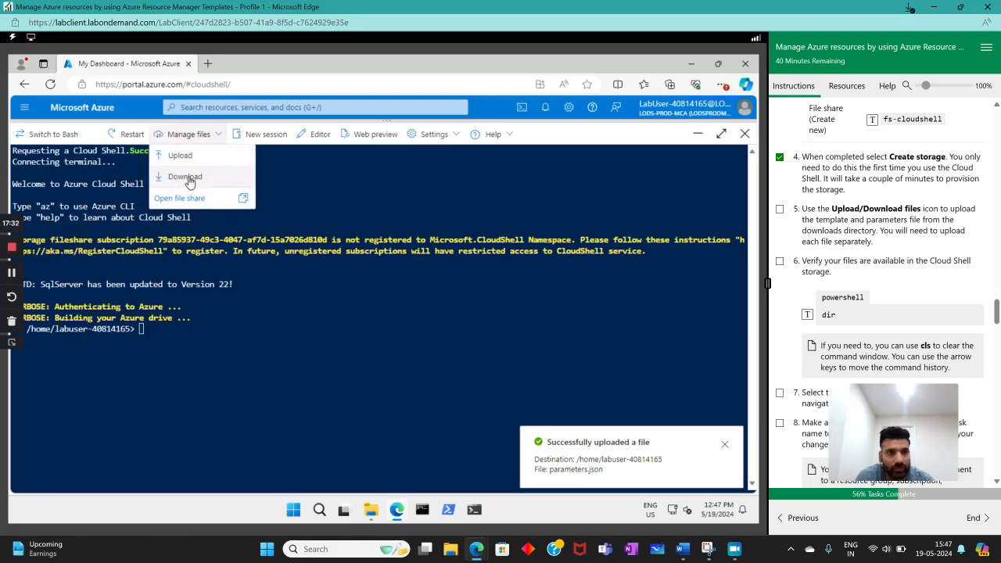
left_click(186, 177)
left_click(394, 350)
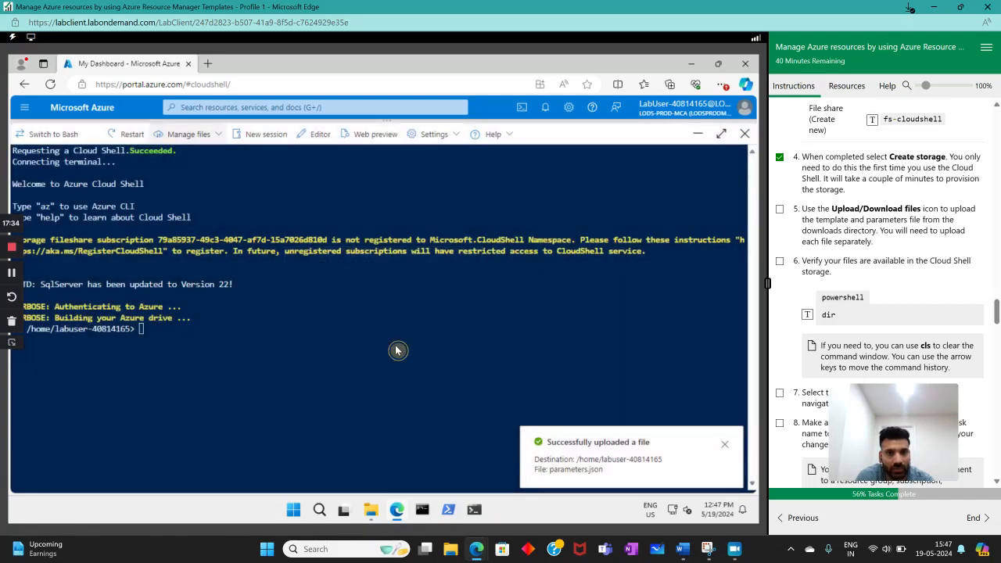
left_click(198, 157)
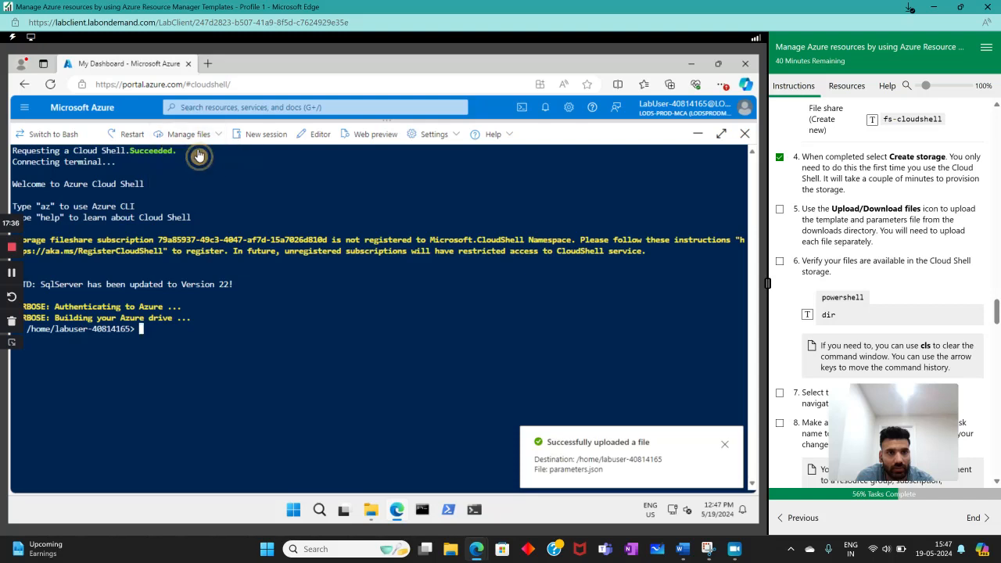
left_click(188, 134)
left_click(187, 156)
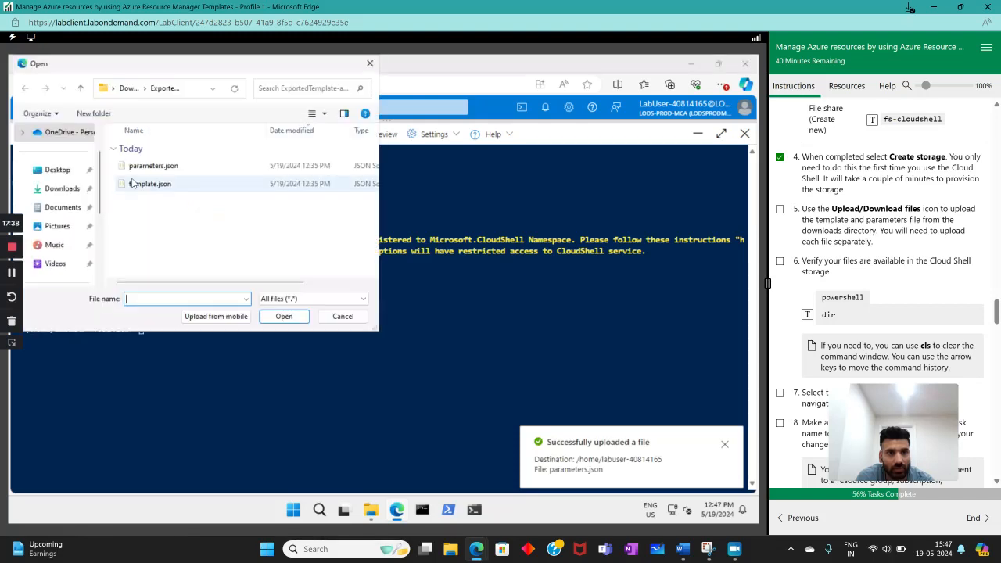
double_click(133, 183)
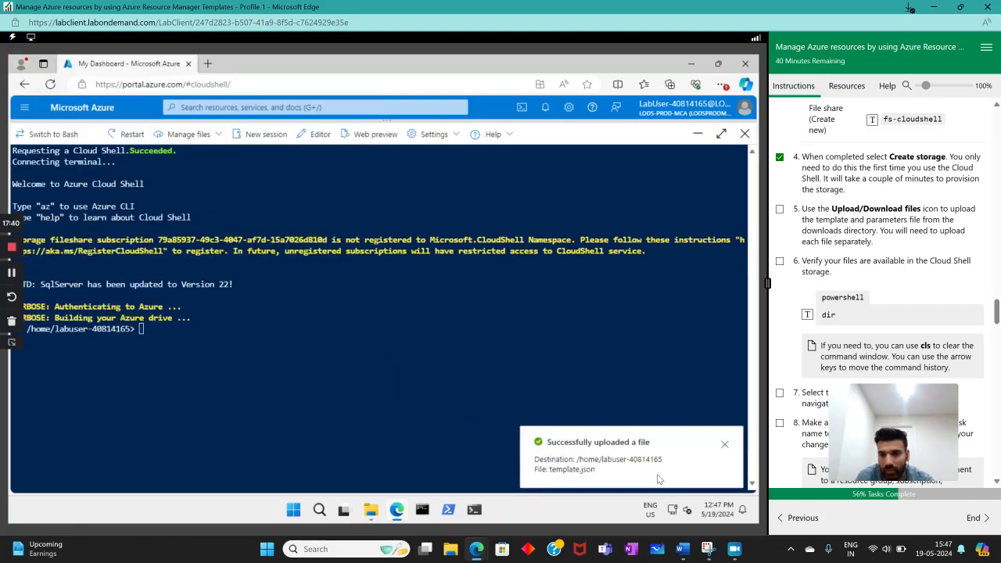
left_click(780, 261)
left_click(841, 309)
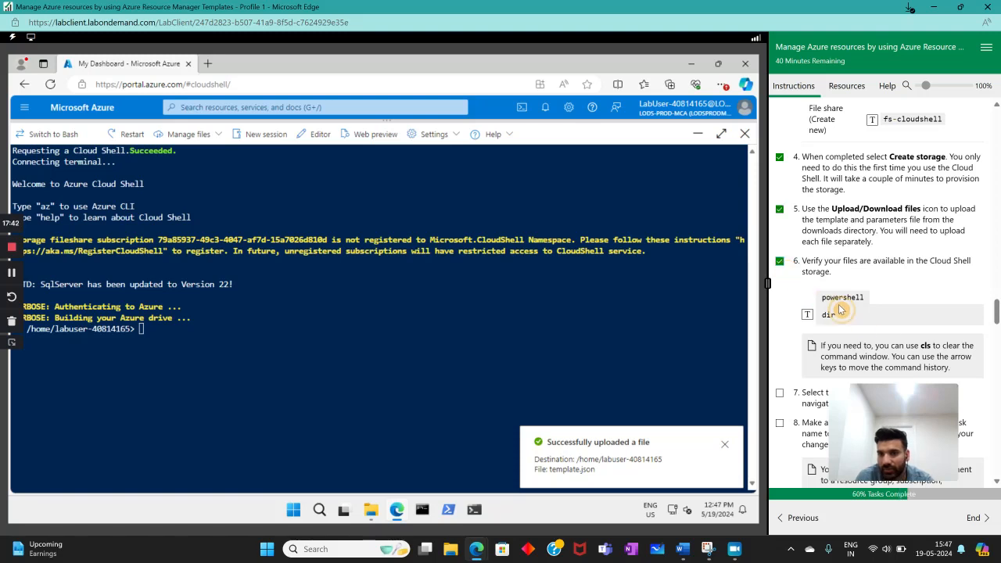
- Run dir in Cloud Shell and check the listing for parameters.json and template.json
scroll(869, 294, "down", 3)
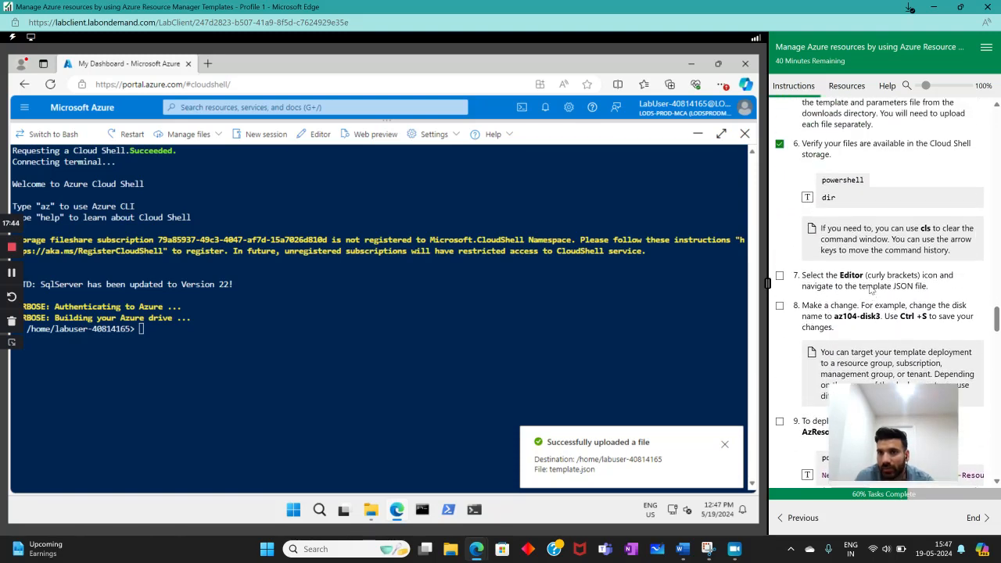
scroll(870, 289, "up", 3)
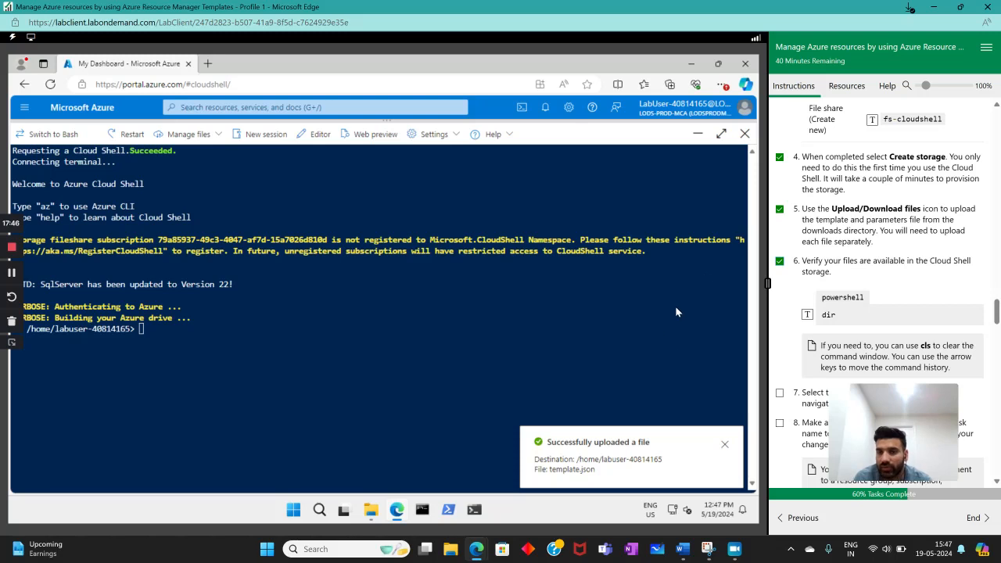
scroll(946, 277, "down", 3)
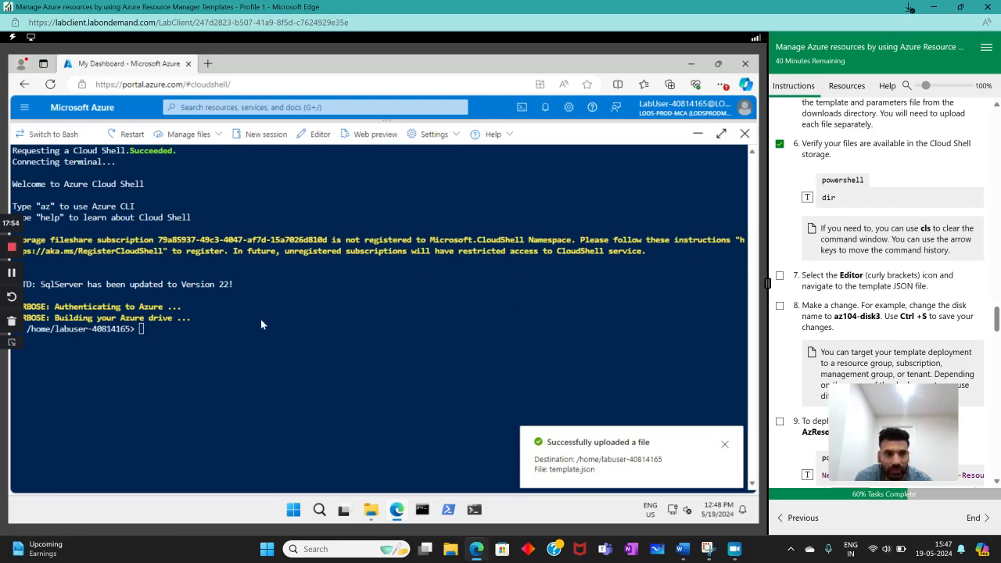
left_click(808, 197)
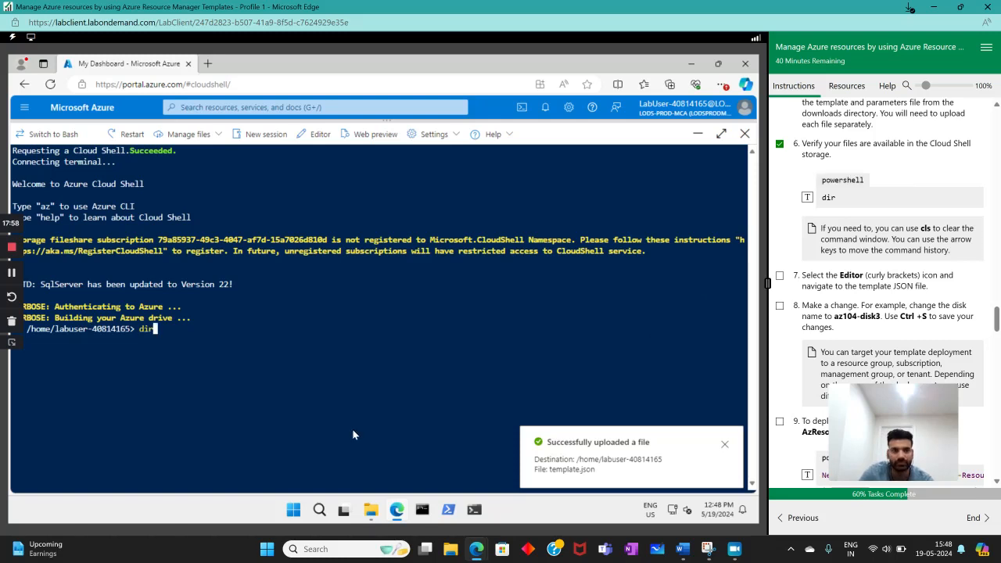
key("Return")
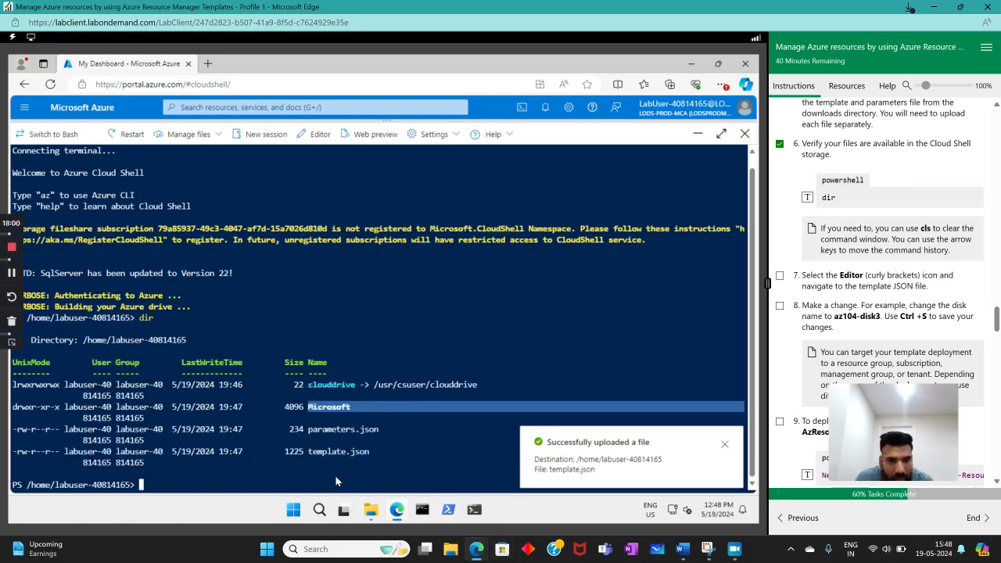
left_click_drag(307, 431, 385, 435)
left_click_drag(305, 453, 378, 446)
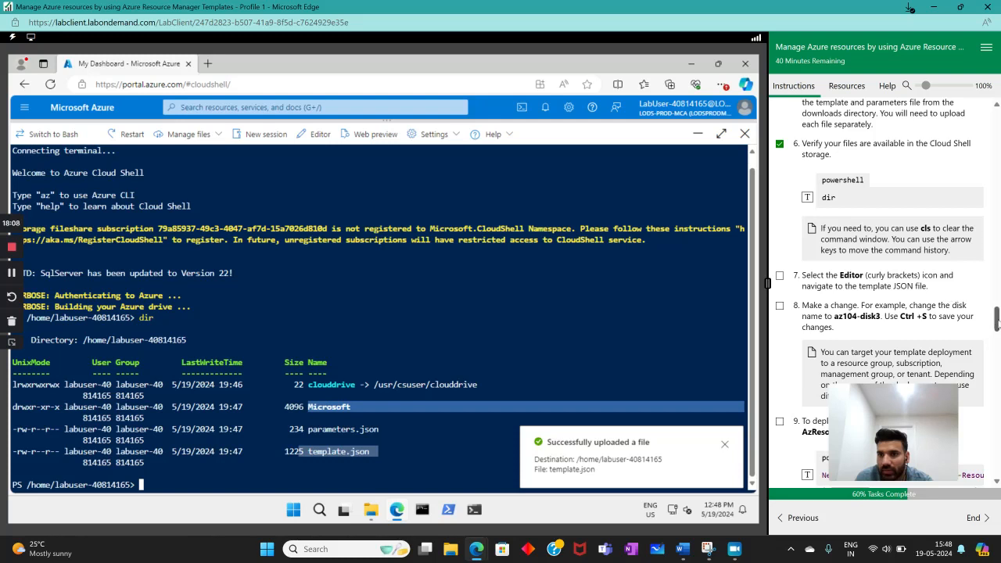
- Mark instruction 7, about navigating to the template JSON file, as complete and dismiss the file upload notification
scroll(992, 321, "down", 2)
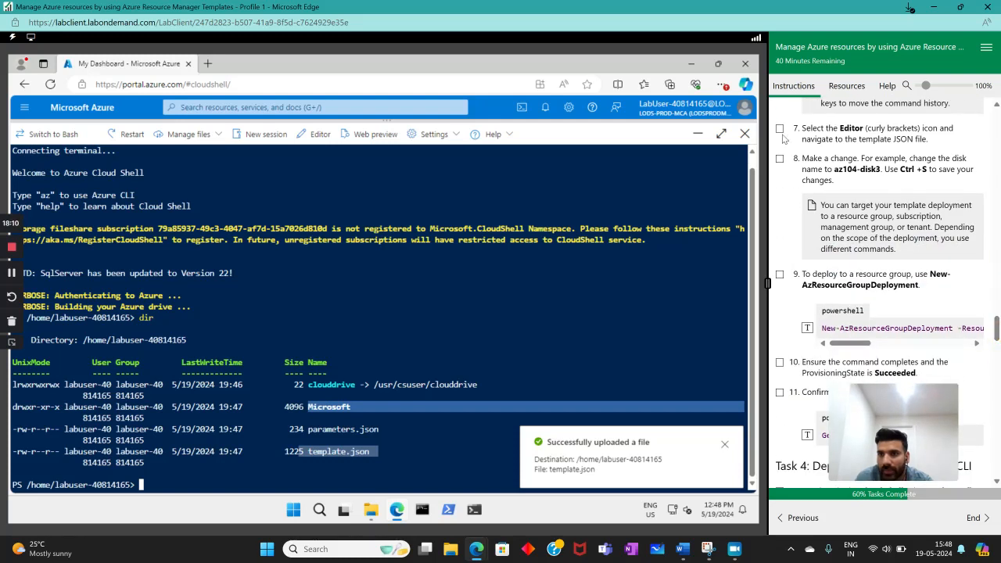
left_click(356, 471)
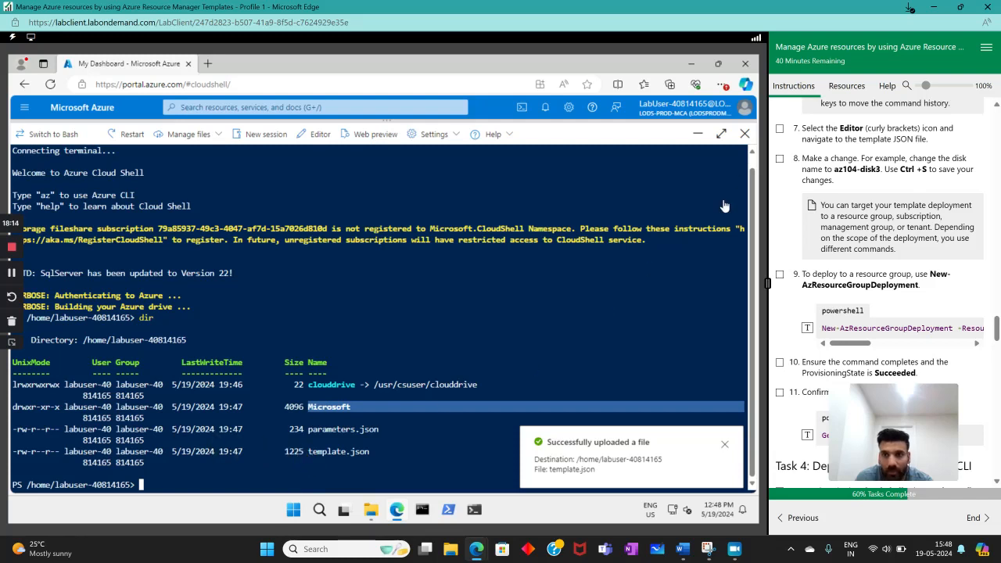
scroll(912, 184, "up", 1)
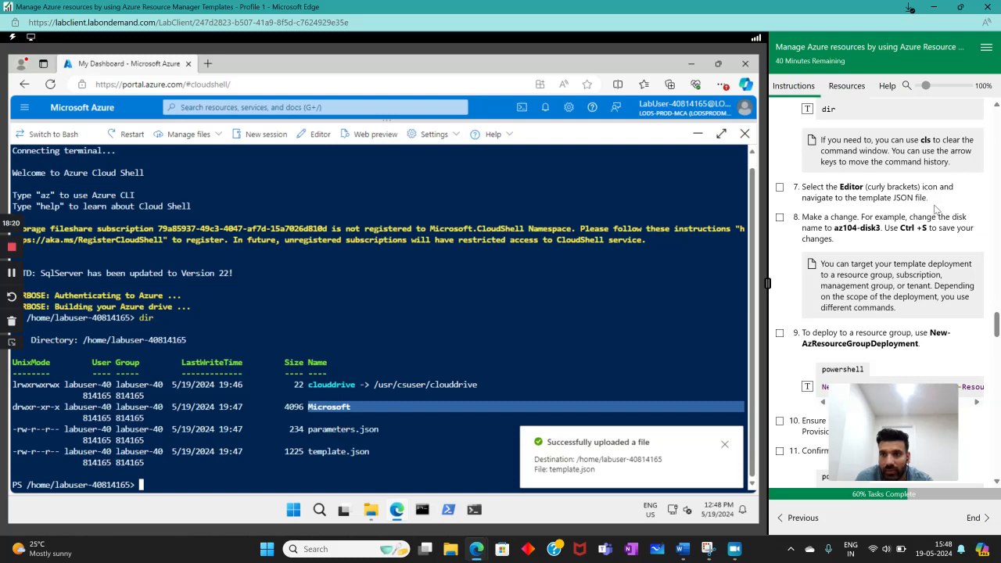
scroll(935, 208, "up", 1)
scroll(936, 205, "down", 1)
left_click(780, 188)
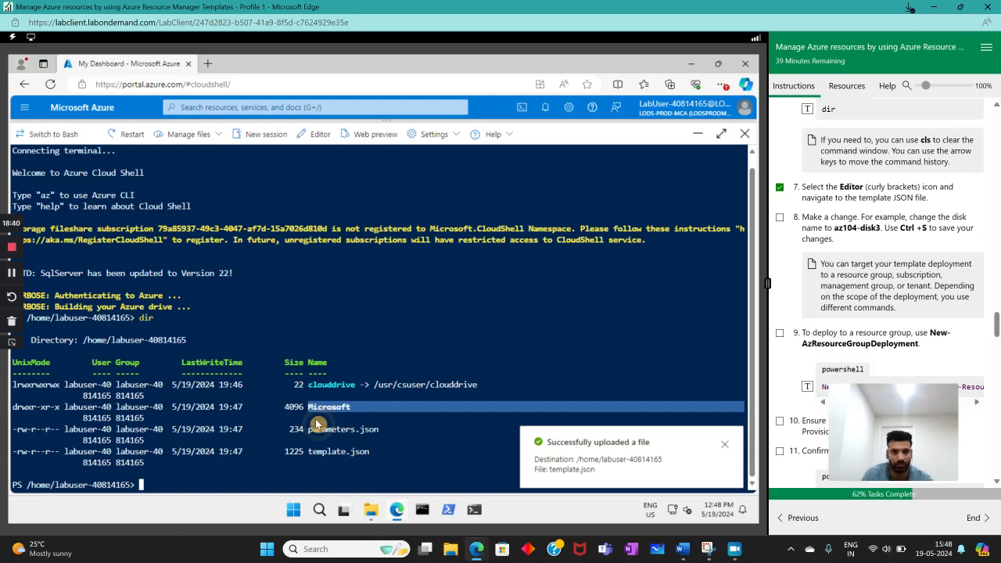
left_click_drag(311, 428, 374, 432)
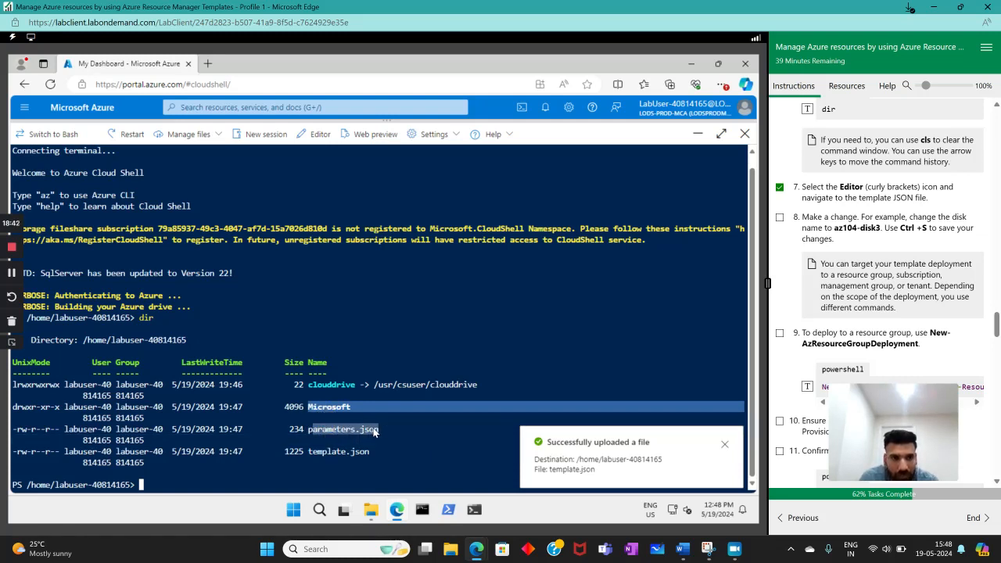
left_click(475, 444)
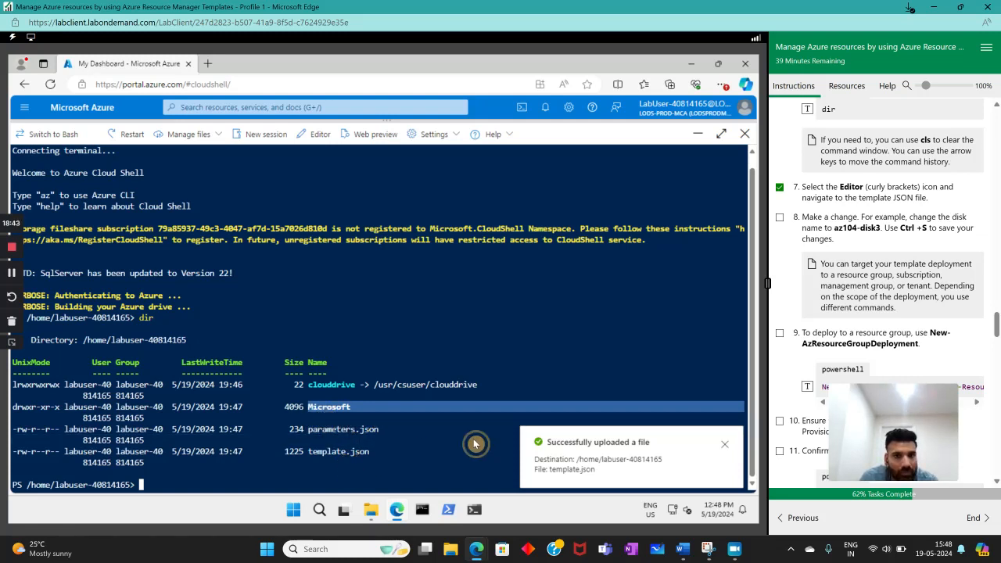
left_click(725, 446)
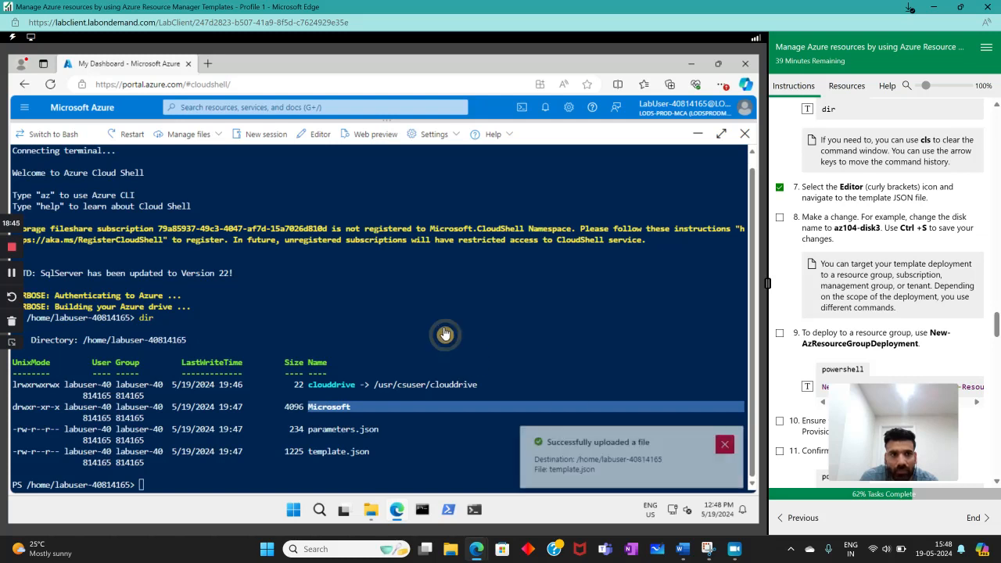
left_click(186, 137)
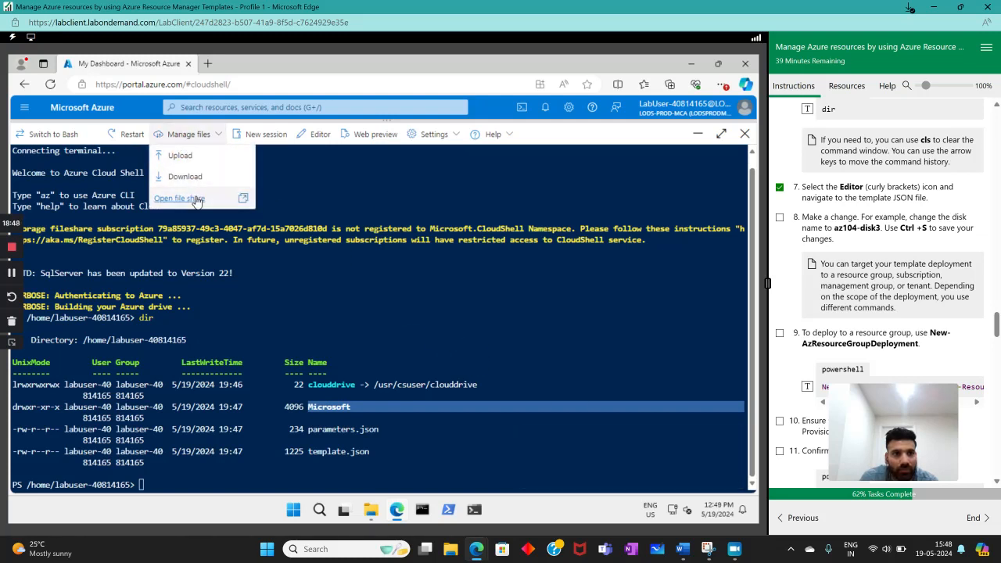
left_click(354, 150)
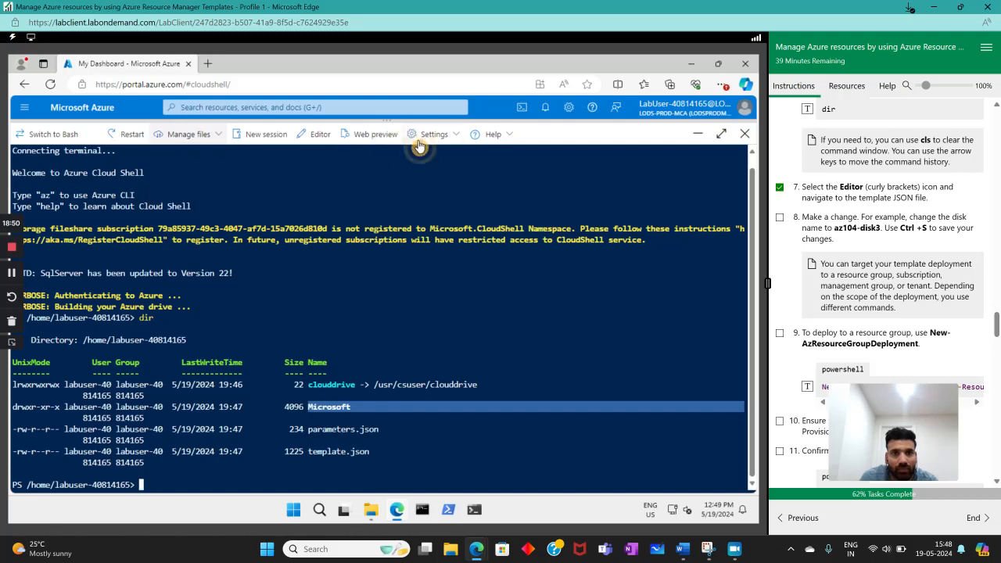
left_click(439, 142)
mouse_move(474, 191)
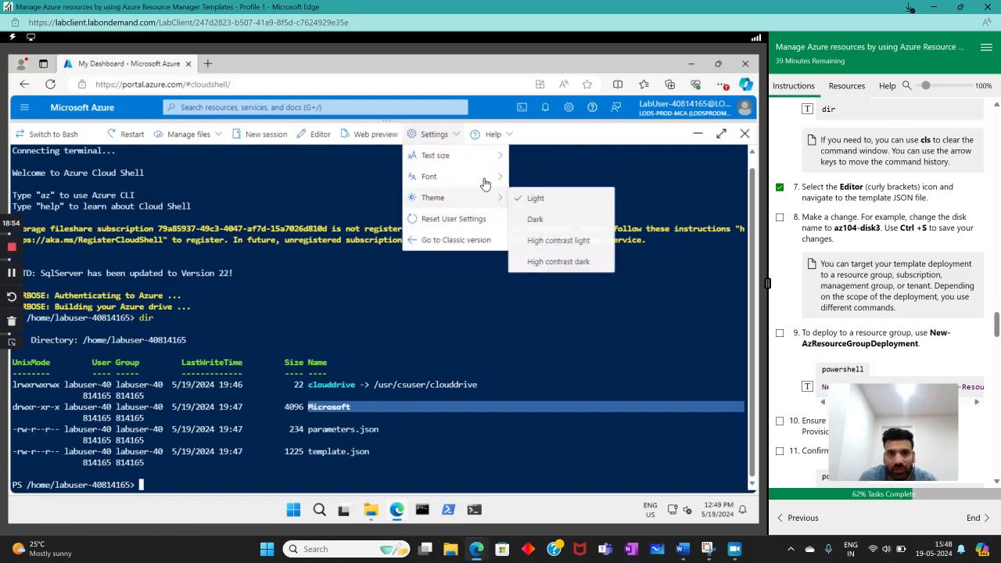
left_click(453, 296)
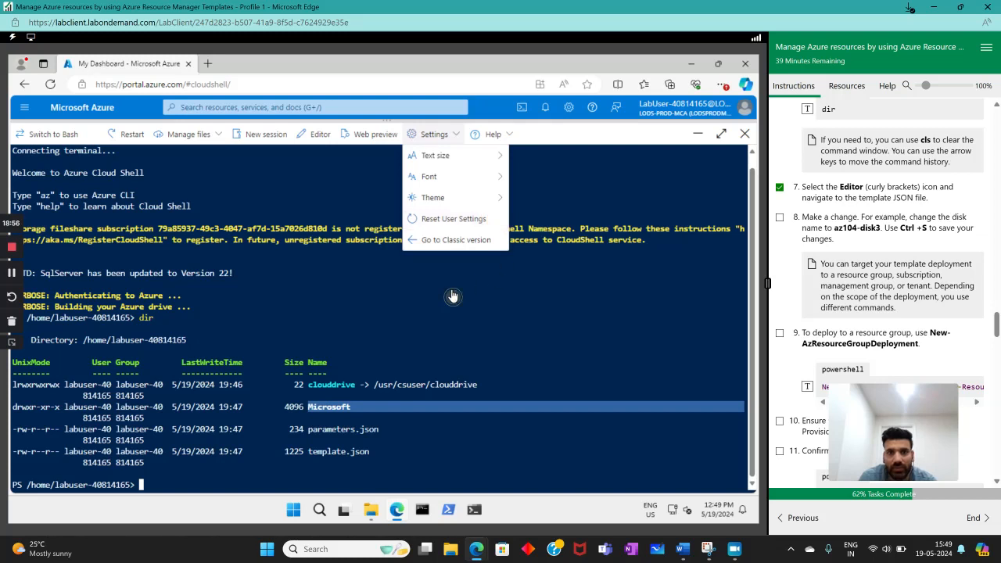
- Switch to Classic Cloud Shell and open template.json in its editor
left_click(316, 134)
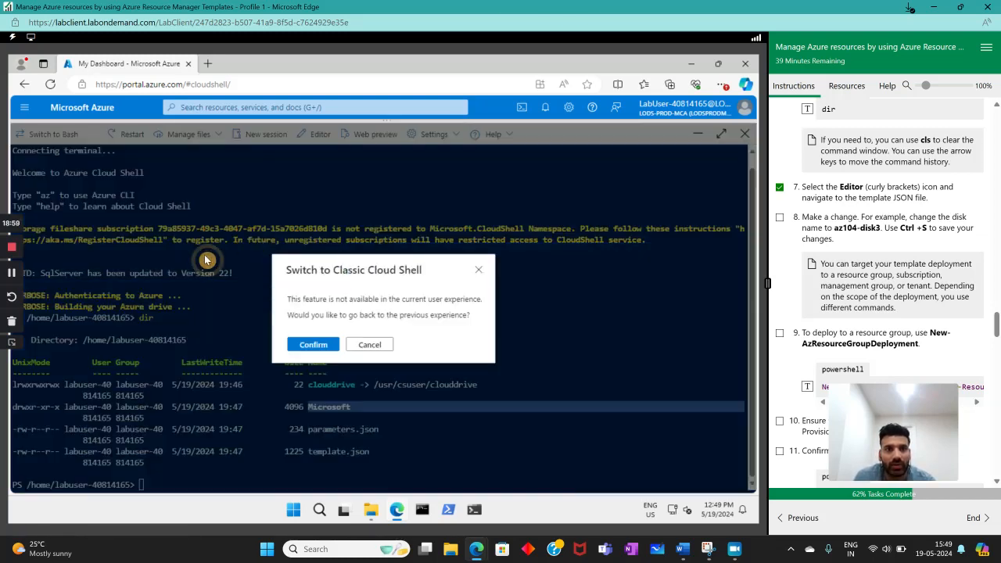
left_click(311, 344)
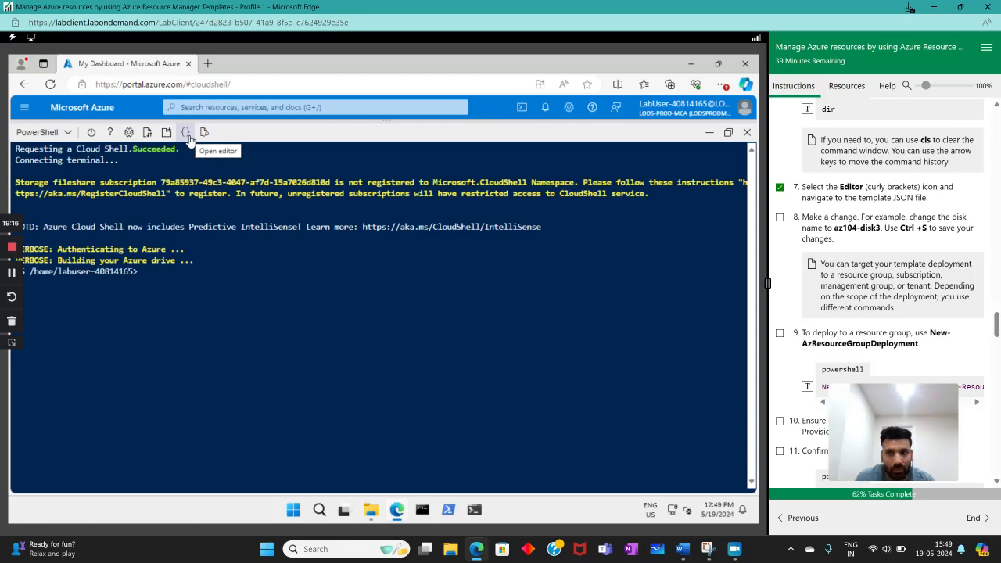
left_click(189, 138)
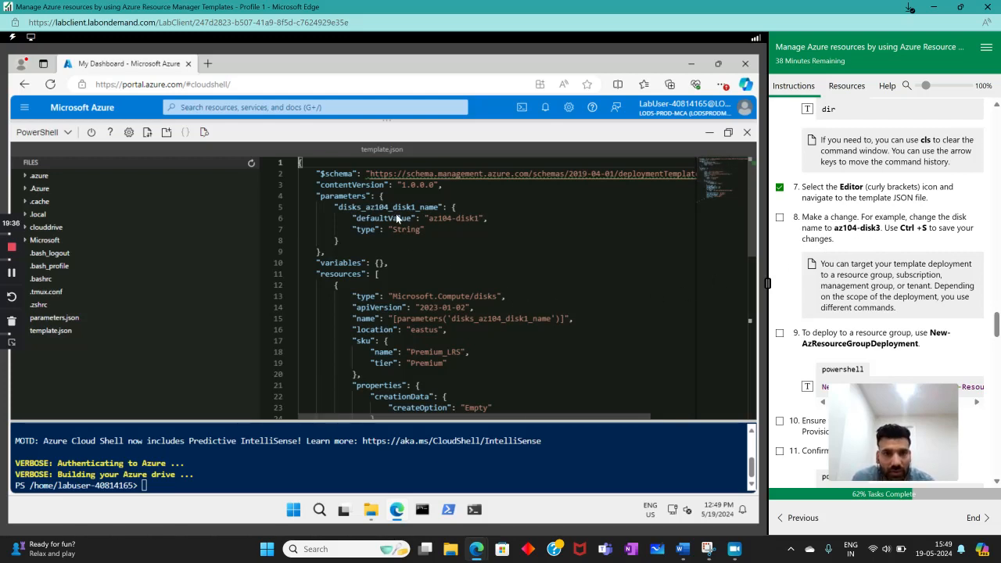
- Set the disk name's default value to az104-disk3 in template.json, save the file, and mark instruction 8 as complete
left_click(475, 218)
key("BackSpace")
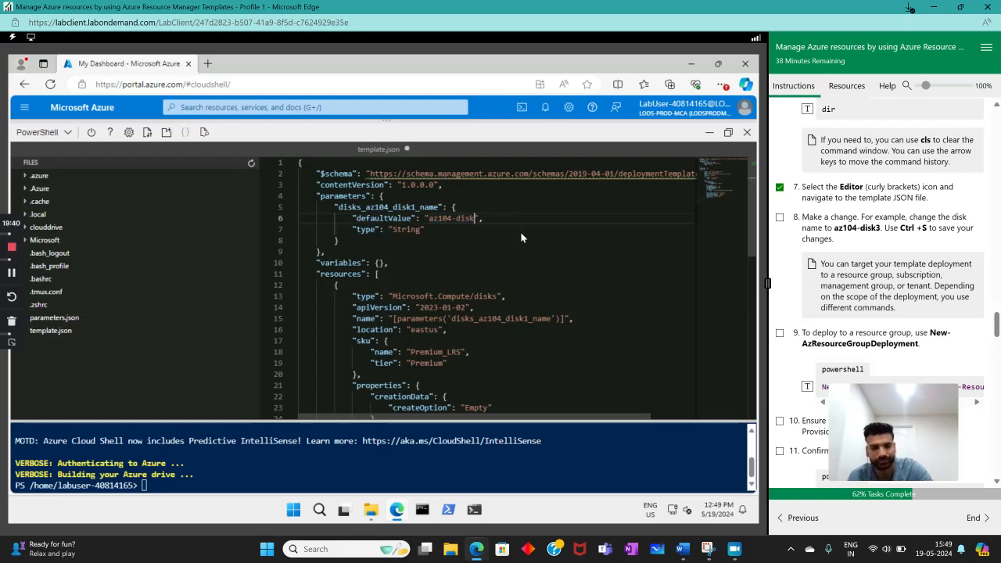
type("3")
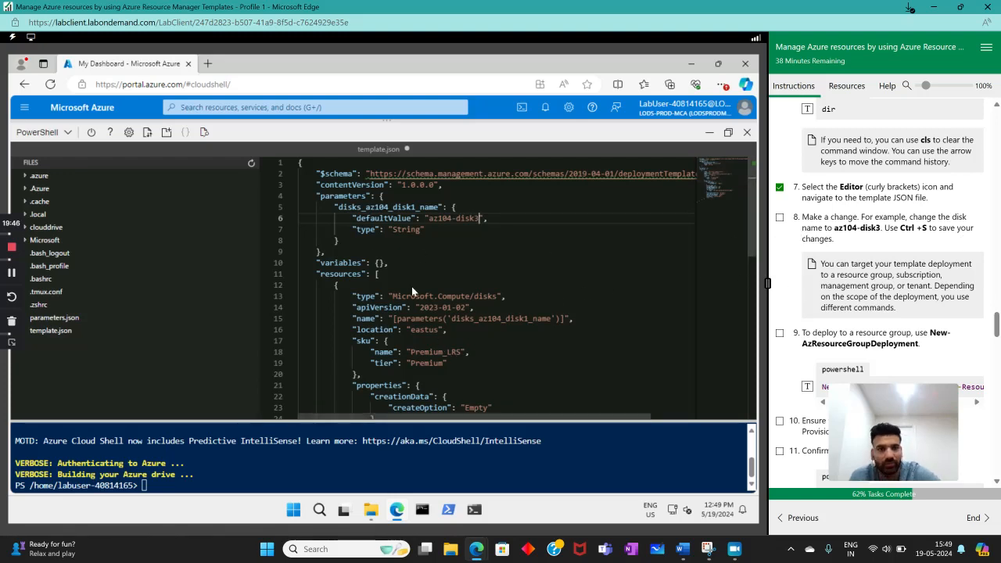
key("ctrl+s")
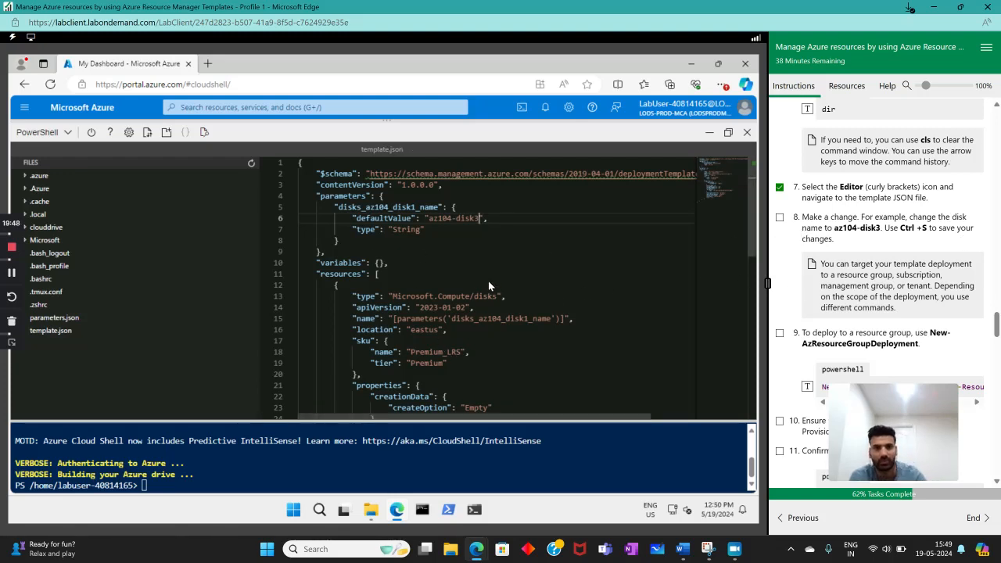
left_click(779, 217)
- Run New-AzResourceGroupDeployment for resource group az104-rg3 with template file template.json and parameter file parameters.json
scroll(859, 289, "down", 1)
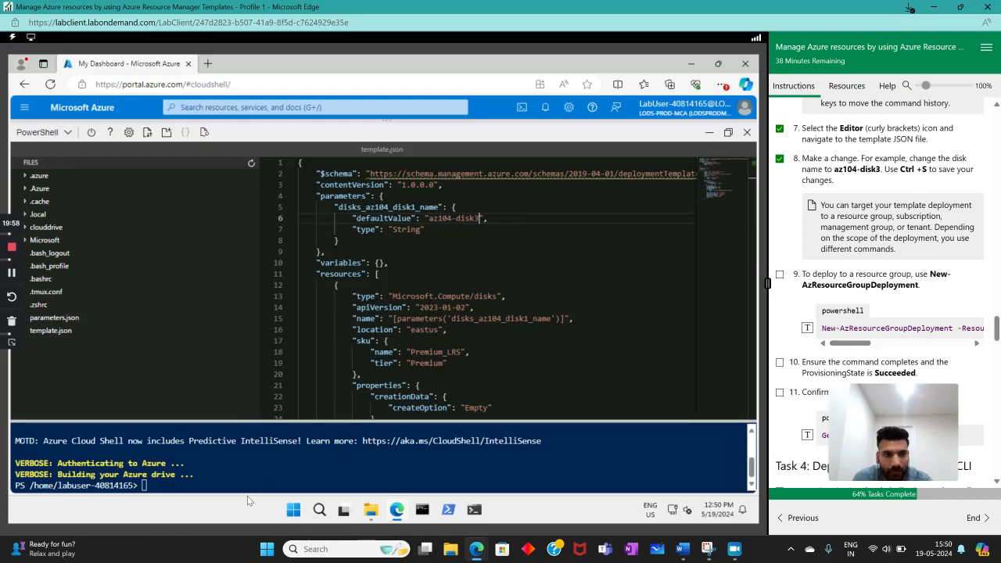
left_click(807, 328)
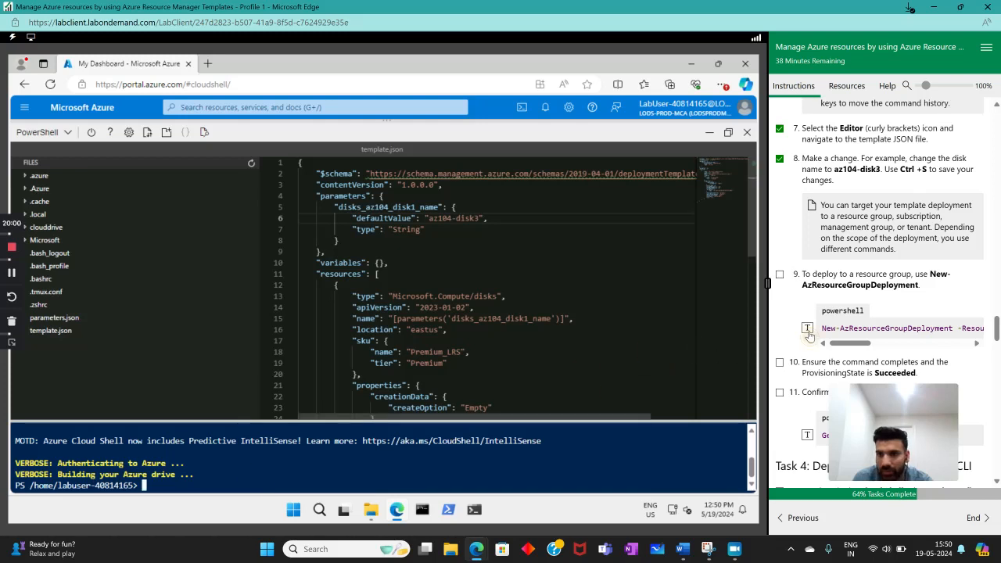
left_click(582, 438)
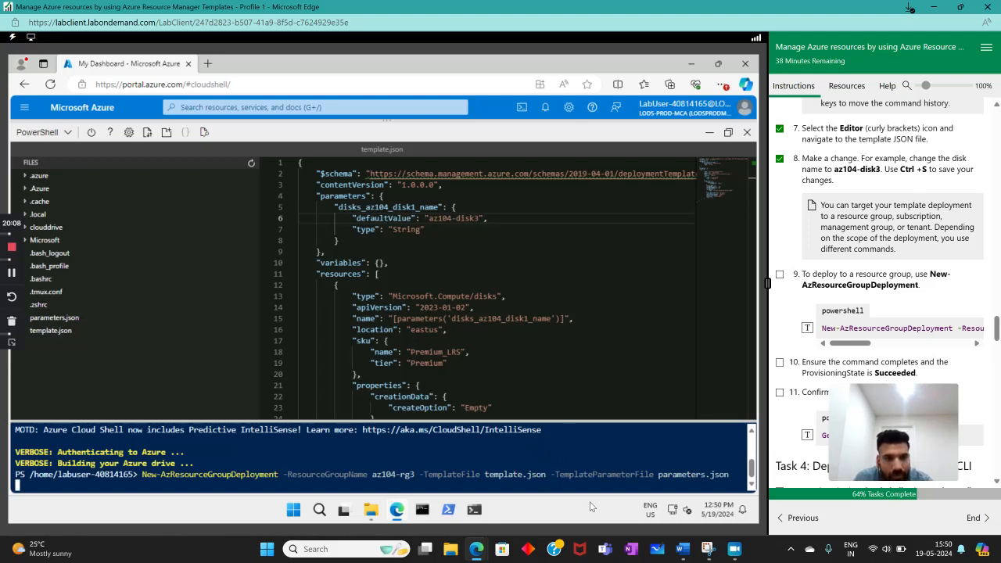
key("Return")
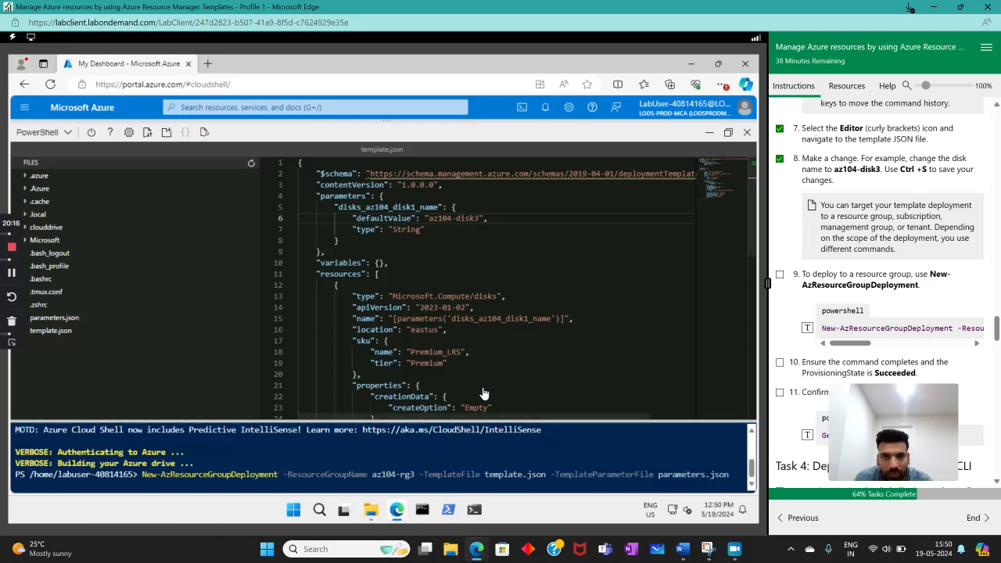
left_click(153, 482)
key("Return")
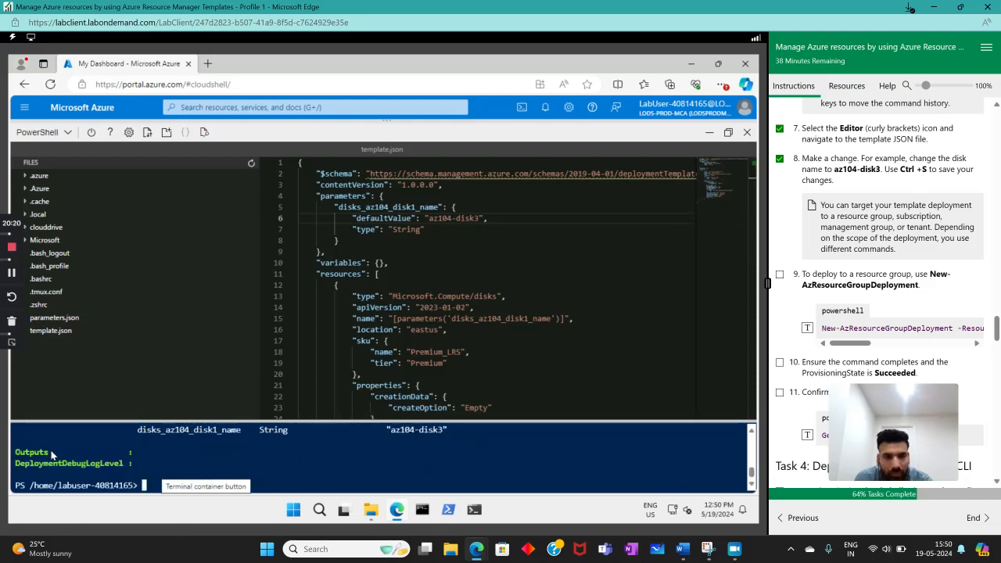
- Enlarge the terminal area and examine the deployment output's provisioning state and disk name parameter
scroll(86, 462, "up", 5)
scroll(101, 463, "down", 5)
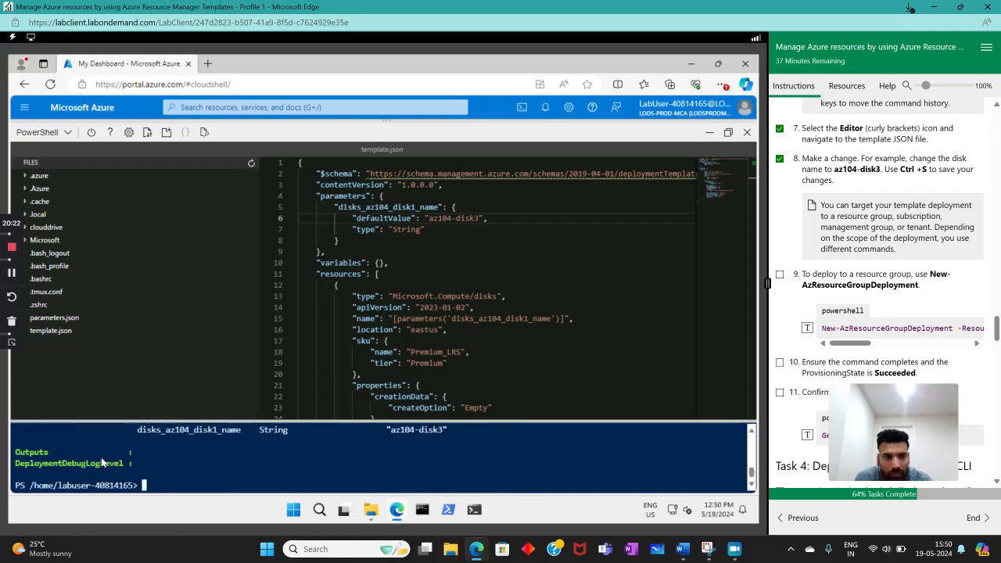
scroll(102, 463, "up", 5)
scroll(102, 464, "down", 5)
scroll(260, 450, "up", 4)
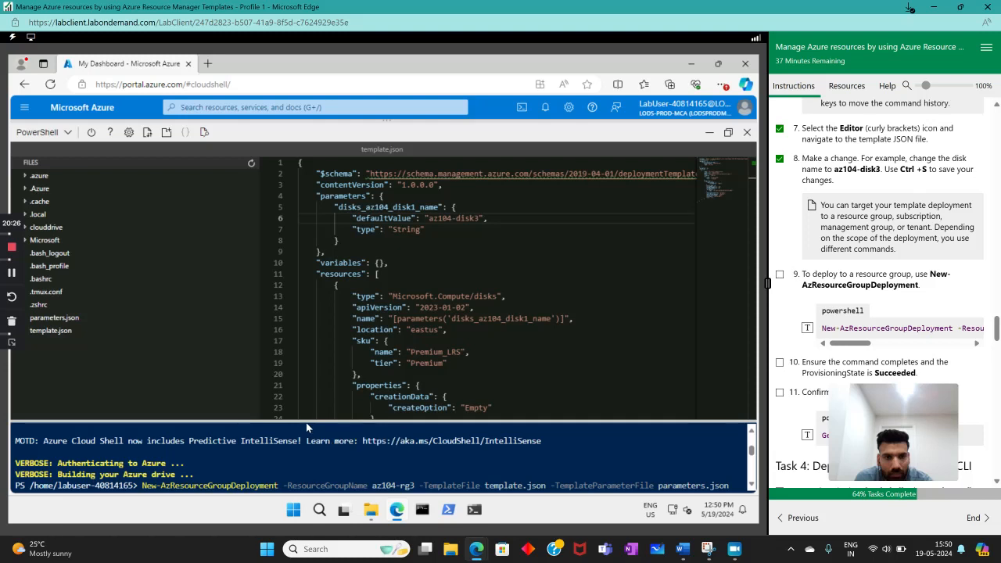
left_click_drag(302, 421, 269, 274)
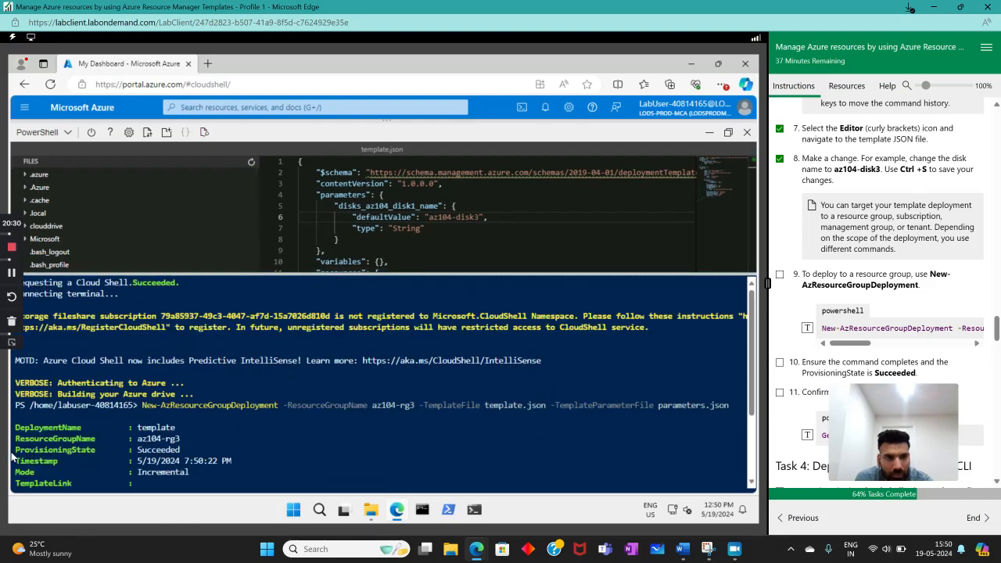
left_click_drag(135, 450, 198, 447)
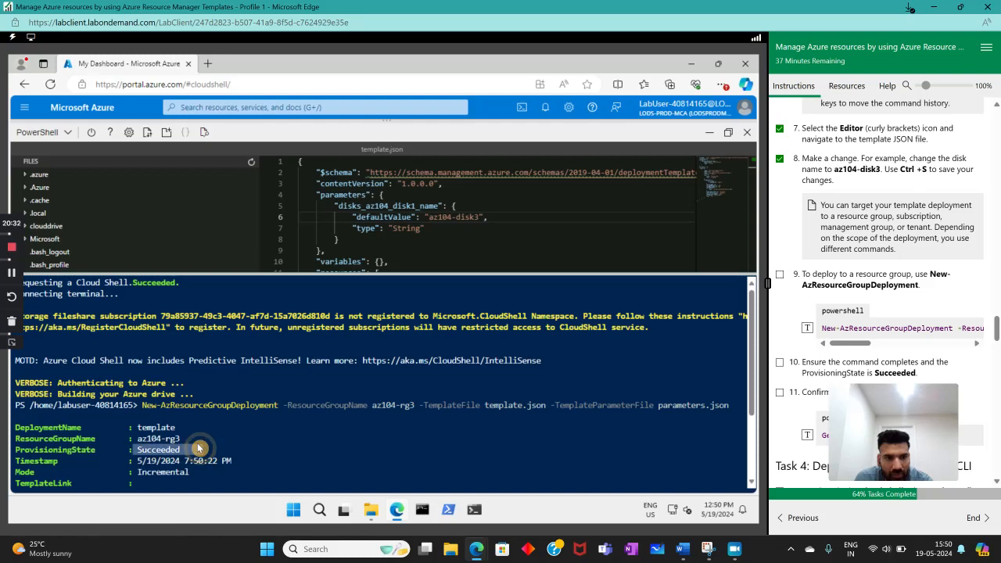
left_click(272, 465)
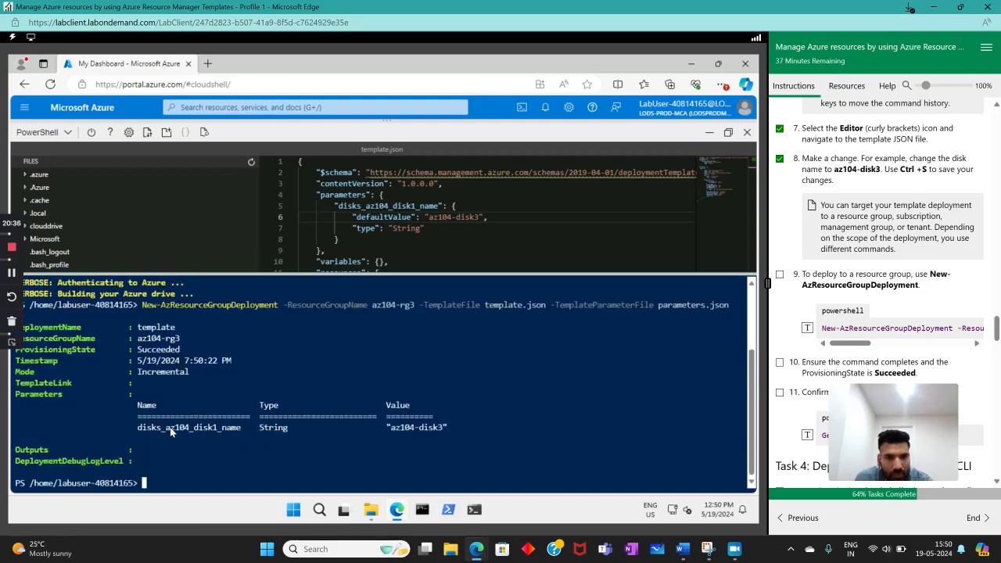
left_click_drag(39, 397, 66, 402)
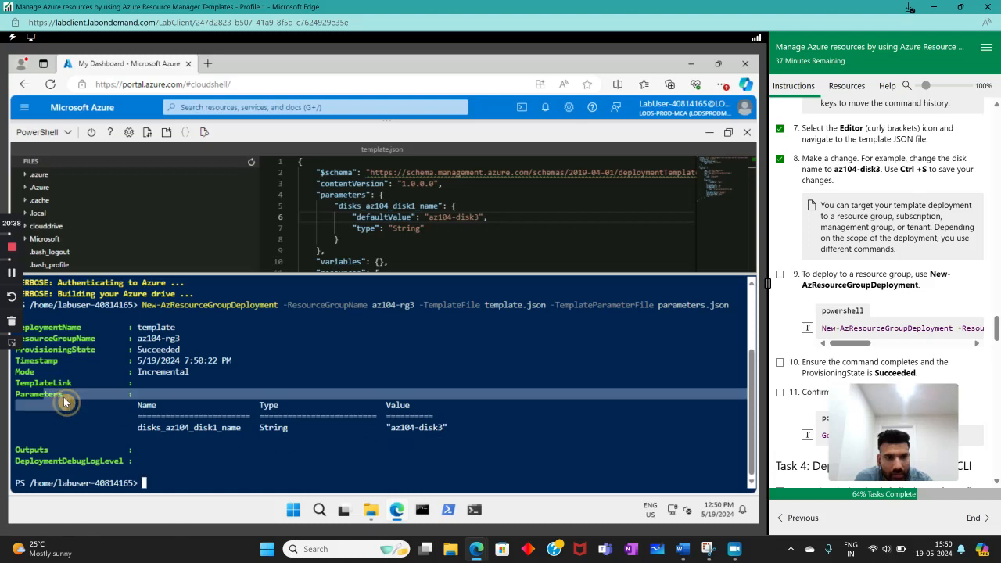
left_click(392, 431)
left_click_drag(390, 431, 458, 428)
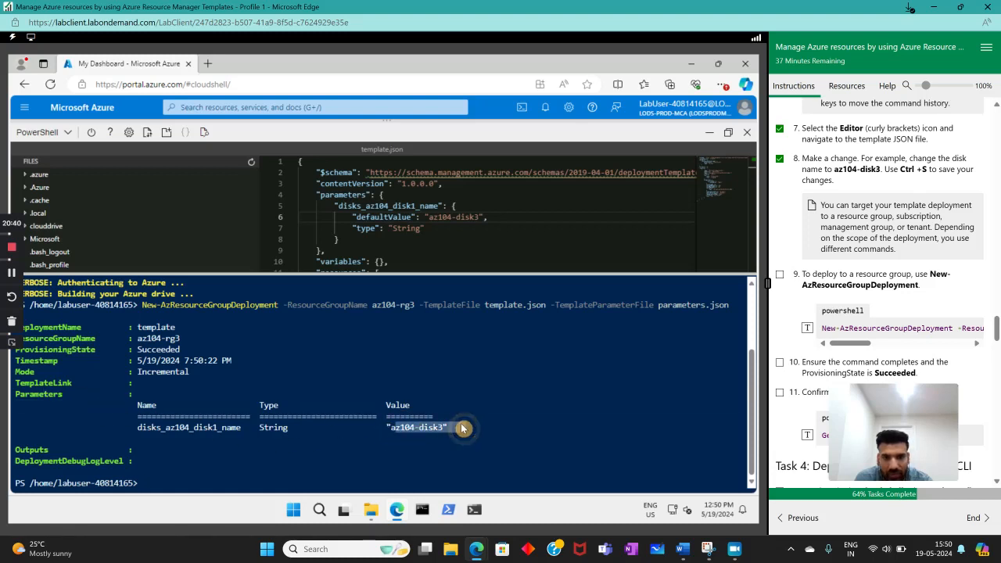
key("ctrl+c")
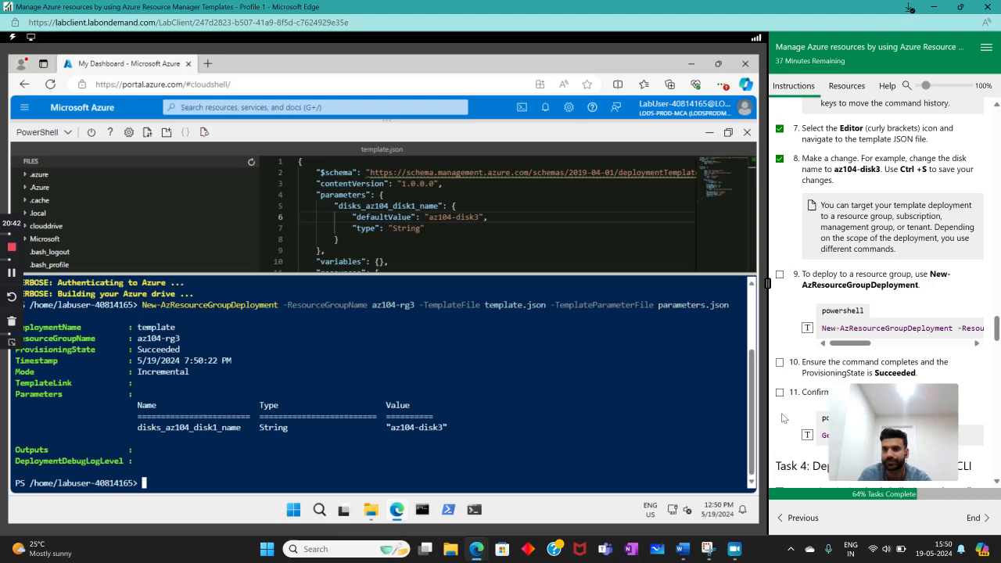
- Mark instructions 9 and 10, about deploying to the resource group and checking the provisioning state, as complete
left_click(779, 274)
scroll(809, 298, "down", 3)
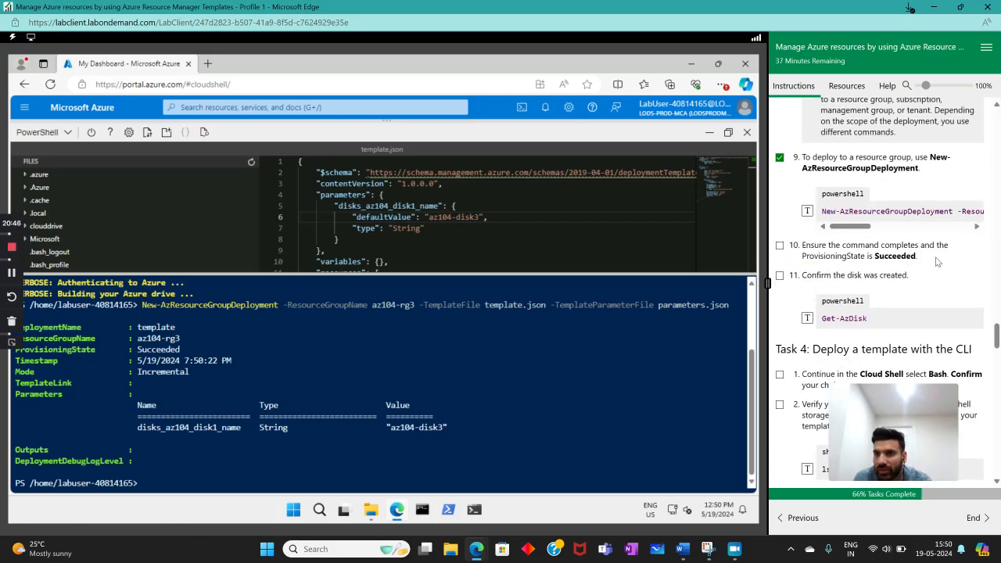
double_click(895, 256)
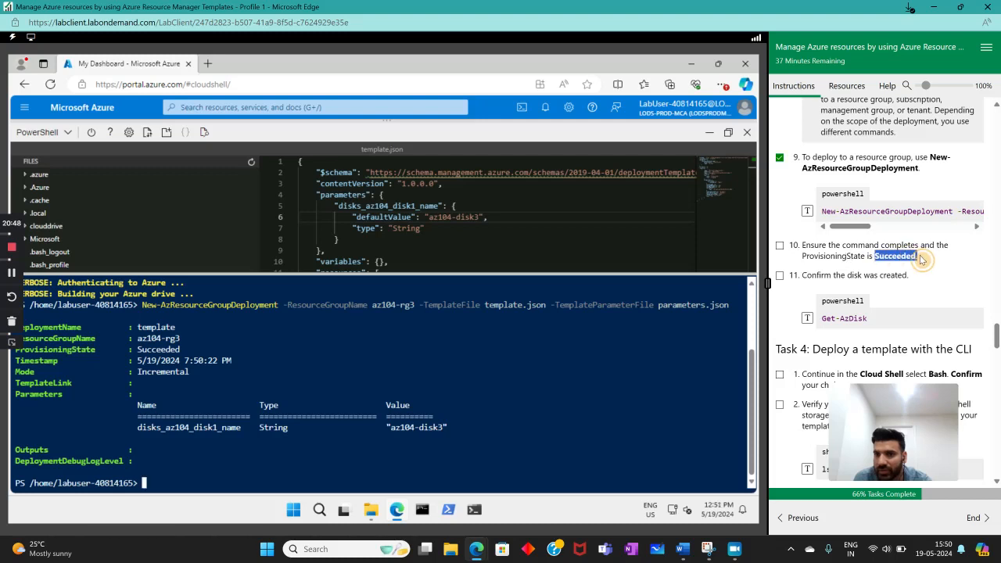
left_click(779, 245)
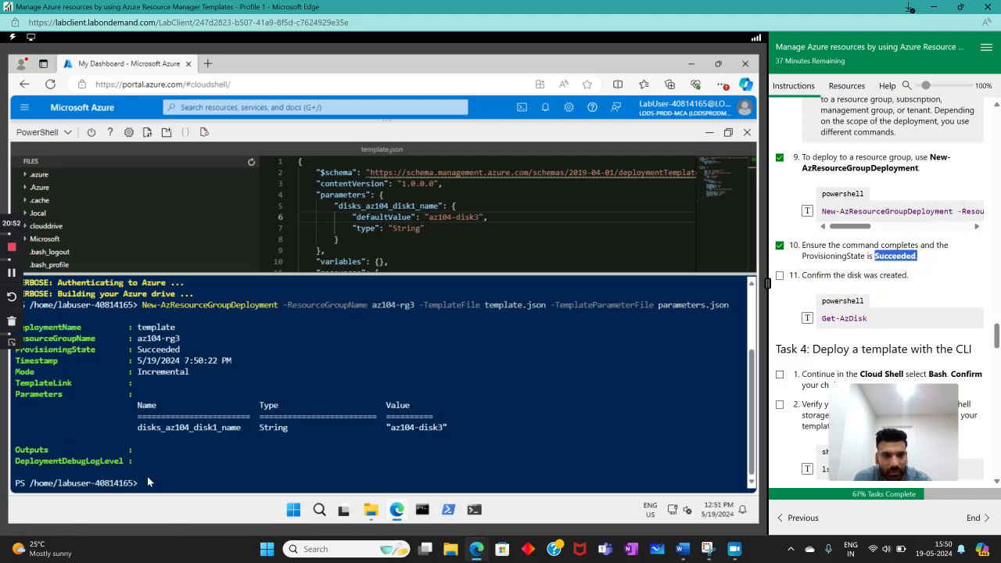
- Run Get-AzDisk, review the listed disks for the new one, and mark instruction 11 as complete
left_click(809, 320)
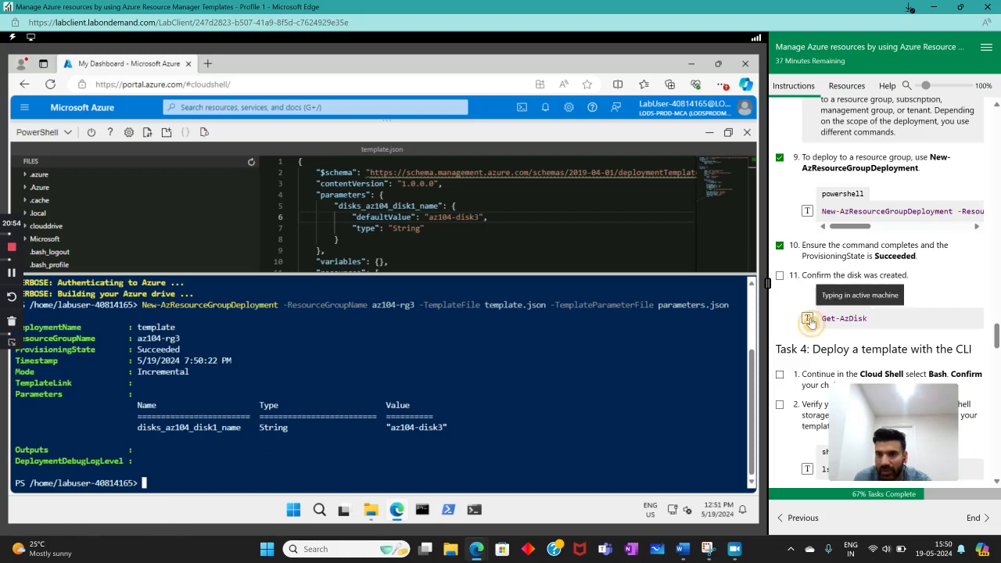
mouse_move(370, 519)
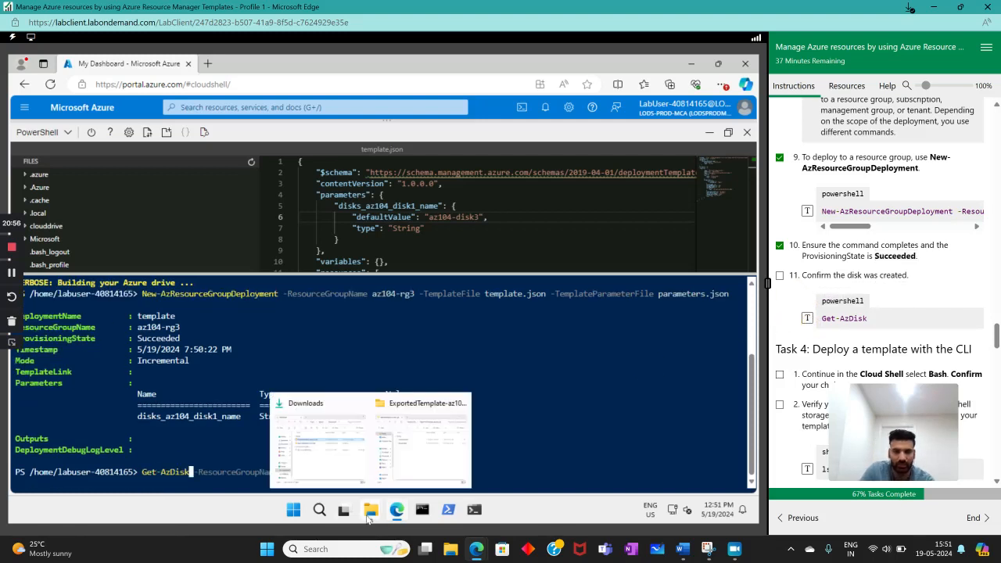
key("Return")
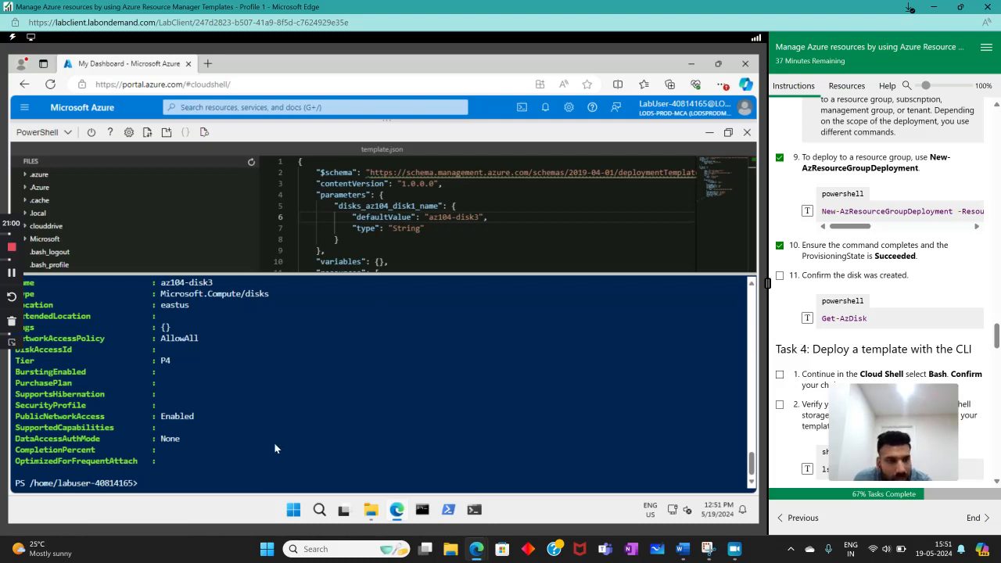
scroll(205, 434, "up", 5)
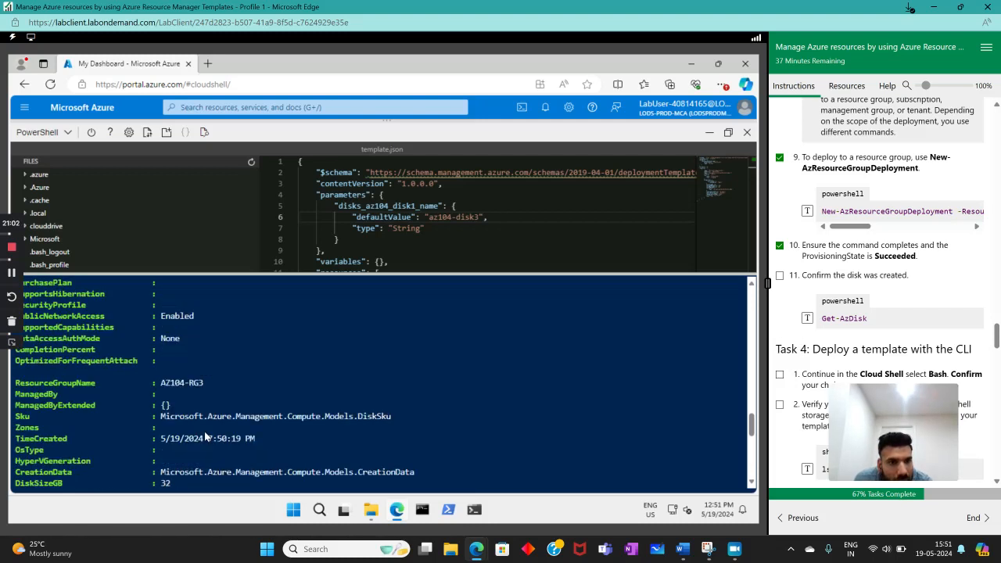
left_click_drag(750, 428, 757, 377)
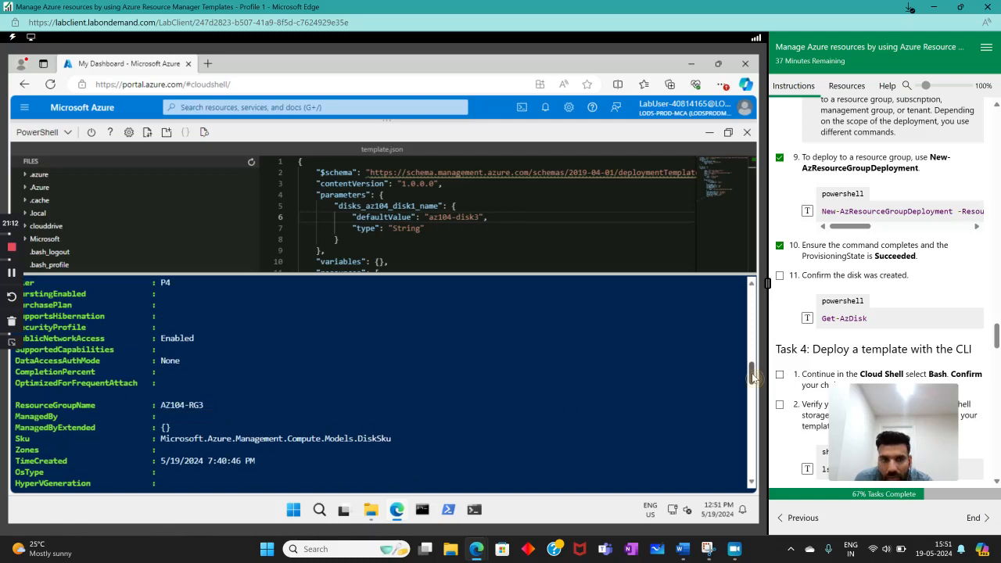
left_click_drag(755, 378, 755, 463)
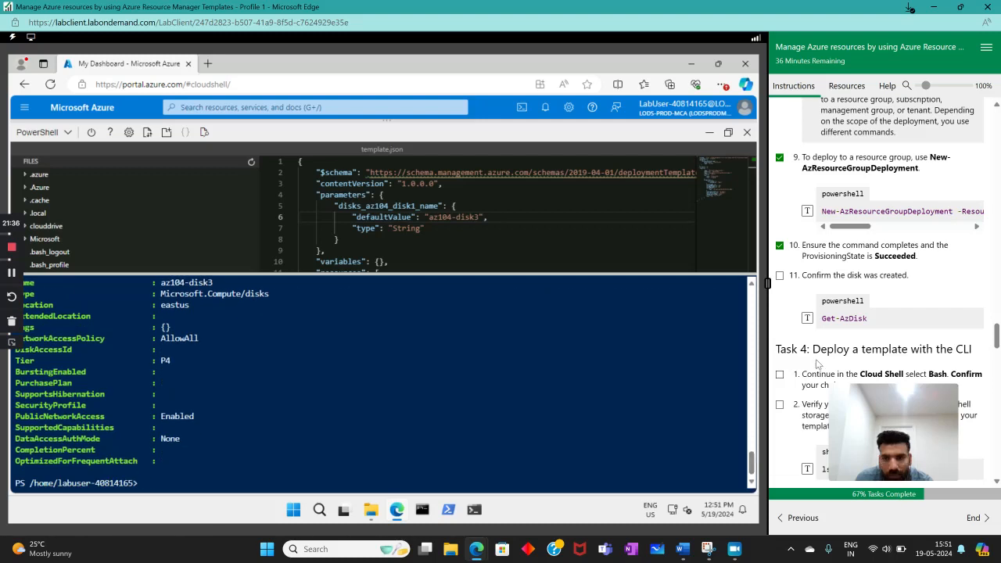
left_click(780, 275)
- Switch Cloud Shell from PowerShell to Bash, confirm the change, and mark Task 4 instruction 1 as complete
scroll(813, 325, "down", 2)
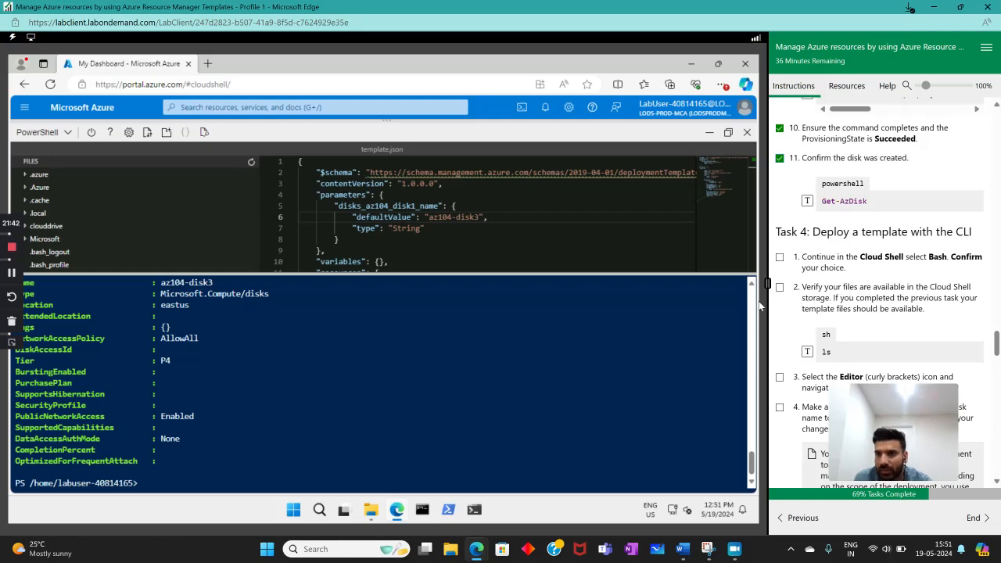
left_click(522, 108)
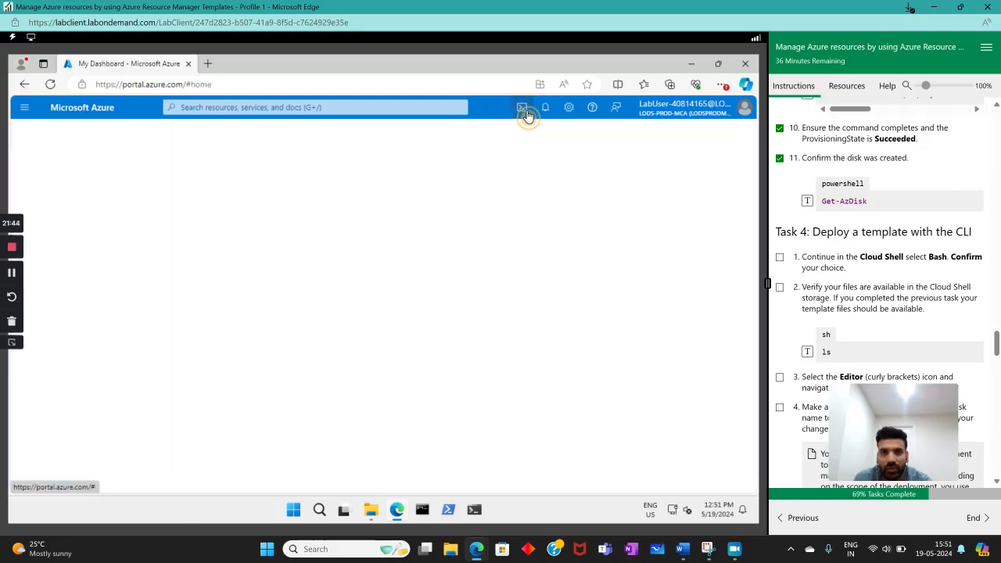
left_click(522, 107)
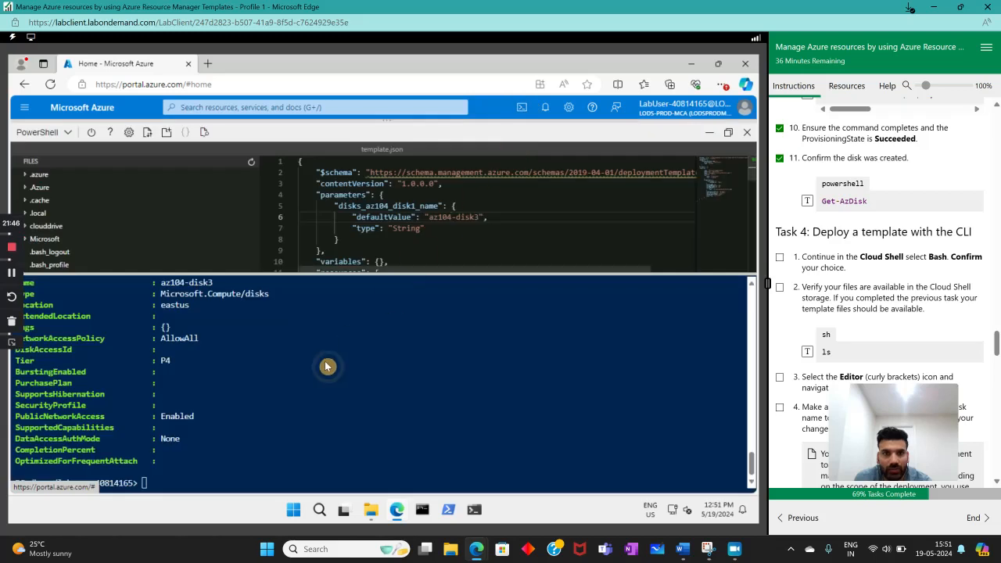
left_click(58, 136)
left_click(42, 154)
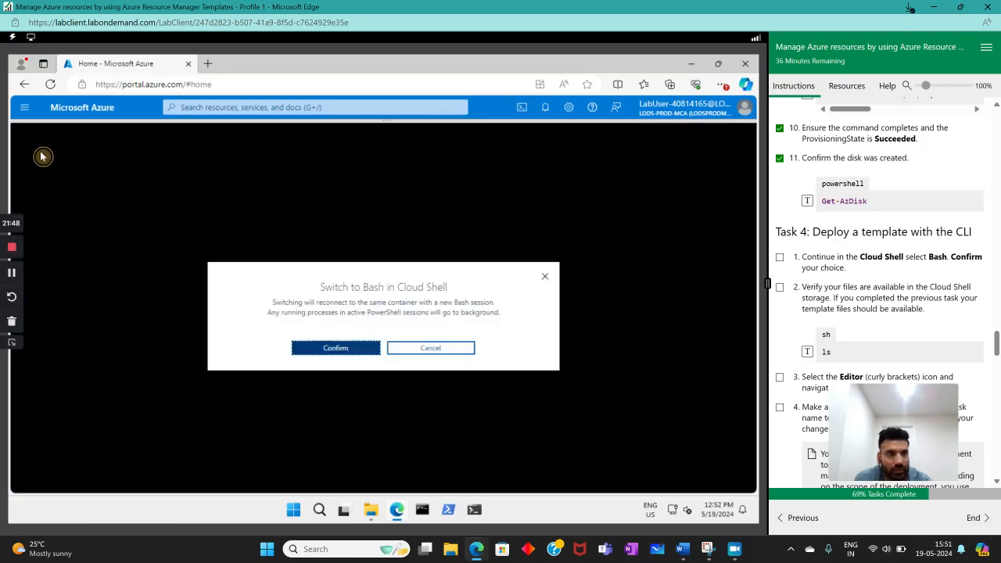
left_click(353, 351)
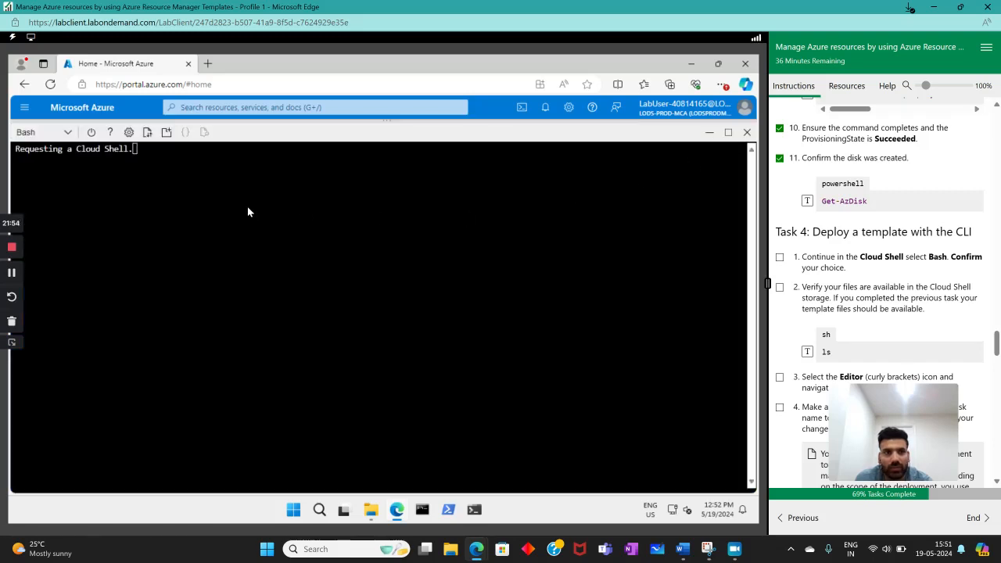
left_click(779, 256)
- Run ls in the Bash session to check for the template files and mark instruction 2 as complete
scroll(898, 300, "down", 3)
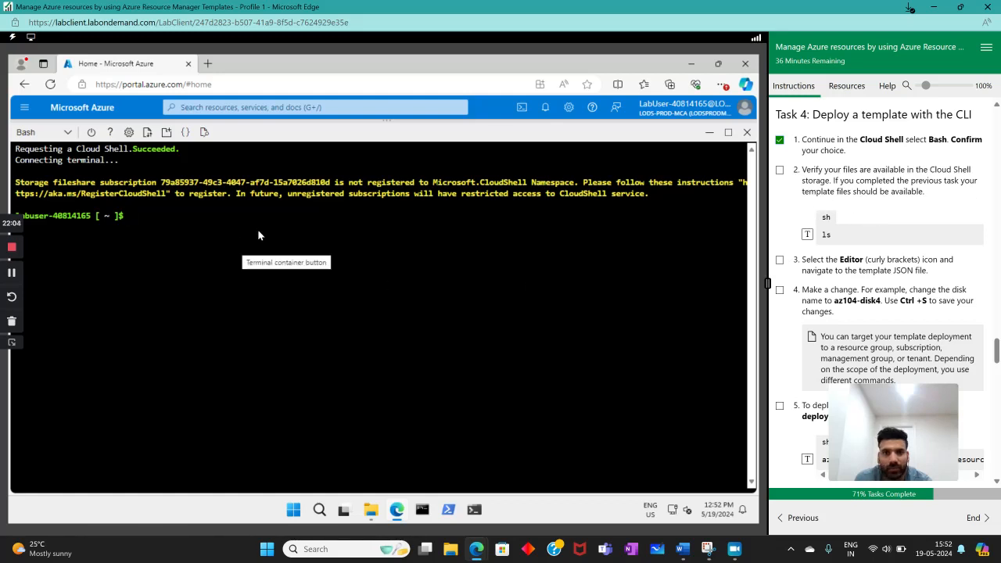
left_click(809, 235)
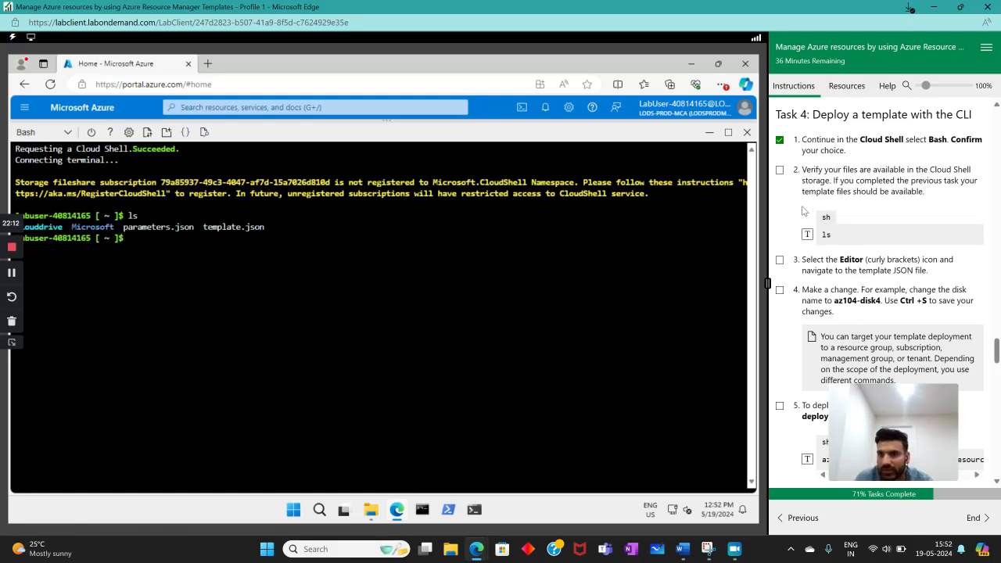
left_click(779, 171)
- Open template.json in the Cloud Shell editor from the Bash session
scroll(870, 224, "down", 1)
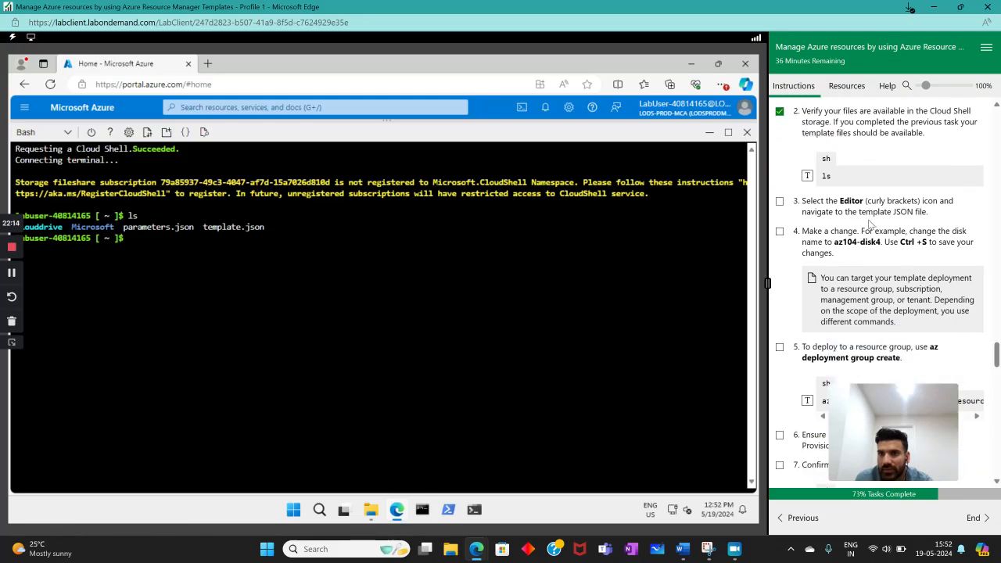
left_click(185, 132)
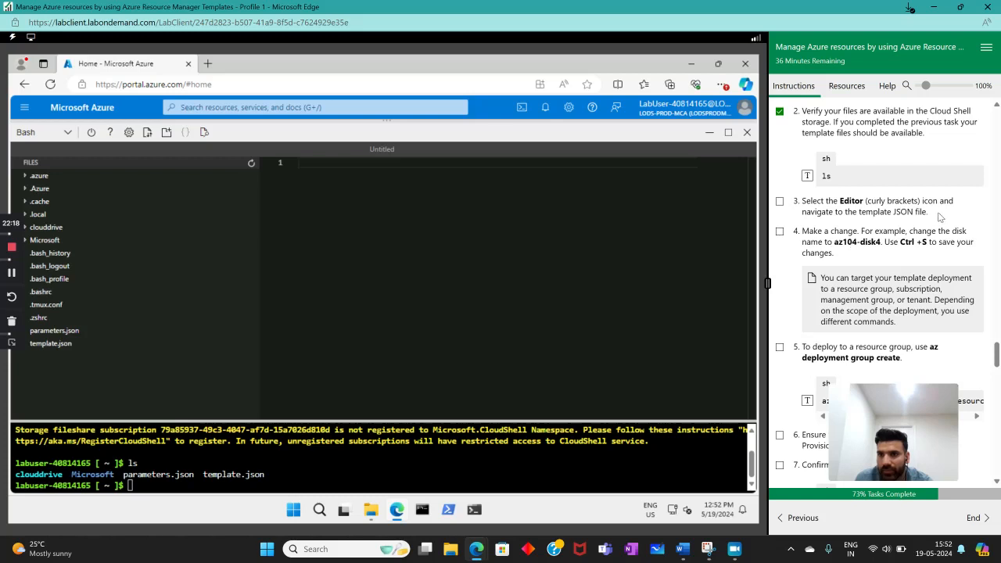
left_click(88, 345)
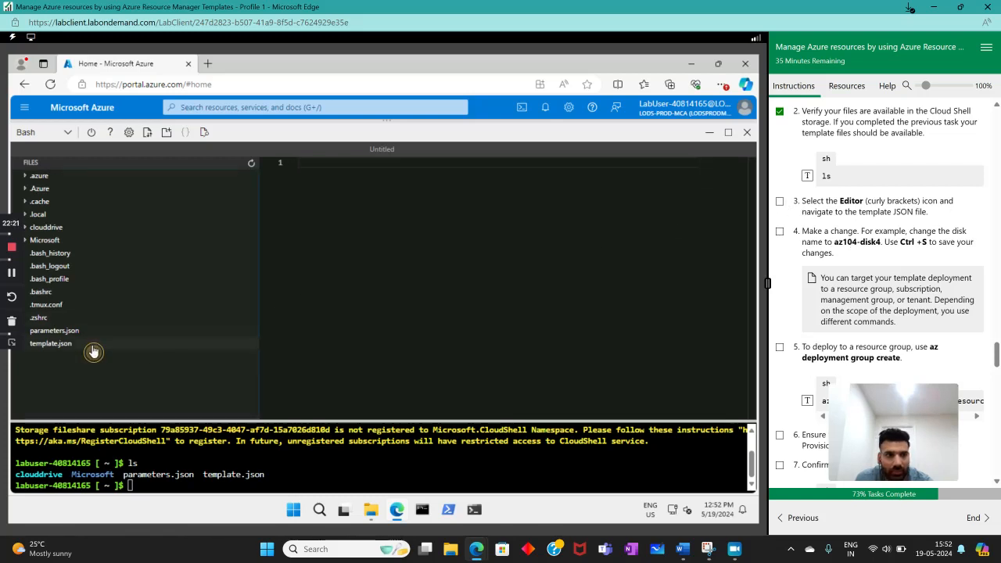
- Change the disk name's defaultValue in template.json to az104-disk4, save the file, and mark Task 4 instructions 3 and 4 as complete
left_click(780, 201)
scroll(843, 270, "down", 1)
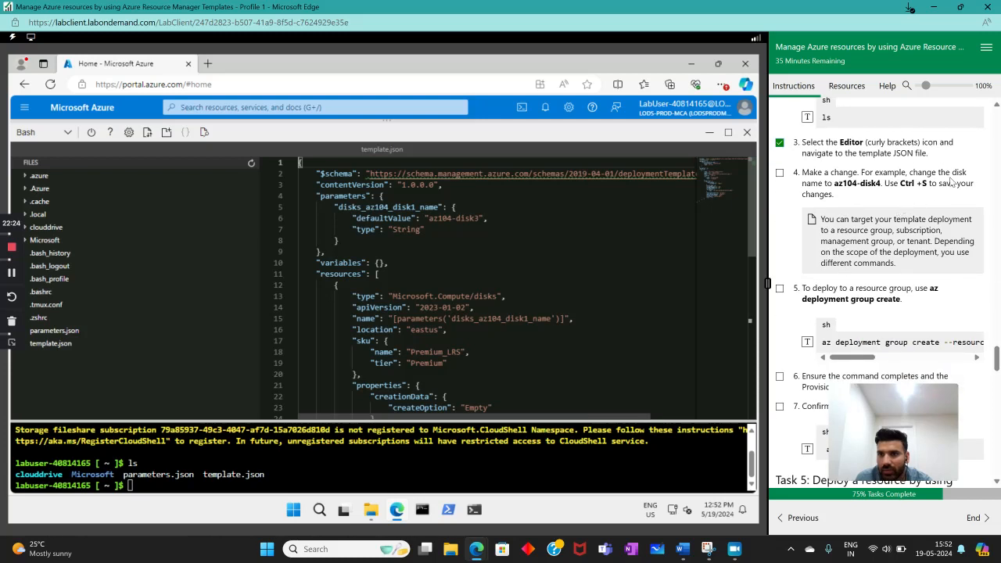
double_click(471, 213)
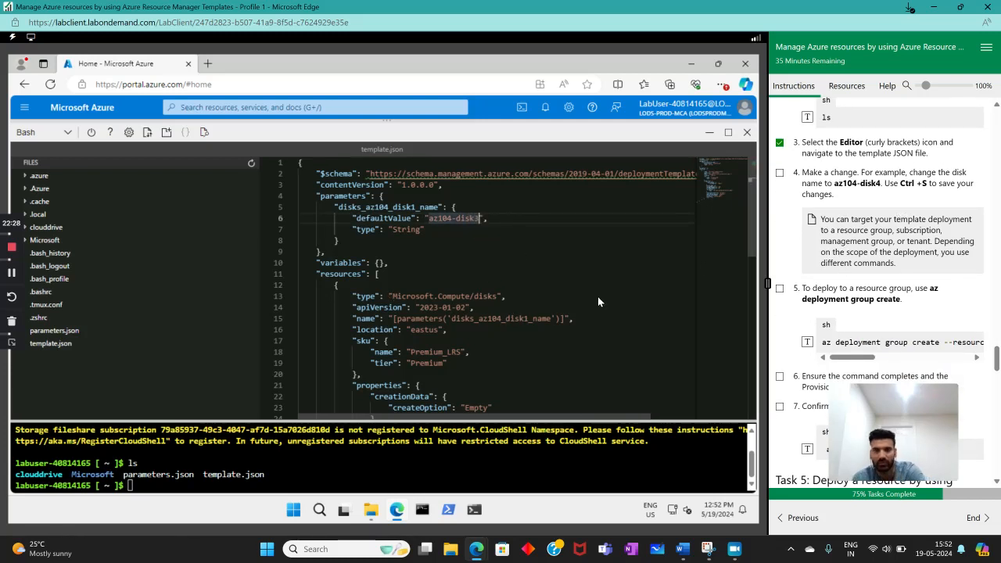
key("BackSpace")
type("4")
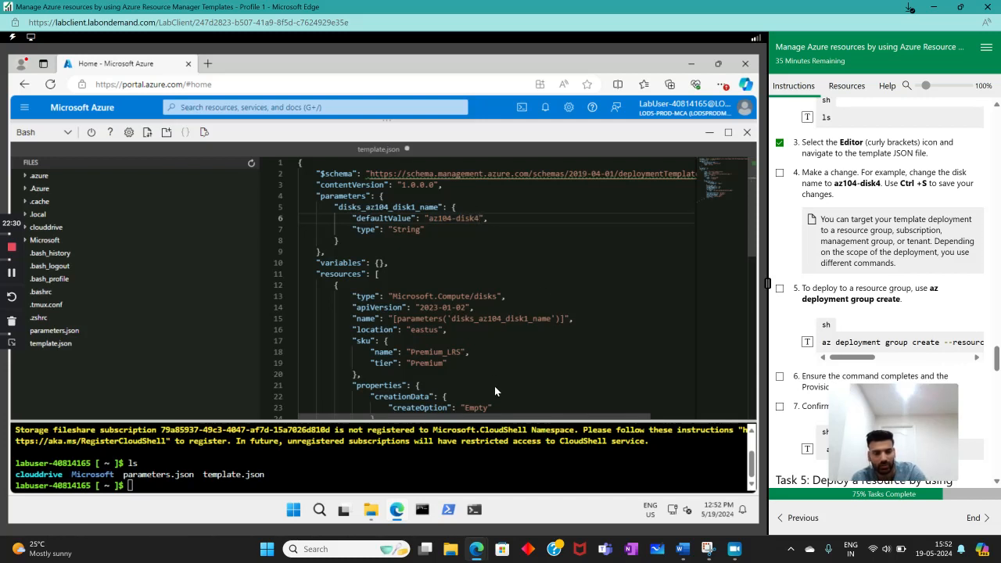
key("ctrl+s")
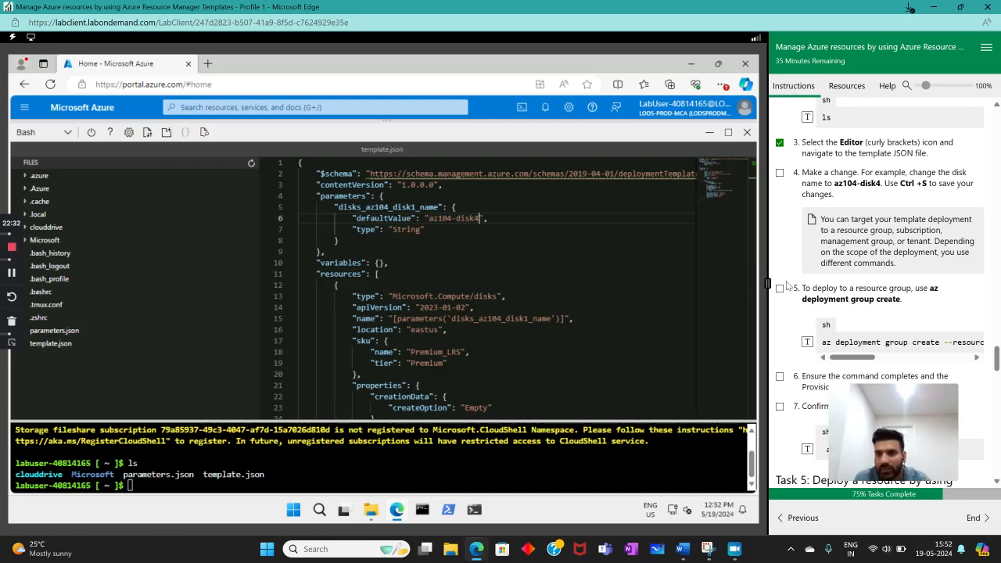
left_click(780, 172)
scroll(816, 289, "down", 1)
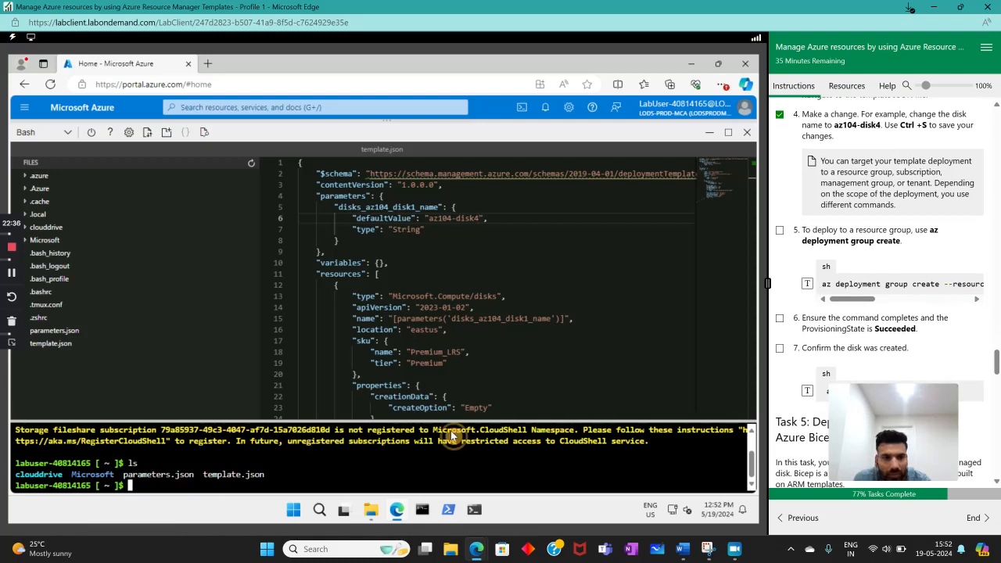
- Mark instruction 5 as complete, run az deployment group create for az104-rg3 with template.json and parameters.json, and enlarge the terminal area
left_click(779, 230)
left_click(808, 283)
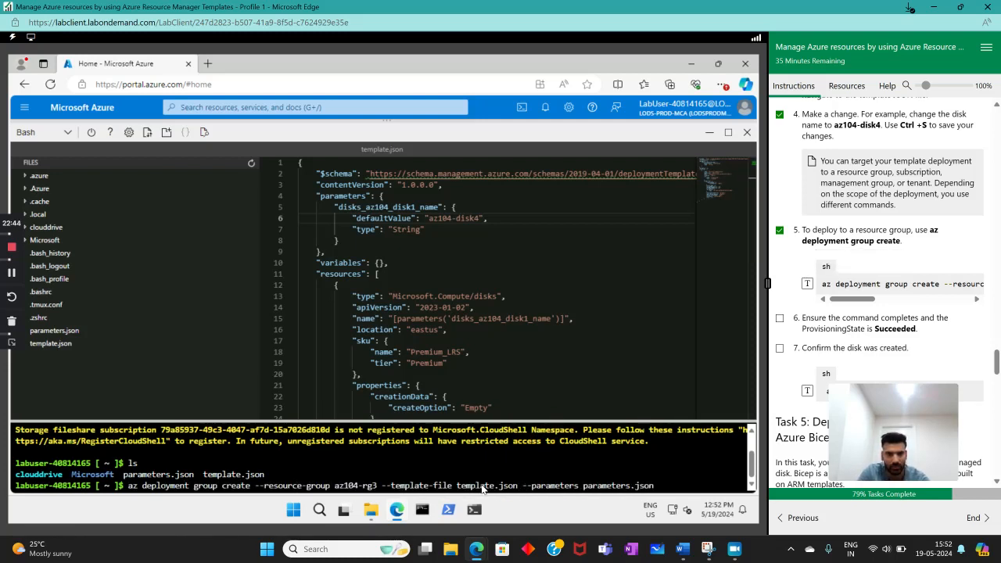
key("Return")
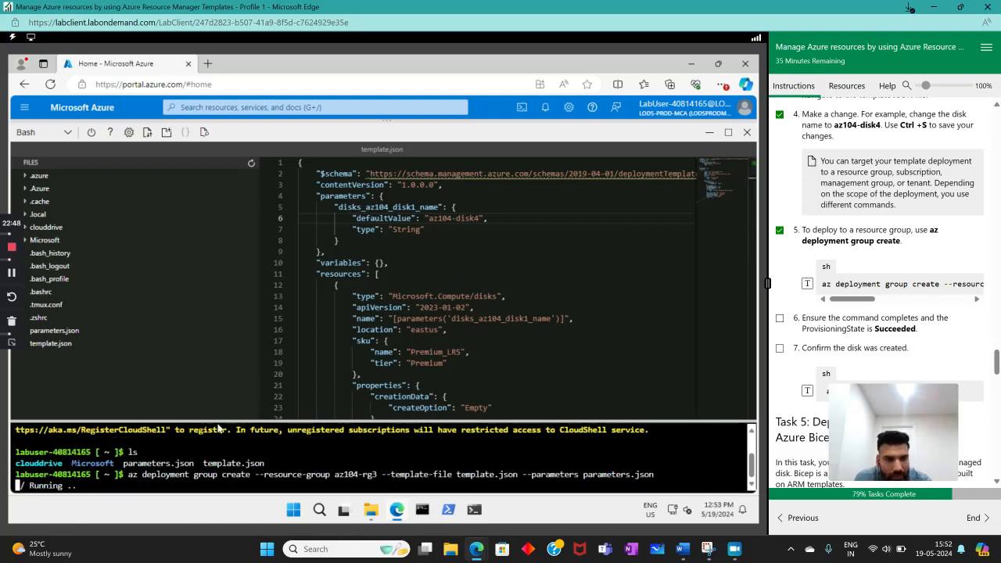
left_click_drag(236, 420, 237, 206)
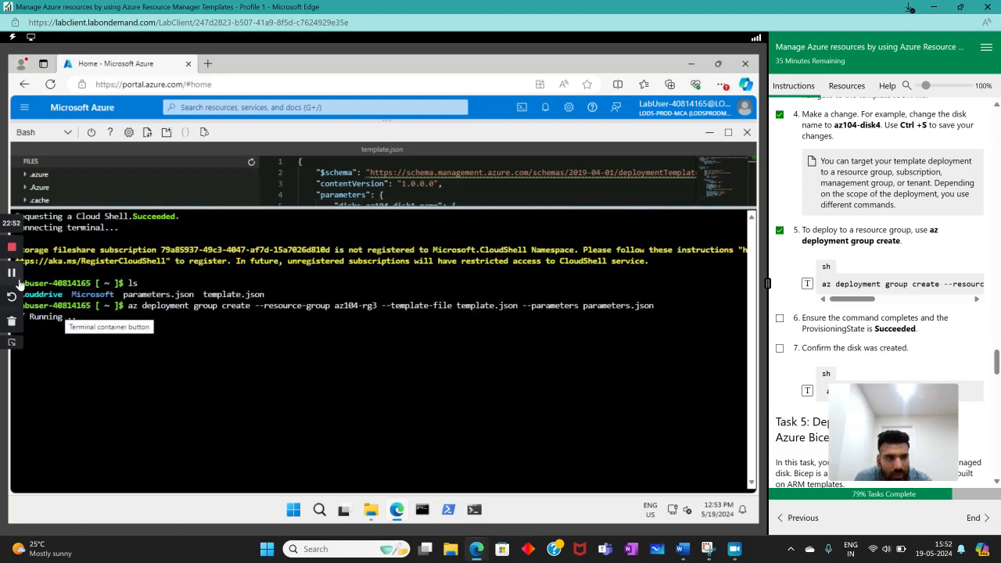
left_click(9, 351)
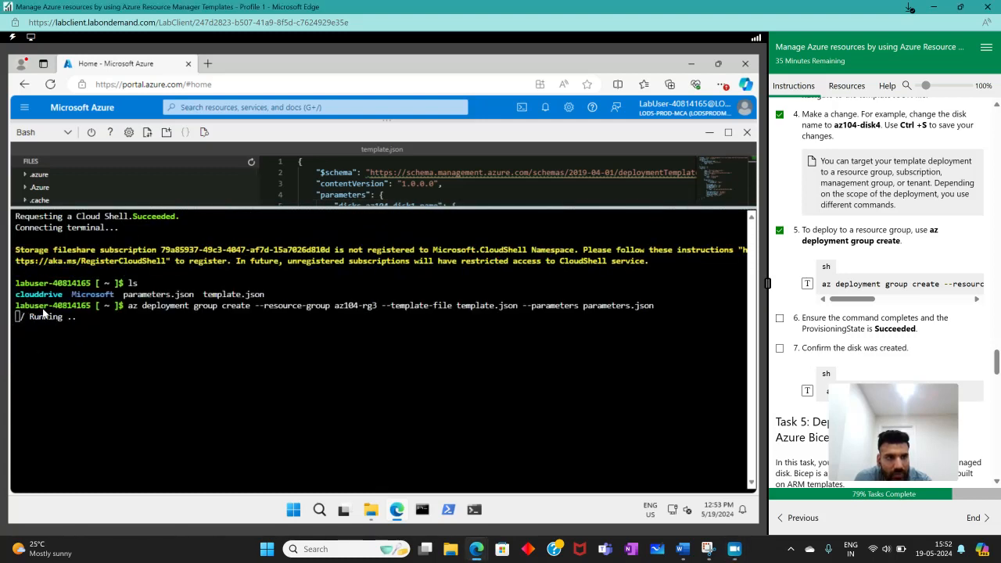
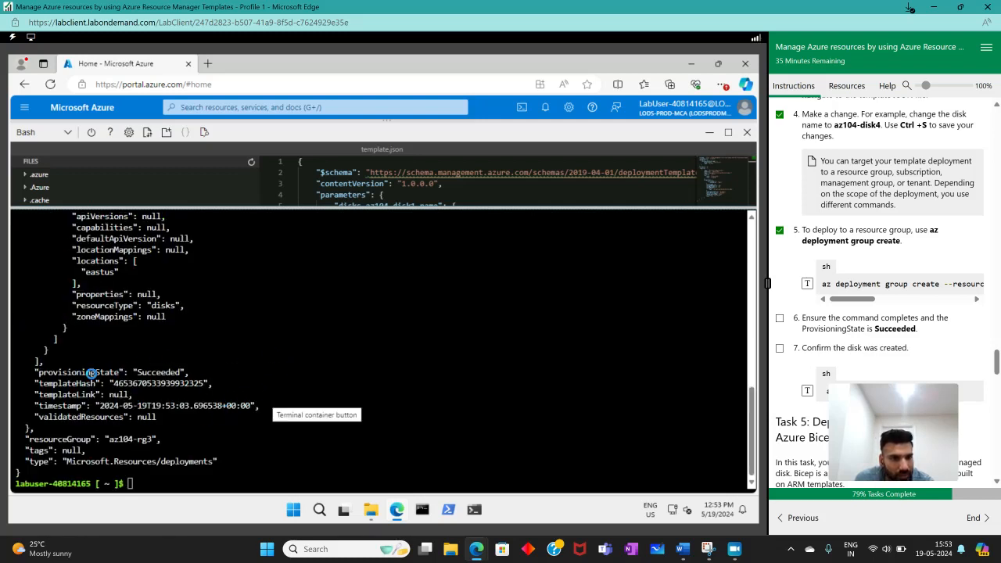
- Check the provisioningState in the deployment output and mark Task 4 instructions 6 and 7 as complete
left_click_drag(39, 373, 189, 374)
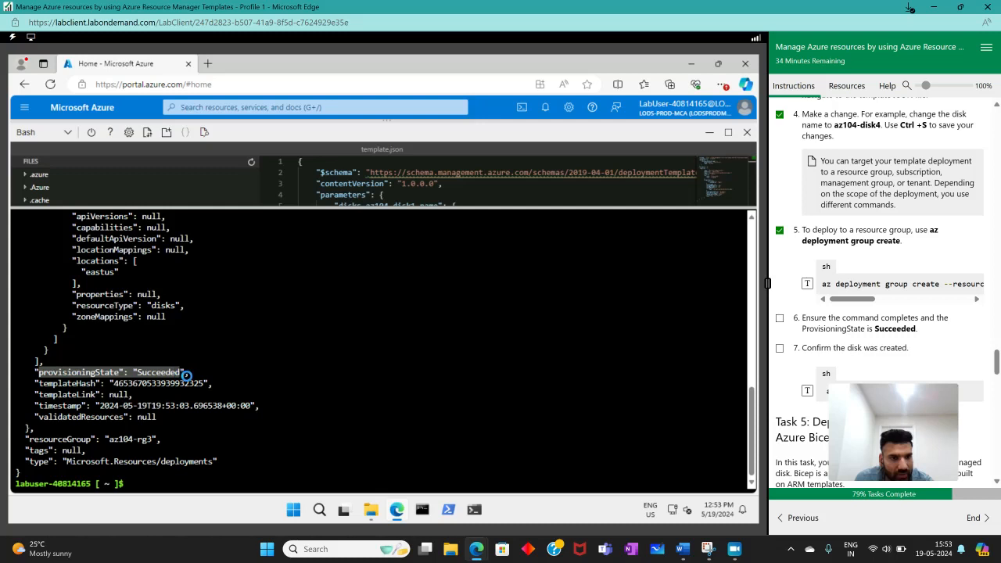
left_click(780, 319)
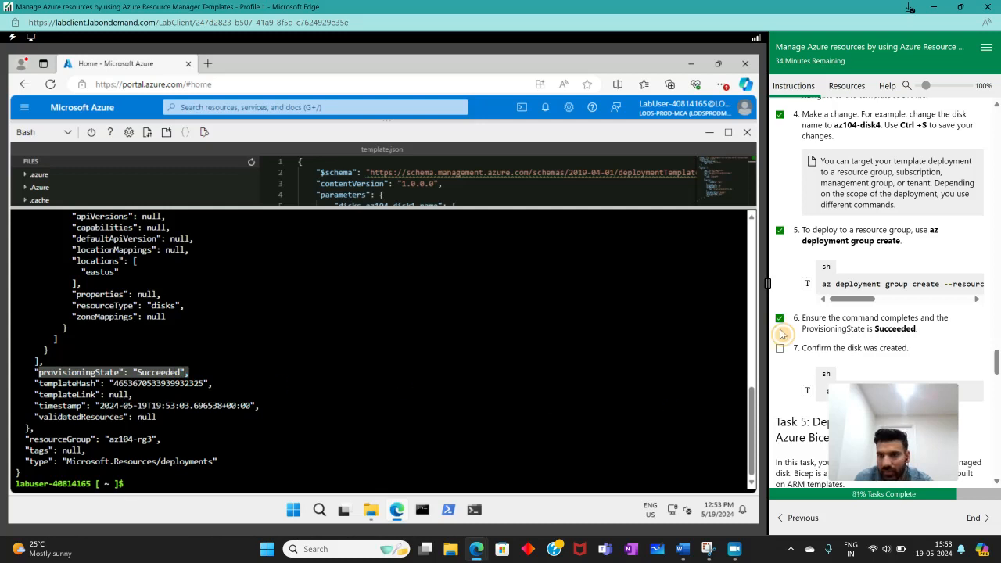
left_click(780, 348)
- Run az disk list --output table in the Bash session and check the provisioning state of the listed disks
scroll(926, 341, "down", 2)
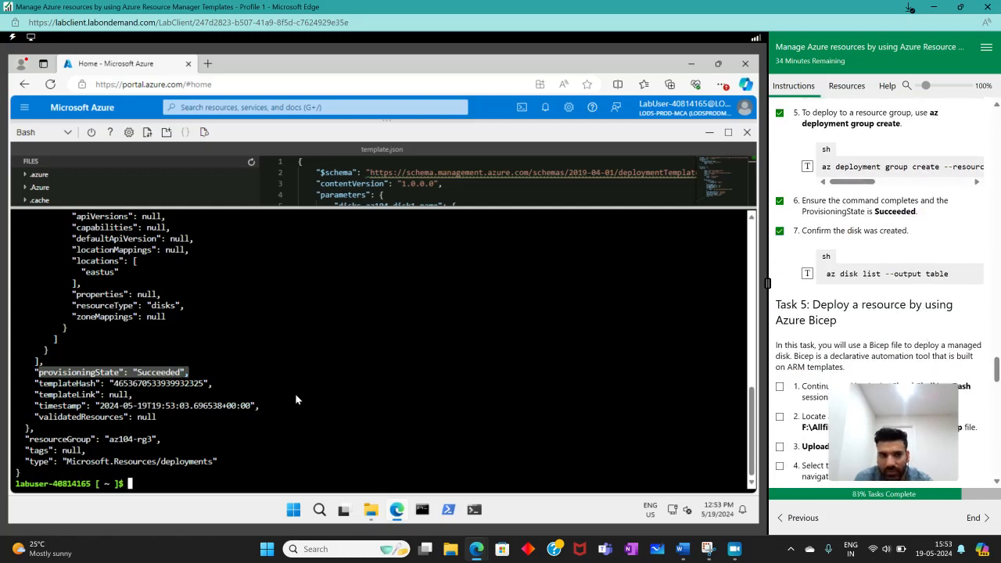
left_click(807, 274)
left_click(505, 412)
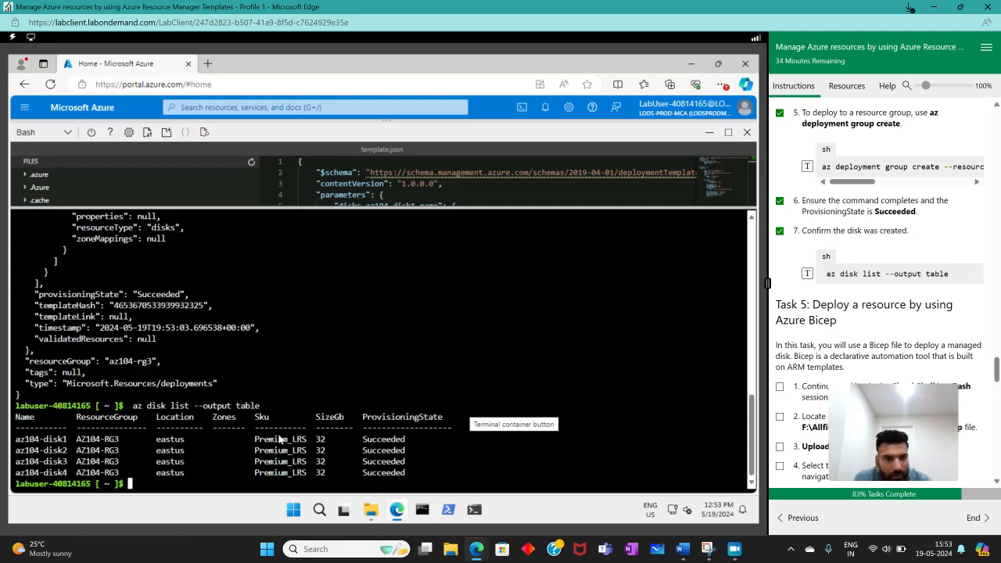
left_click_drag(349, 440, 429, 483)
left_click(520, 461)
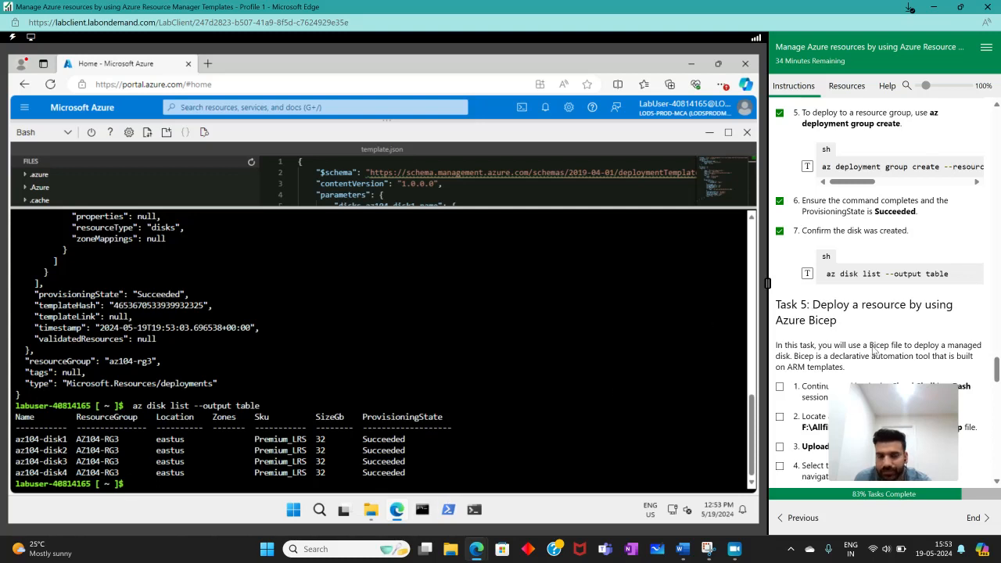
scroll(875, 352, "down", 3)
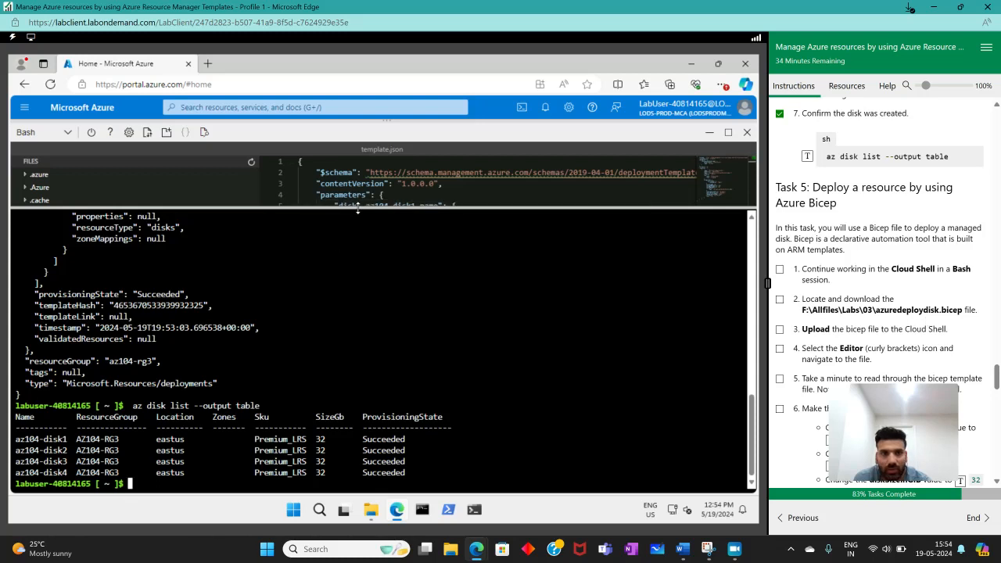
left_click_drag(359, 208, 378, 283)
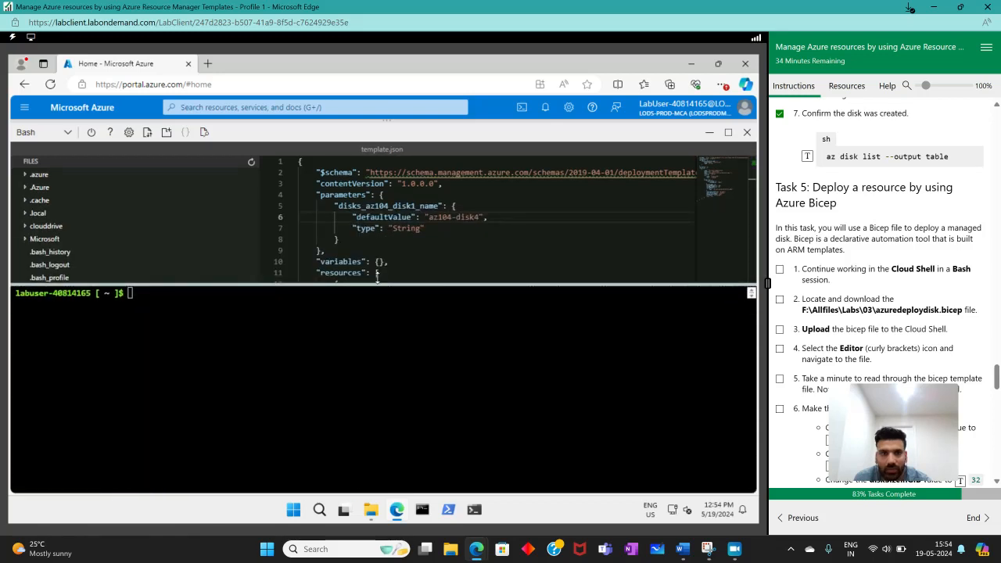
left_click(519, 109)
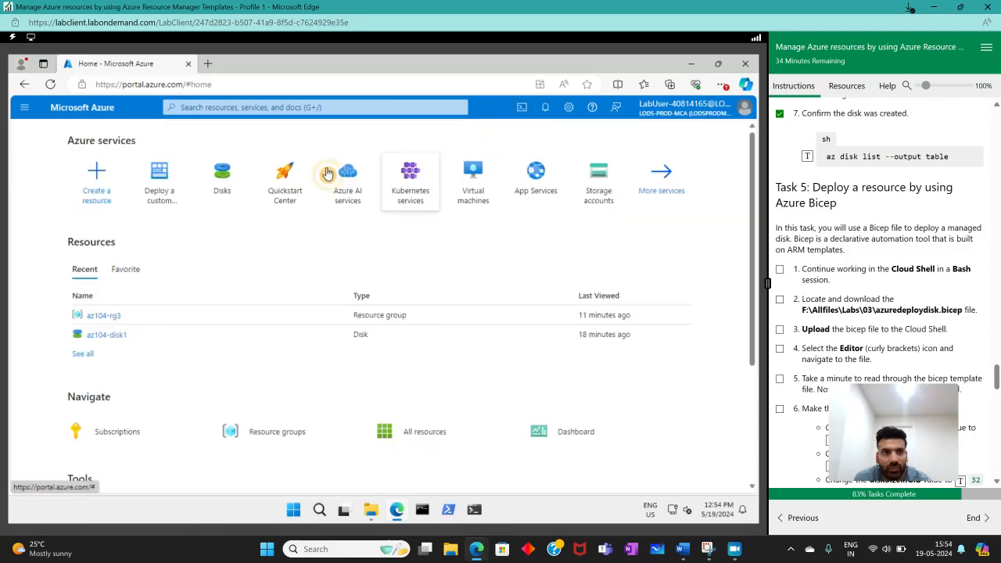
left_click(522, 107)
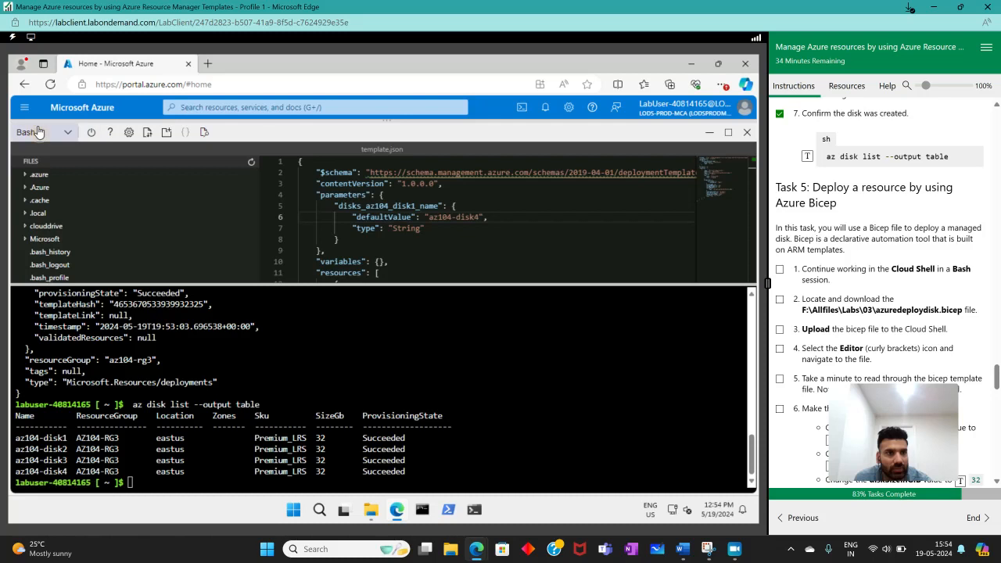
left_click(47, 132)
double_click(40, 157)
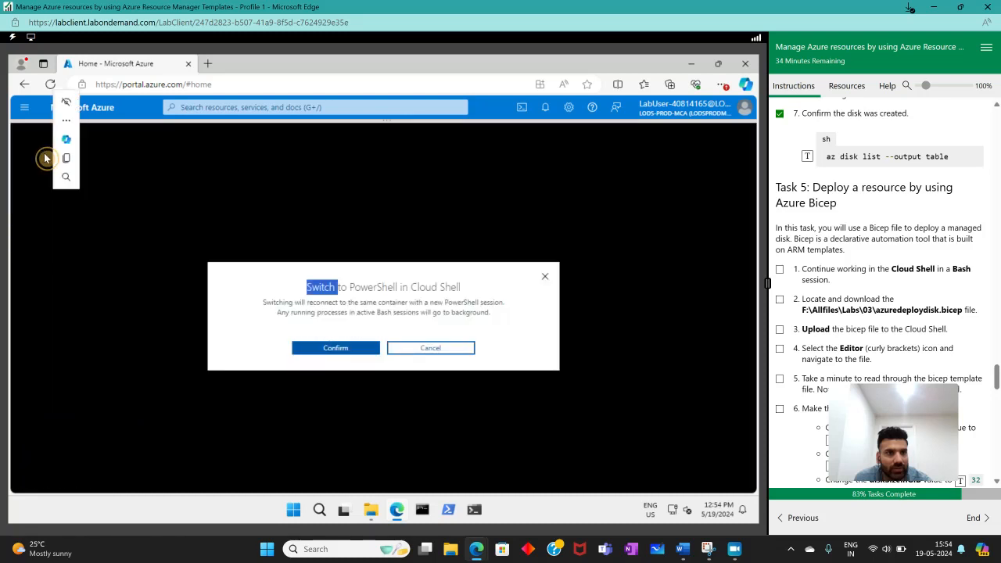
left_click(409, 348)
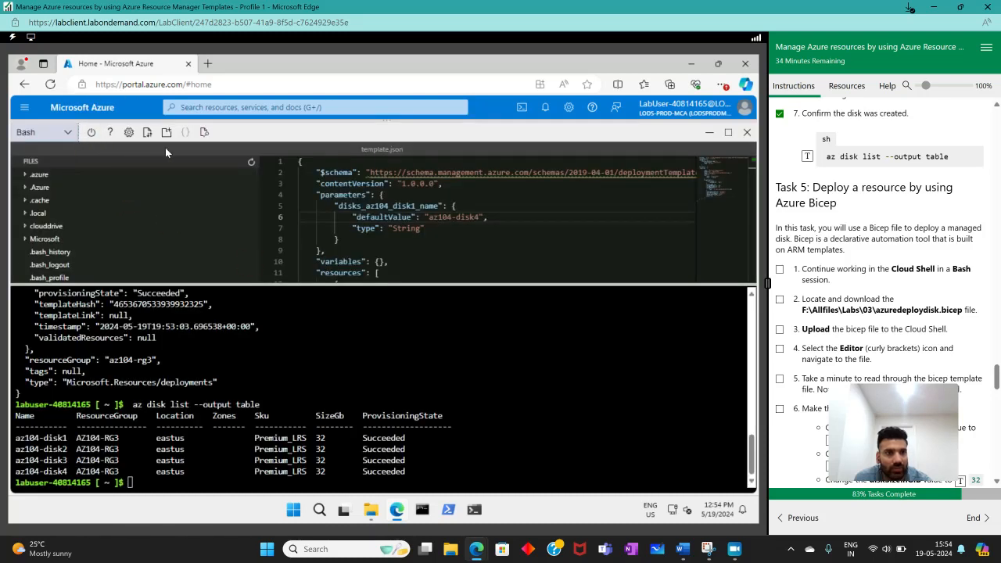
- Restart Cloud Shell, then close and reopen it with an enlarged terminal pane
left_click(91, 132)
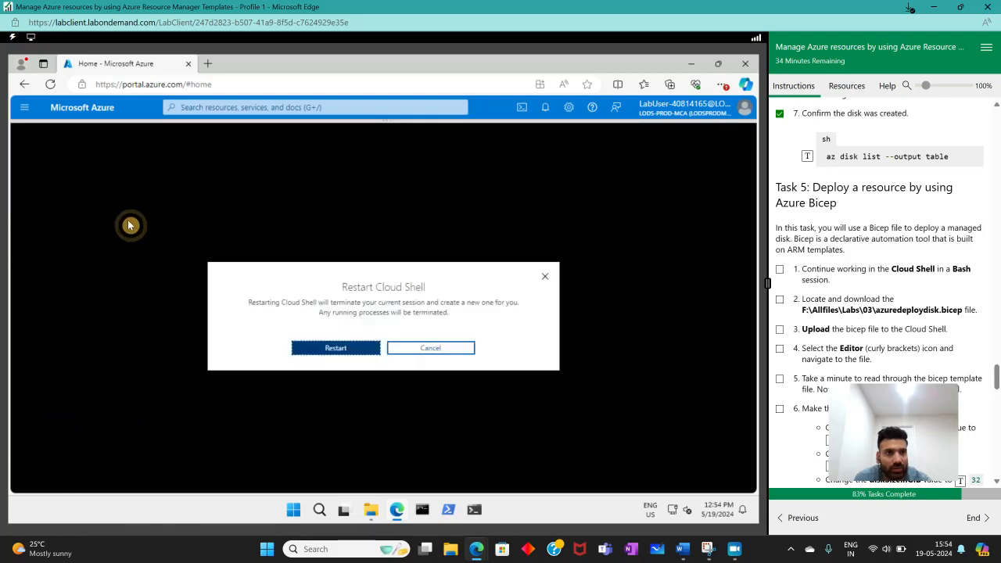
left_click(336, 347)
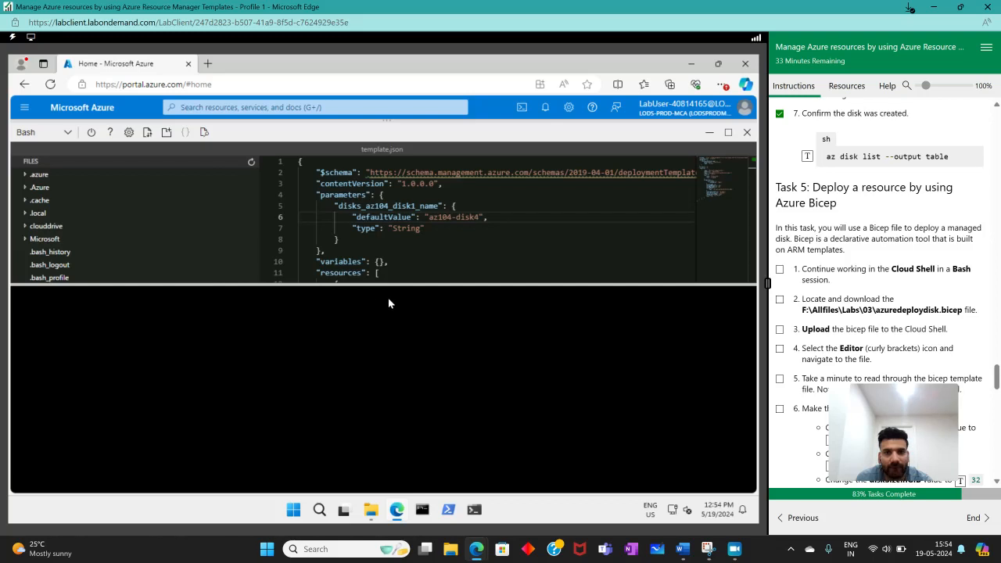
left_click(748, 132)
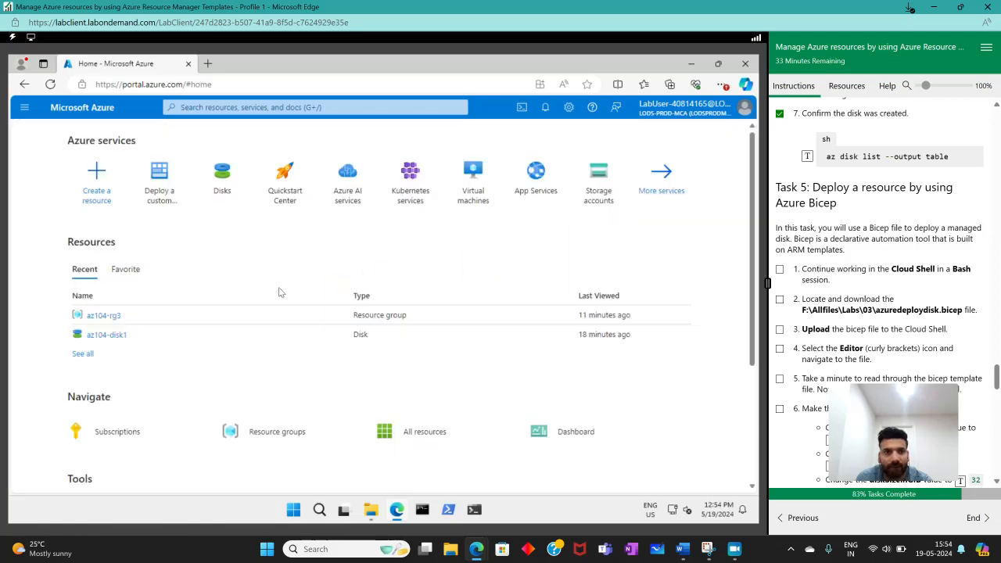
left_click(522, 108)
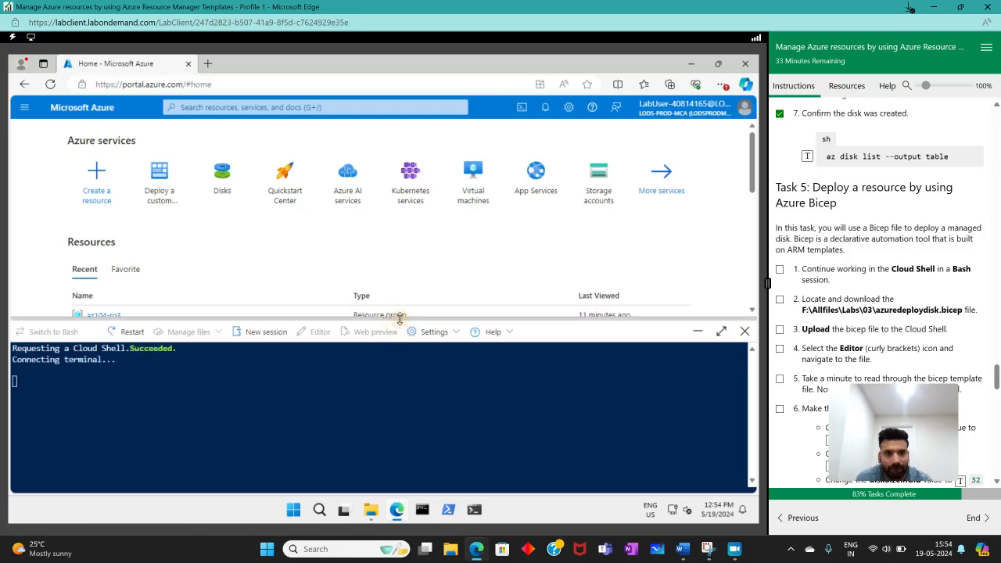
left_click_drag(401, 319, 431, 205)
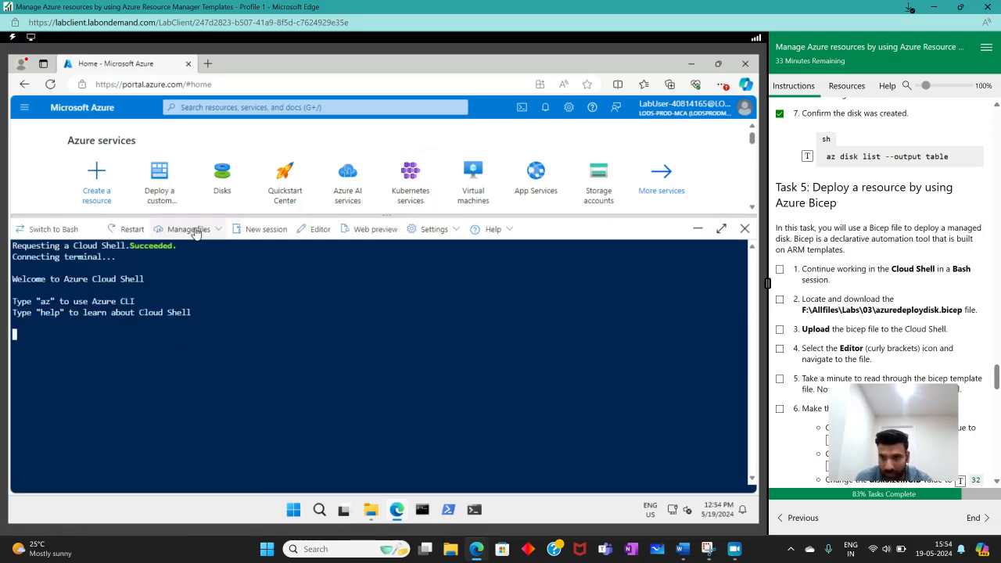
- Open Cloud Shell's file download dialog and try to paste the path F:\Allfiles\Labs\03\azuredeploydisk.bicep copied from Task 5 instruction 2
left_click(196, 235)
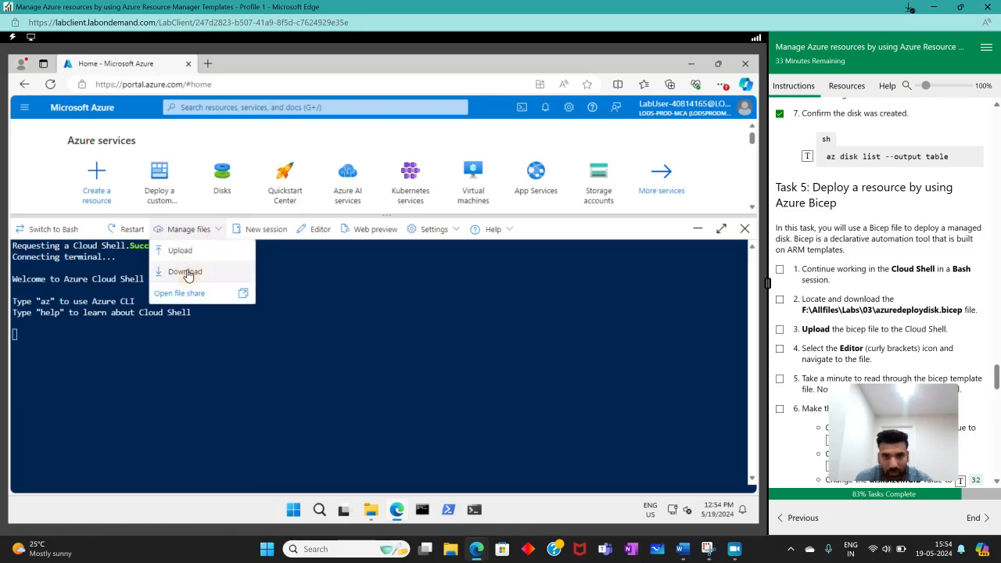
left_click(185, 274)
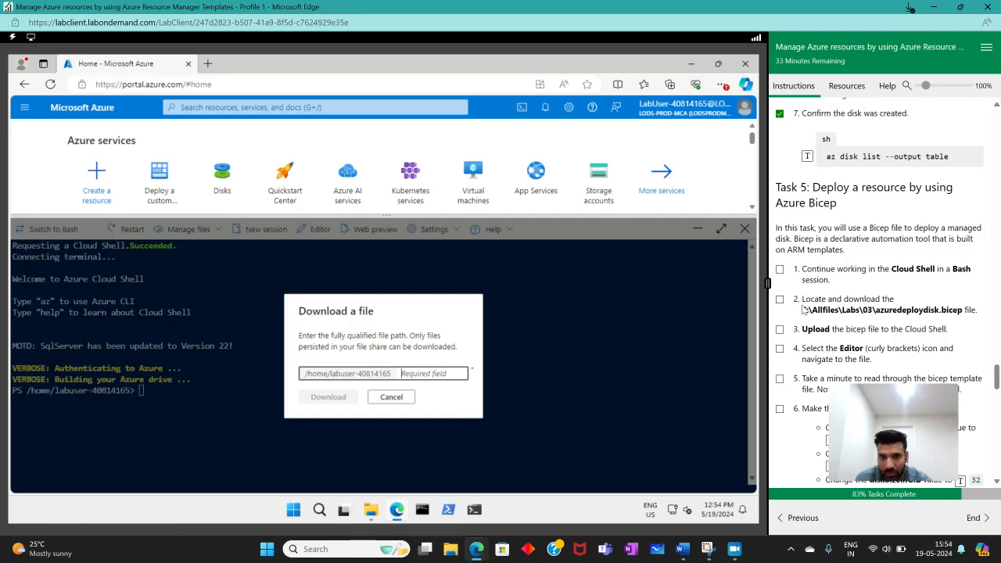
left_click_drag(800, 310, 960, 316)
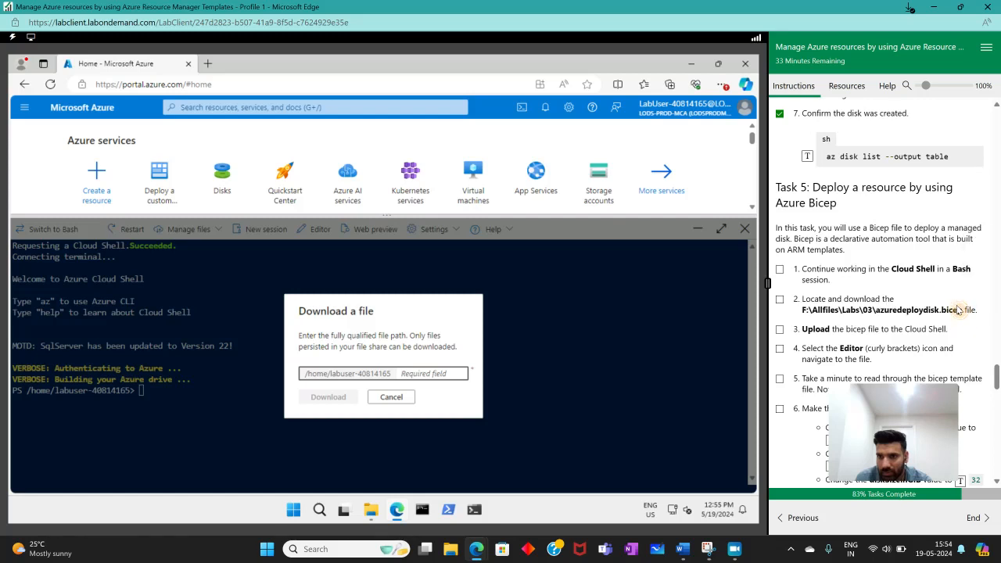
double_click(925, 310)
left_click_drag(926, 313, 810, 309)
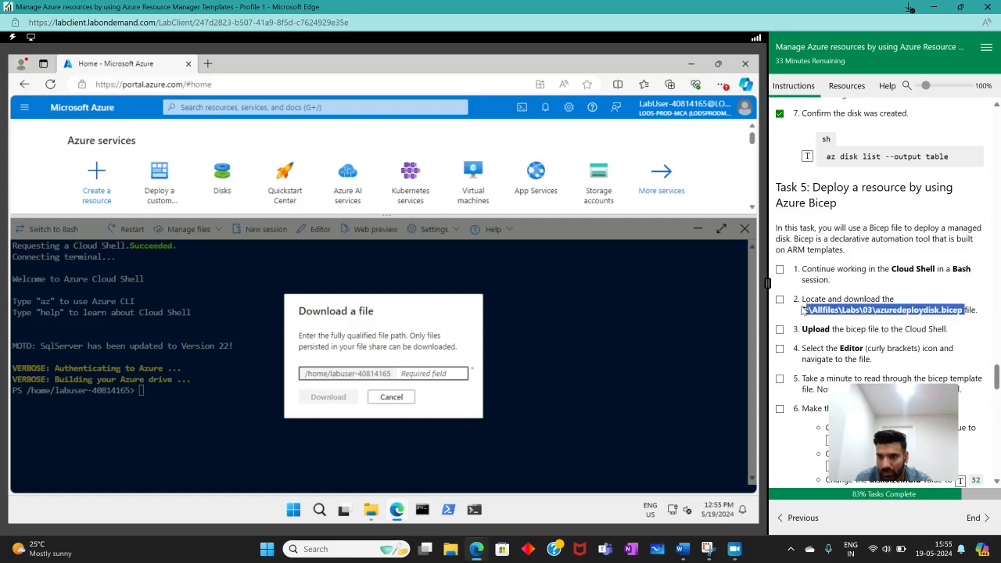
right_click(805, 312)
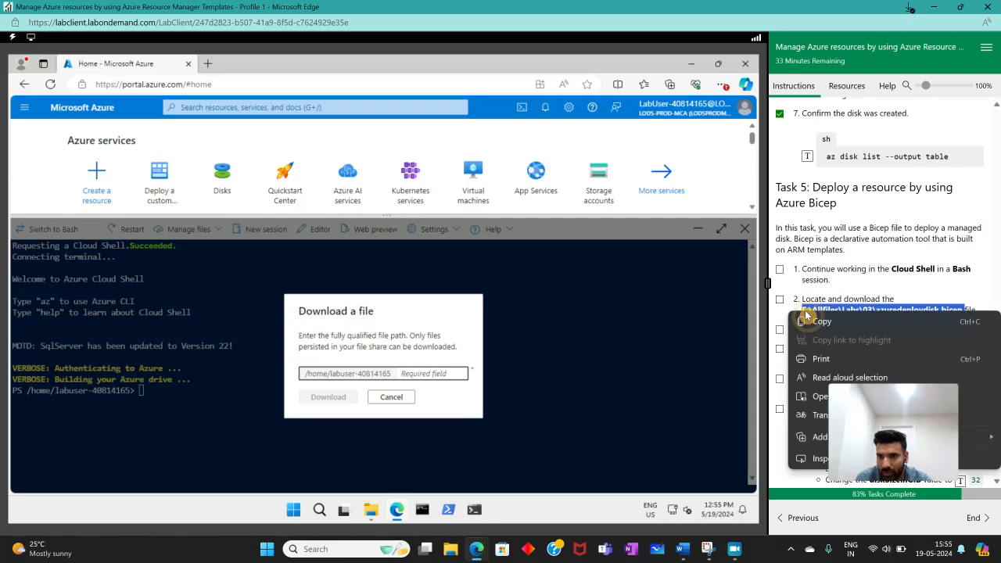
left_click(831, 325)
right_click(370, 373)
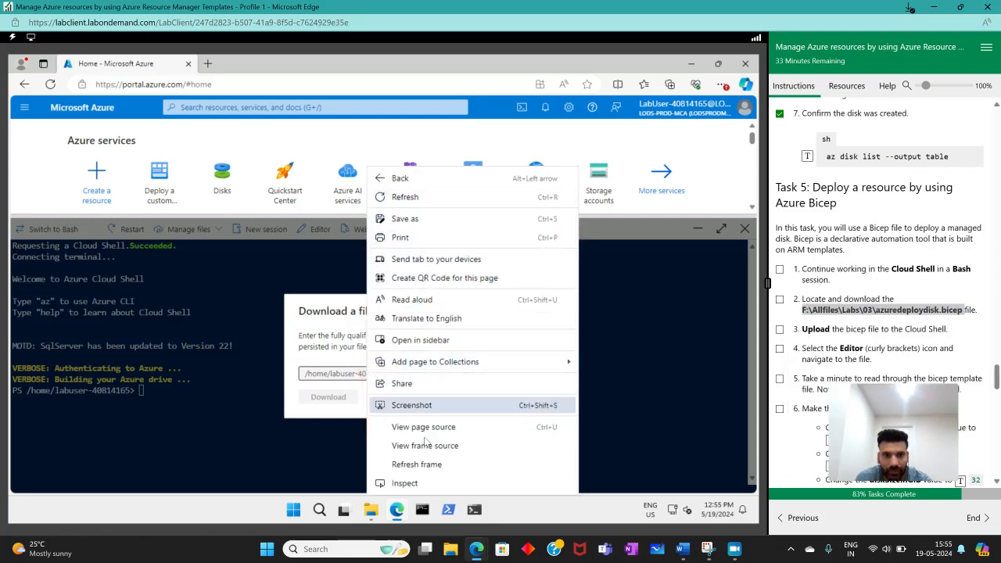
left_click(330, 370)
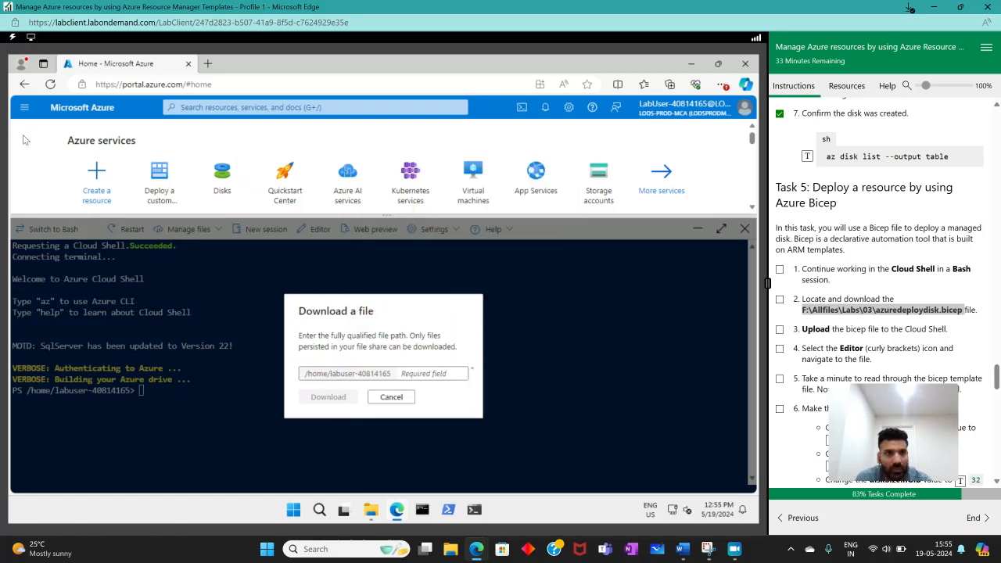
- Look for the lab files on the AllFiles (F:) drive in File Explorer, then minimize the window
mouse_move(371, 510)
left_click(399, 454)
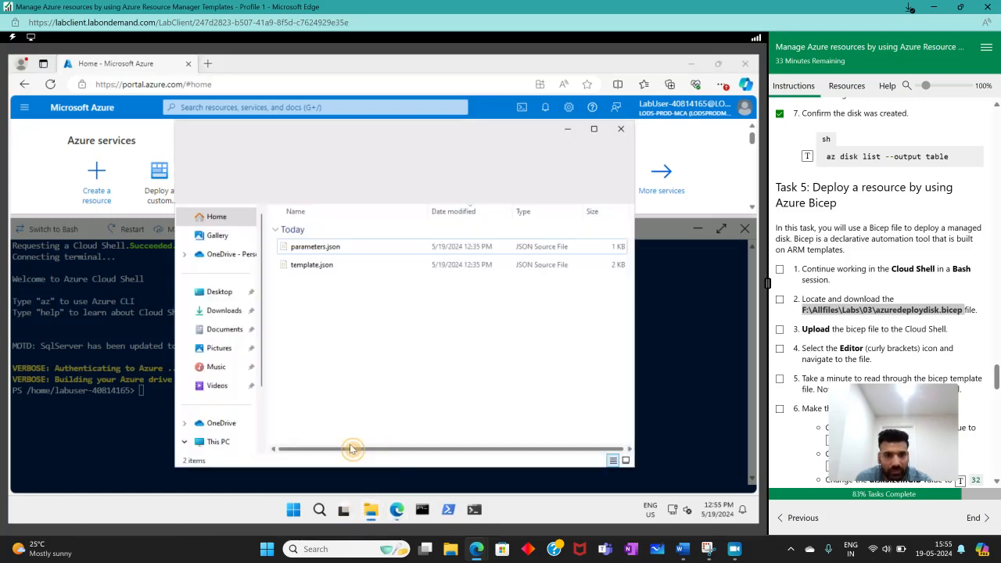
scroll(224, 415, "down", 3)
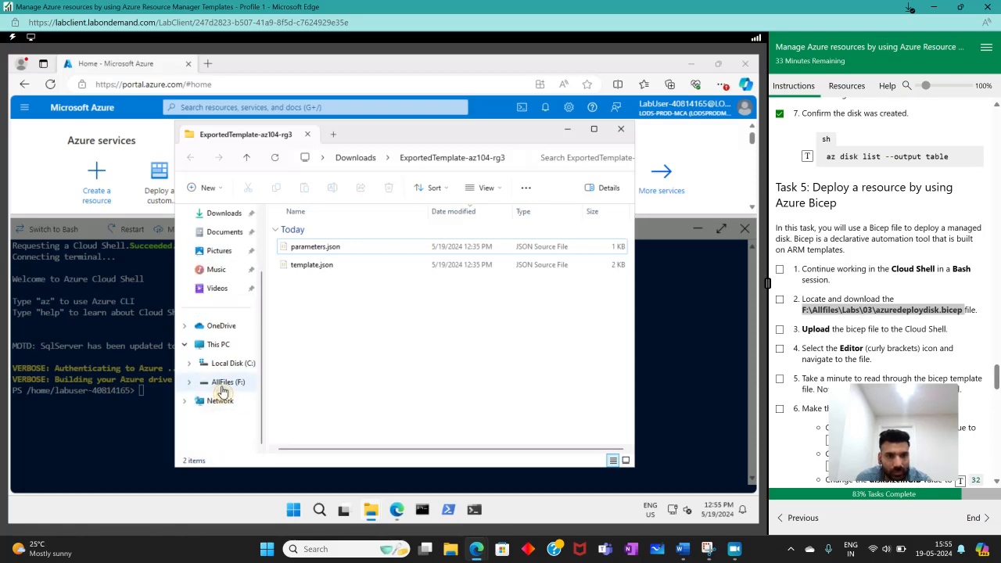
left_click(227, 382)
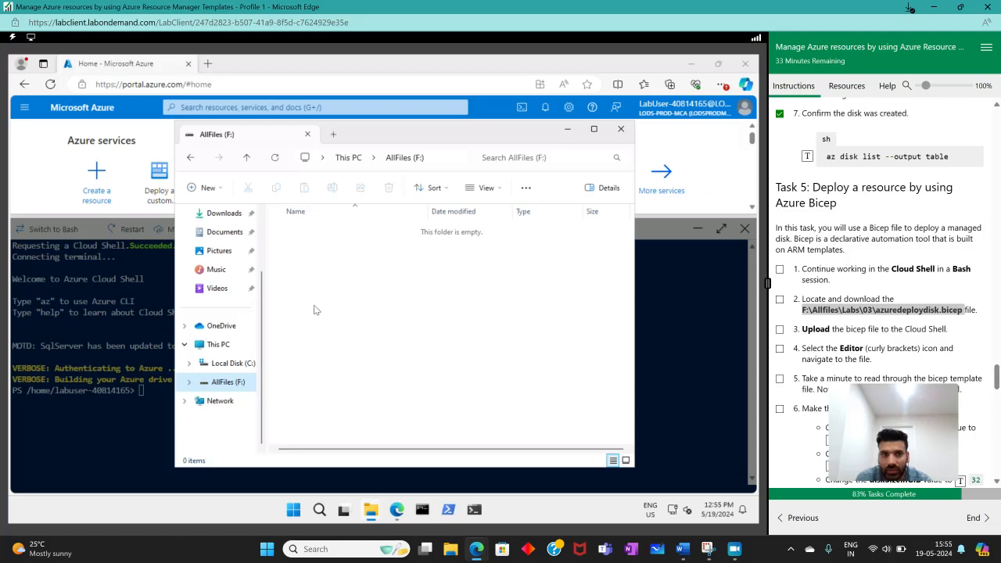
left_click(218, 344)
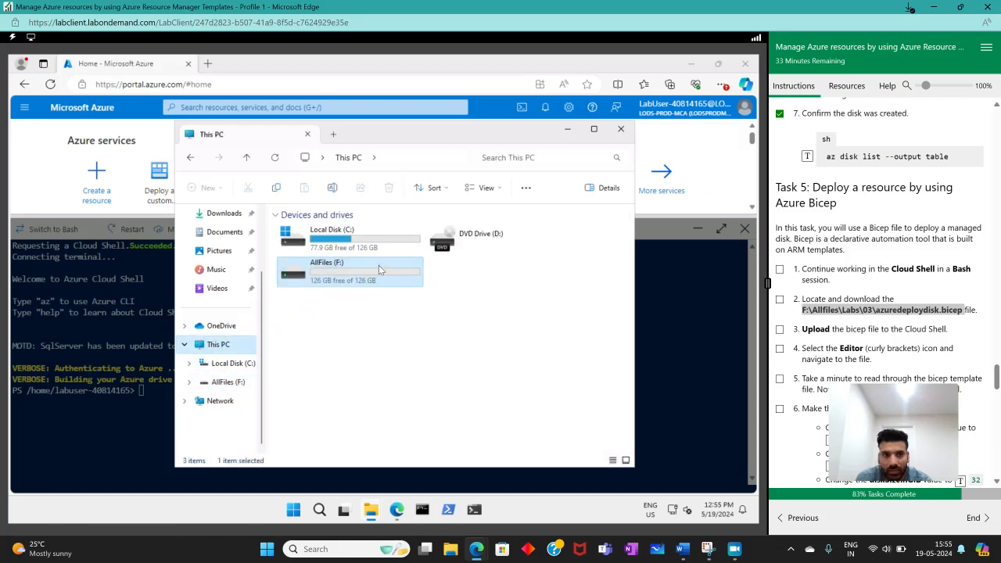
double_click(380, 270)
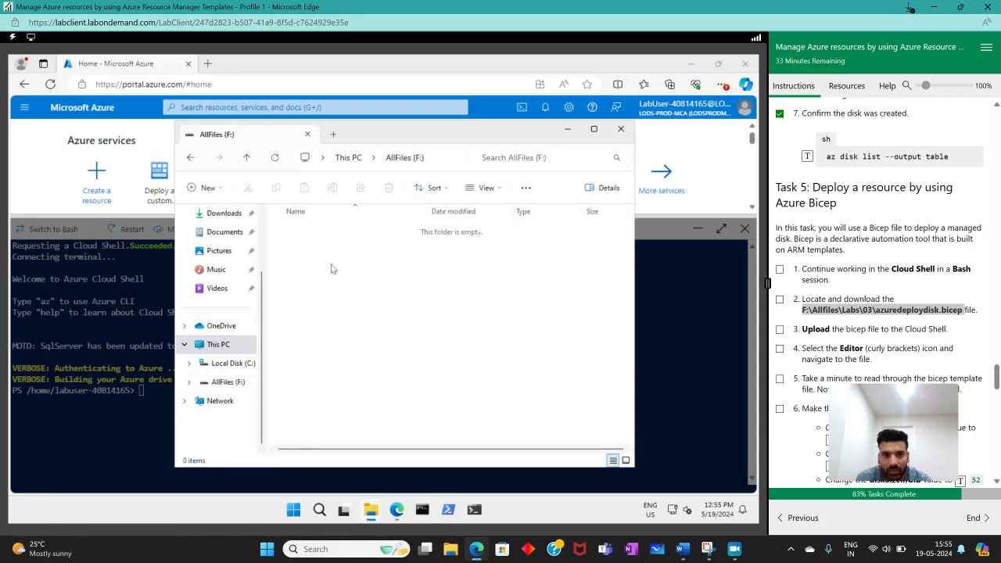
left_click(568, 130)
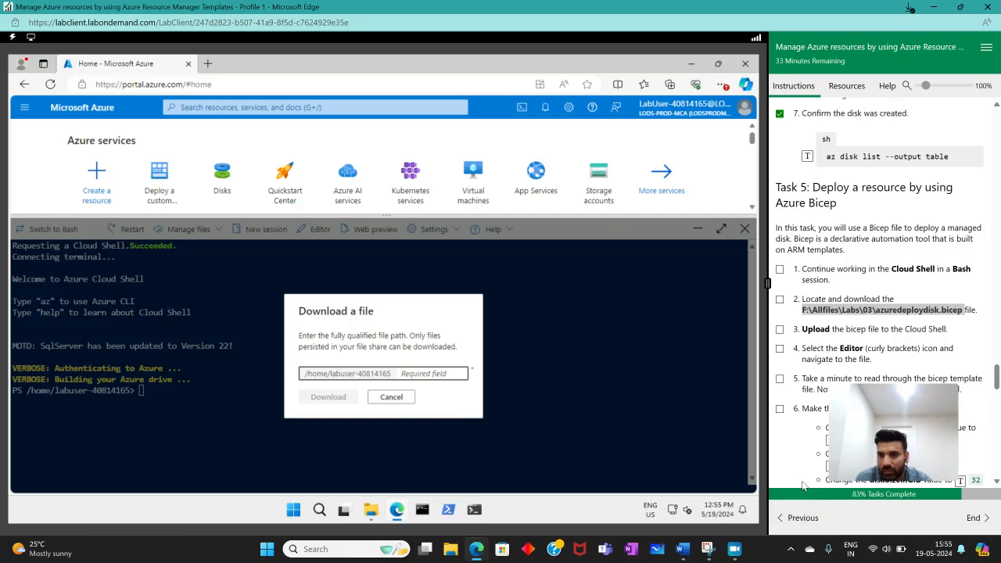
- Download the lab files to the F: drive from the lab's preceding instruction page, then return to the Lab 03 instructions
scroll(798, 402, "up", 15)
scroll(798, 402, "up", 10)
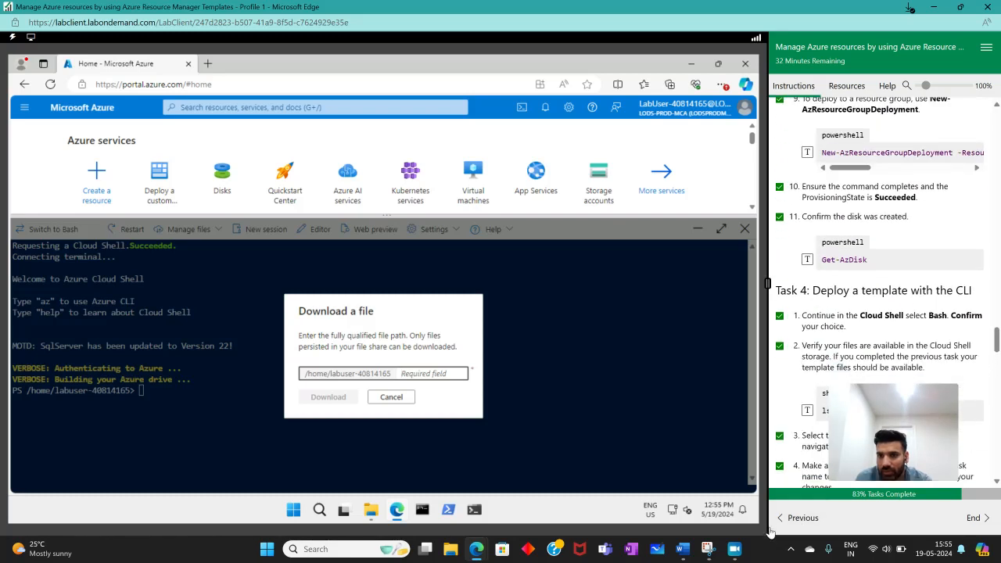
left_click(855, 184)
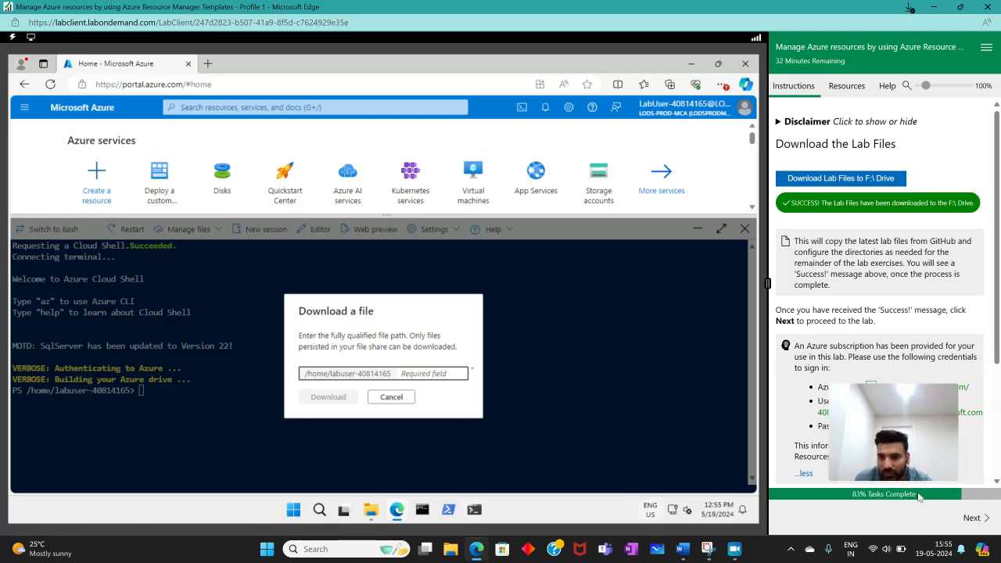
left_click(972, 518)
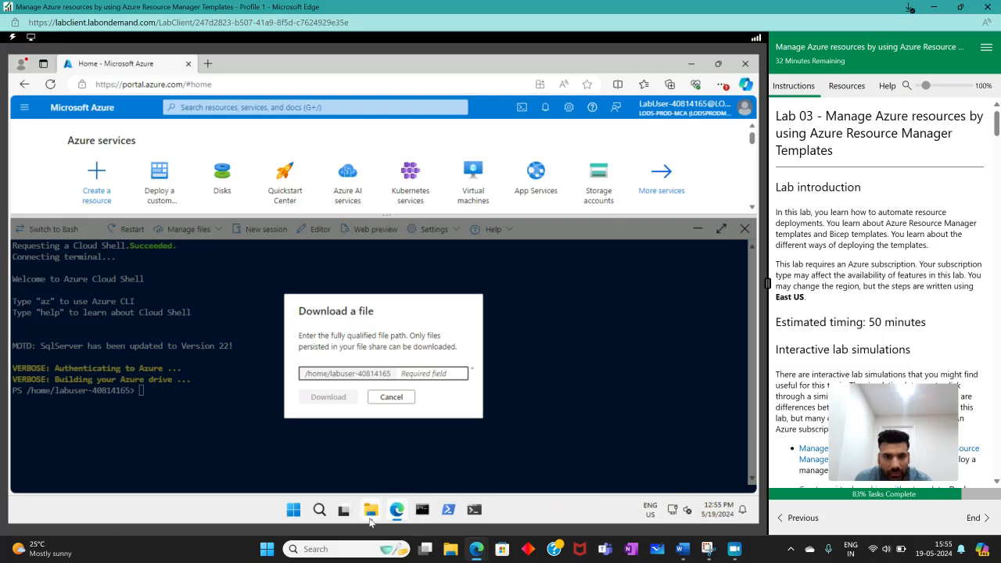
- Examine the contents of the Allfiles folder on the F: drive in File Explorer and close the window
mouse_move(370, 512)
left_click(396, 461)
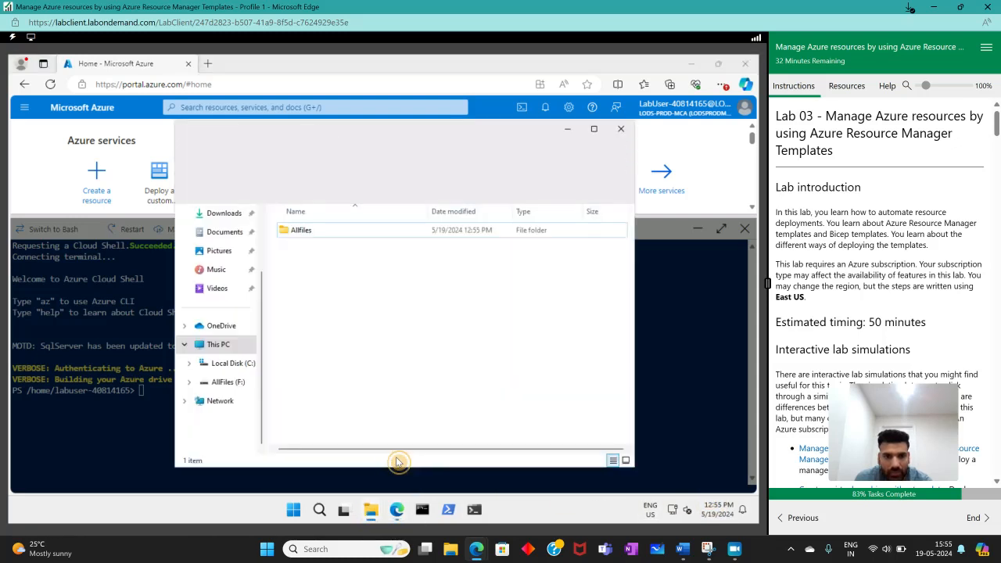
double_click(302, 231)
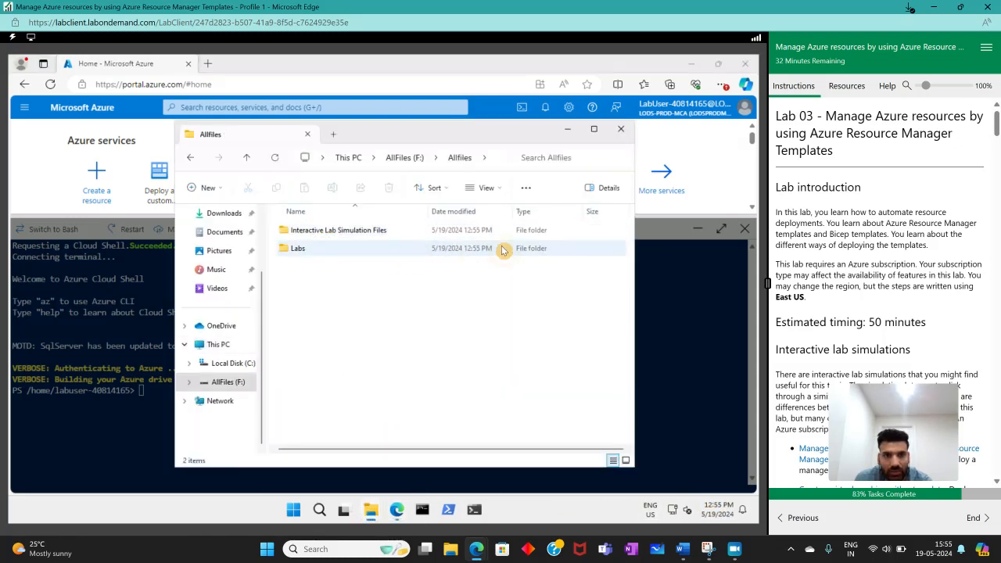
left_click(621, 129)
scroll(939, 235, "down", 10)
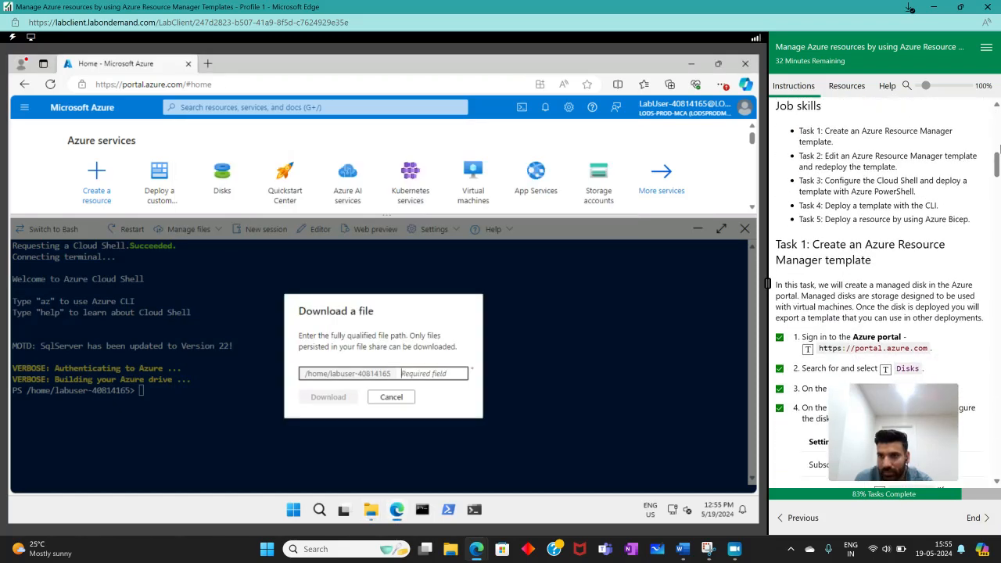
- Return to Task 5 in the lab instructions and check where instruction 2 says to find the bicep file
left_click_drag(996, 175, 997, 478)
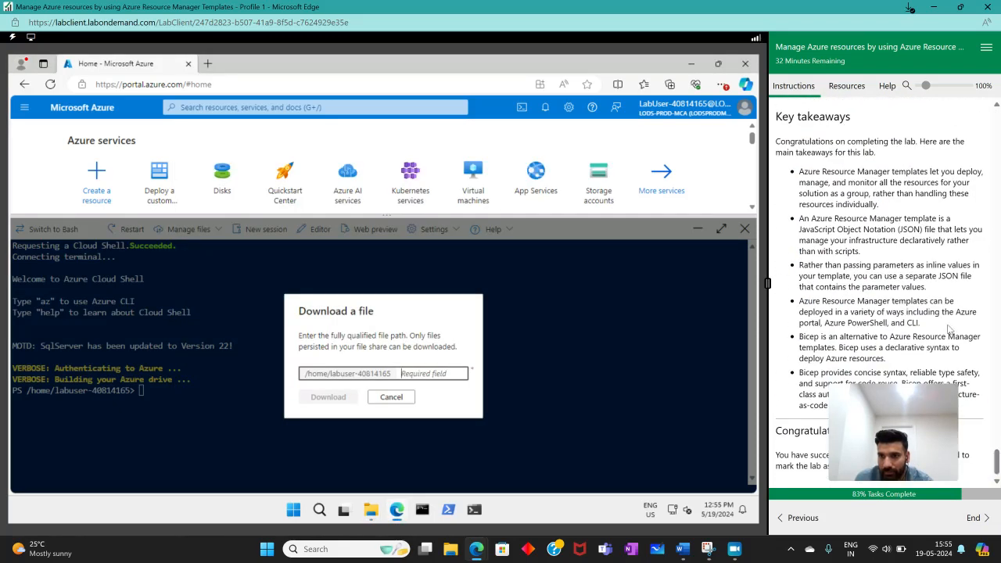
scroll(949, 329, "up", 15)
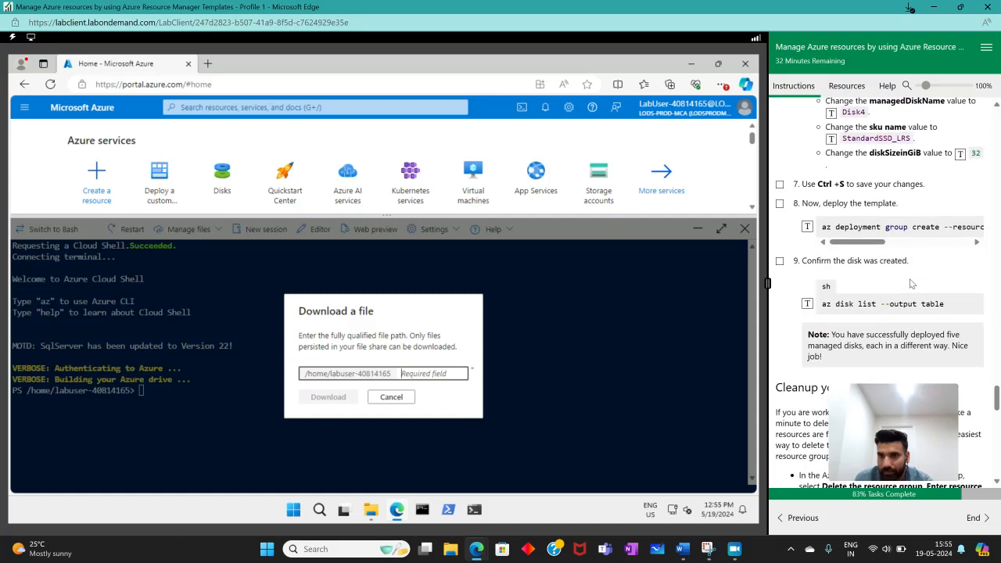
scroll(911, 283, "up", 8)
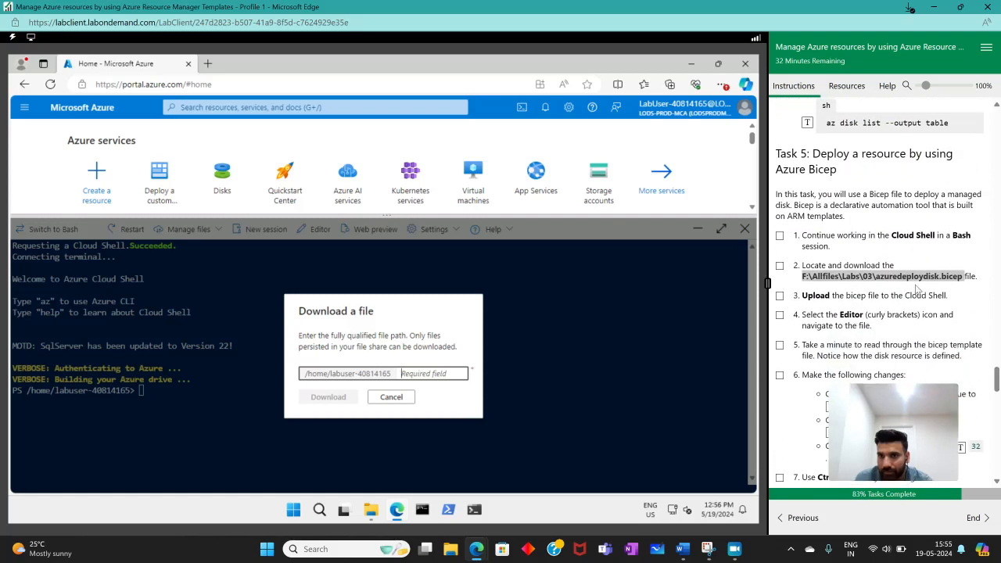
left_click(862, 310)
left_click(542, 383)
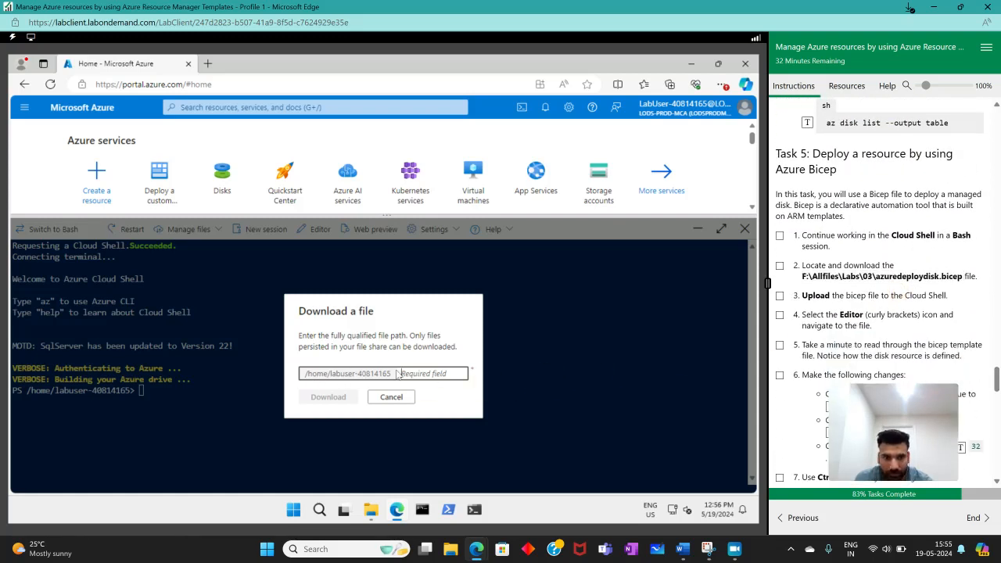
- Locate azuredeploydisk.bicep in the Allfiles\Labs\03 folder of the F: drive in File Explorer
left_click(373, 509)
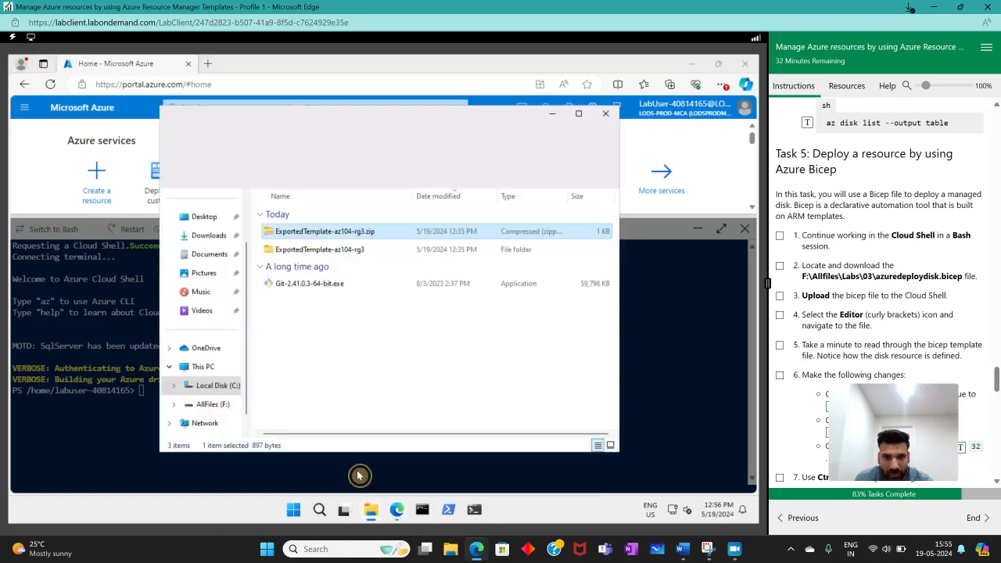
left_click(205, 405)
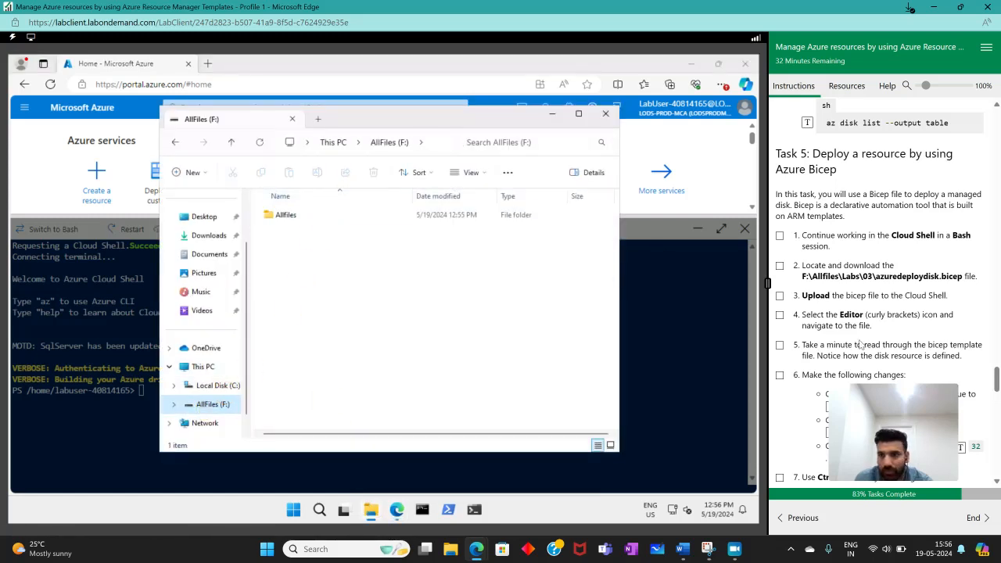
double_click(332, 220)
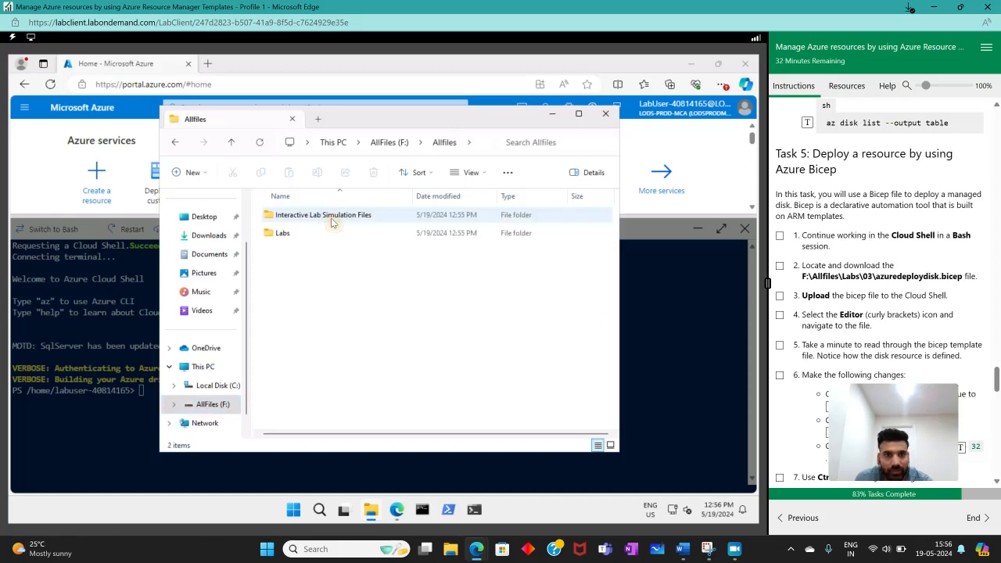
double_click(332, 221)
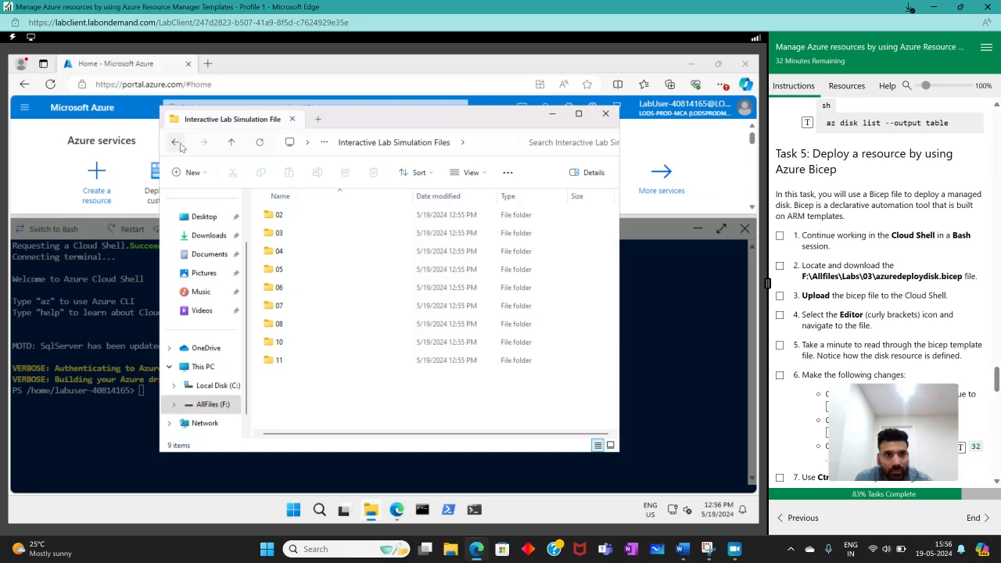
left_click(178, 146)
double_click(317, 233)
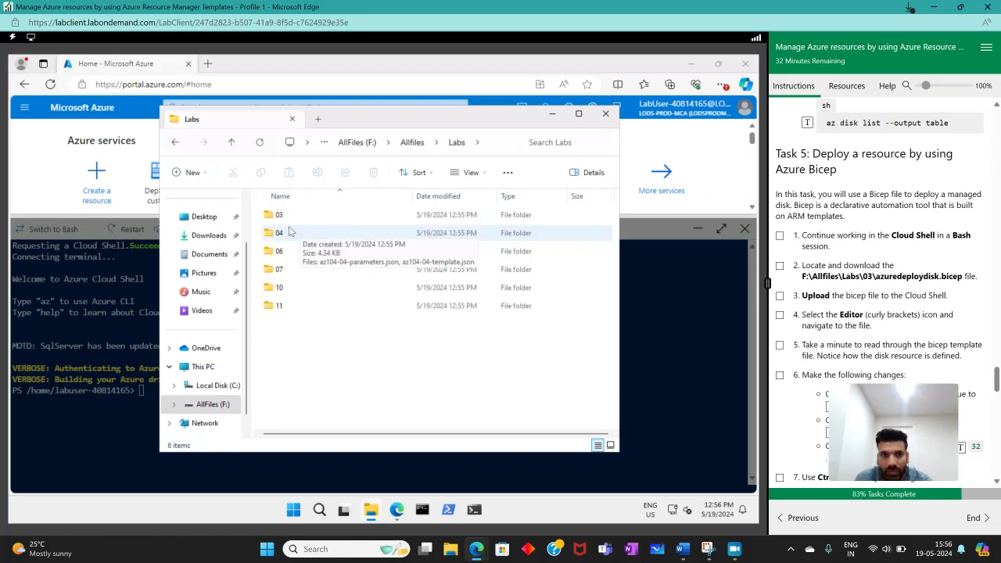
double_click(278, 221)
left_click(302, 222)
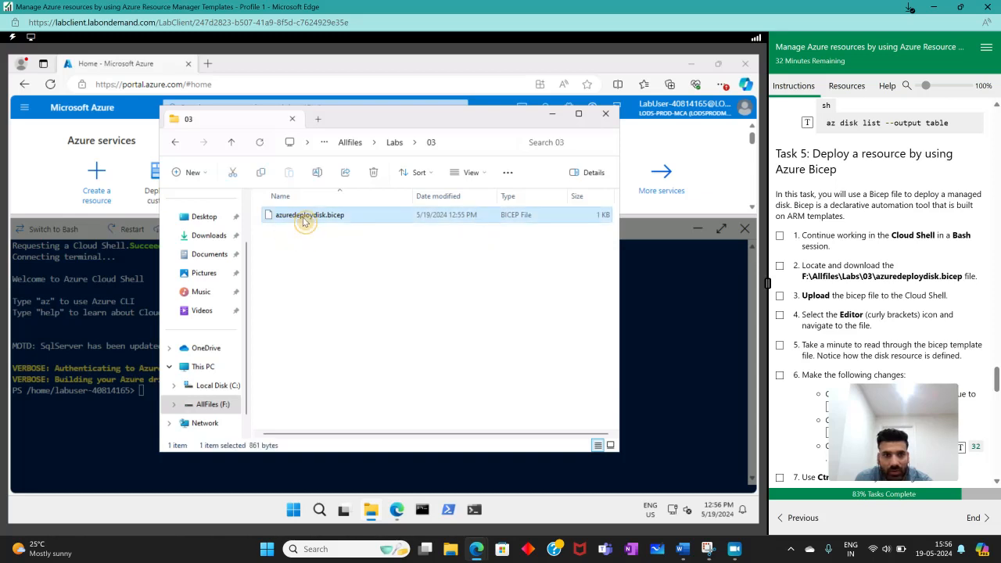
- Copy the folder path F:\Allfiles\Labs\03 and paste it as the file path in Cloud Shell's file download dialog
left_click(459, 143)
left_click(393, 142)
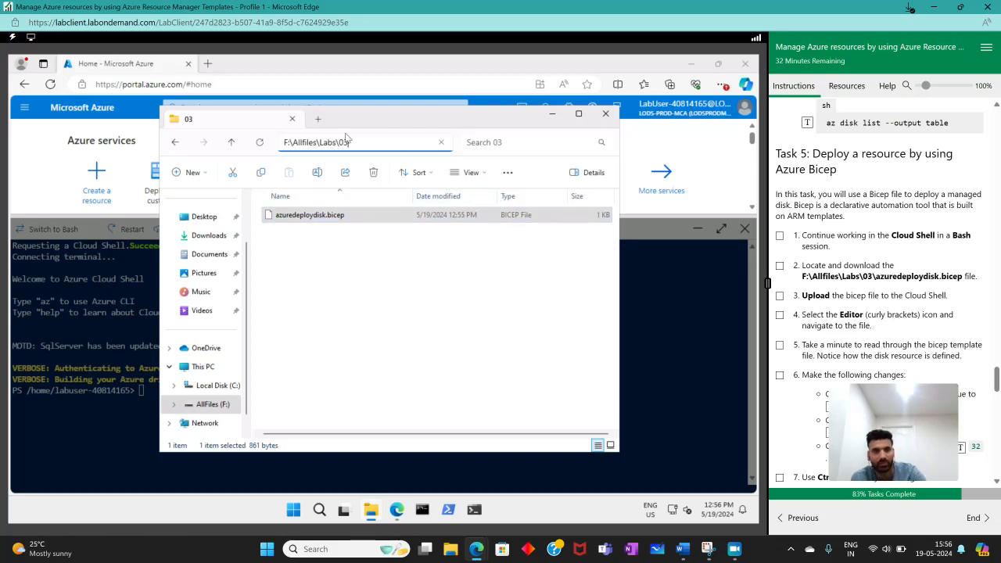
left_click_drag(347, 138, 272, 138)
key("ctrl+c")
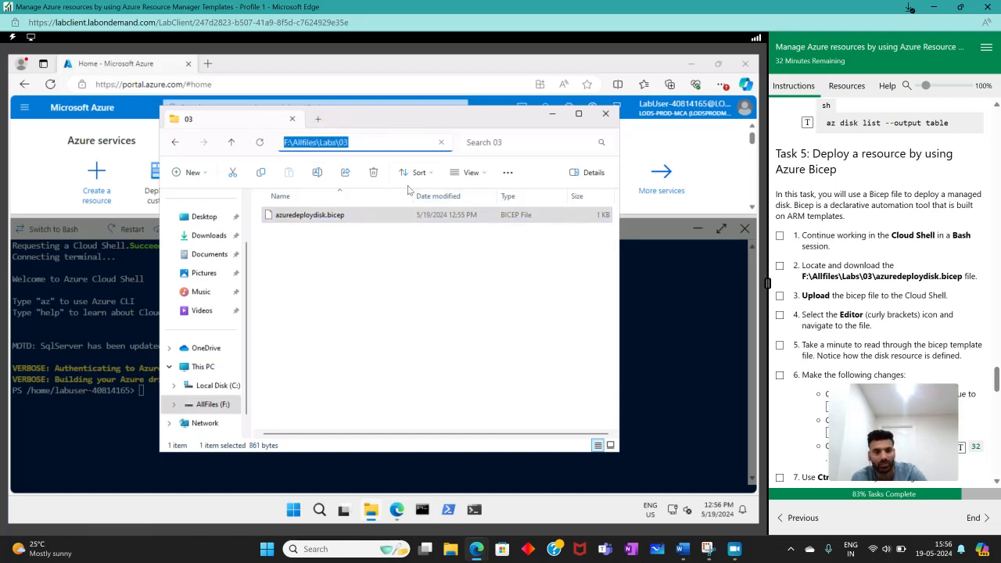
left_click(708, 321)
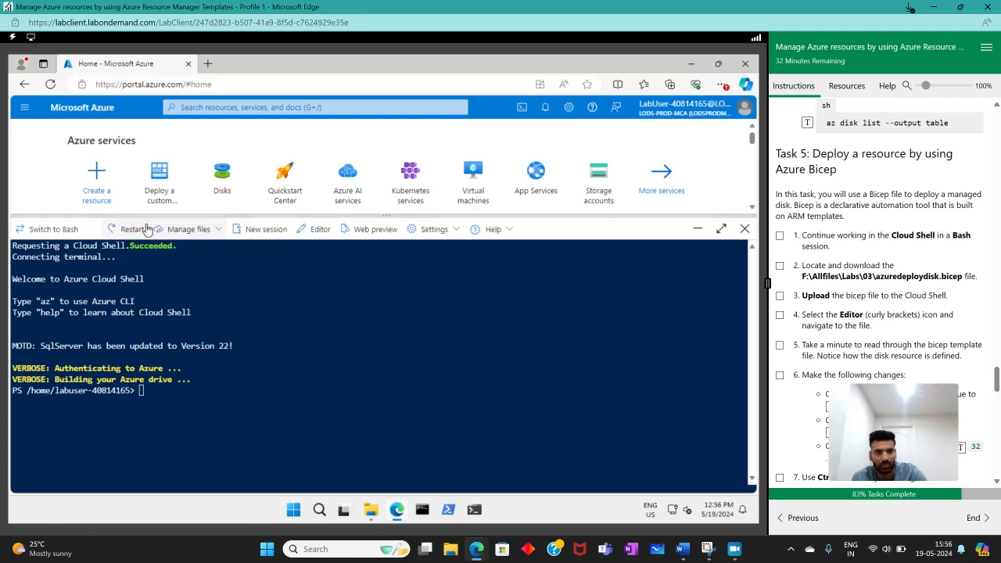
left_click(188, 229)
left_click(198, 275)
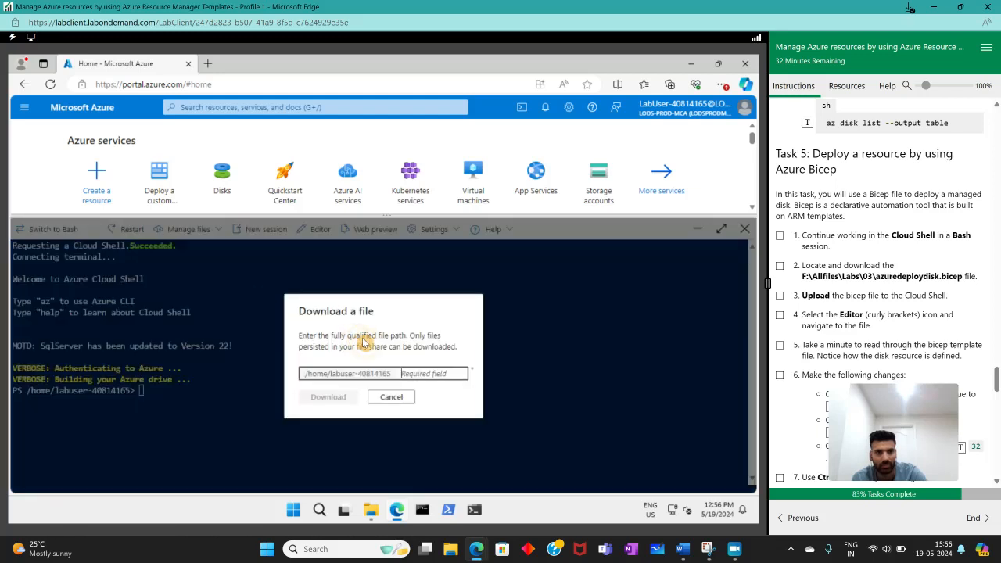
left_click(385, 376)
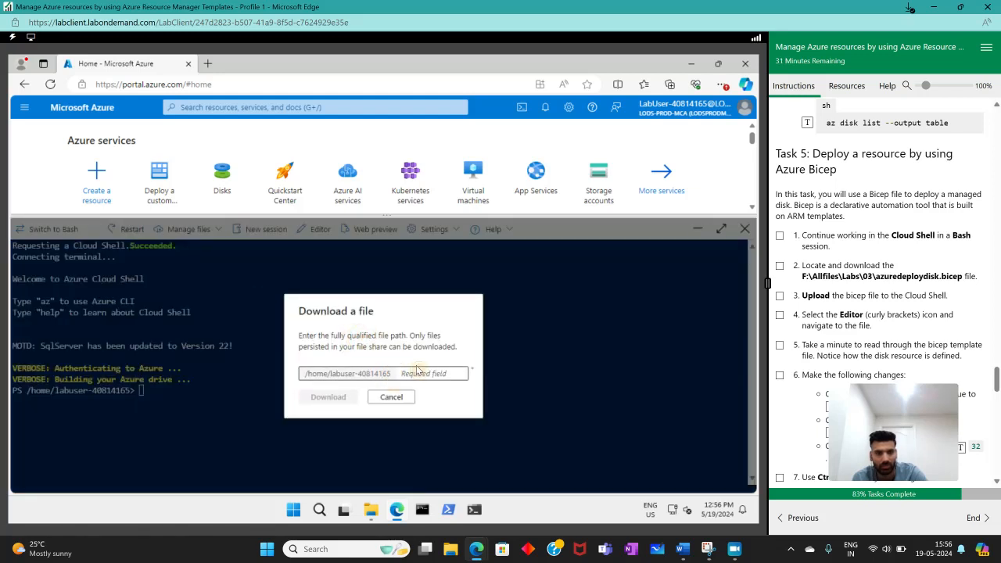
key("ctrl+v")
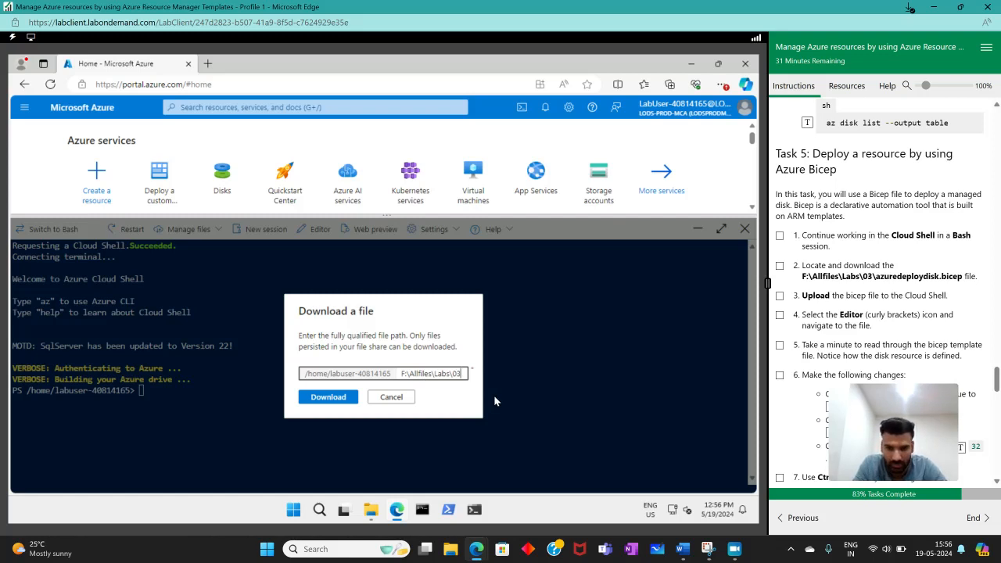
- Extend the path with \azuredeploydisk.bicep, try to download the file through Cloud Shell, and dismiss the dialog
key("Tab")
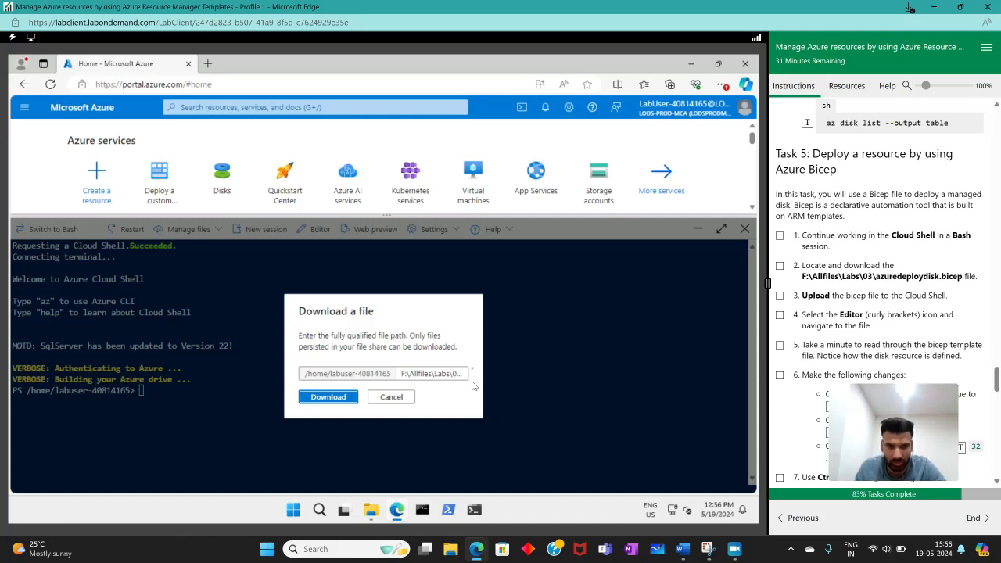
left_click(452, 375)
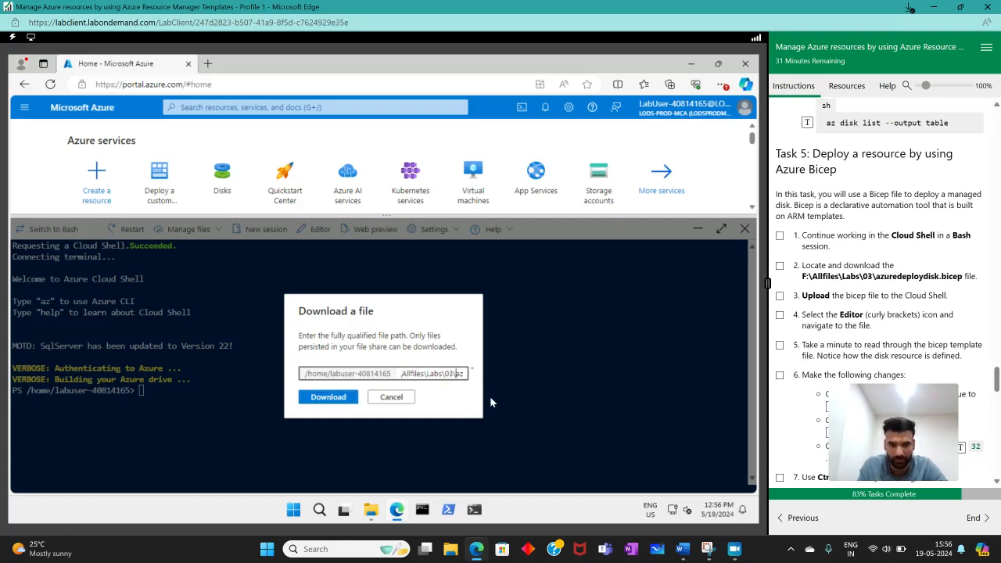
type("\\az")
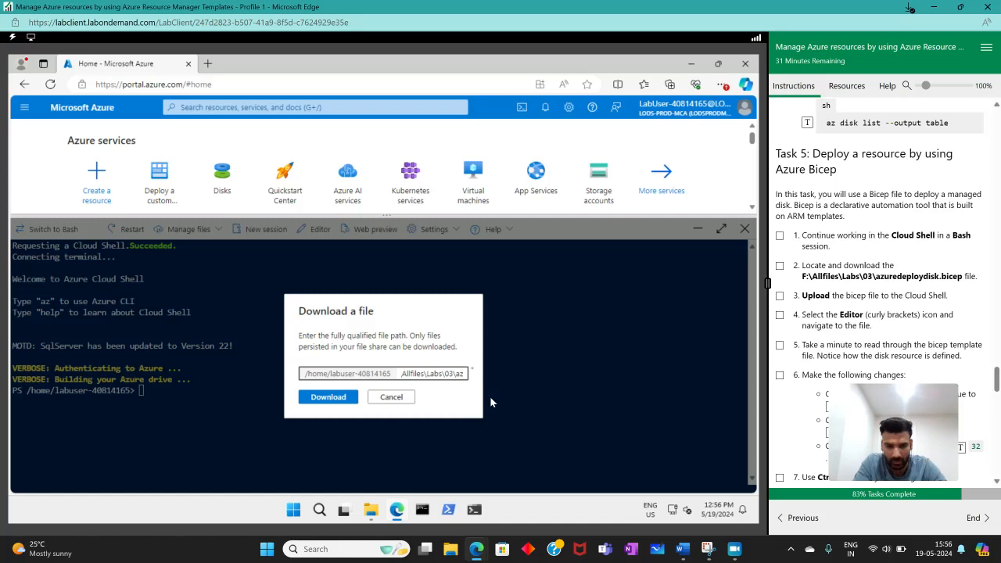
type("ure")
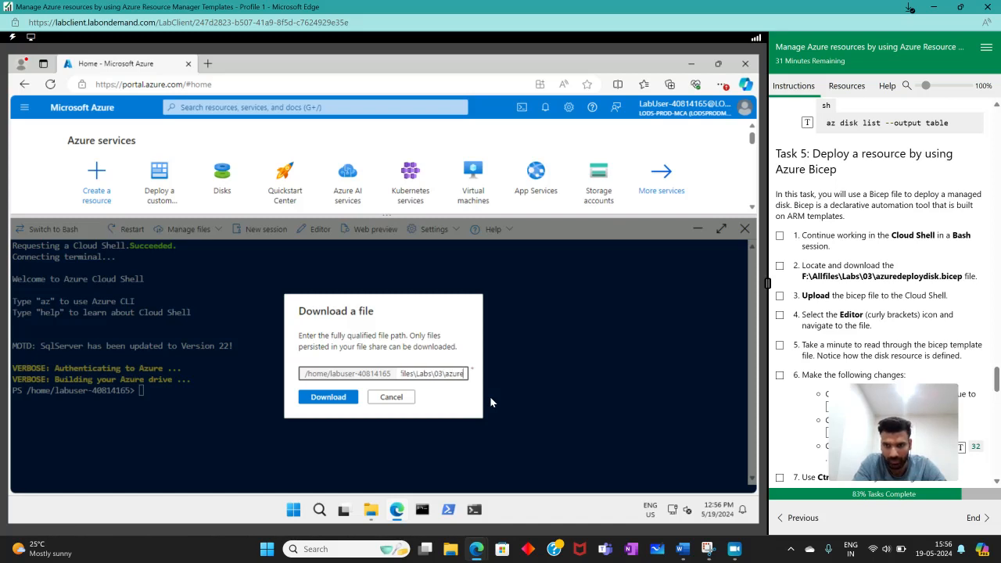
type("depl")
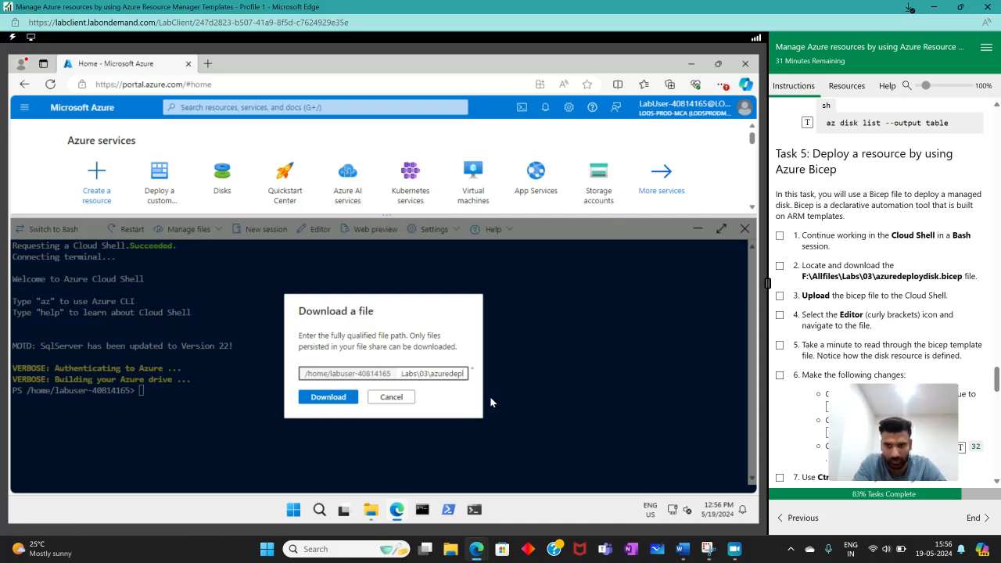
type("oy")
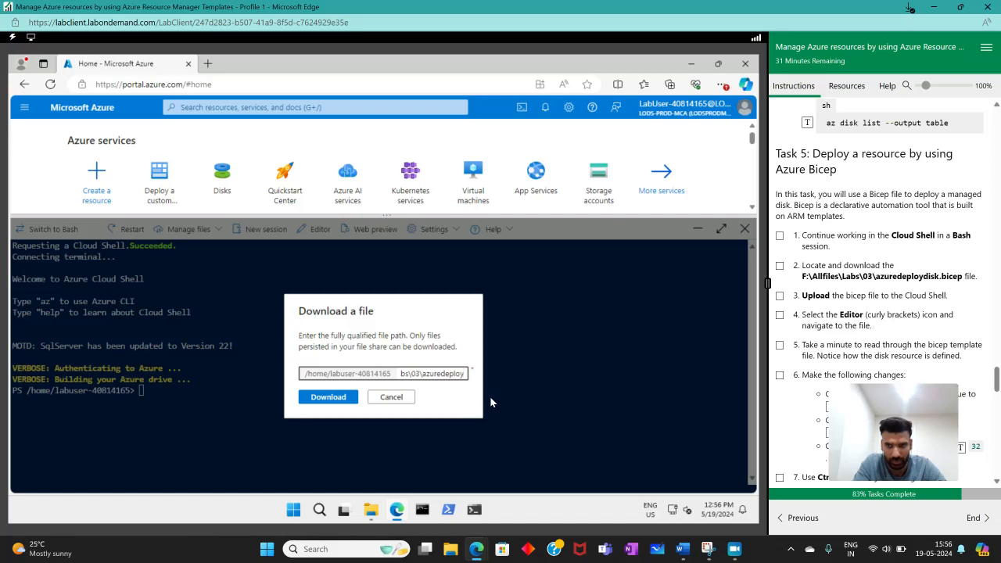
type("disk.bicep")
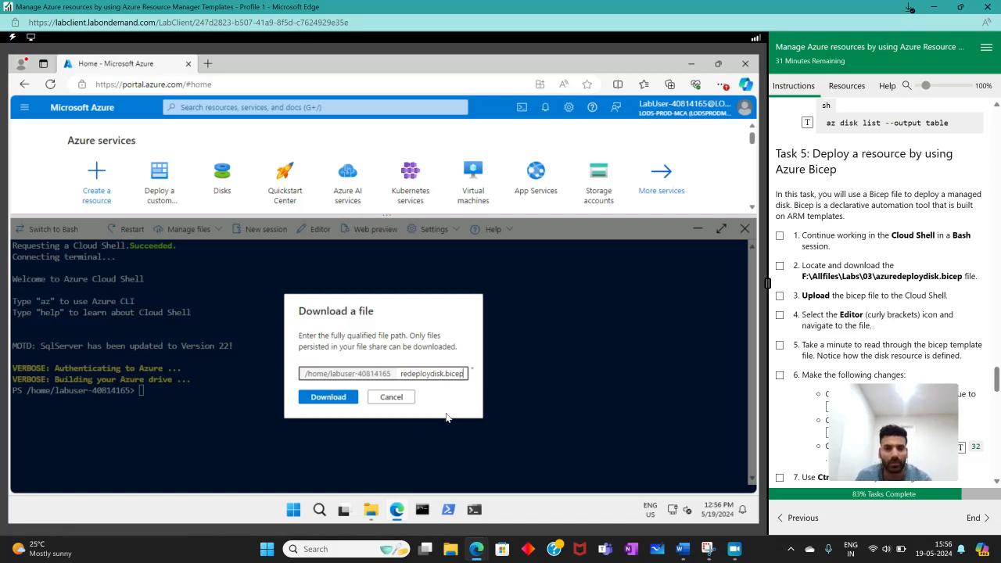
left_click(334, 402)
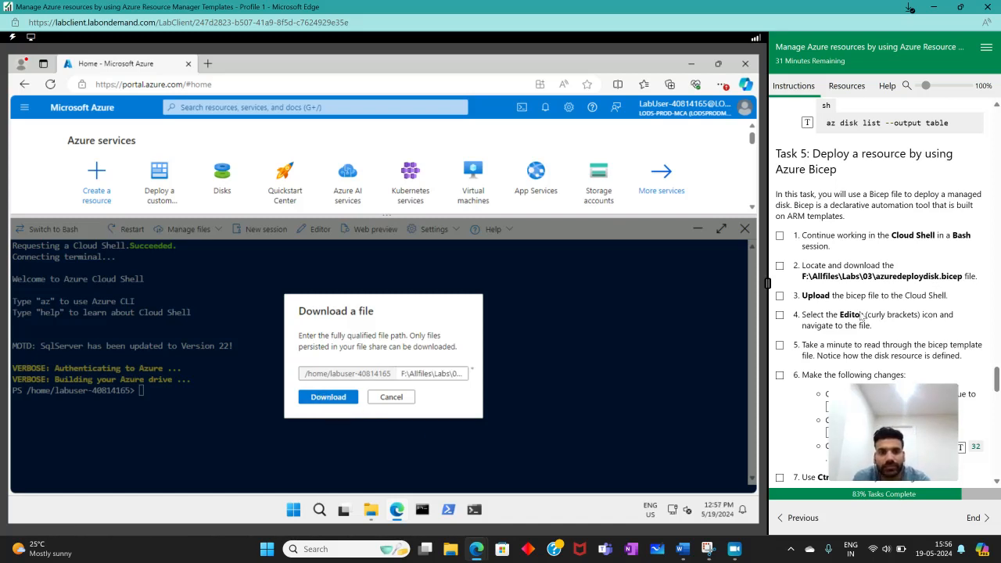
left_click(328, 397)
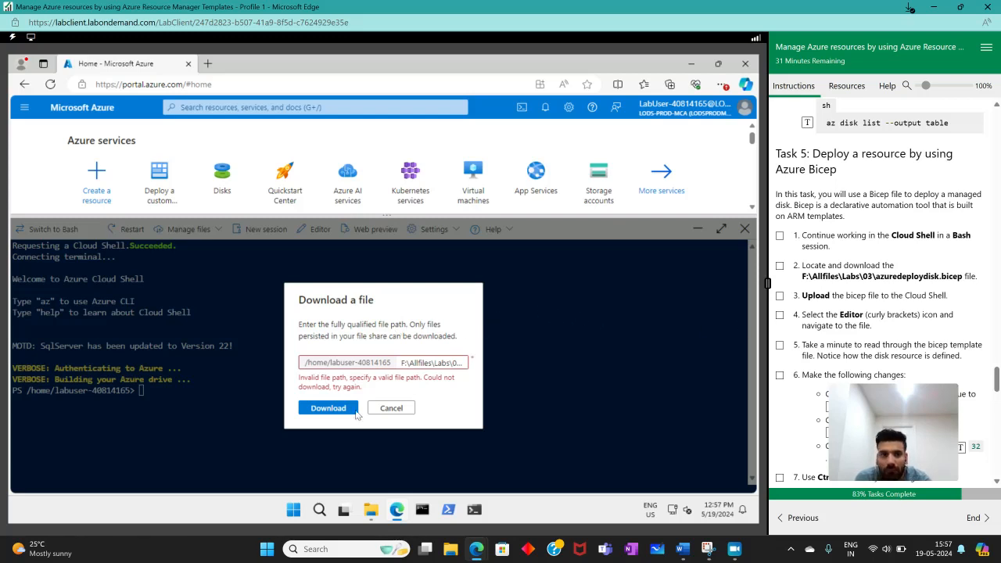
left_click(391, 409)
- Upload azuredeploydisk.bicep from F:\Allfiles\Labs\03 to Cloud Shell
left_click(189, 229)
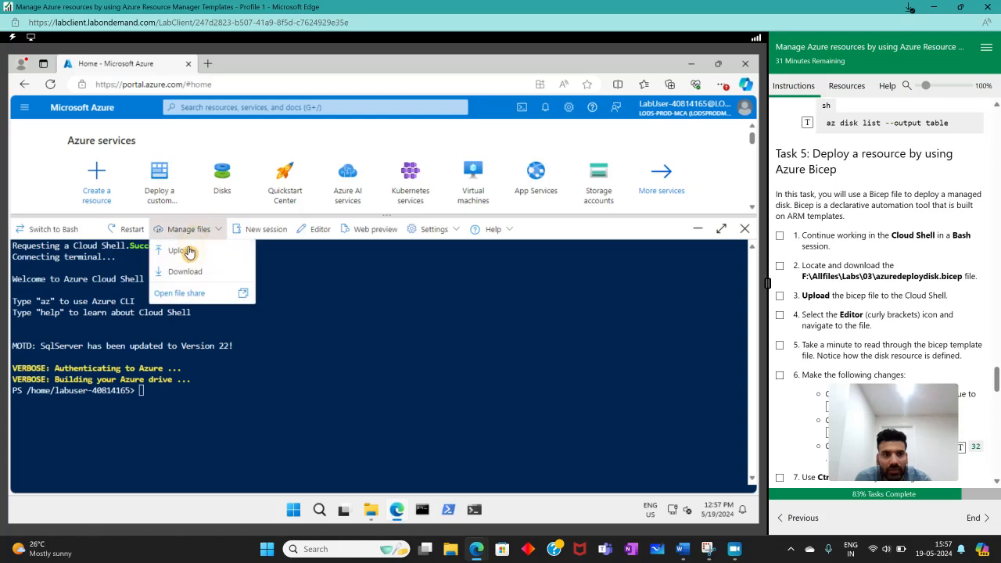
left_click(235, 273)
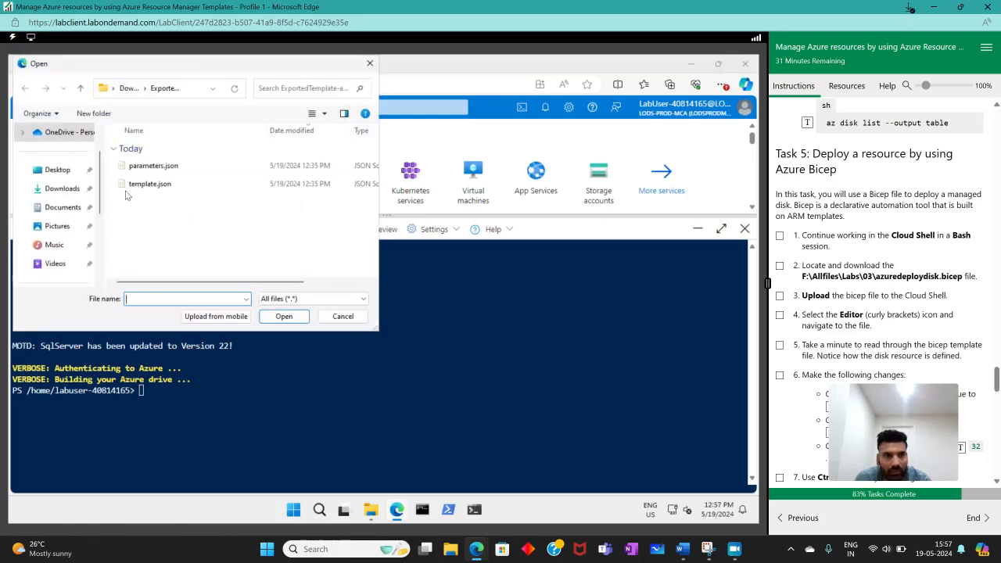
scroll(54, 246, "down", 3)
left_click(63, 226)
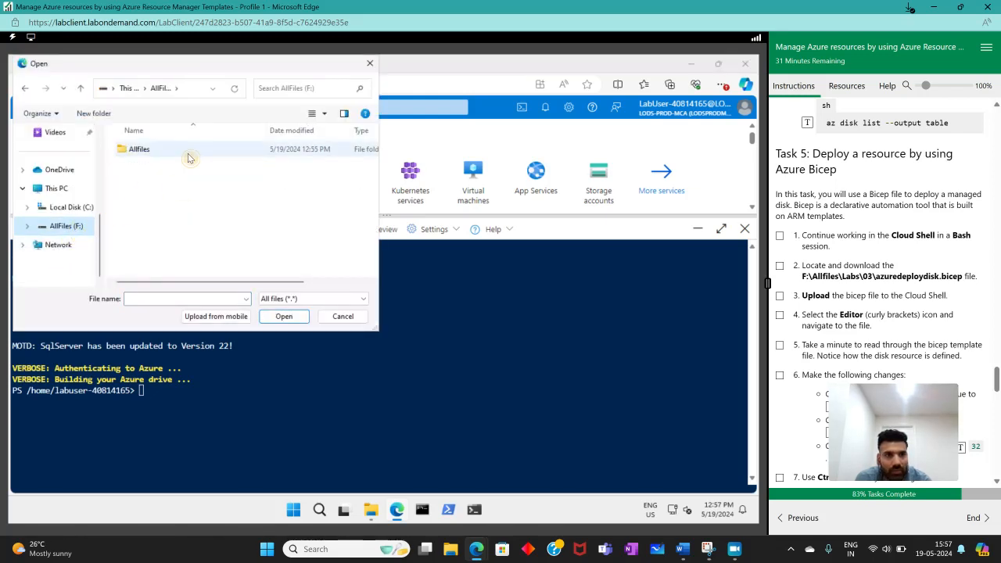
double_click(188, 151)
double_click(134, 166)
double_click(131, 153)
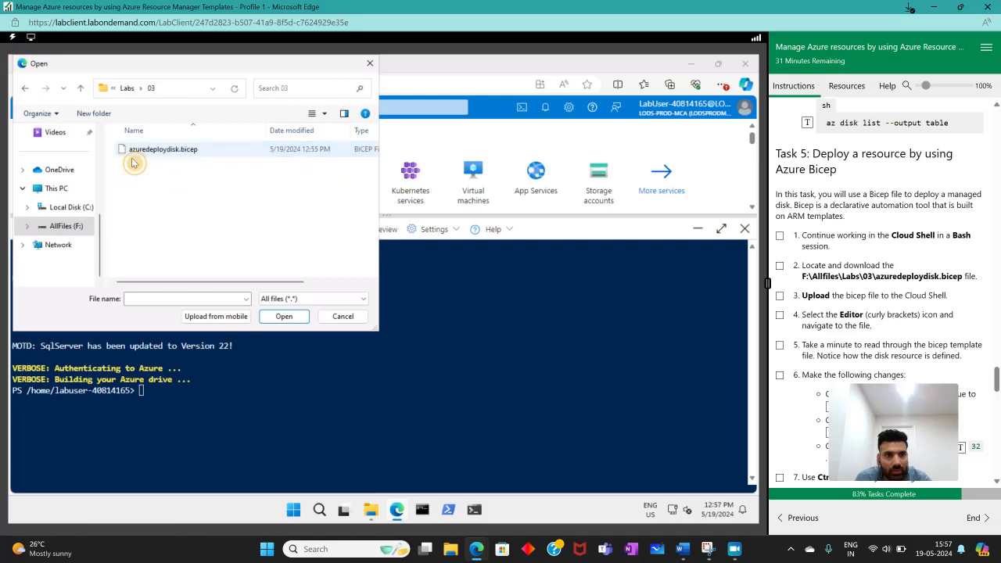
double_click(148, 150)
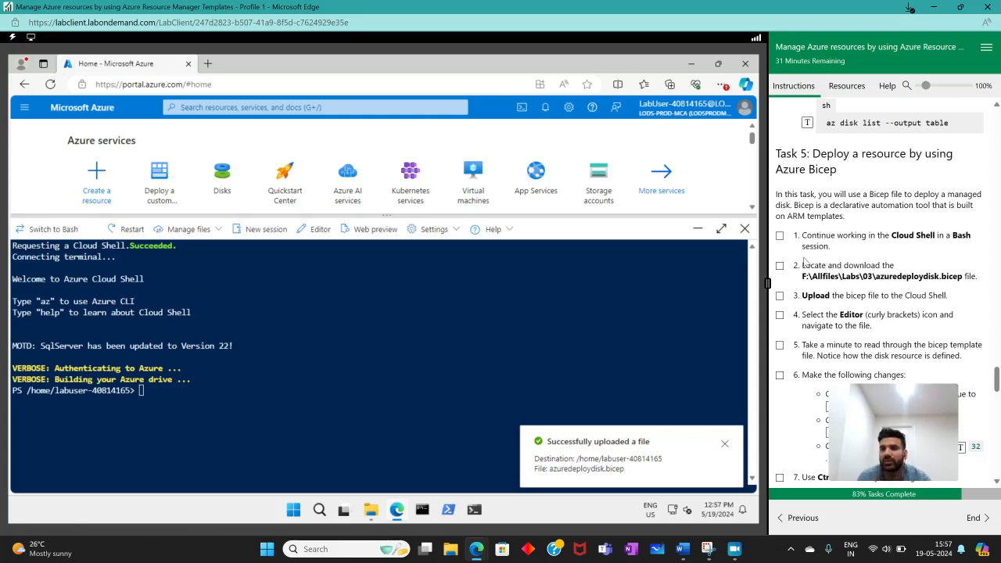
- Compare Task 5 instruction 2 with the preceding page for downloading the lab files, and return to Task 5
left_click_drag(802, 265, 964, 277)
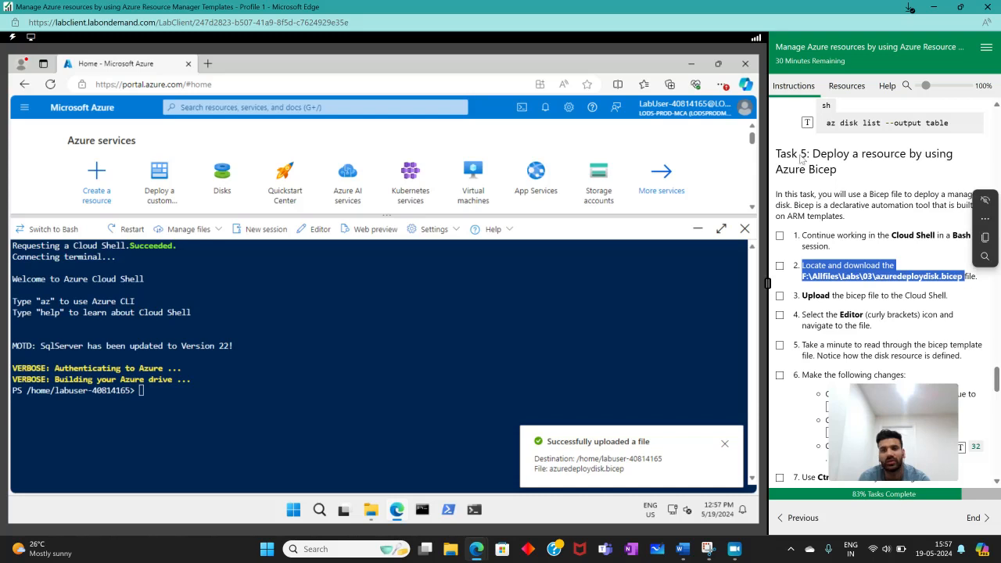
left_click(796, 518)
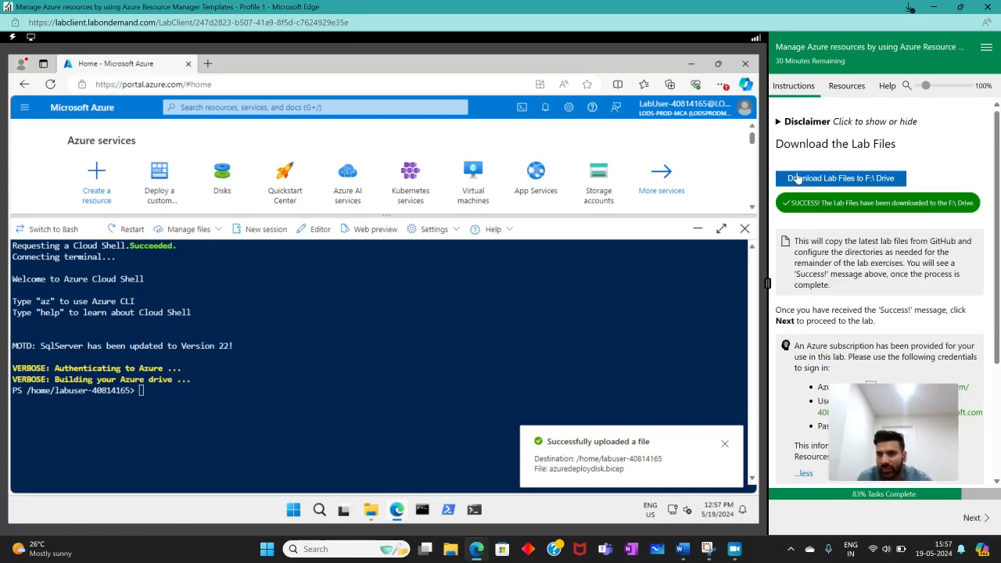
left_click(985, 522)
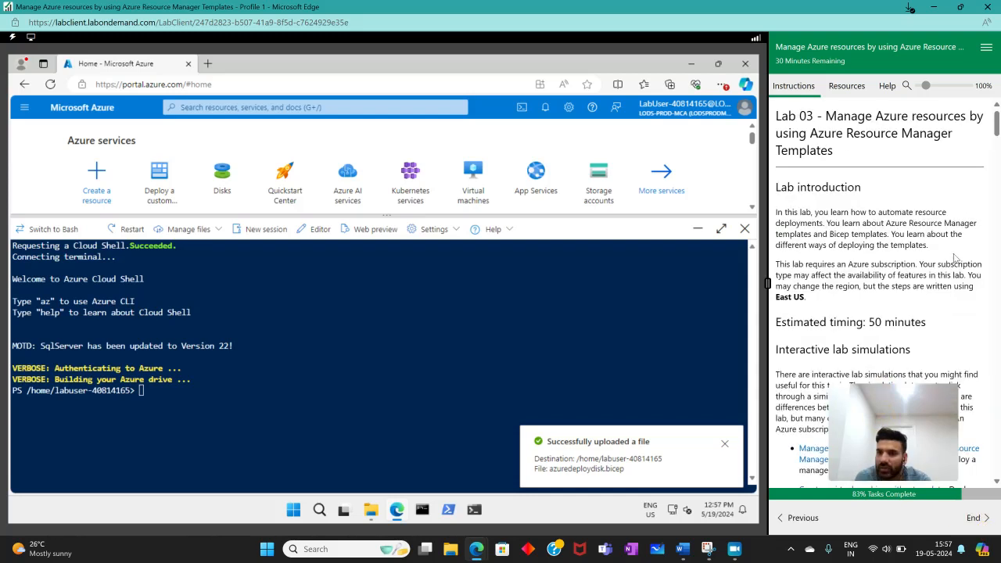
left_click_drag(998, 123, 998, 379)
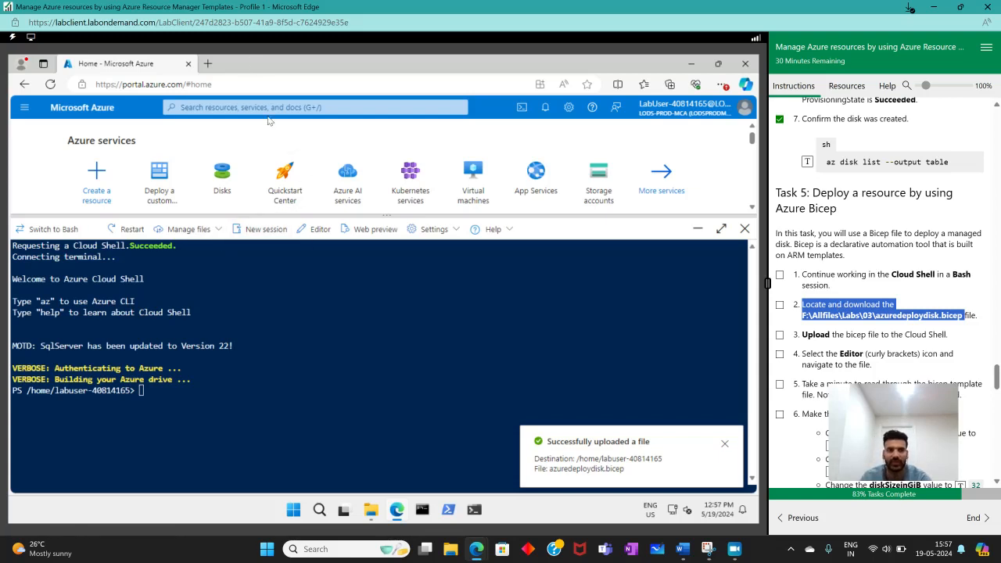
- Dismiss the upload notification and mark Task 5 instructions 1 and 2 as completed
left_click(725, 444)
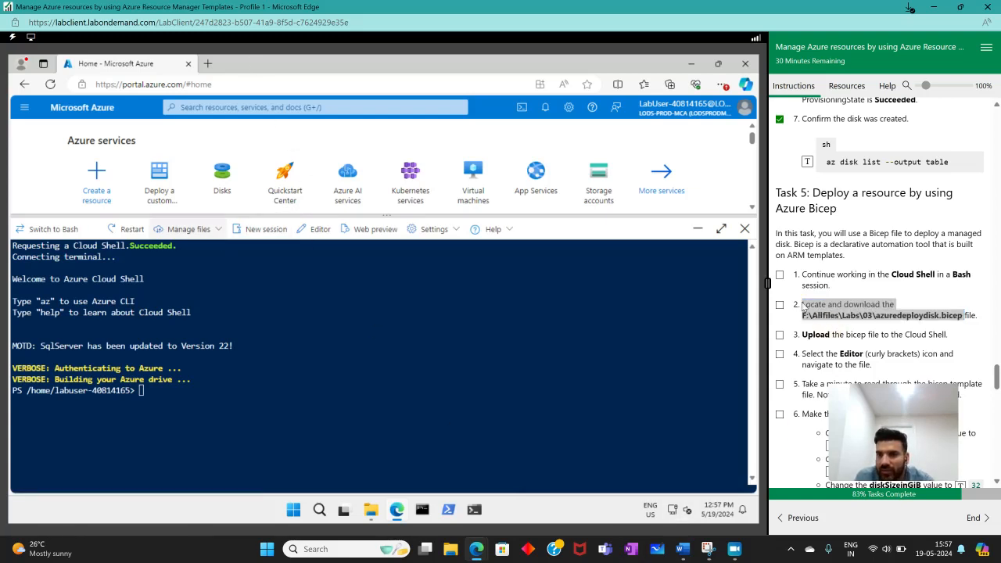
left_click(779, 306)
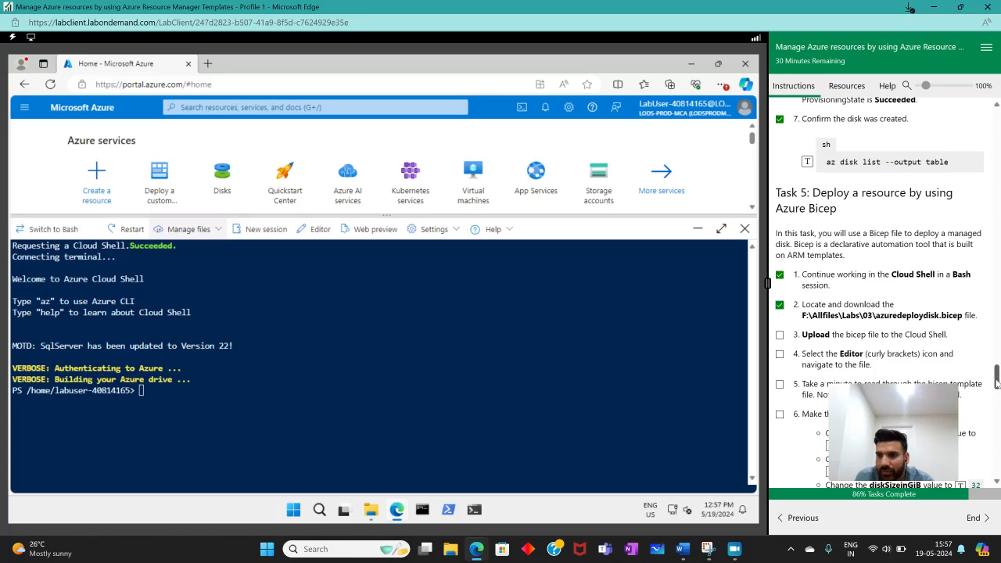
- Mark Task 5 instruction 3 as completed and open the Cloud Shell file editor, accepting the switch of the shell interface
scroll(997, 383, "down", 2)
left_click(779, 226)
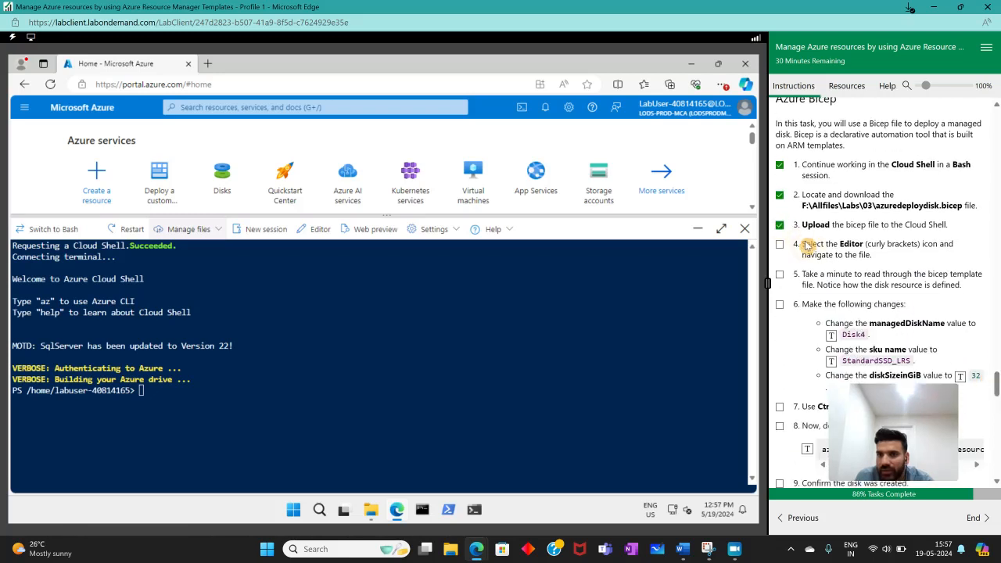
left_click(310, 237)
left_click(311, 395)
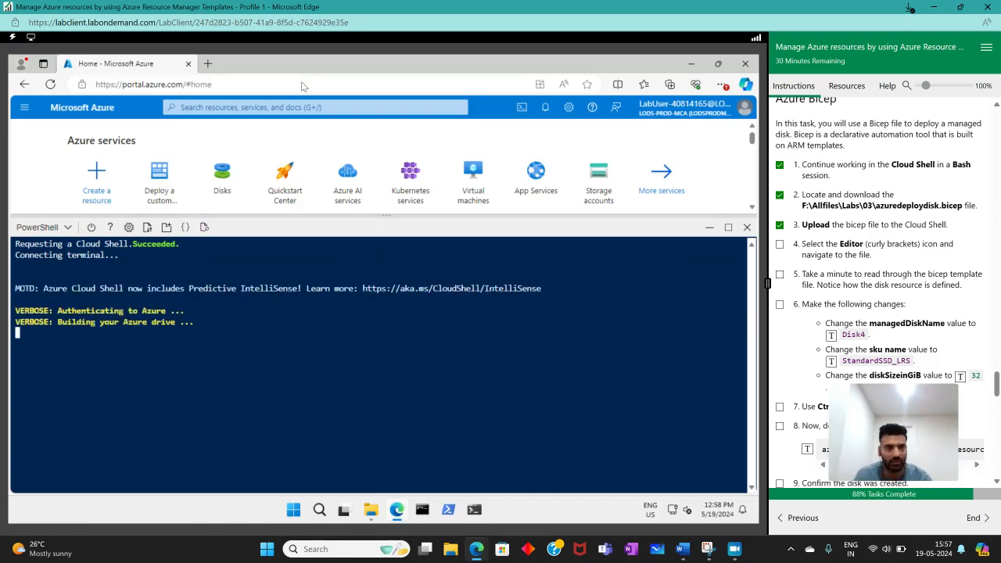
left_click(186, 227)
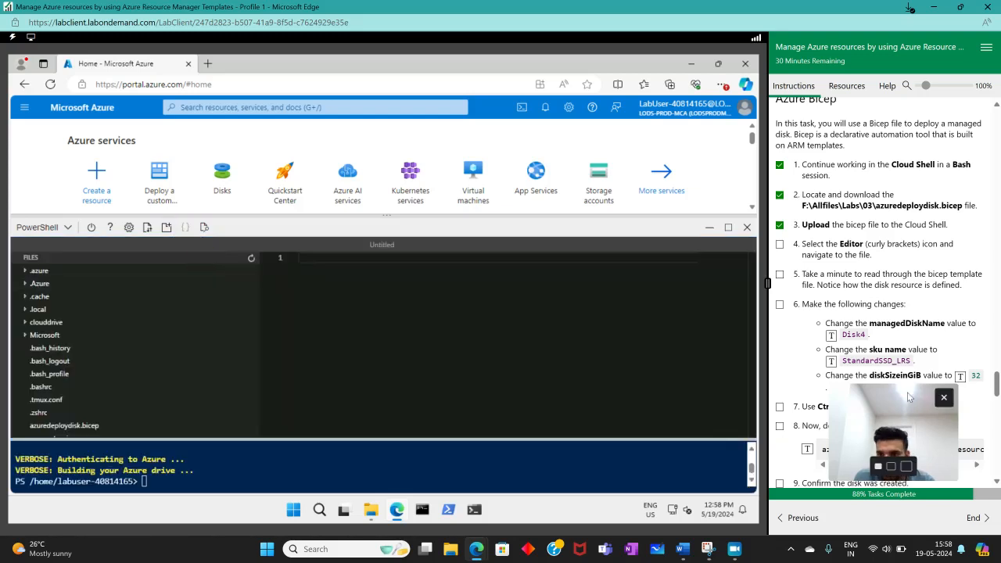
- Open azuredeploydisk.bicep in the editor and mark Task 5 instructions 4 and 5 as completed
left_click(780, 244)
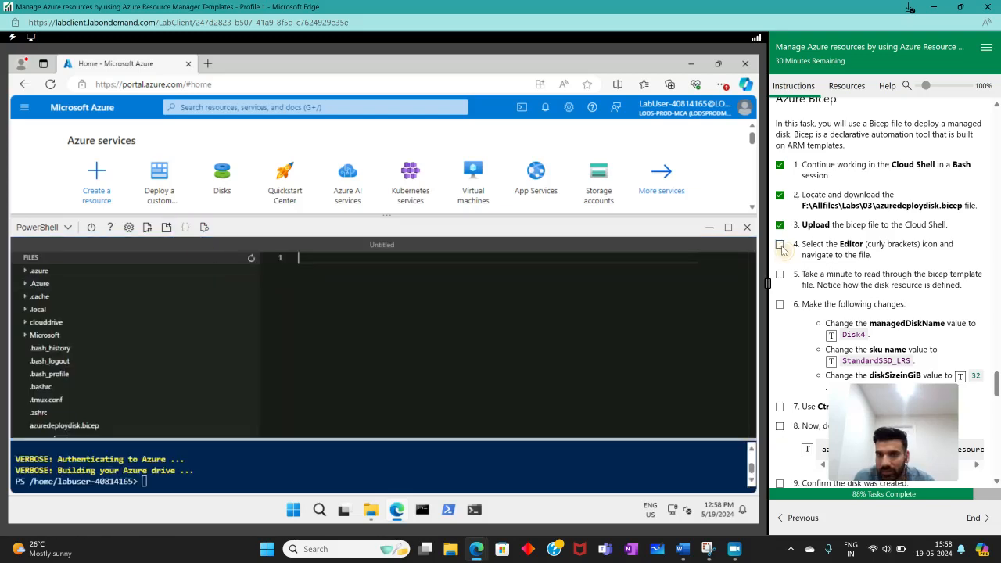
scroll(102, 414, "down", 1)
left_click(66, 408)
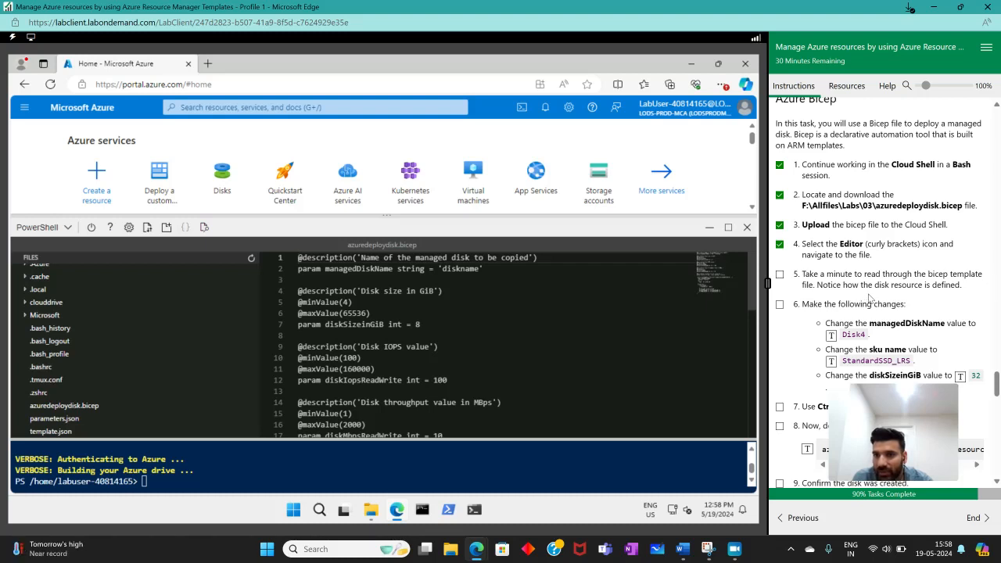
left_click(779, 274)
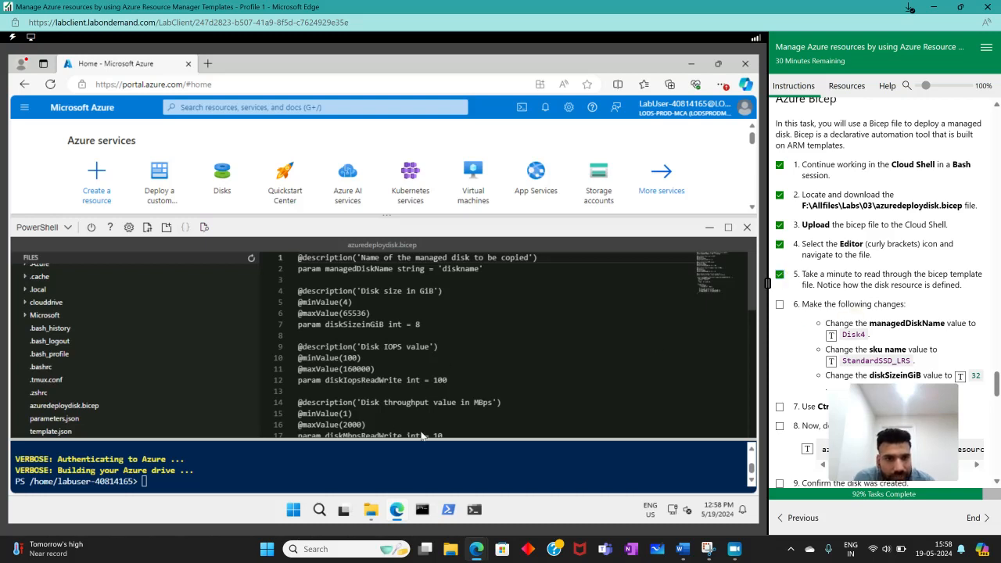
- Read through azuredeploydisk.bicep, examining the disk name, size, IOPS, throughput and location parameters and the managedDisk resource definition
scroll(420, 402, "down", 5)
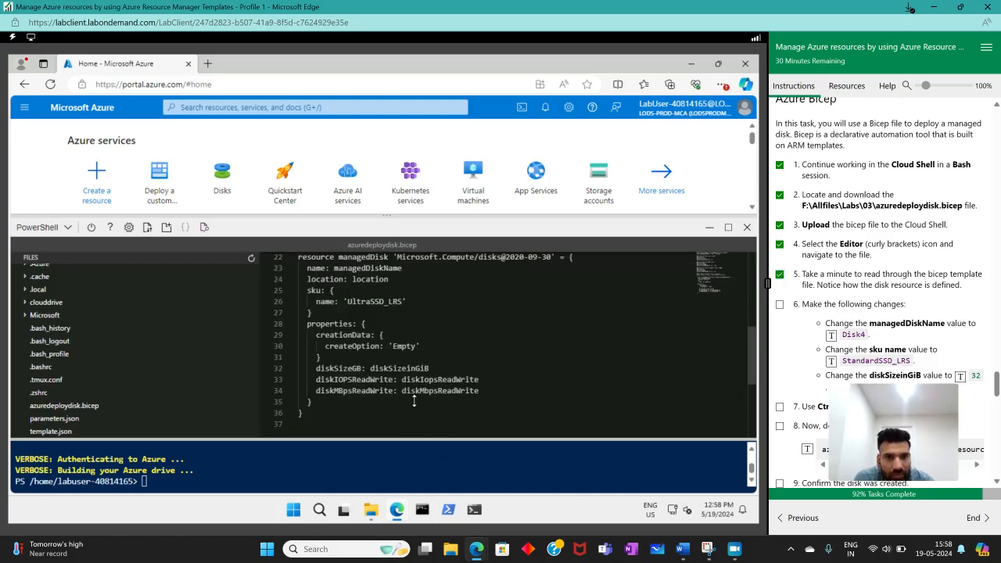
scroll(411, 406, "up", 5)
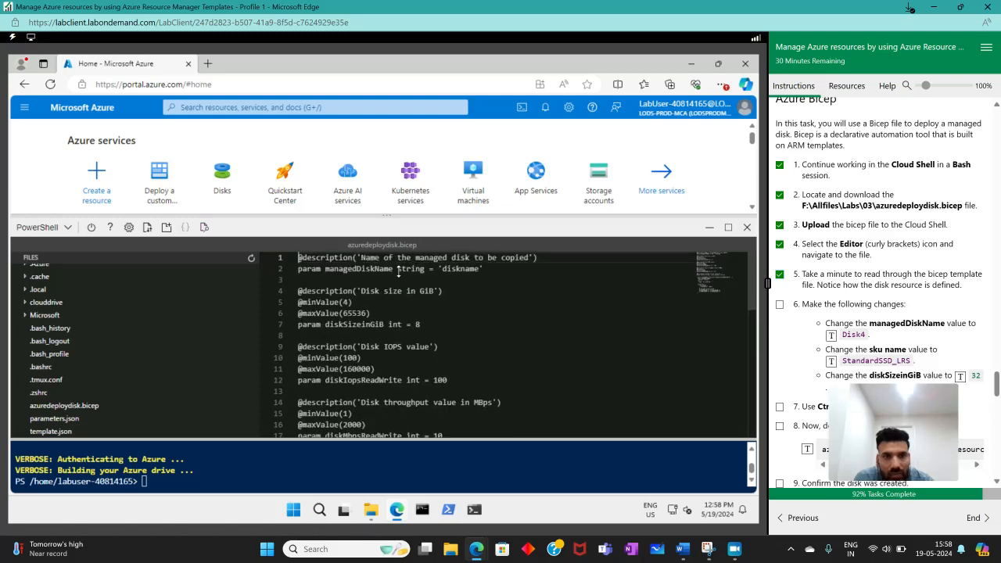
scroll(352, 341, "down", 3)
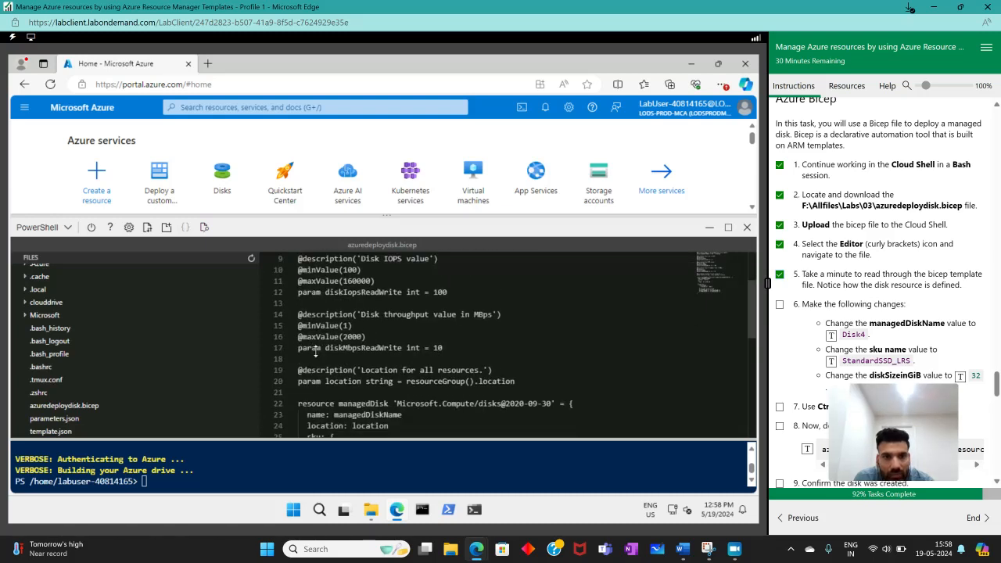
scroll(333, 364, "down", 3)
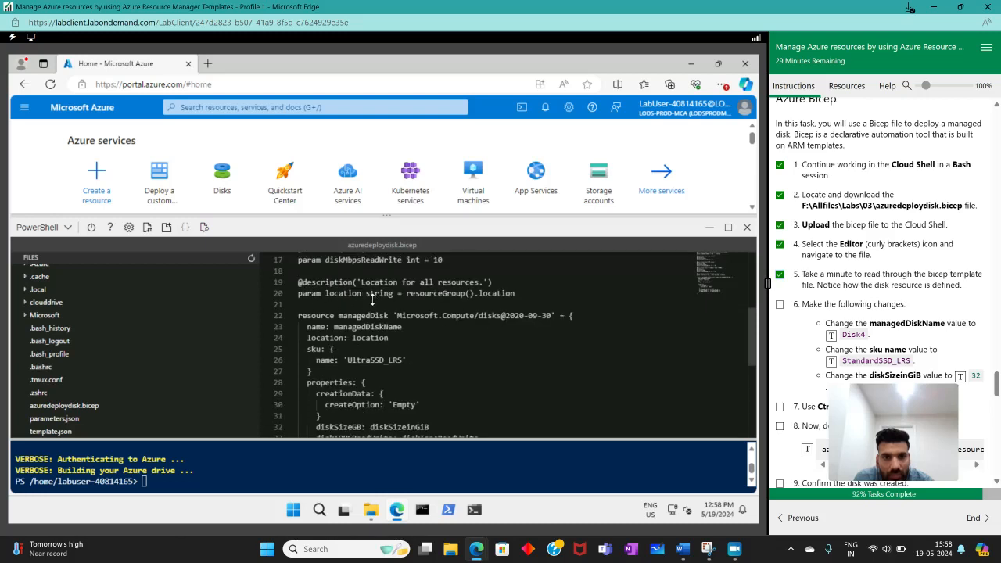
scroll(352, 370, "down", 3)
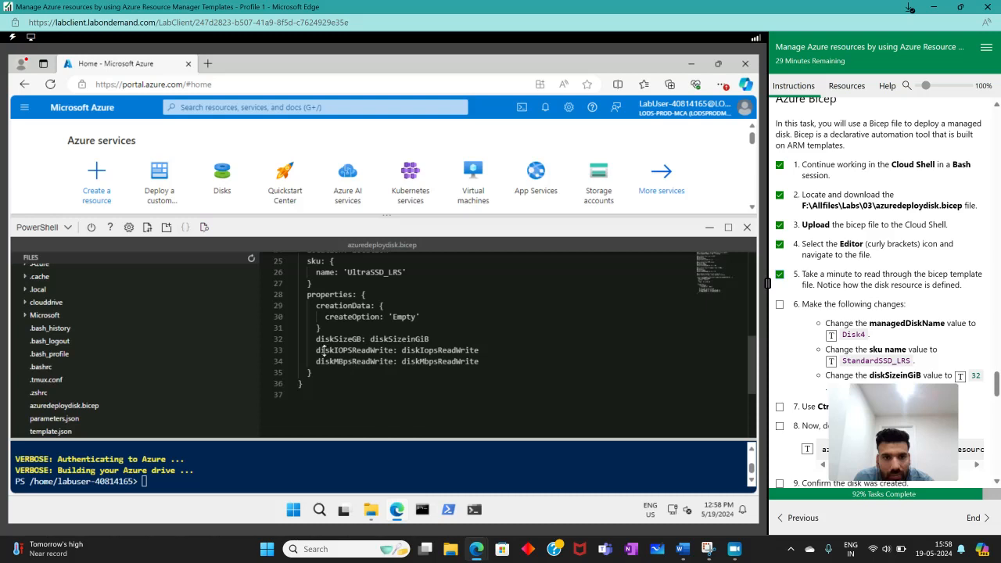
scroll(406, 385, "up", 6)
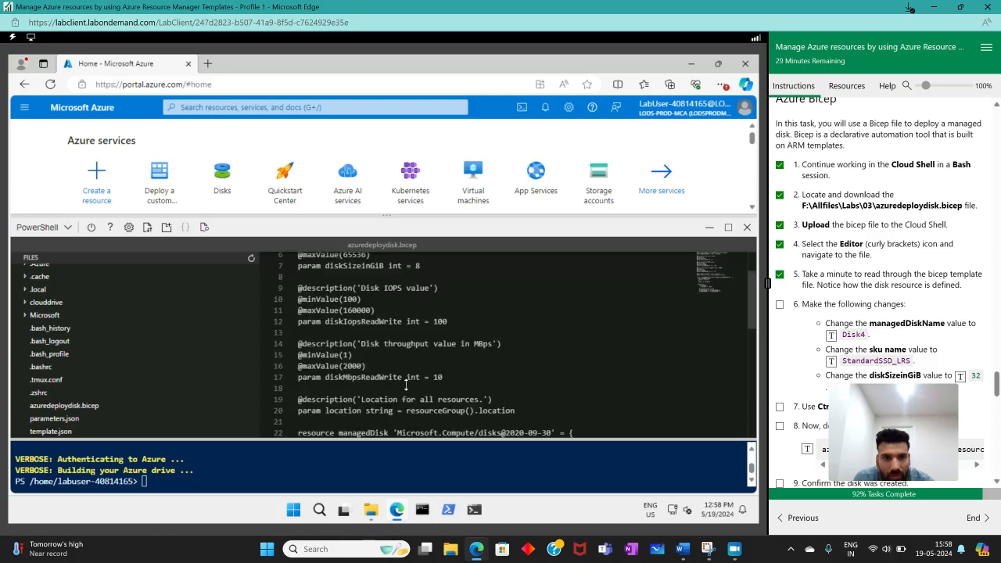
scroll(406, 384, "down", 3)
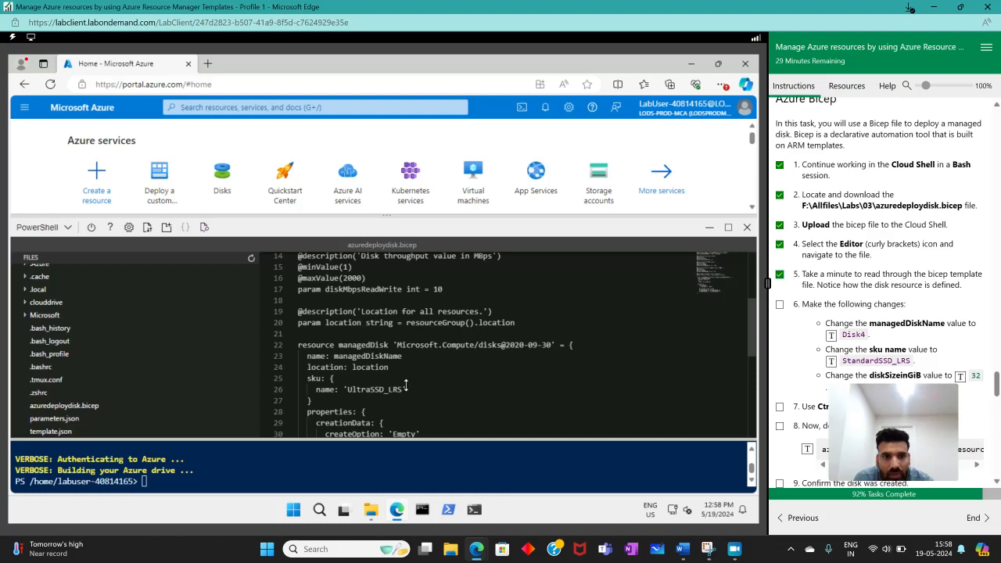
scroll(406, 389, "up", 3)
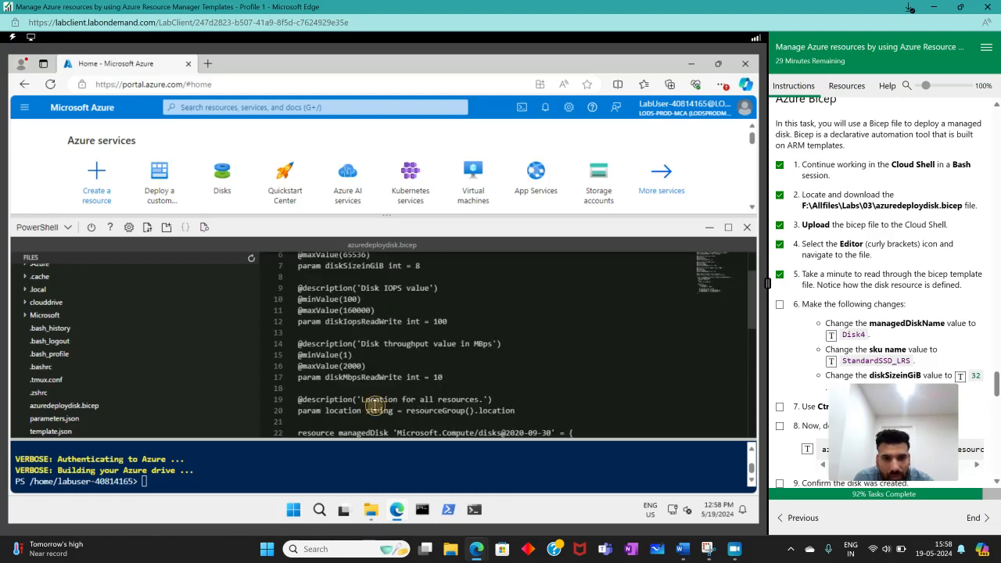
left_click_drag(371, 400, 415, 411)
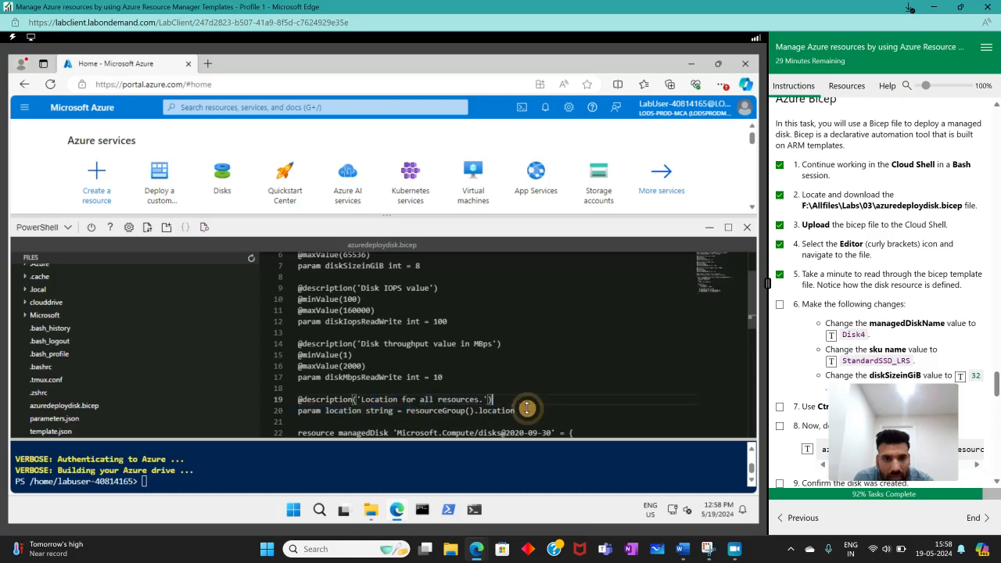
left_click(366, 399)
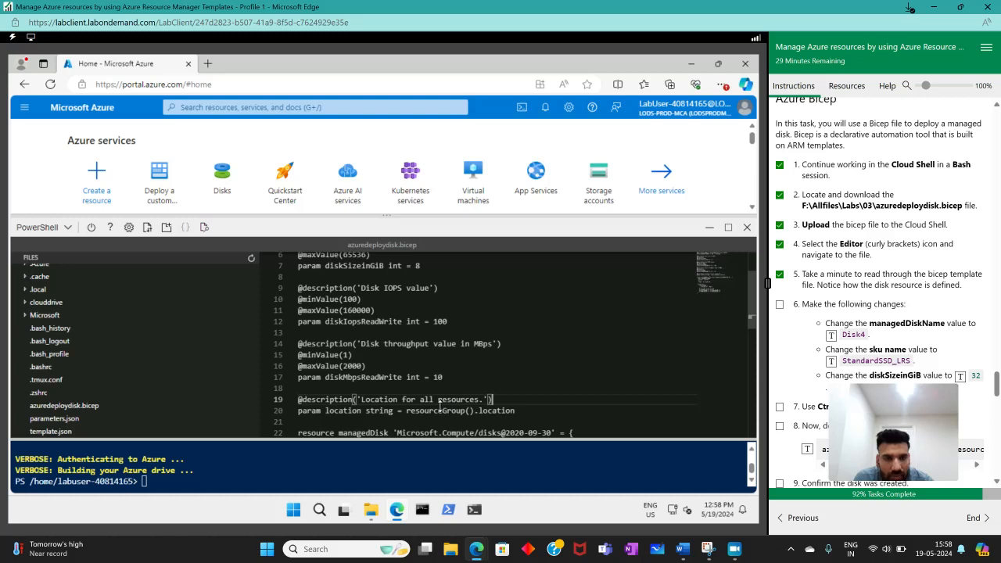
scroll(462, 388, "up", 2)
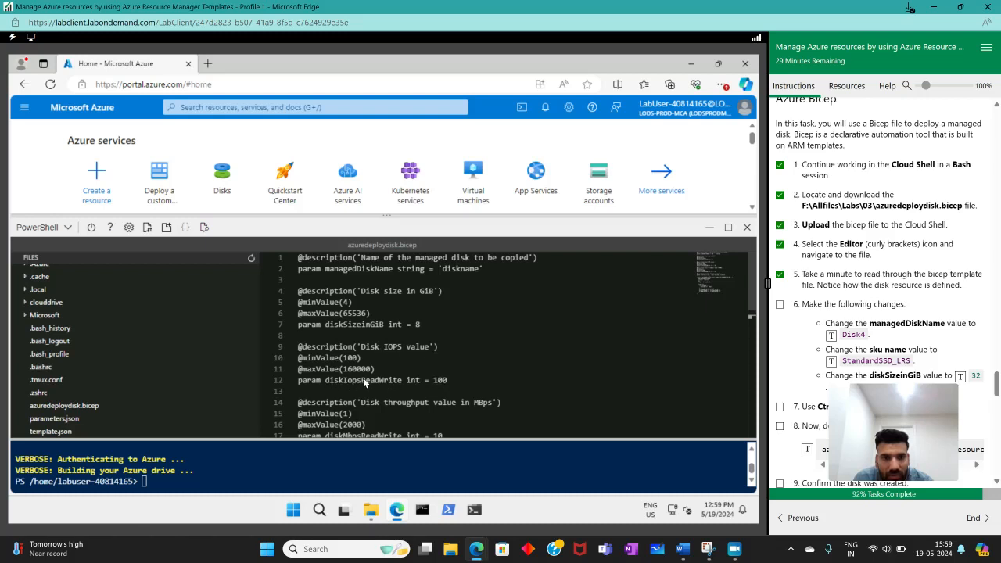
double_click(432, 380)
left_click(439, 360)
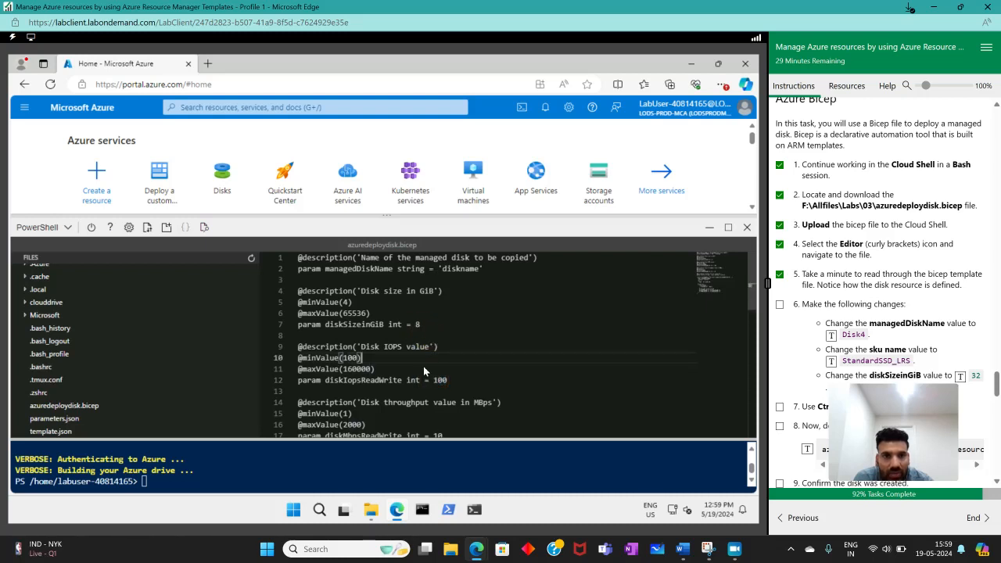
scroll(422, 371, "down", 5)
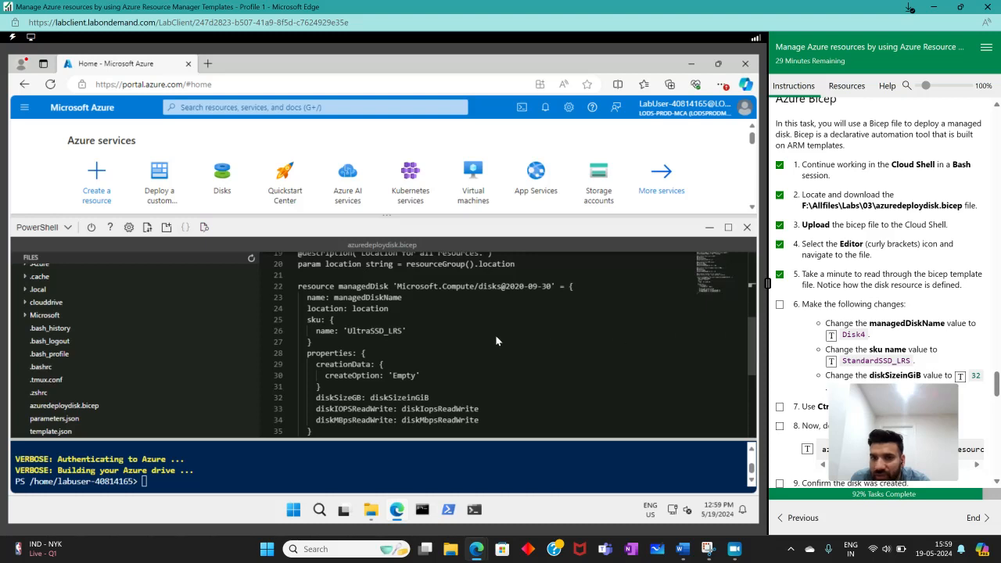
- Set the managedDiskName parameter in azuredeploydisk.bicep to Disk4
scroll(427, 344, "up", 5)
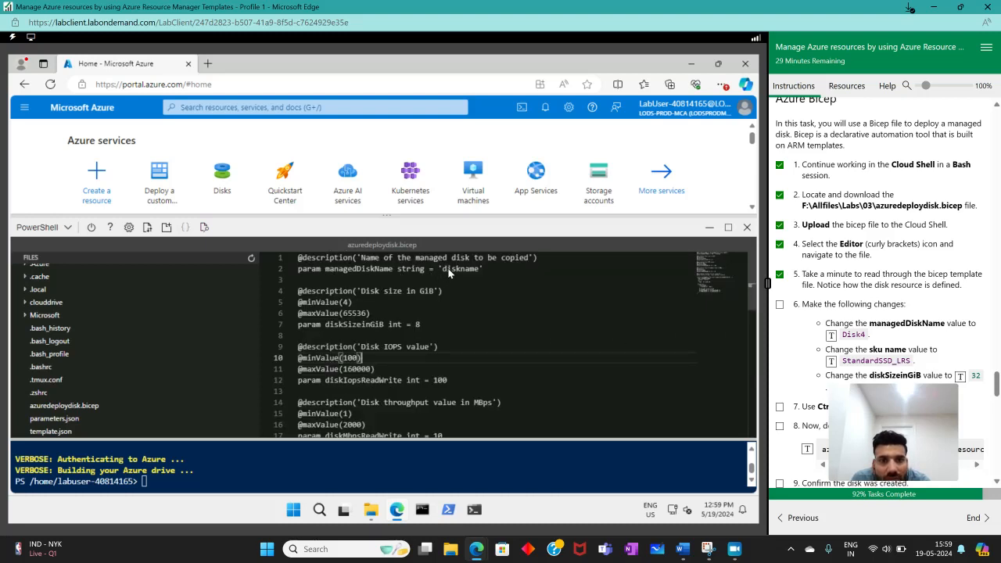
left_click_drag(478, 268, 443, 268)
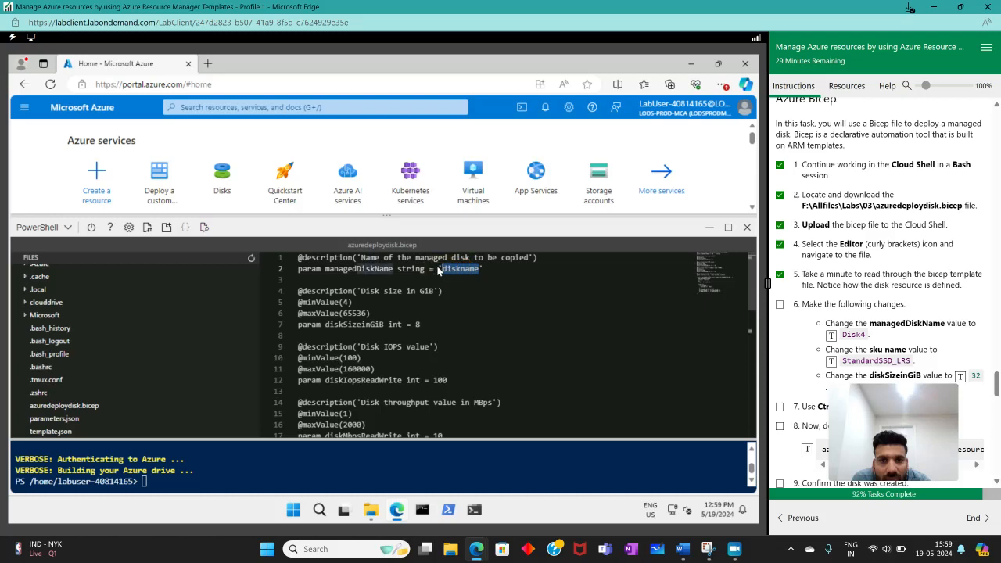
left_click(831, 334)
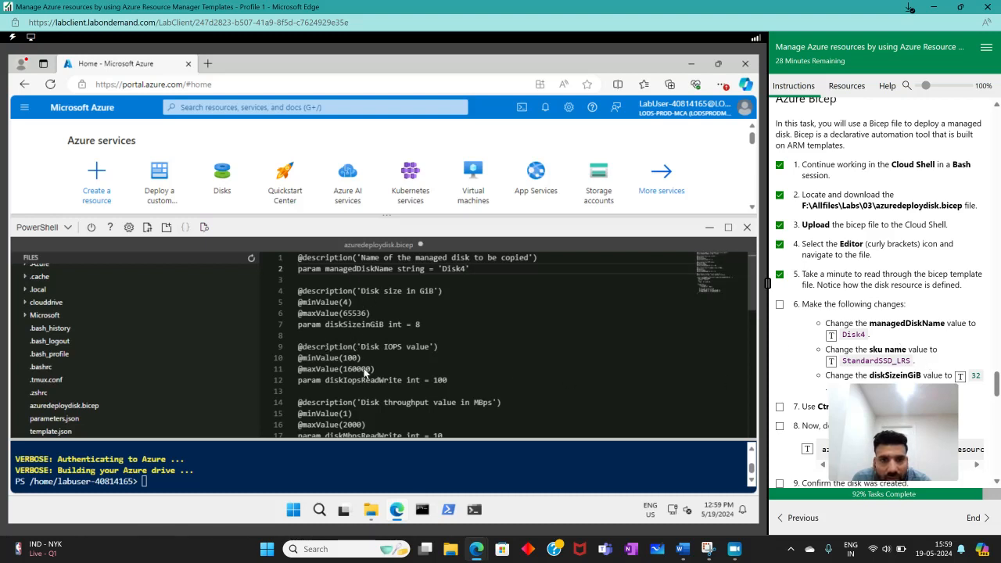
- Set the sku name of the managedDisk resource to StandardSSD_LRS
scroll(336, 386, "down", 5)
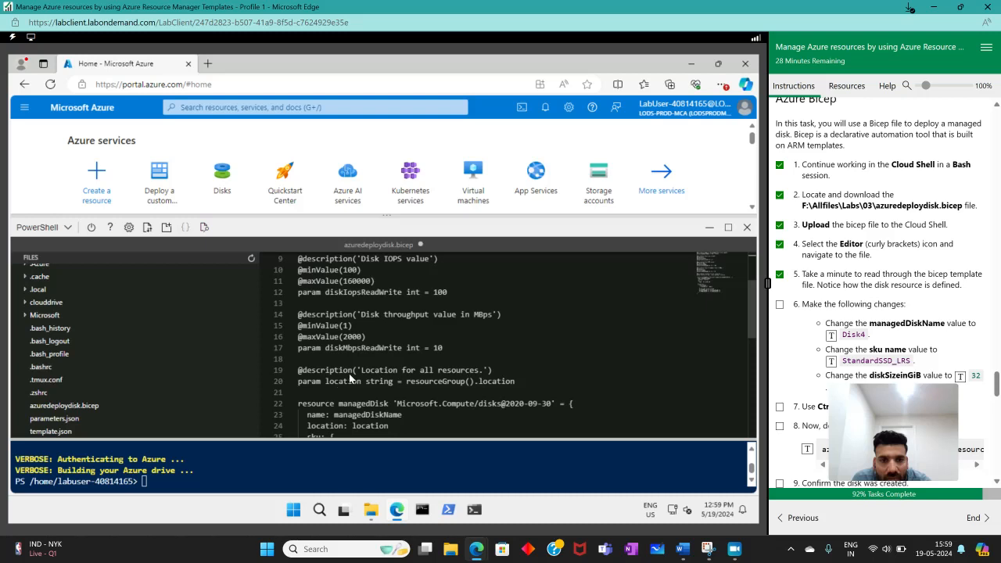
scroll(363, 351, "down", 1)
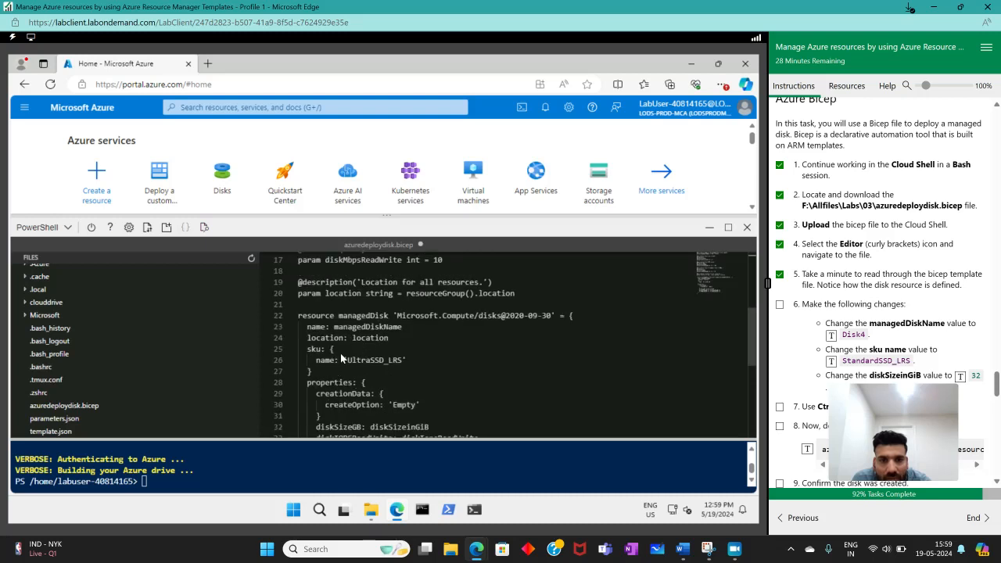
left_click_drag(347, 360, 396, 360)
scroll(806, 337, "down", 1)
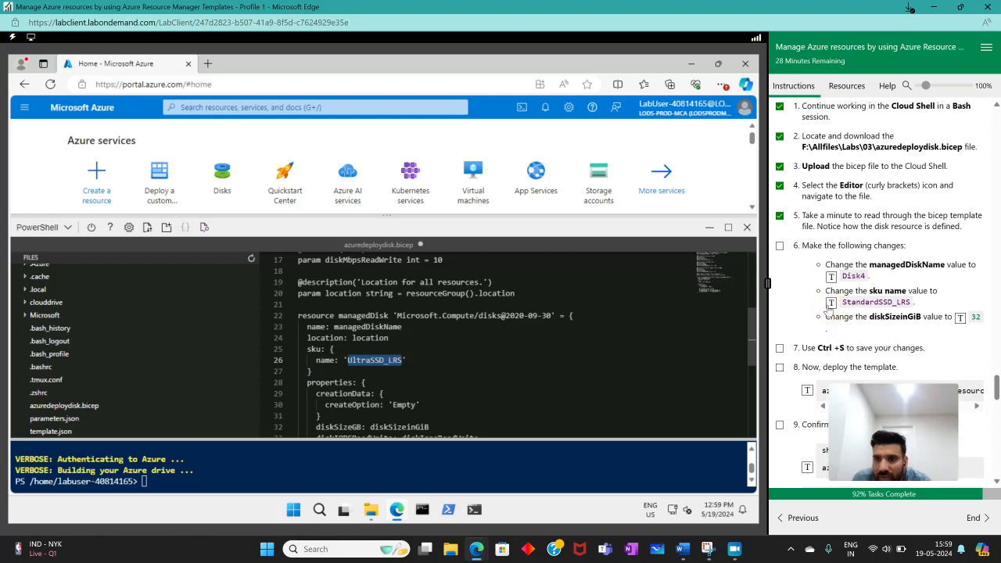
left_click(831, 302)
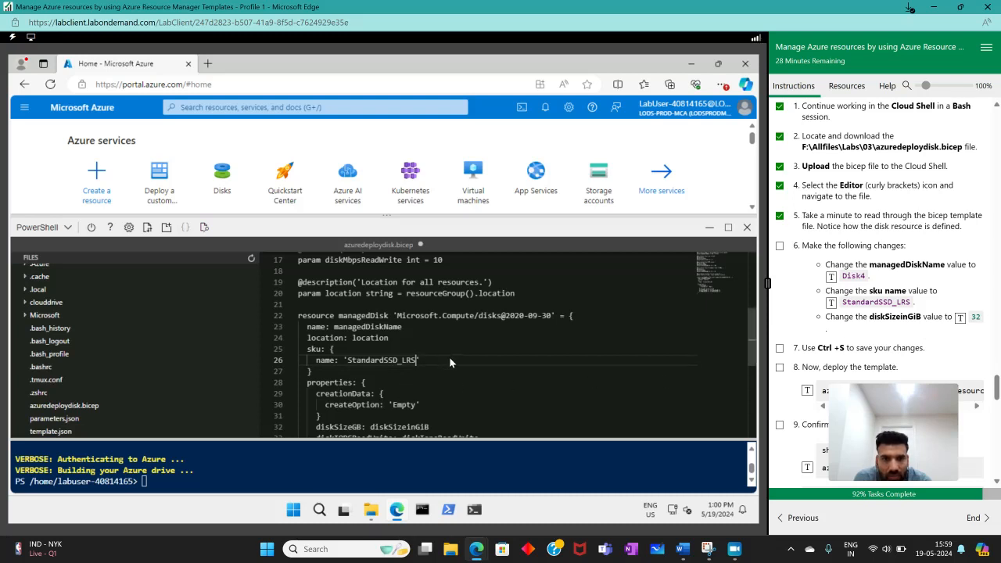
- Set the diskSizeinGiB parameter in azuredeploydisk.bicep to 32
scroll(449, 357, "down", 3)
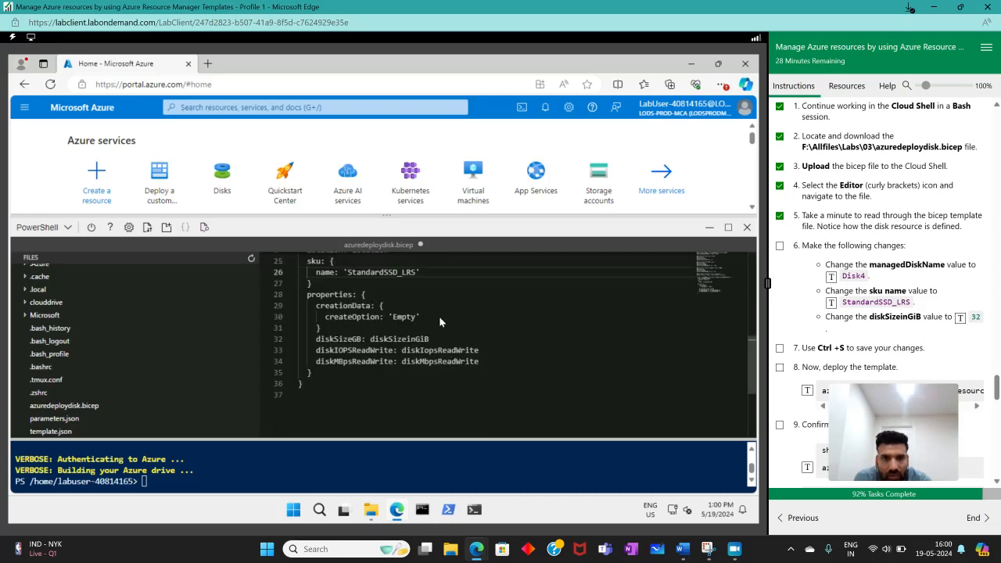
scroll(482, 366, "up", 3)
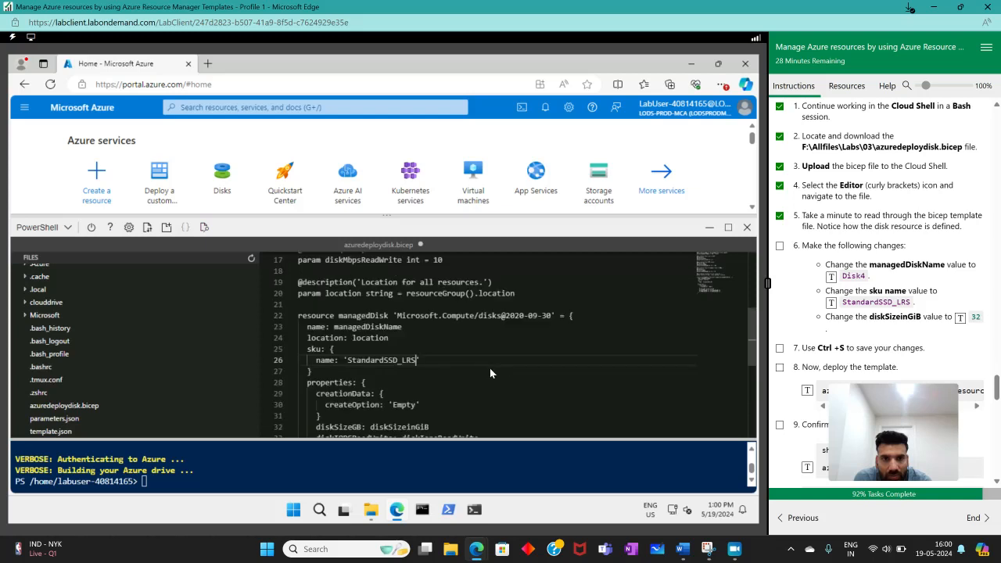
scroll(490, 368, "up", 3)
scroll(490, 368, "up", 3)
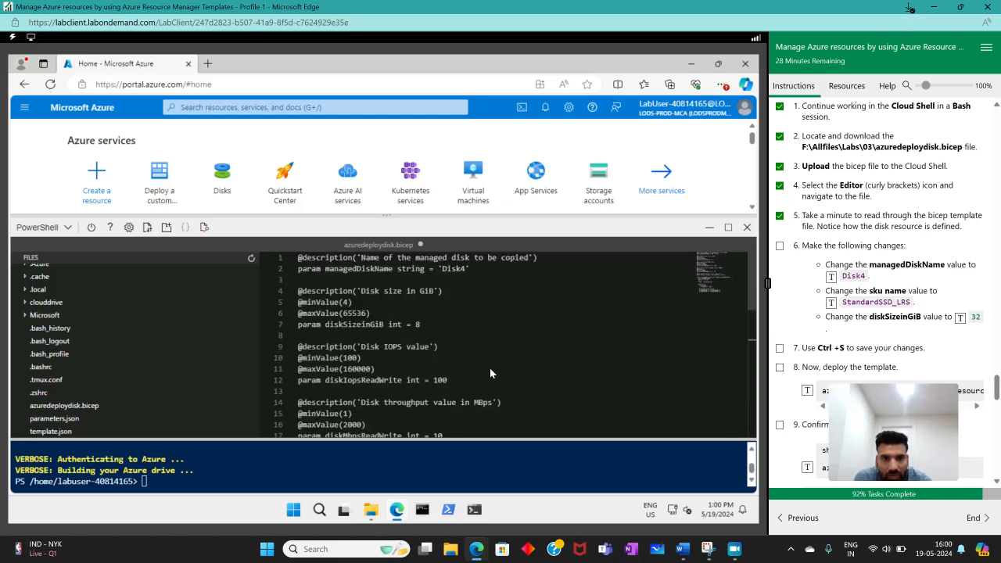
double_click(417, 324)
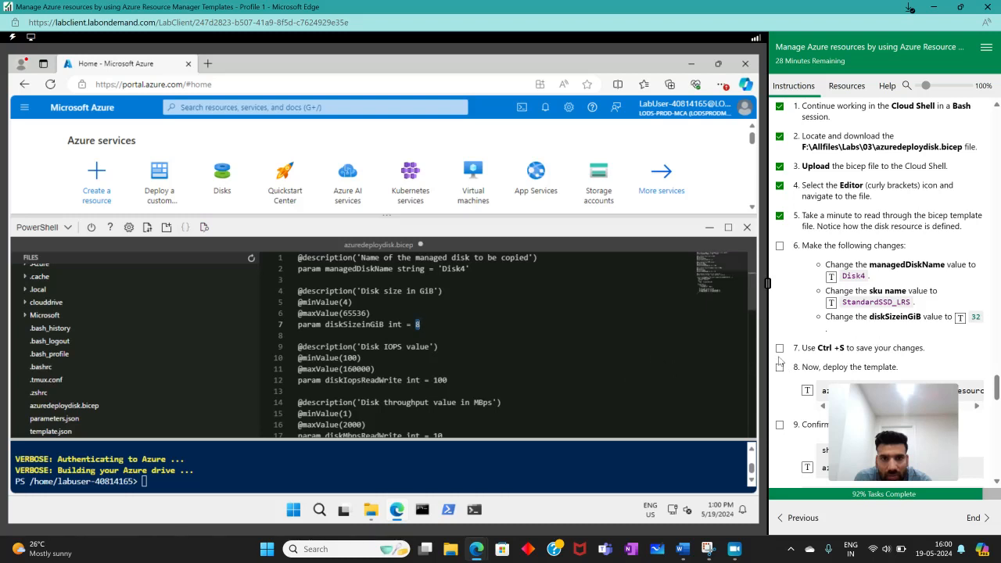
left_click(960, 318)
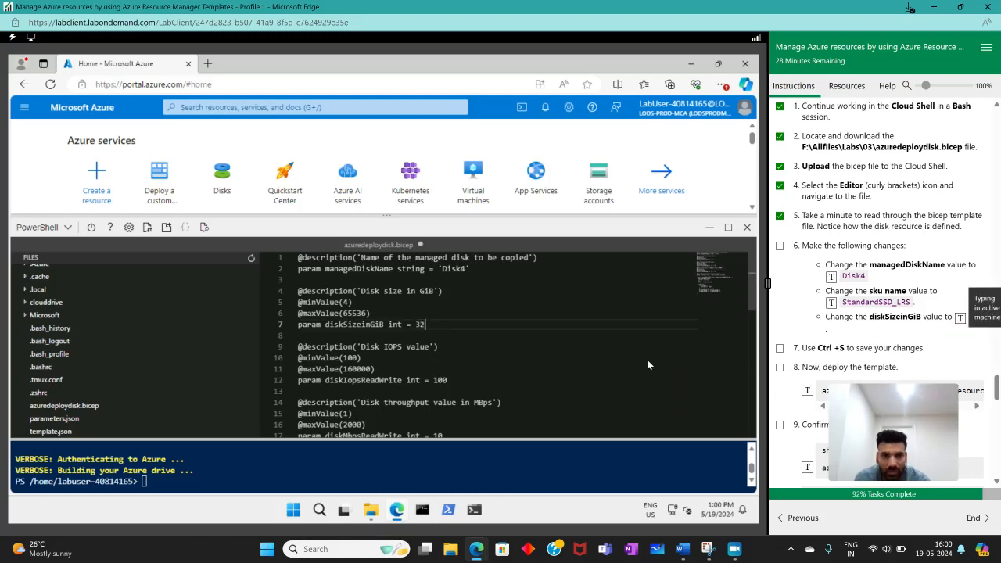
- Check the edited template down to its end and mark Task 5 instructions 6 and 7 as completed
scroll(643, 352, "down", 3)
scroll(643, 357, "down", 8)
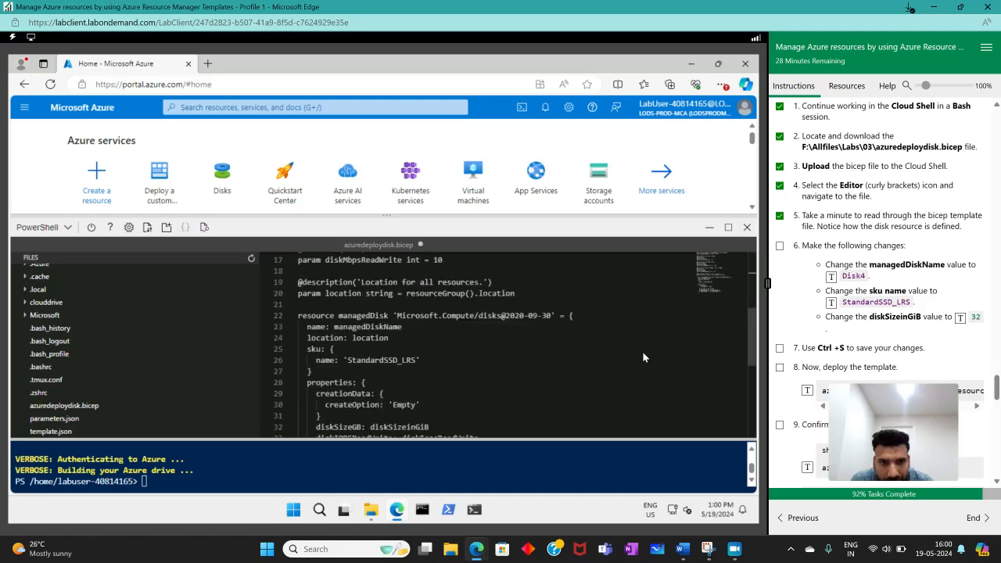
scroll(998, 395, "down", 1)
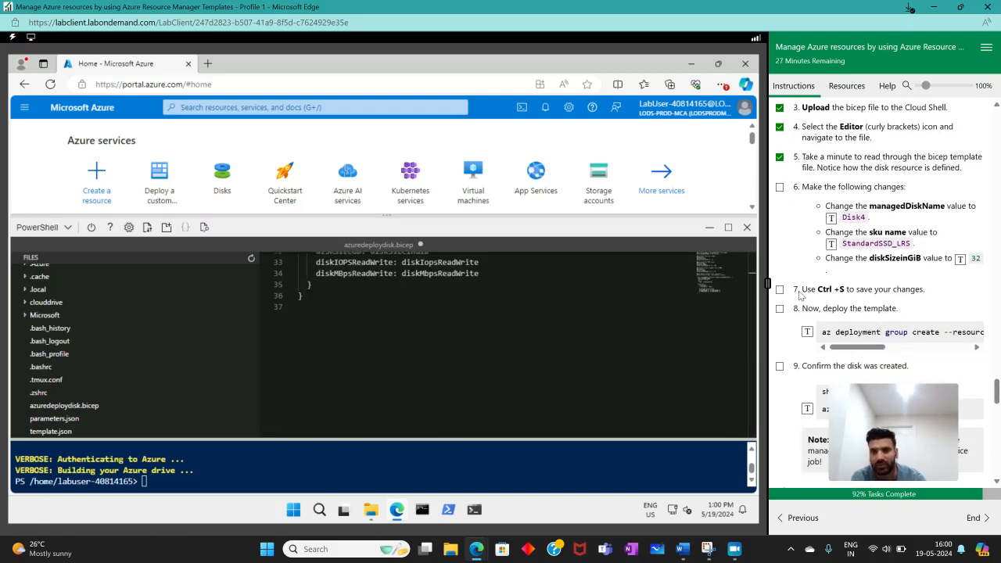
left_click(780, 290)
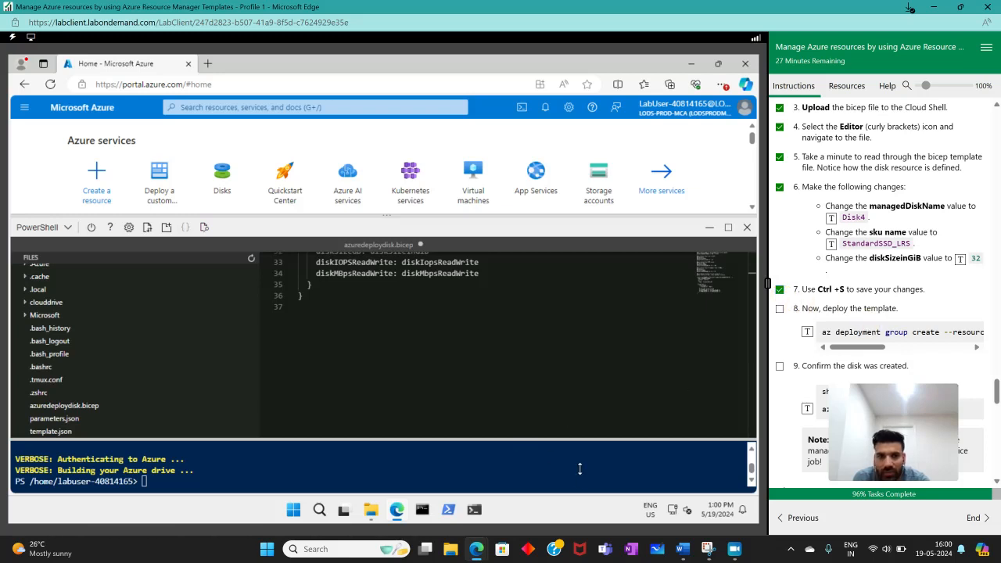
- Deploy the template with az deployment group create --resource-group az104-rg3 --template-file azuredeploydisk.bicep and mark Task 5 instruction 8 as completed
middle_click(659, 459)
left_click(807, 331)
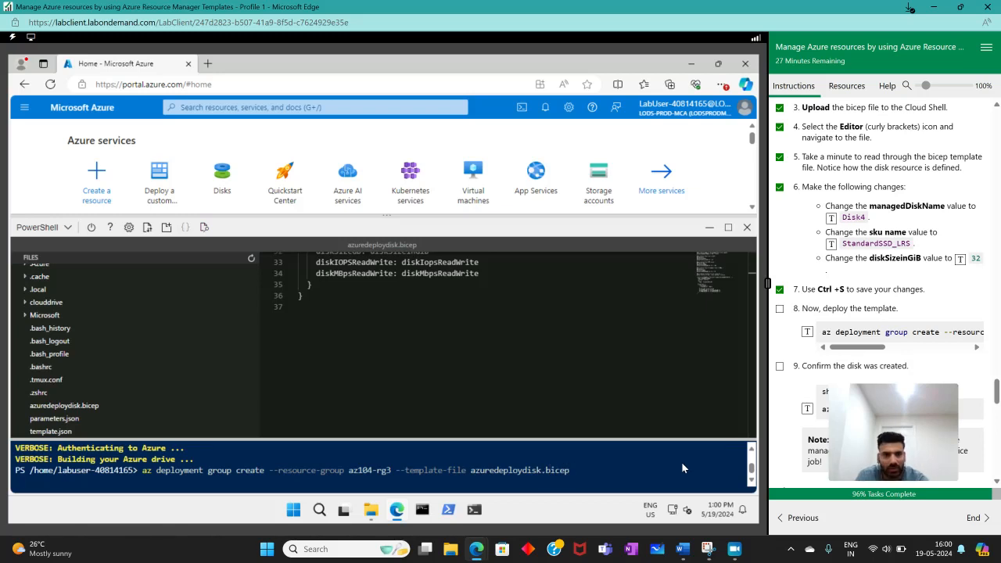
scroll(892, 290, "down", 3)
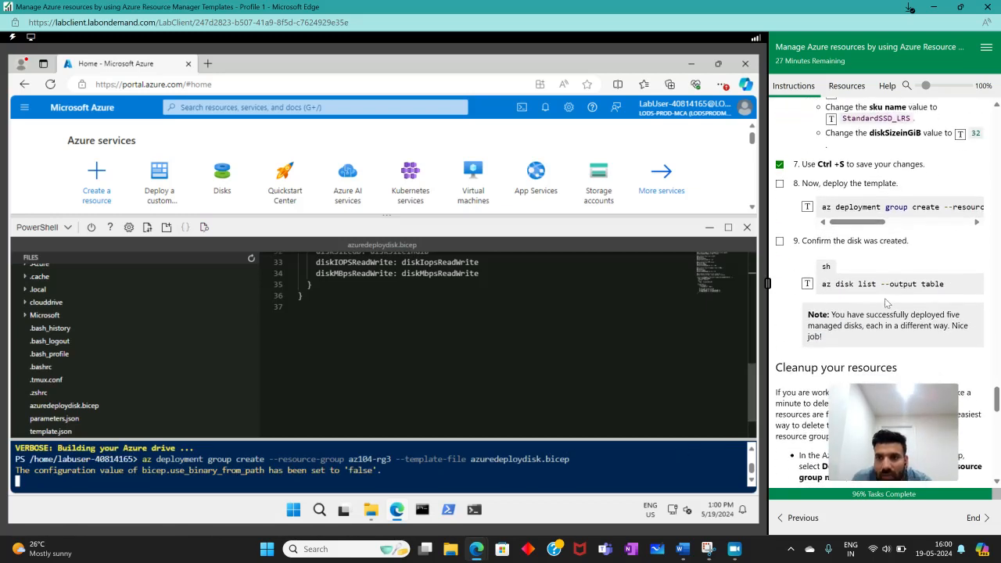
left_click(779, 193)
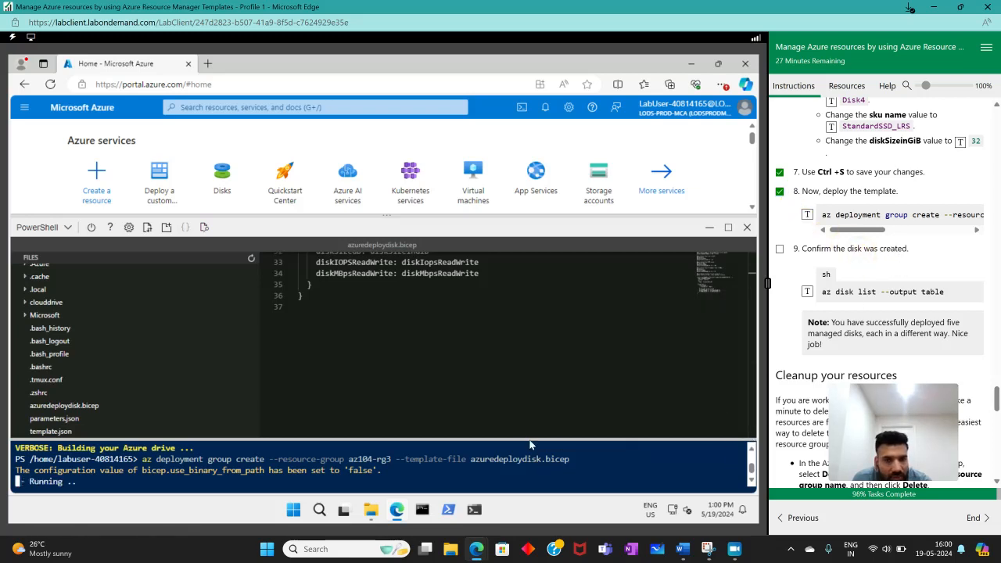
- Enlarge the terminal area and the whole Cloud Shell pane to make room for the deployment output
left_click_drag(525, 439, 528, 282)
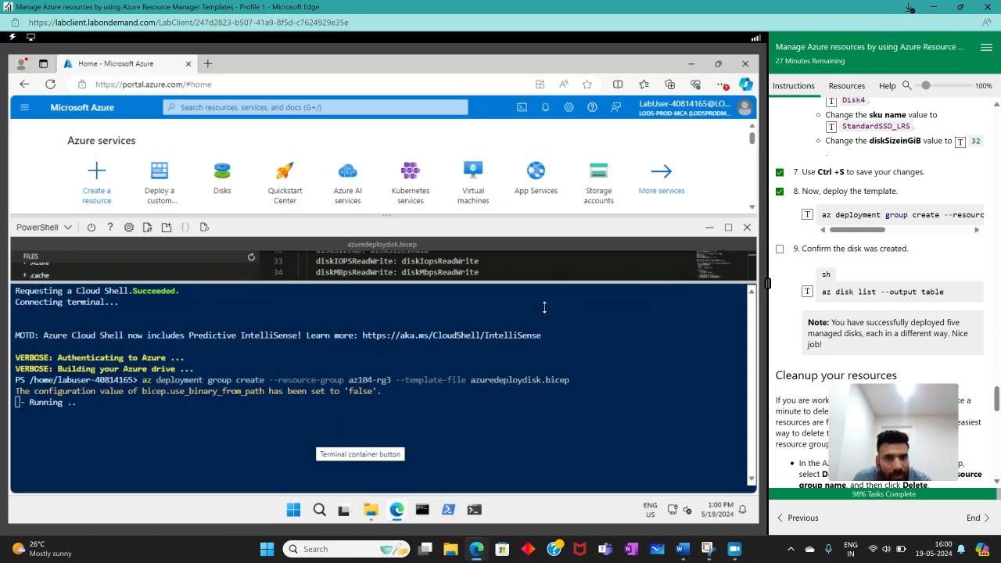
mouse_move(593, 213)
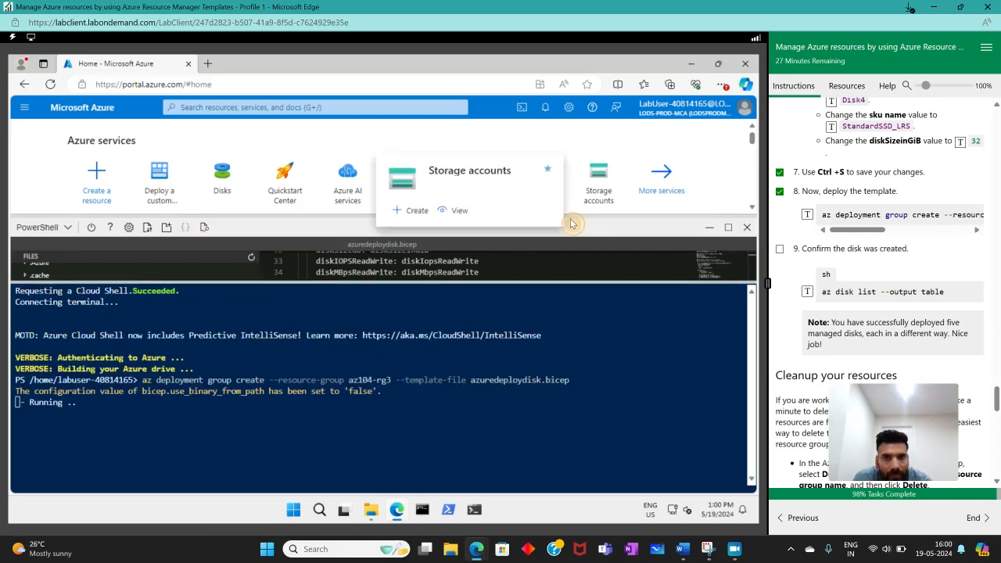
left_click_drag(575, 216, 619, 121)
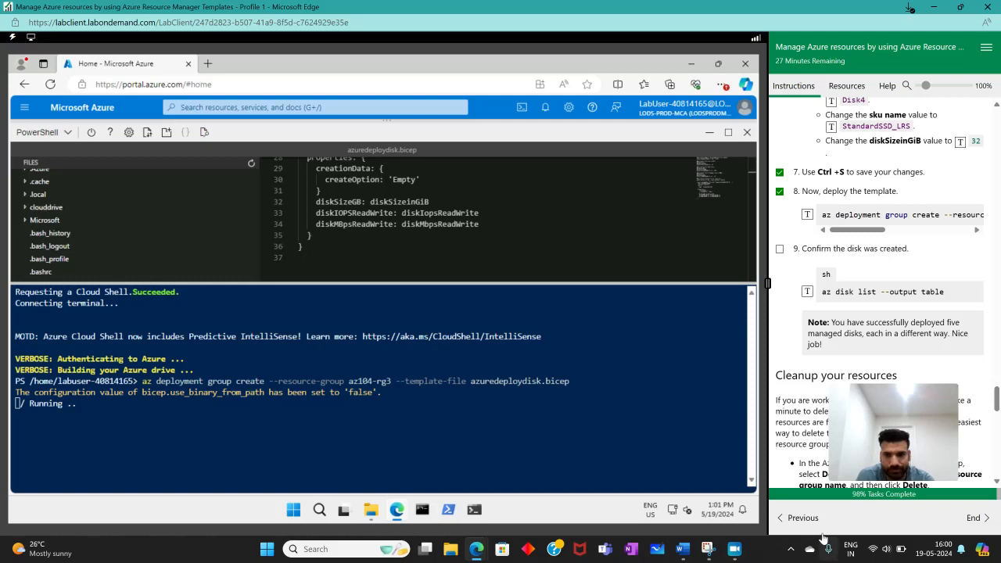
- Check for Disk4 by running az disk list --output table in Cloud Shell, and mark Task 5 instruction 9 as completed
scroll(854, 321, "down", 1)
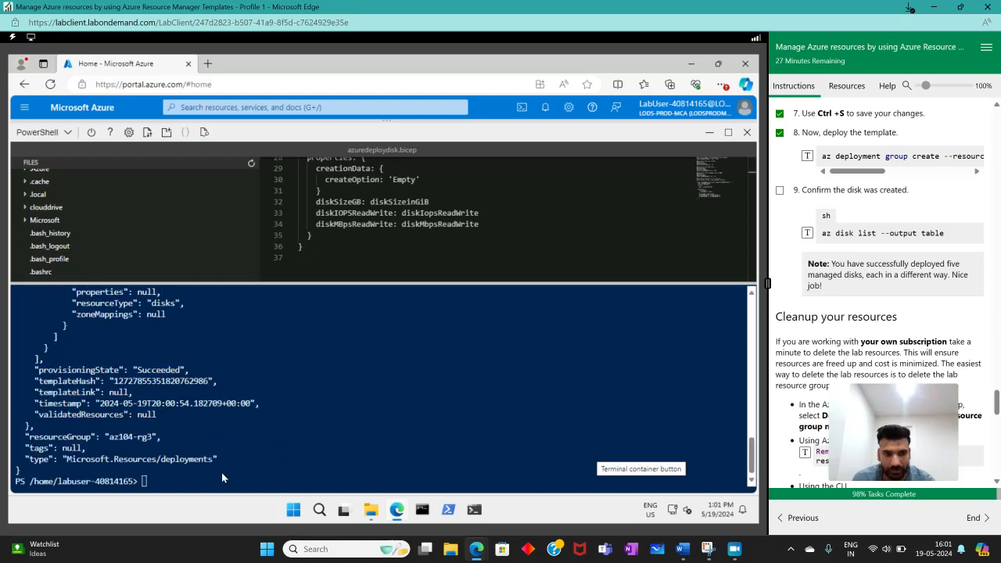
left_click(807, 234)
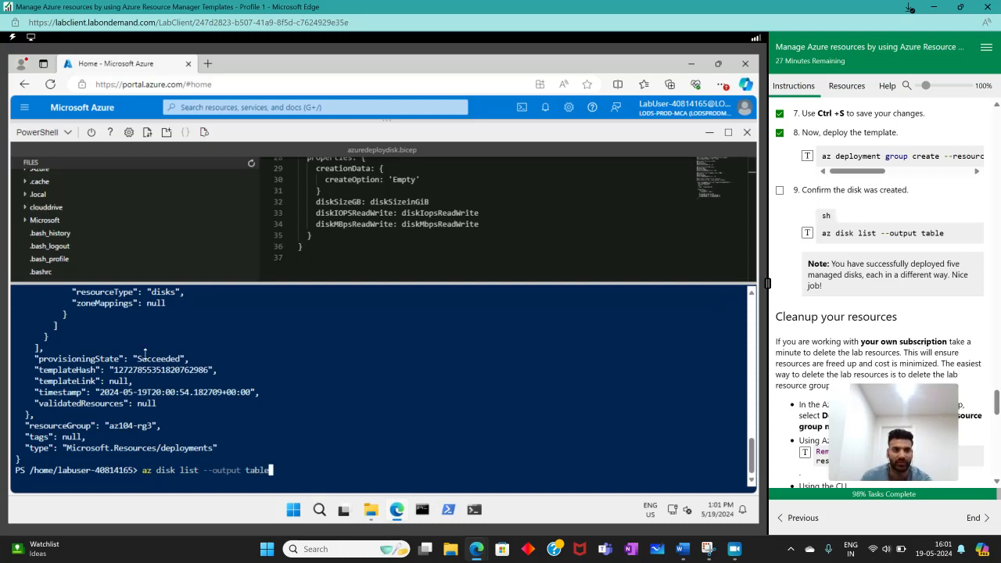
double_click(137, 359)
left_click(270, 485)
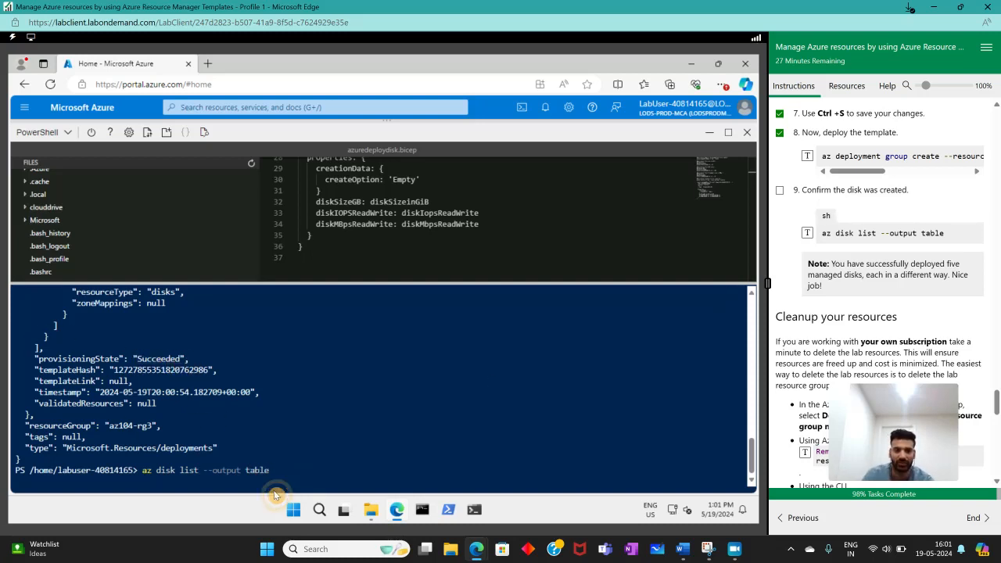
key("Return")
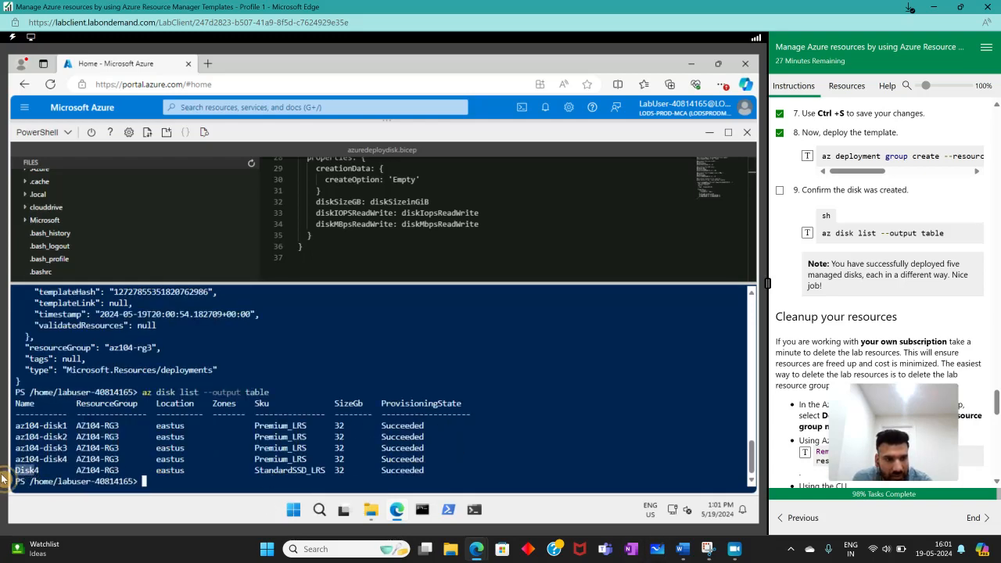
left_click_drag(10, 472, 433, 470)
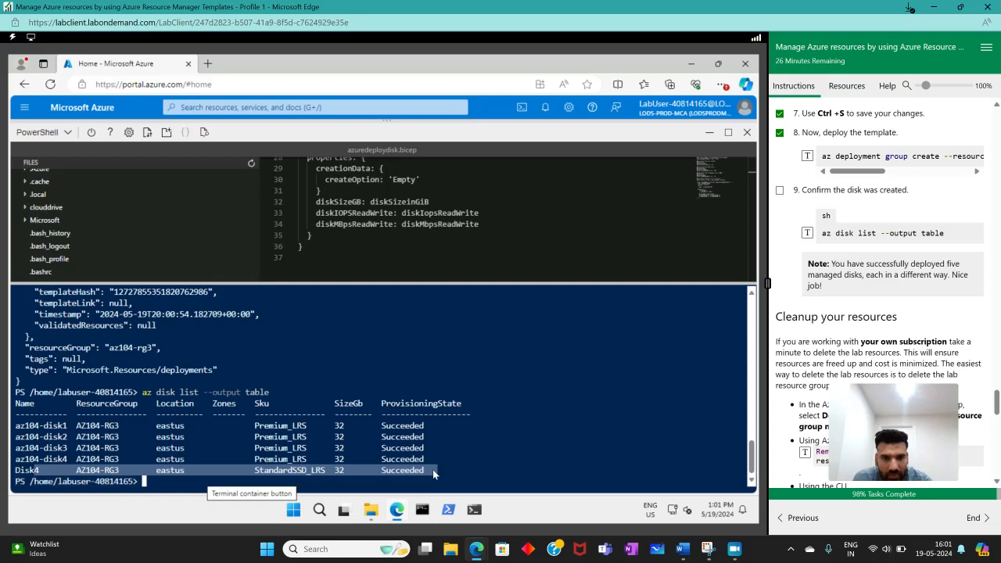
left_click(434, 470)
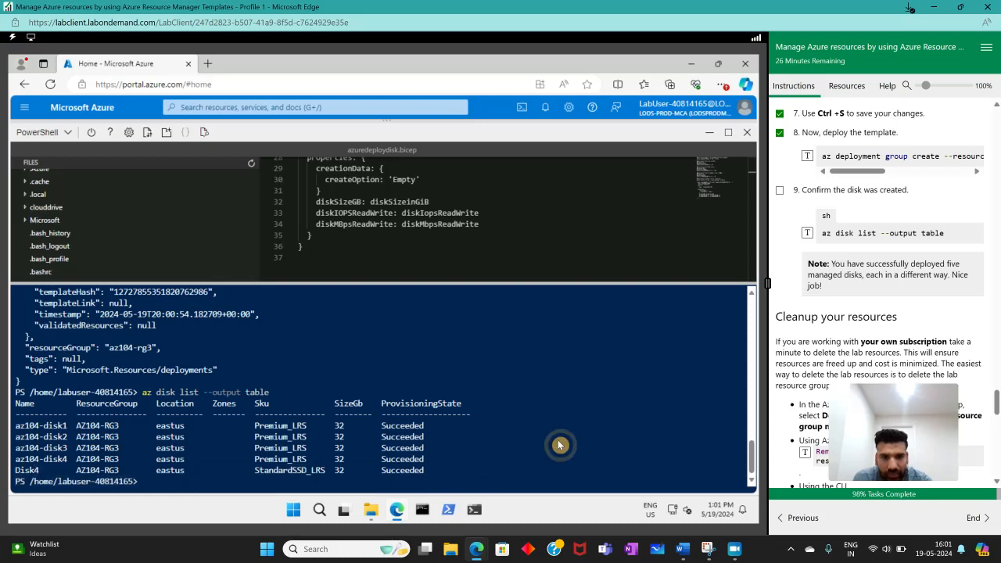
left_click(780, 190)
- Read the lab's closing sections, from the resource cleanup options through the key takeaways on Resource Manager templates and Bicep
scroll(909, 312, "down", 10)
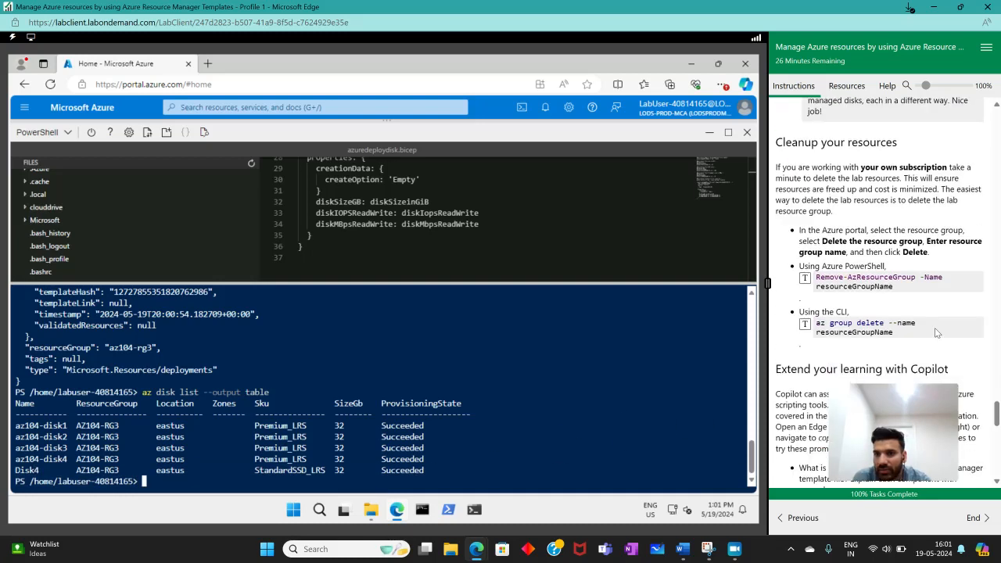
scroll(927, 323, "down", 3)
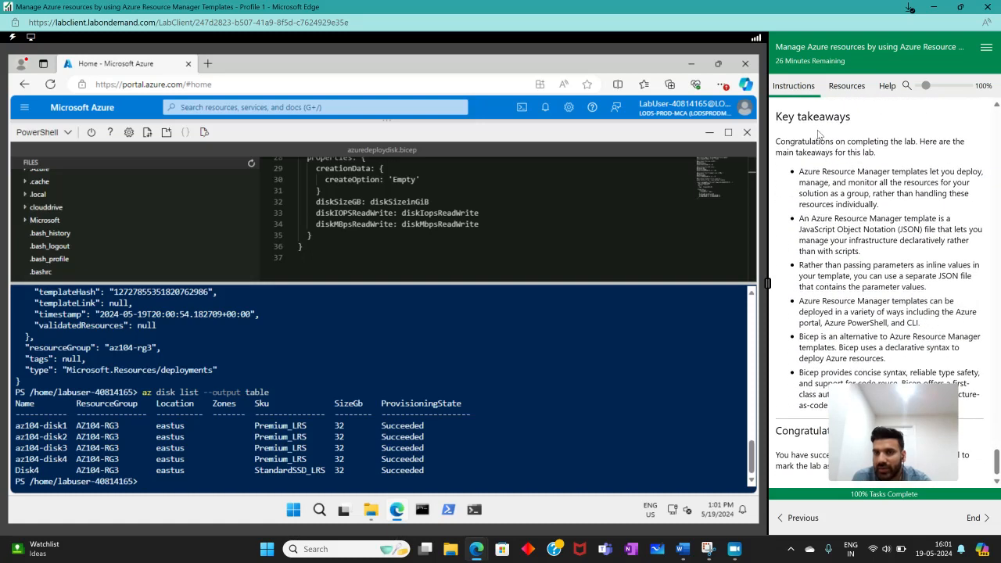
left_click_drag(777, 116, 841, 143)
left_click(837, 147)
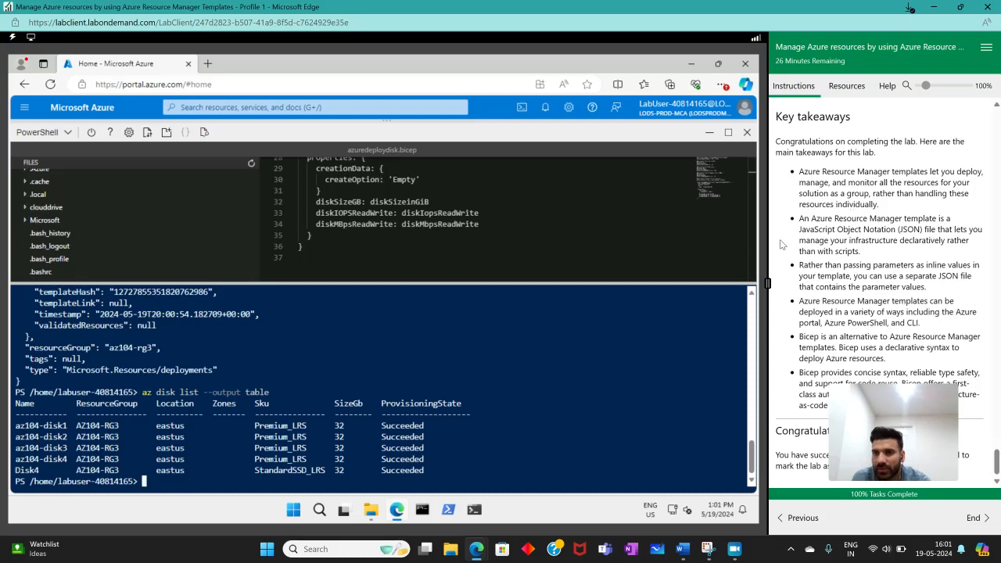
left_click_drag(797, 220, 848, 253)
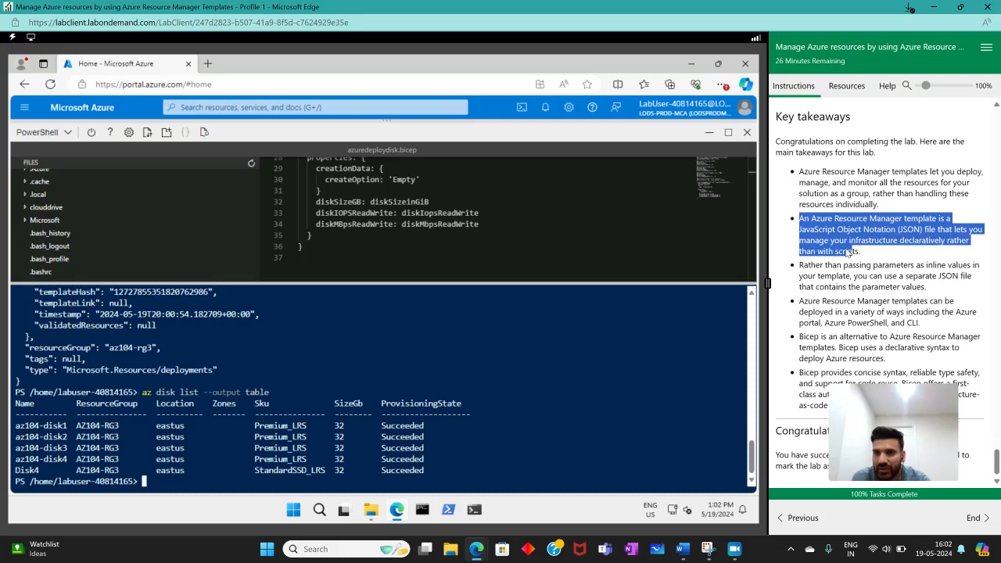
left_click(821, 271)
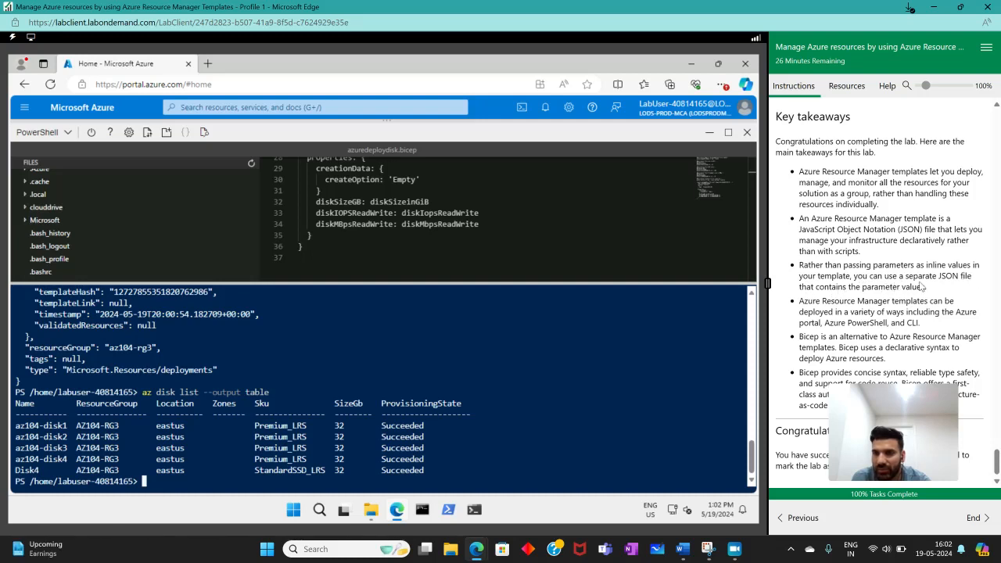
left_click_drag(794, 295, 931, 324)
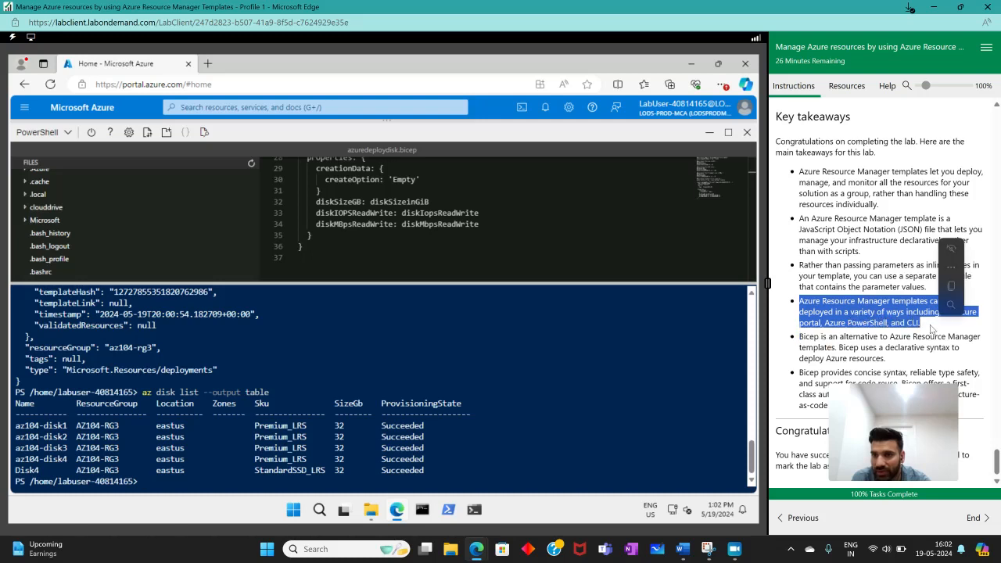
left_click(811, 345)
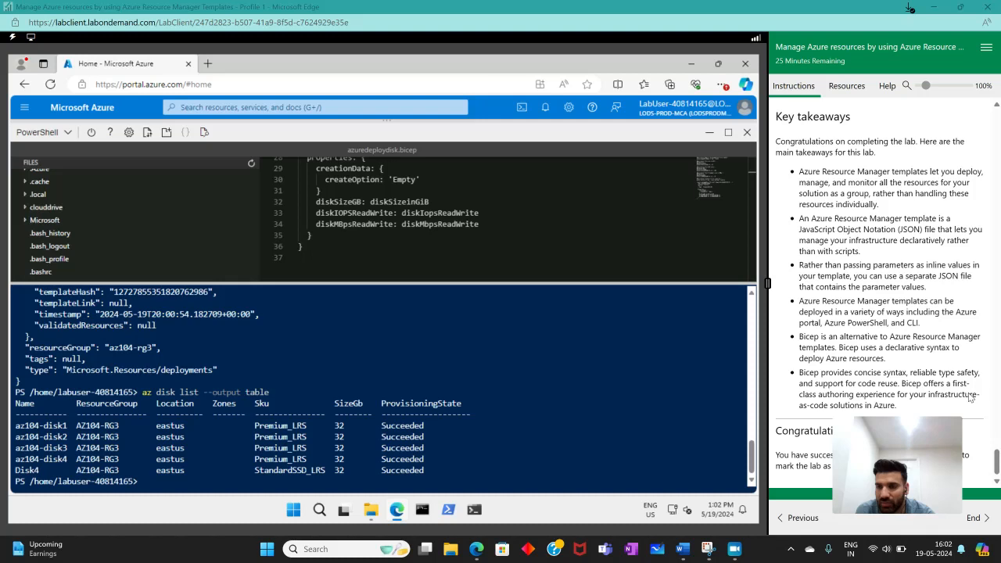
mouse_move(878, 417)
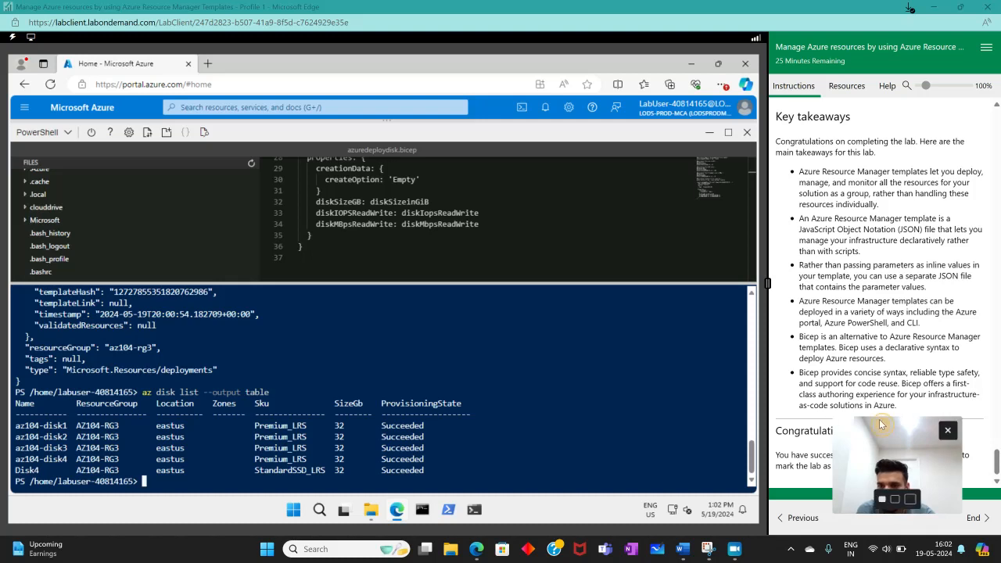
left_click_drag(879, 420, 859, 306)
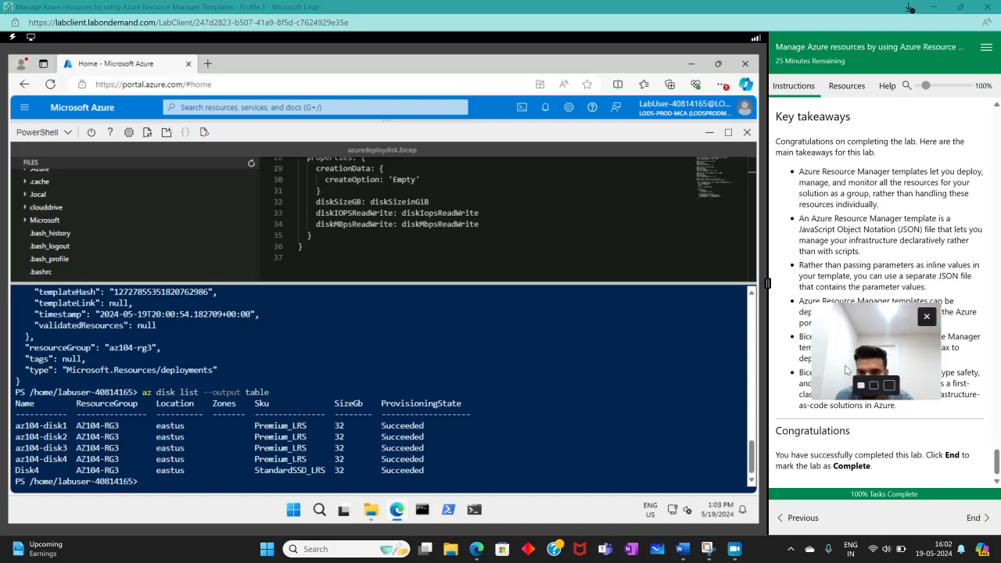
mouse_move(3, 252)
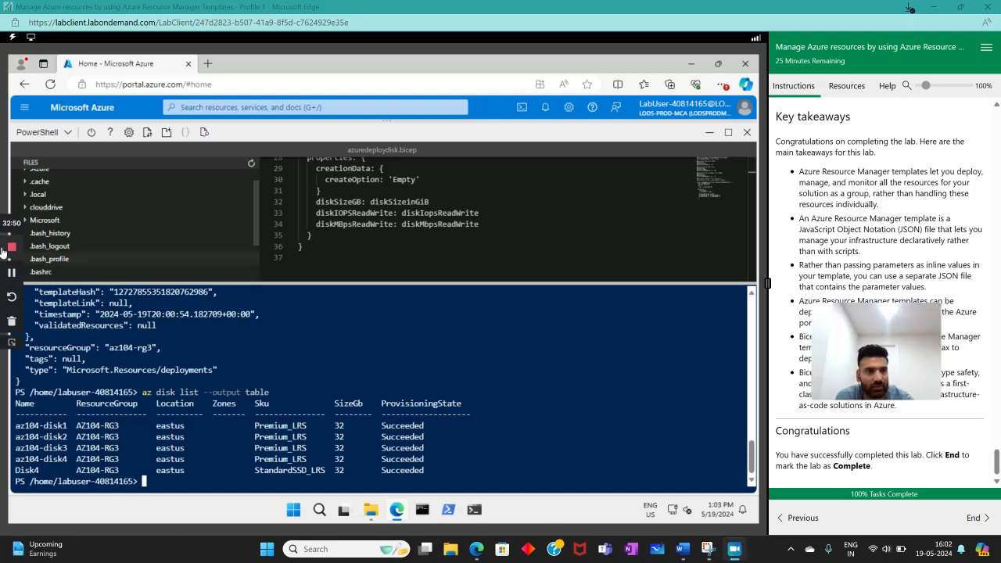